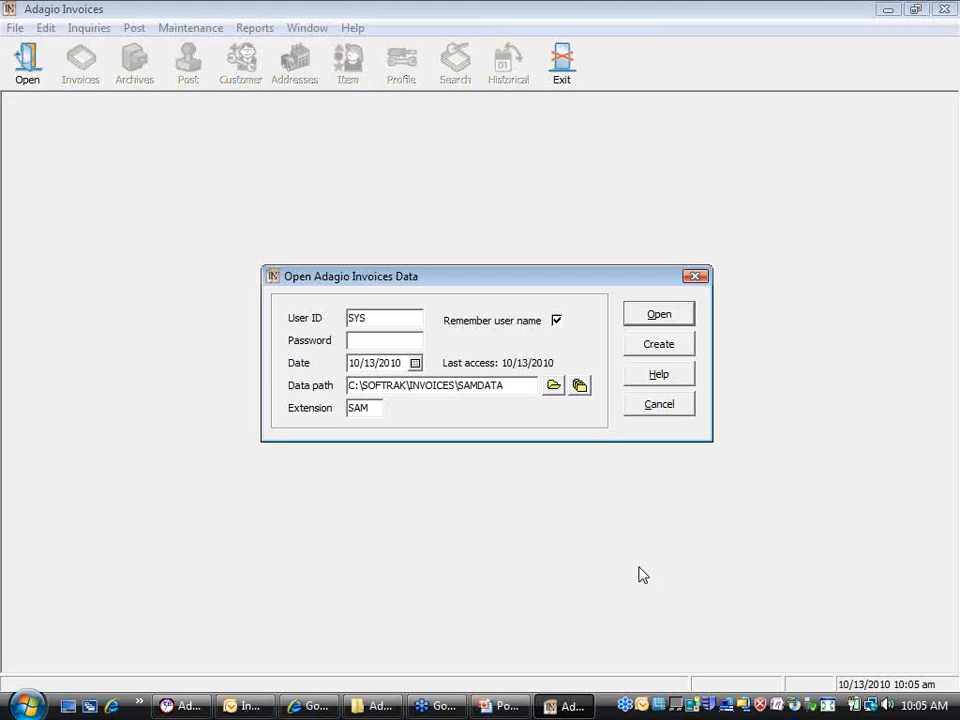
# Step: Sign in with the password to open Adagio Corporation's data, then select batch 3
pyautogui.write('SYS')
pyautogui.click(643, 324)
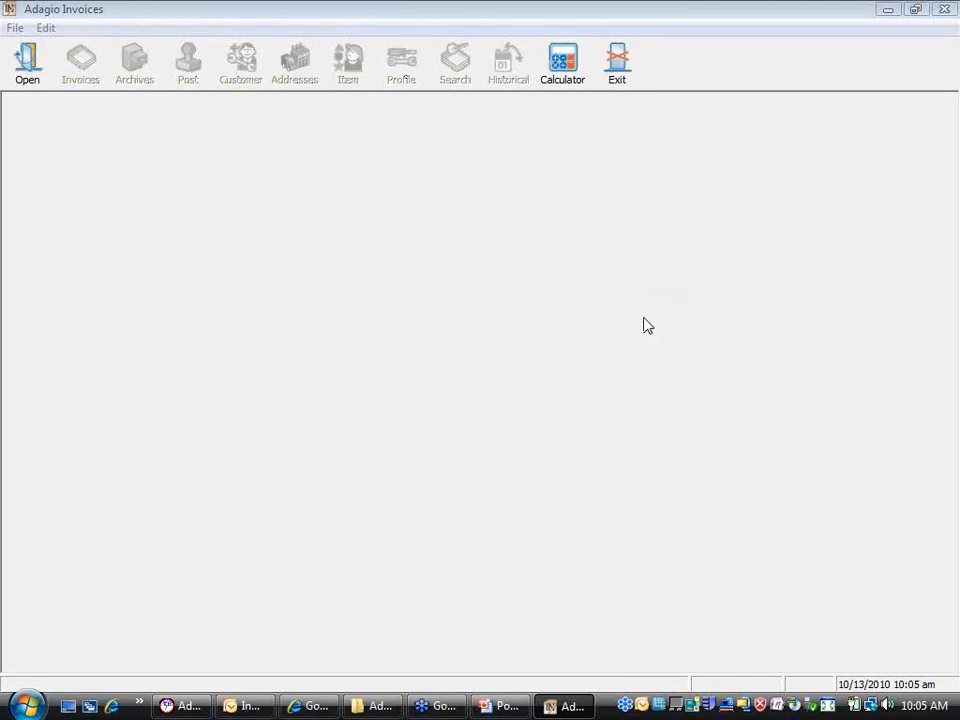
pyautogui.click(183, 201)
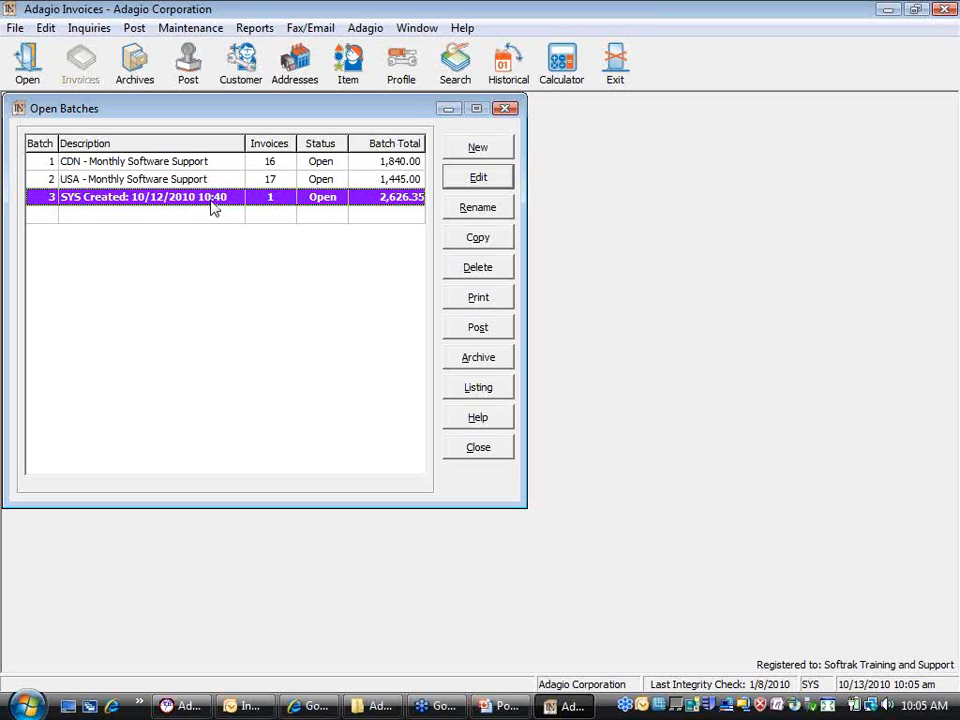
pyautogui.doubleClick(212, 207)
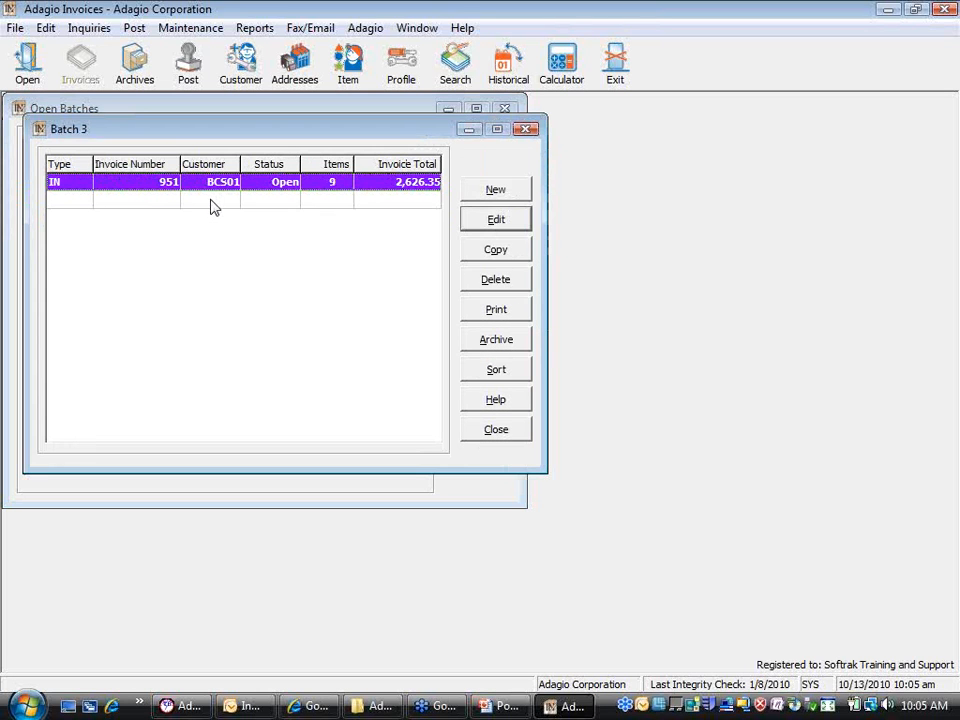
pyautogui.doubleClick(220, 190)
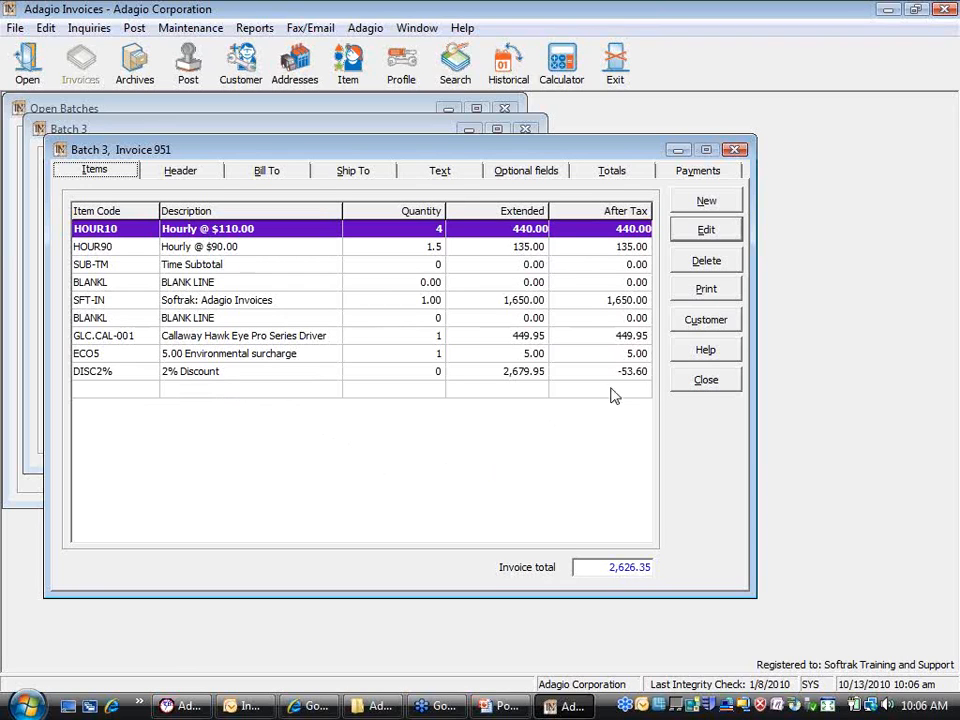
pyautogui.click(707, 381)
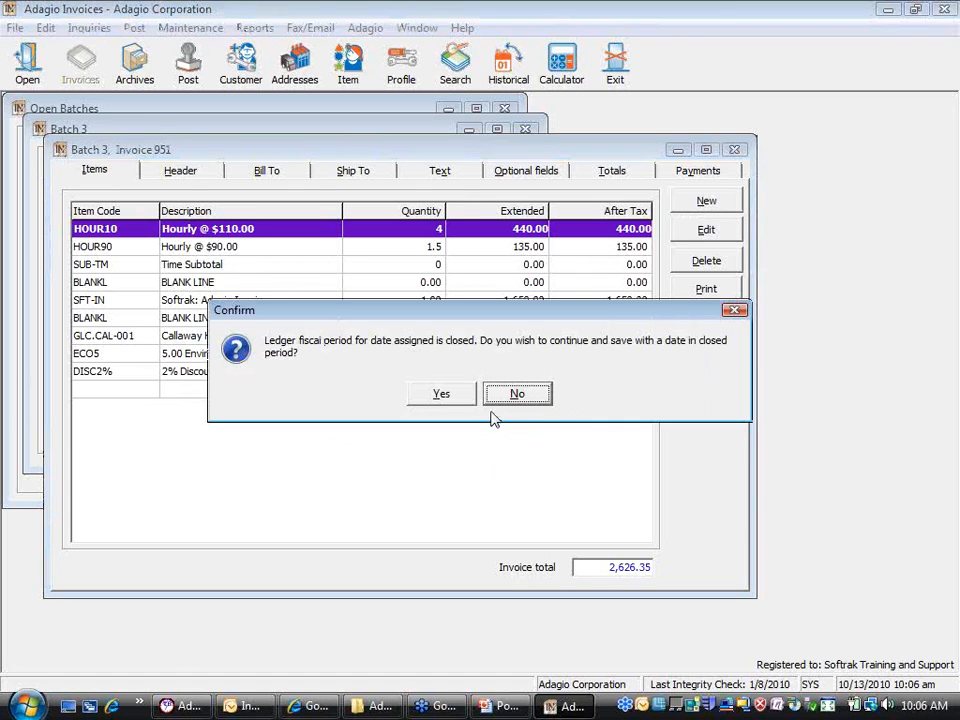
pyautogui.click(545, 398)
pyautogui.click(707, 385)
pyautogui.click(441, 395)
pyautogui.click(505, 435)
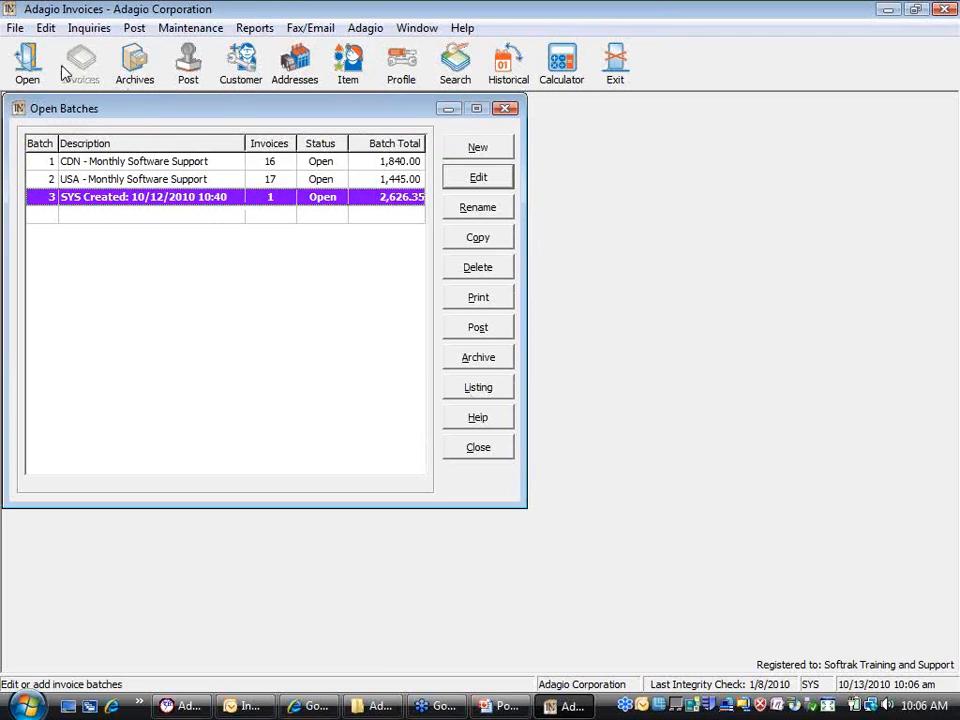
# Step: Review the Specification Styles under Edit, confirm with OK, and close the Open Batches list
pyautogui.click(47, 32)
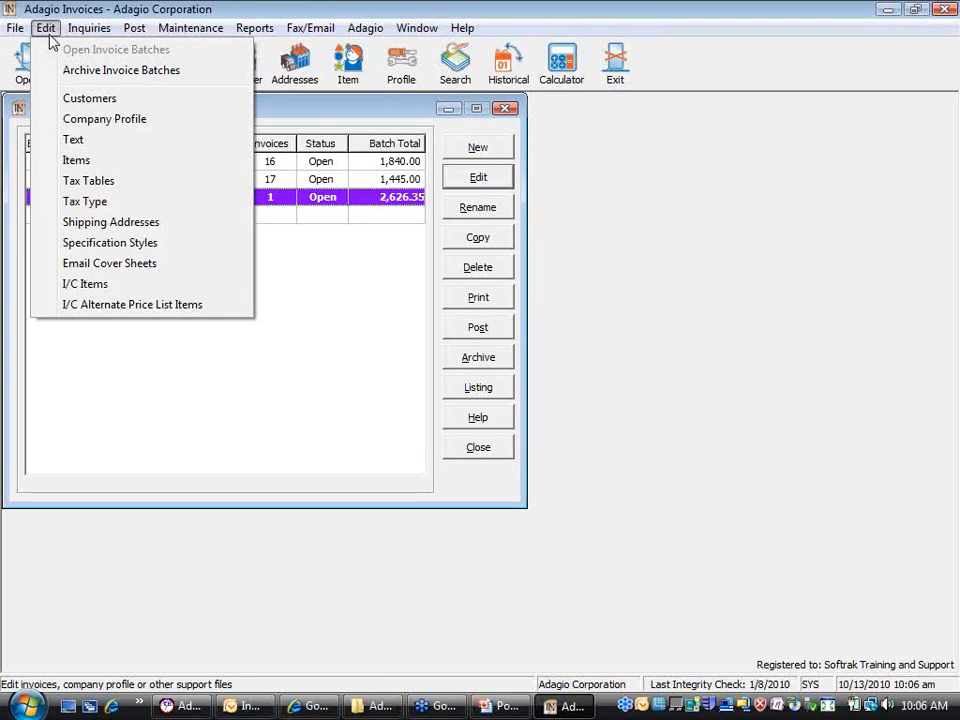
pyautogui.click(187, 251)
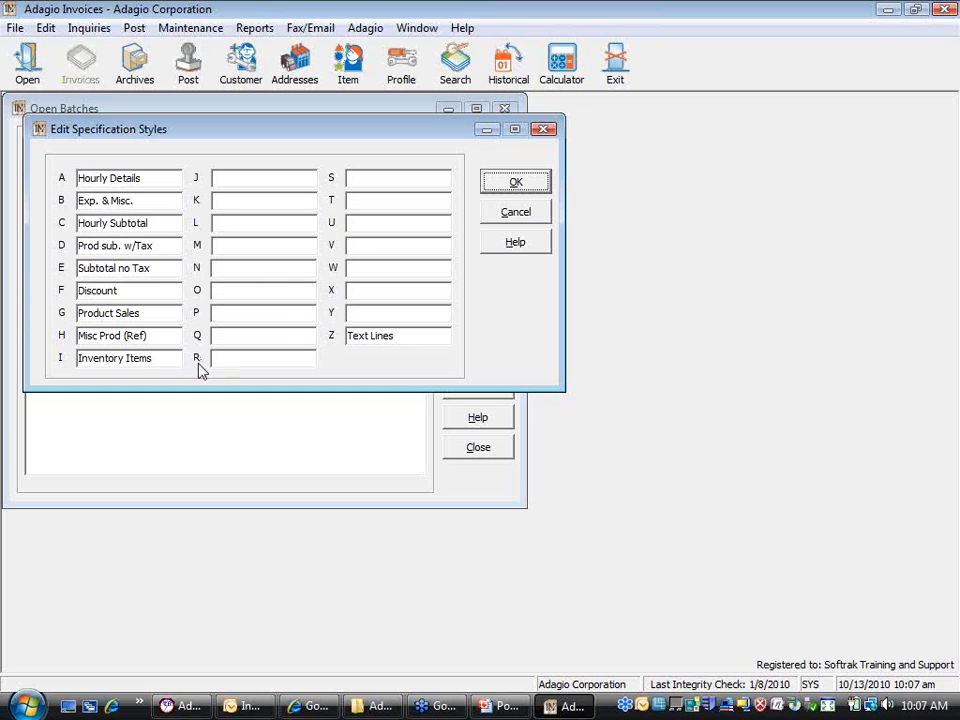
pyautogui.click(514, 220)
pyautogui.click(498, 446)
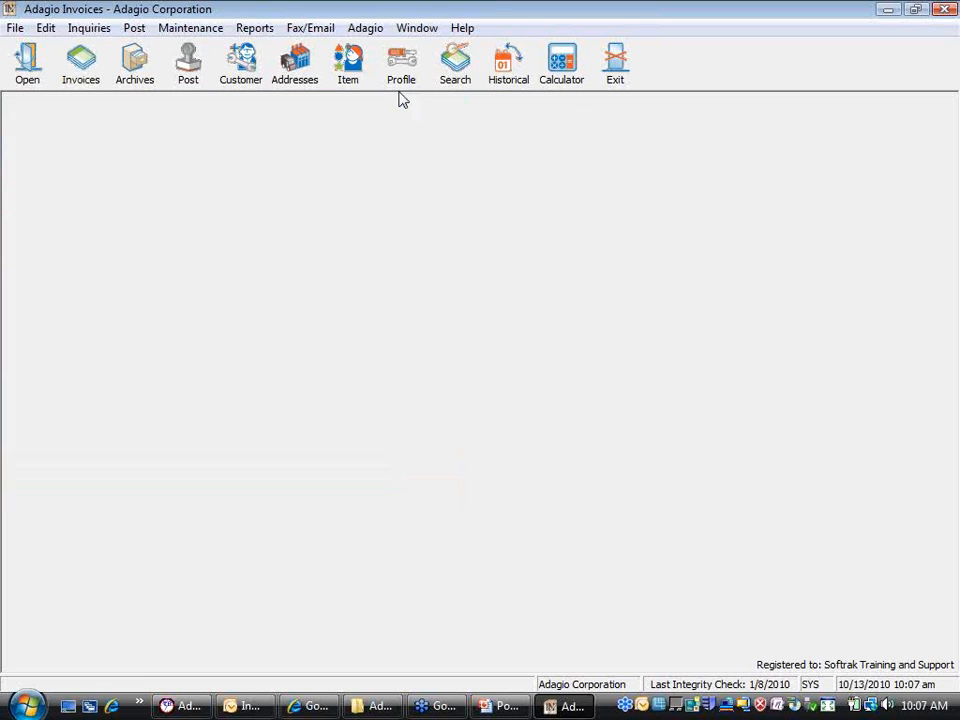
pyautogui.click(352, 63)
pyautogui.click(436, 392)
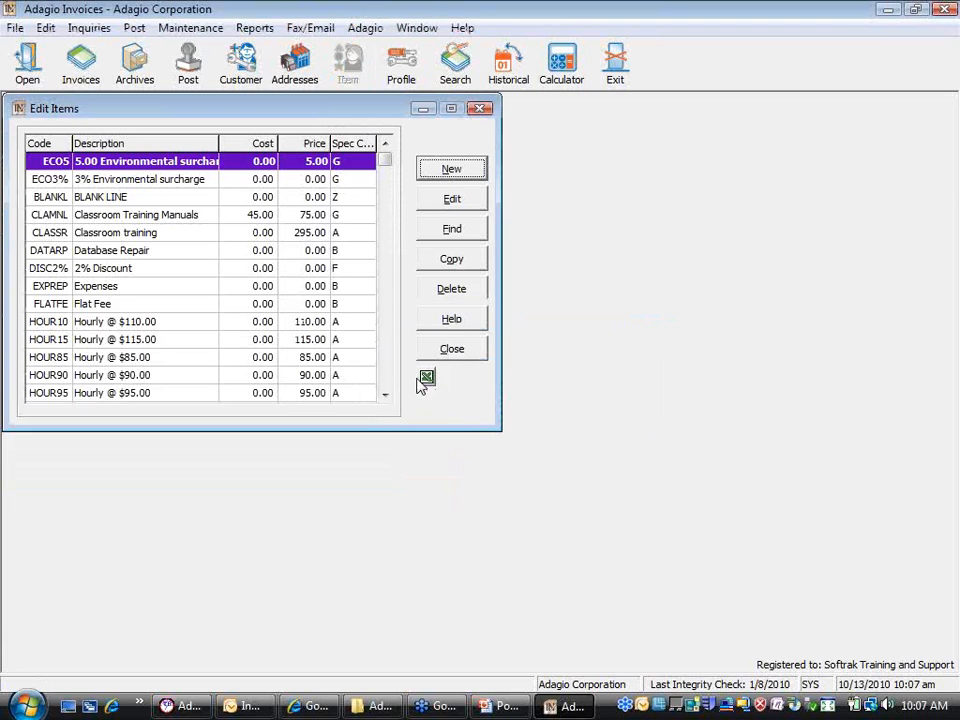
pyautogui.doubleClick(160, 322)
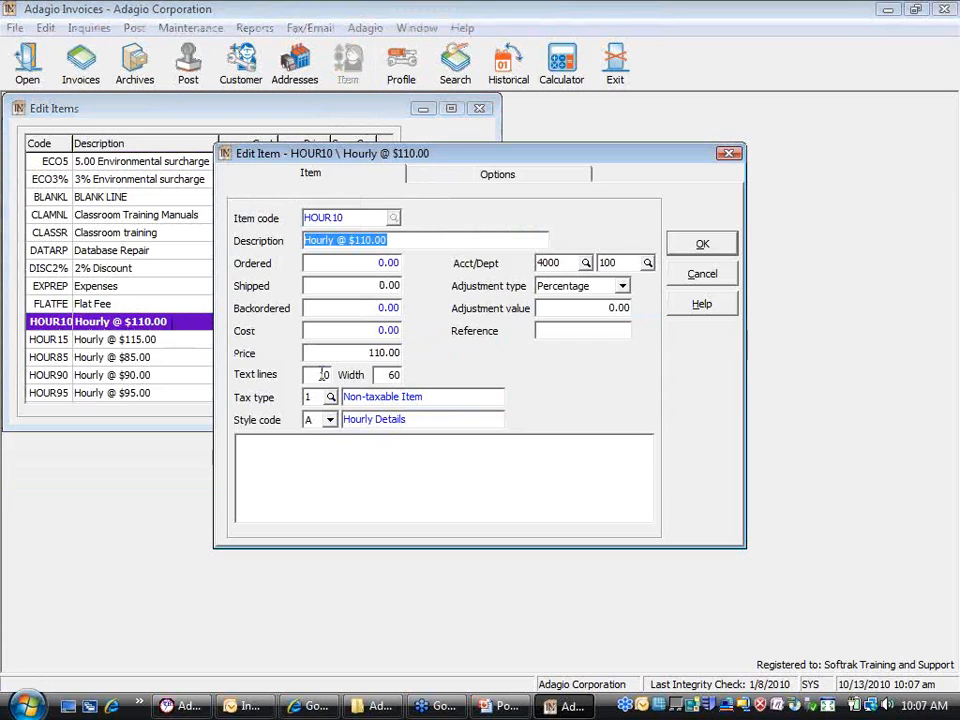
pyautogui.click(329, 420)
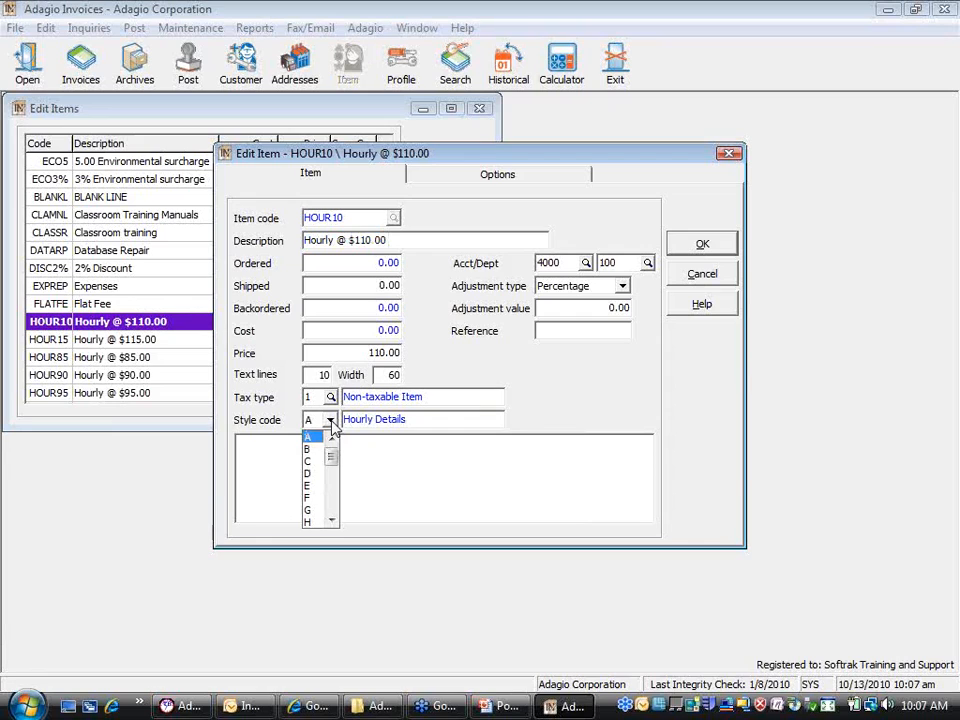
pyautogui.click(311, 436)
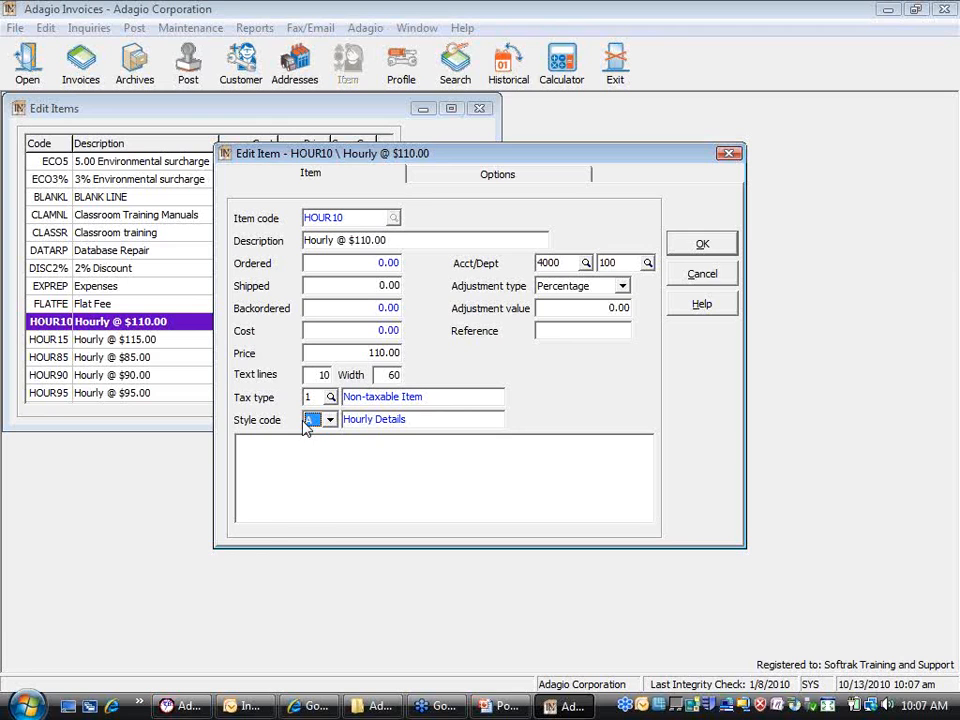
pyautogui.click(701, 274)
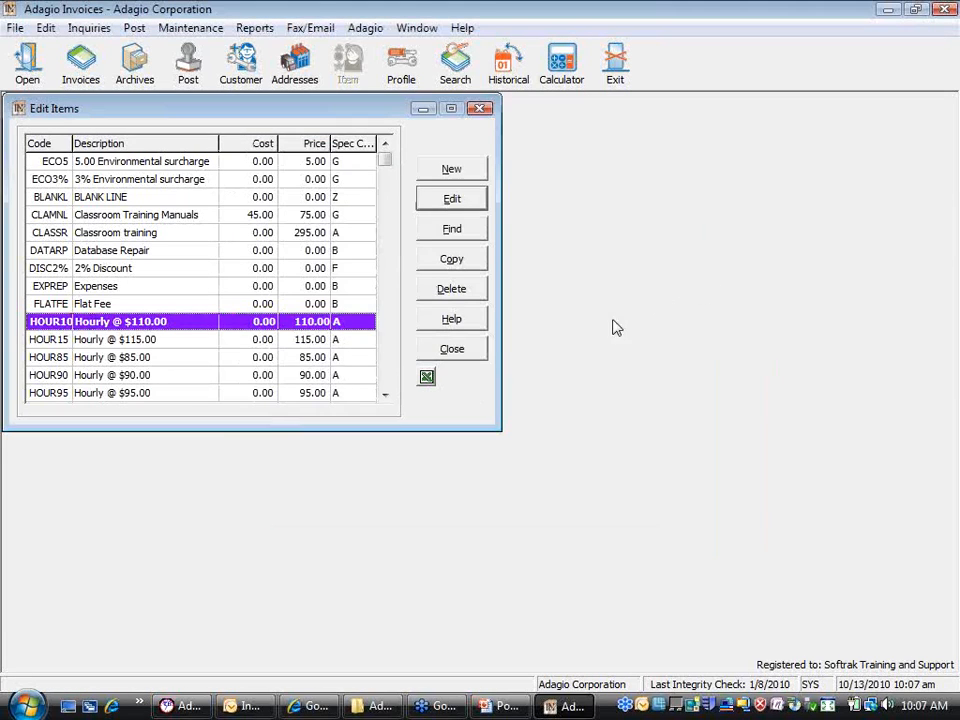
pyautogui.click(452, 349)
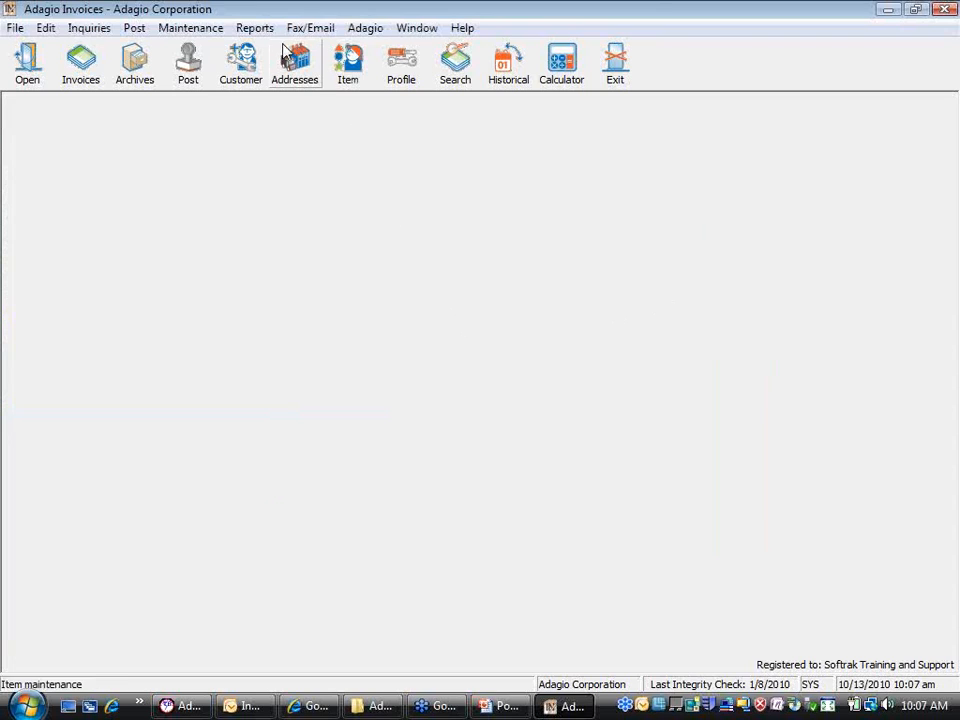
# Step: Start the Invoices Designer via Maintenance > Maintain Specifications
pyautogui.click(204, 32)
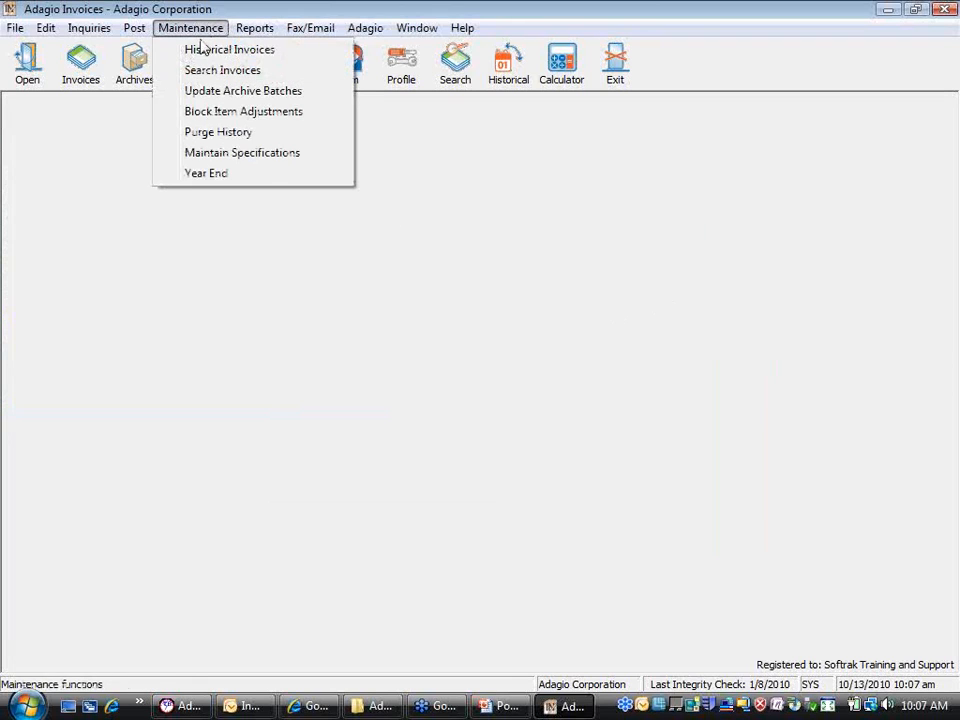
pyautogui.click(332, 160)
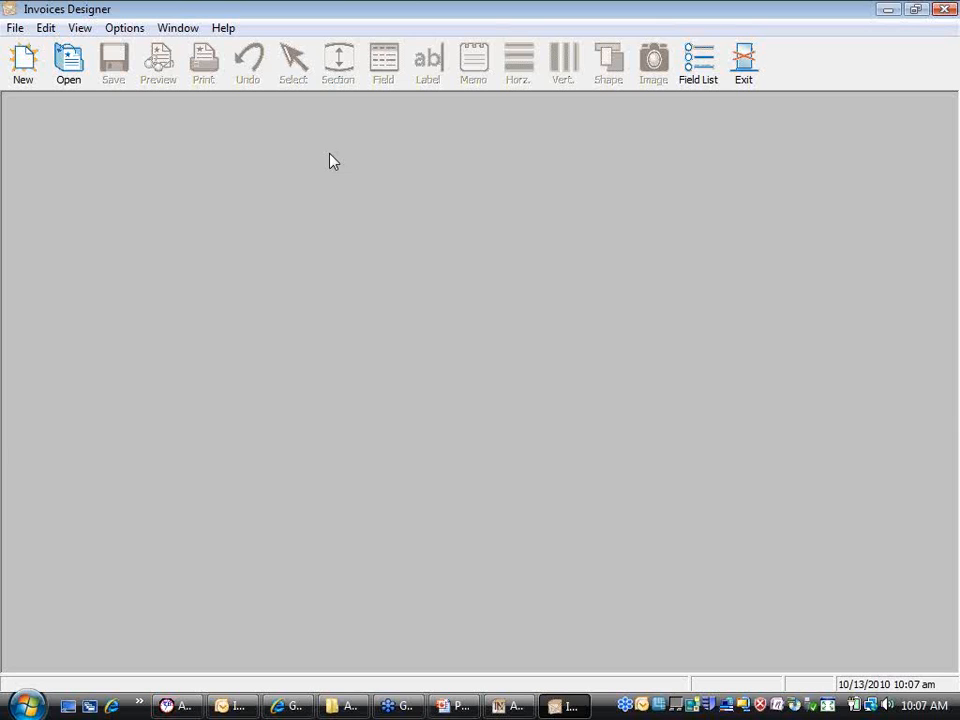
# Step: Open Program properties, check the default font without changing it, and view the Formats settings
pyautogui.click(131, 40)
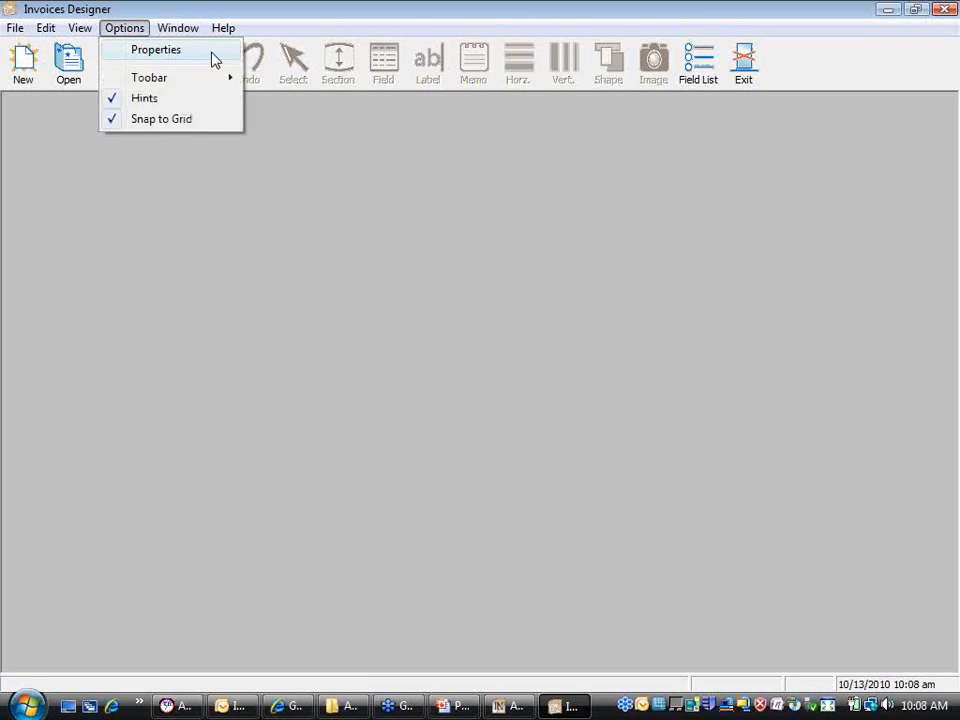
pyautogui.click(212, 60)
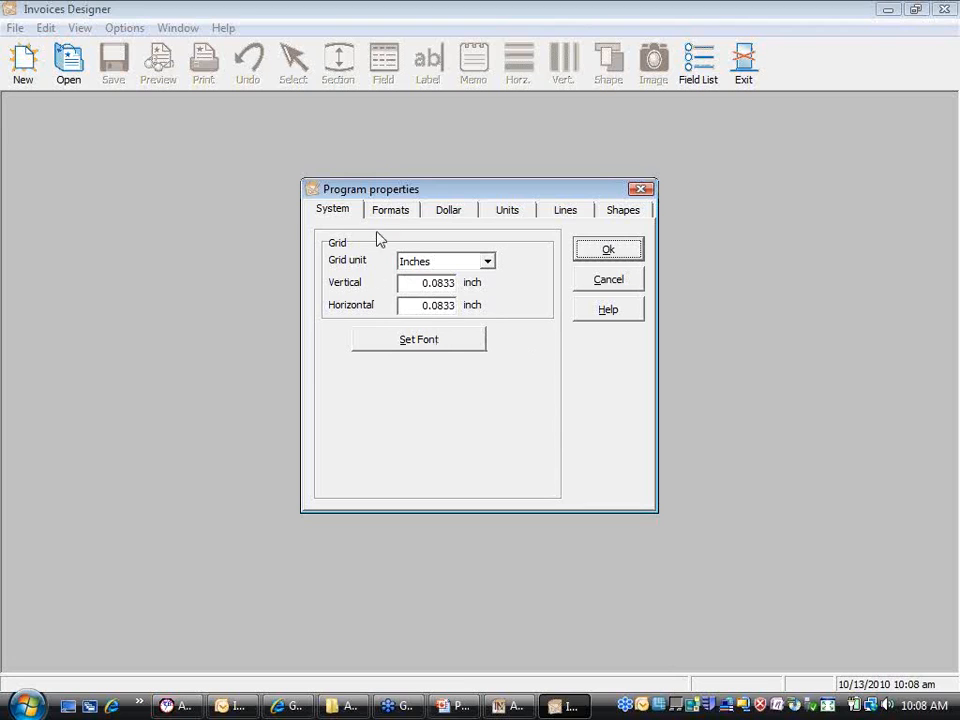
pyautogui.click(441, 349)
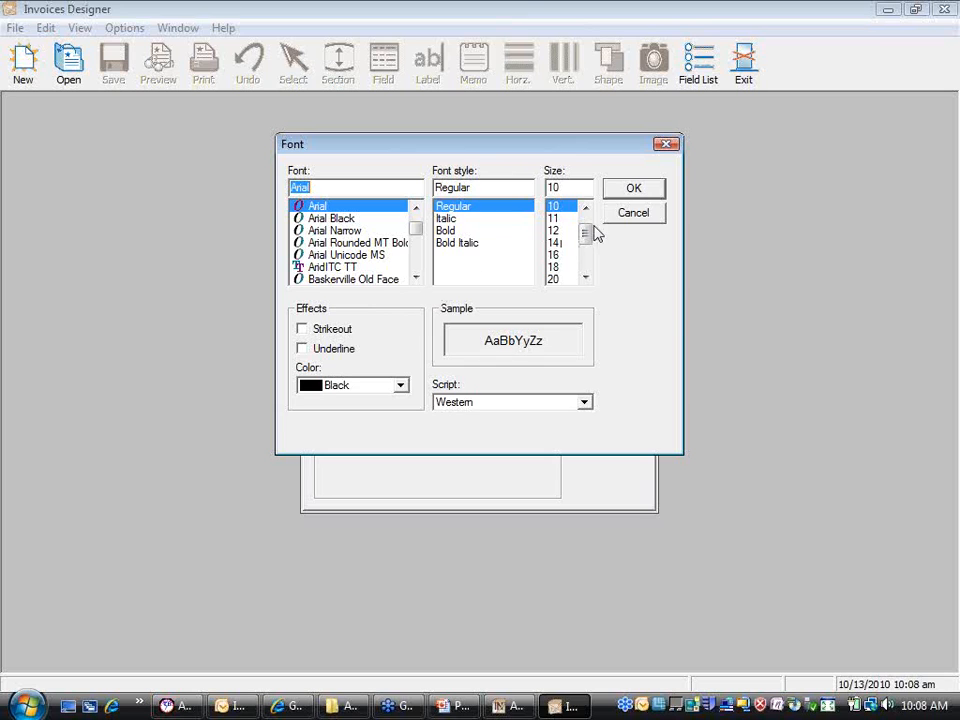
pyautogui.click(628, 216)
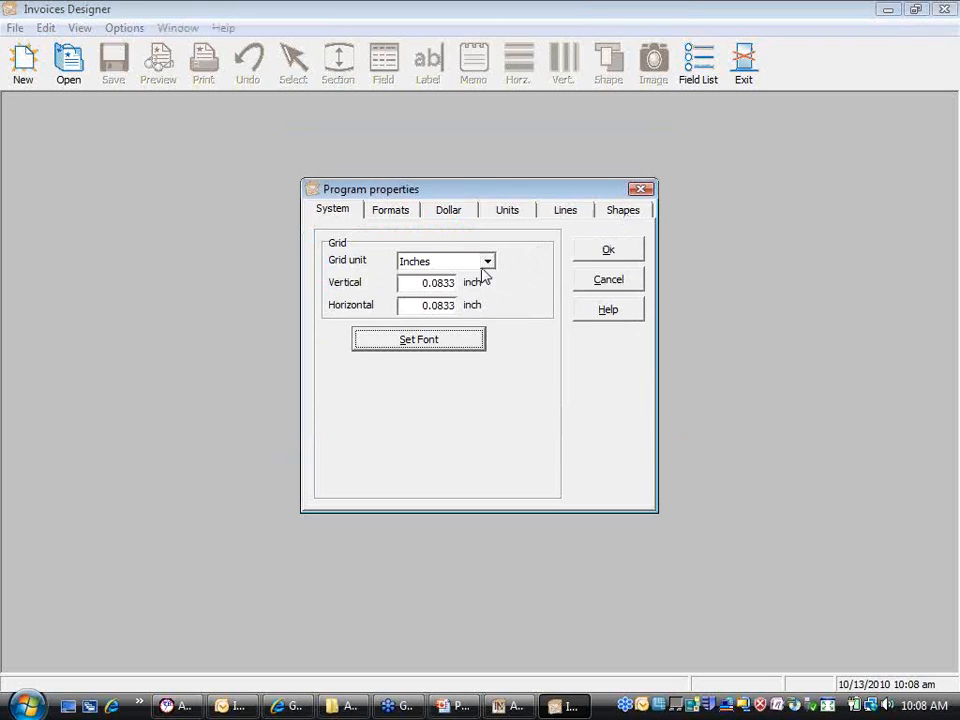
pyautogui.click(403, 214)
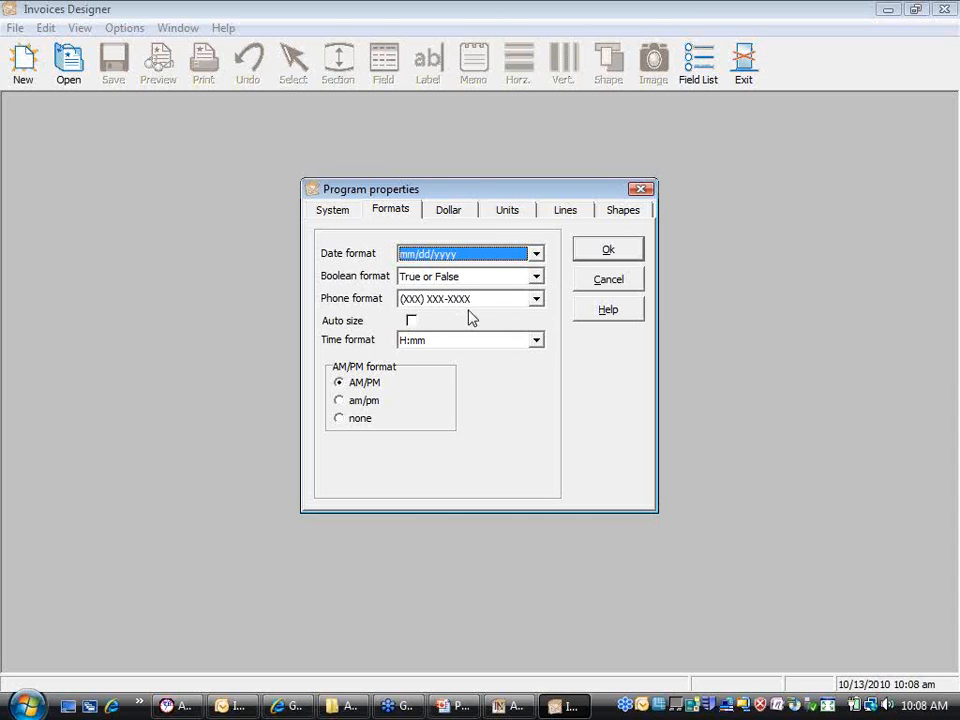
# Step: Keep the (XXX) XXX-XXXX phone format and view the Dollar currency settings
pyautogui.click(537, 300)
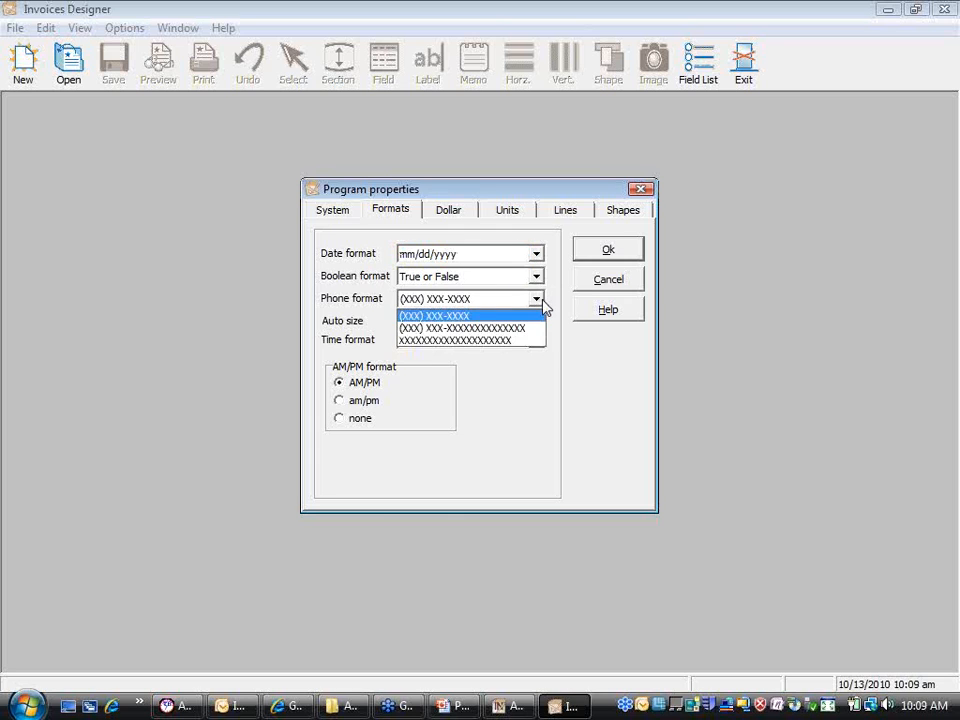
pyautogui.click(544, 300)
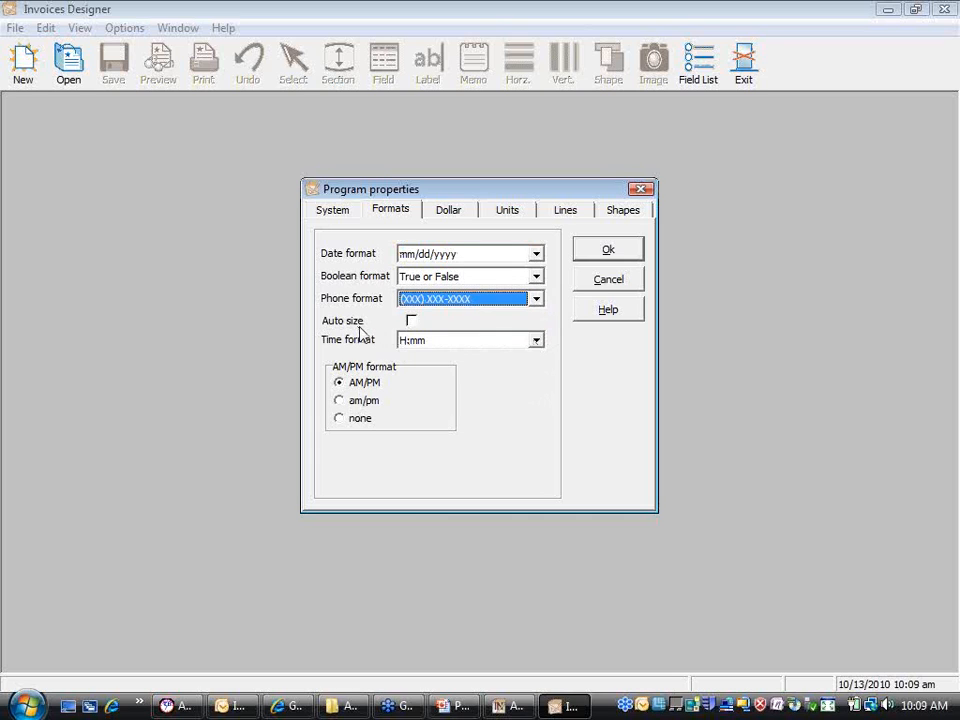
pyautogui.press('Down')
pyautogui.click(457, 214)
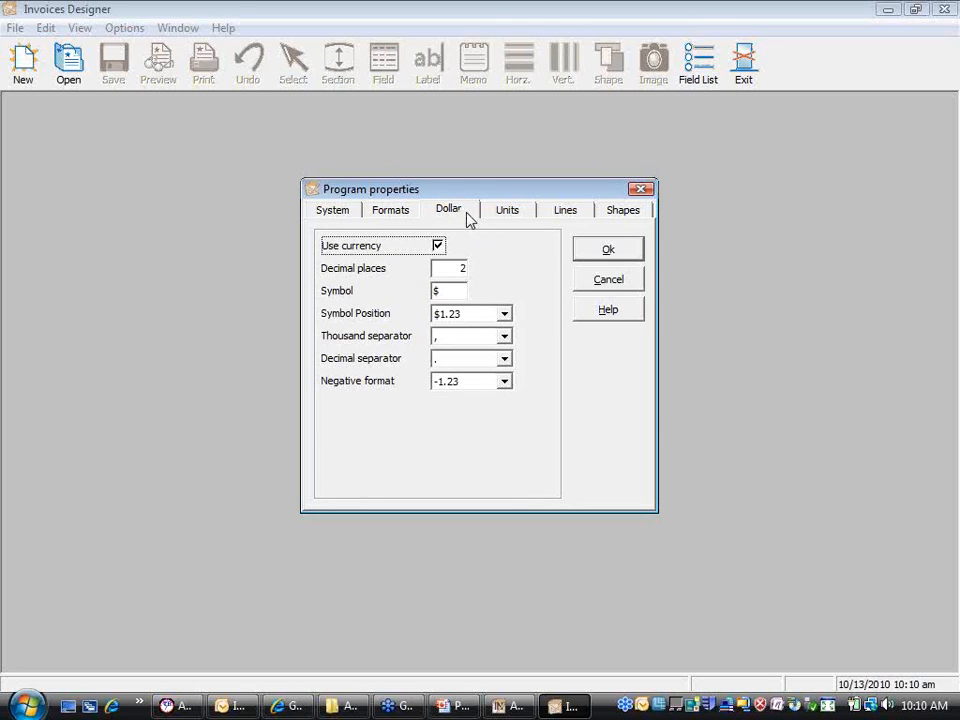
# Step: Glance at the Units settings, then view the Lines defaults: 0.8333-inch size, border width 2
pyautogui.click(490, 219)
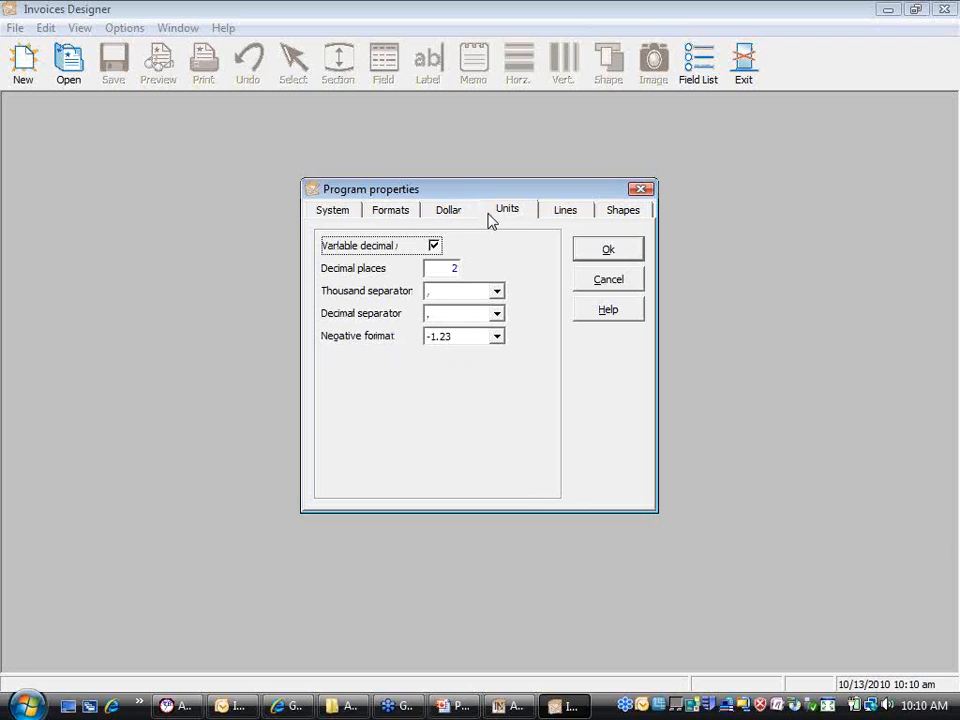
pyautogui.click(459, 214)
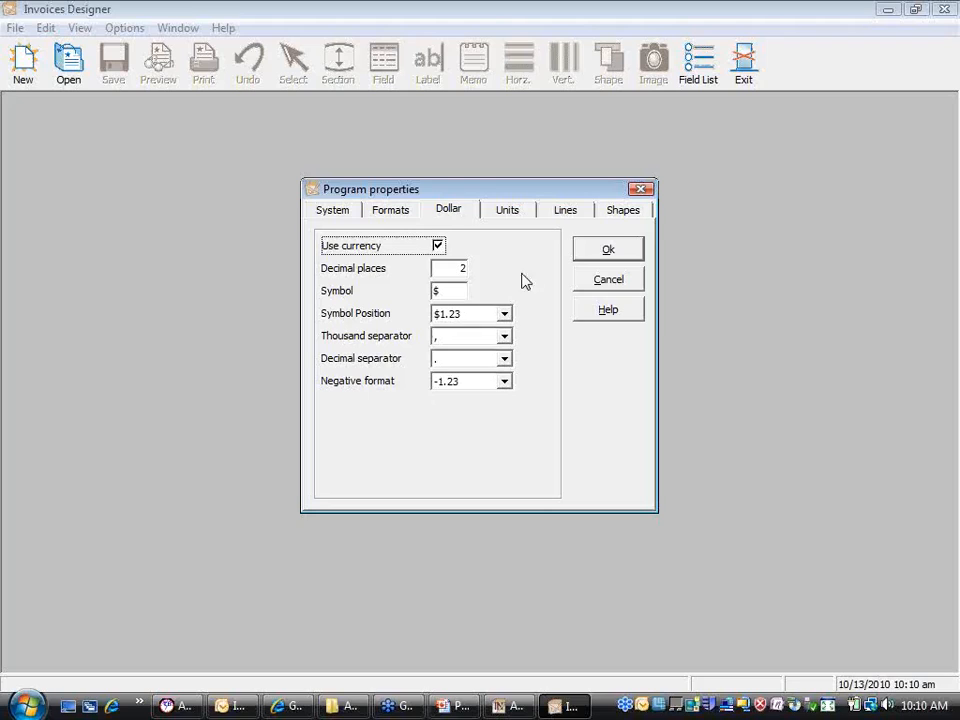
pyautogui.click(567, 212)
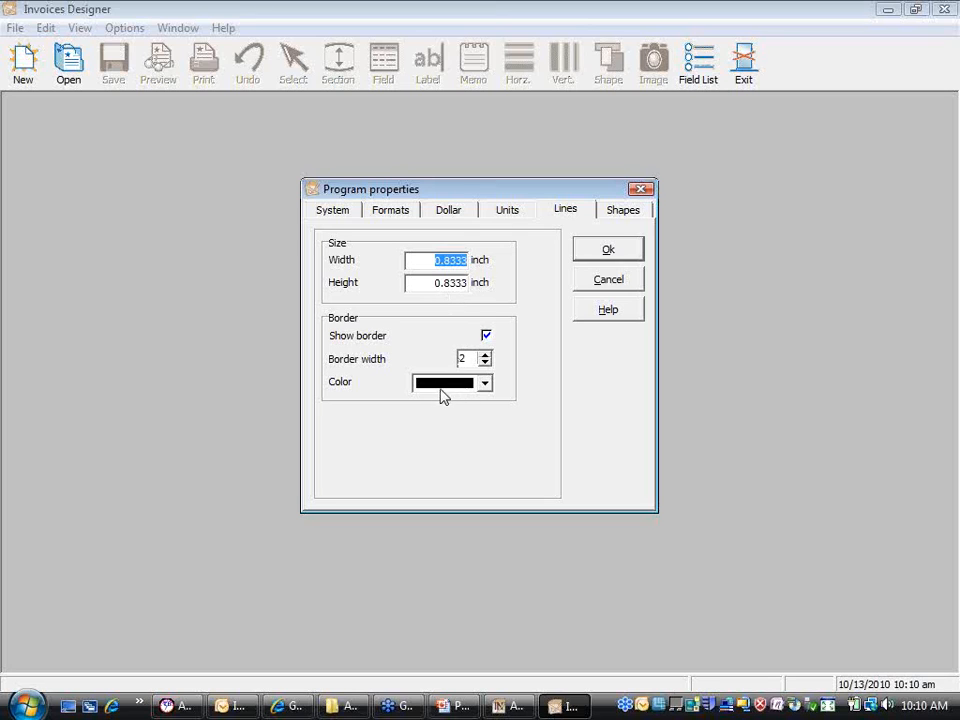
# Step: Review the Shapes defaults, then cancel out of Program properties unchanged
pyautogui.click(604, 216)
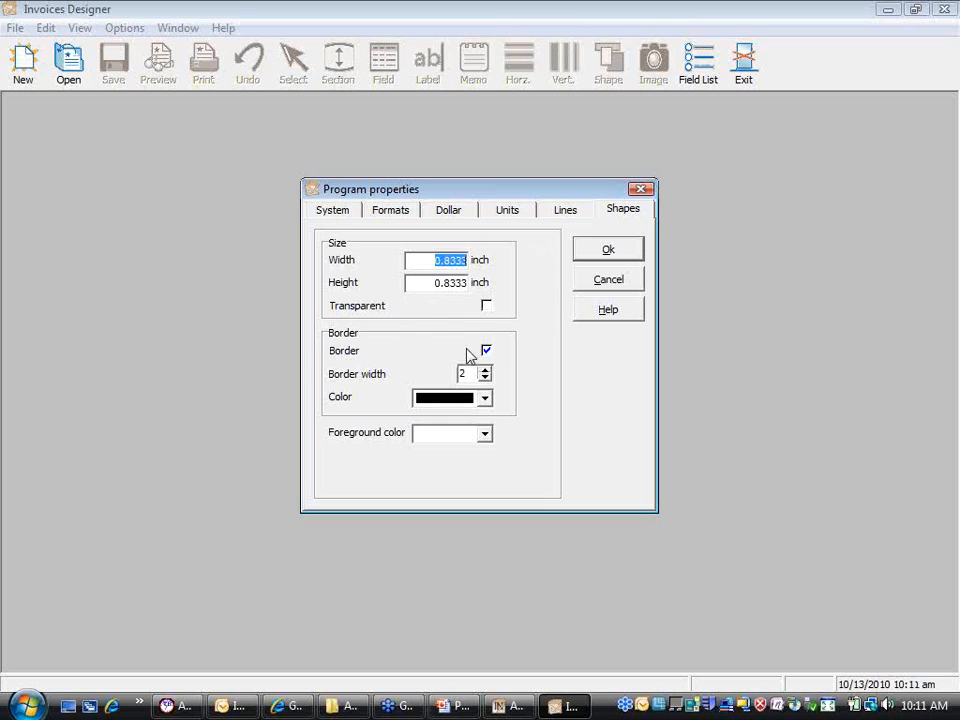
pyautogui.click(596, 288)
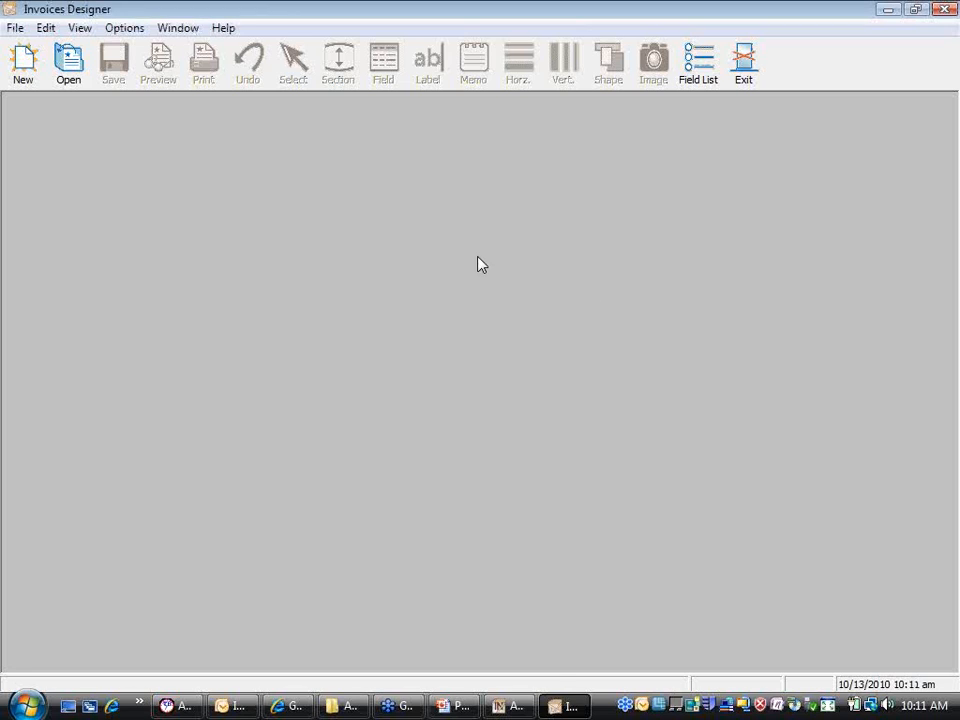
# Step: Create a new blank untitled specification from the New toolbar button
pyautogui.click(25, 64)
pyautogui.click(25, 64)
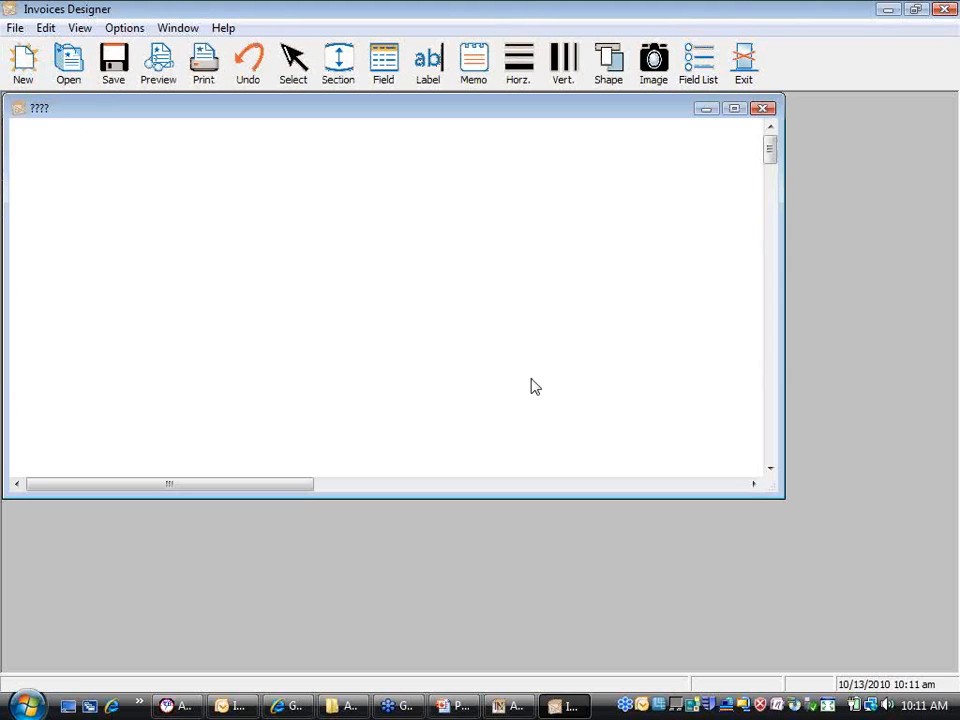
pyautogui.moveTo(769, 151)
pyautogui.mouseDown()
pyautogui.moveTo(756, 305)
pyautogui.moveTo(769, 386)
pyautogui.moveTo(769, 150)
pyautogui.mouseUp()
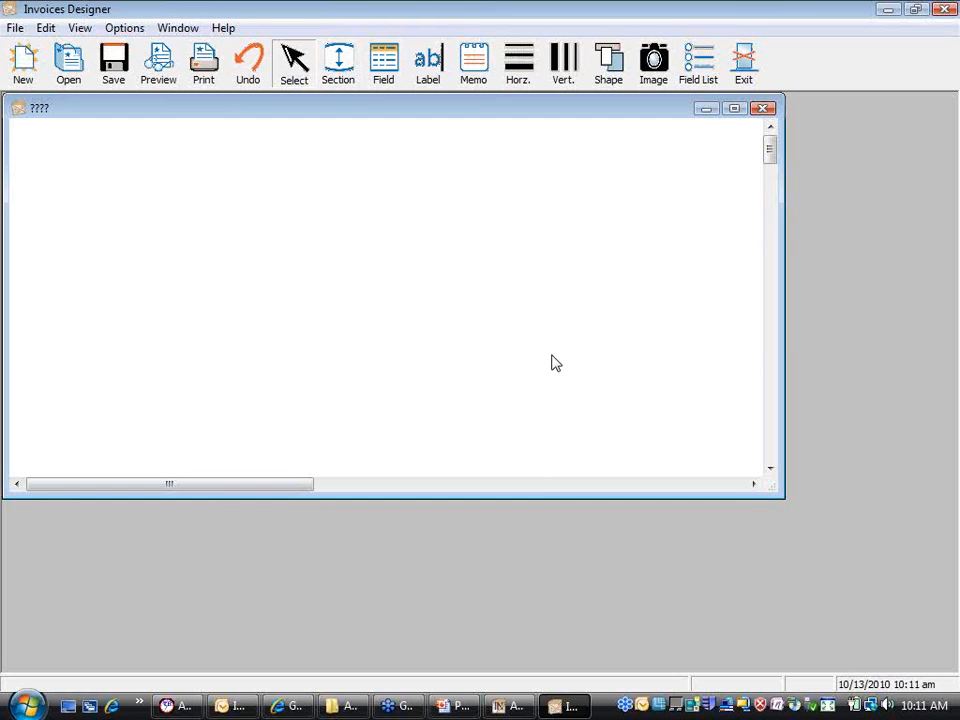
pyautogui.click(14, 30)
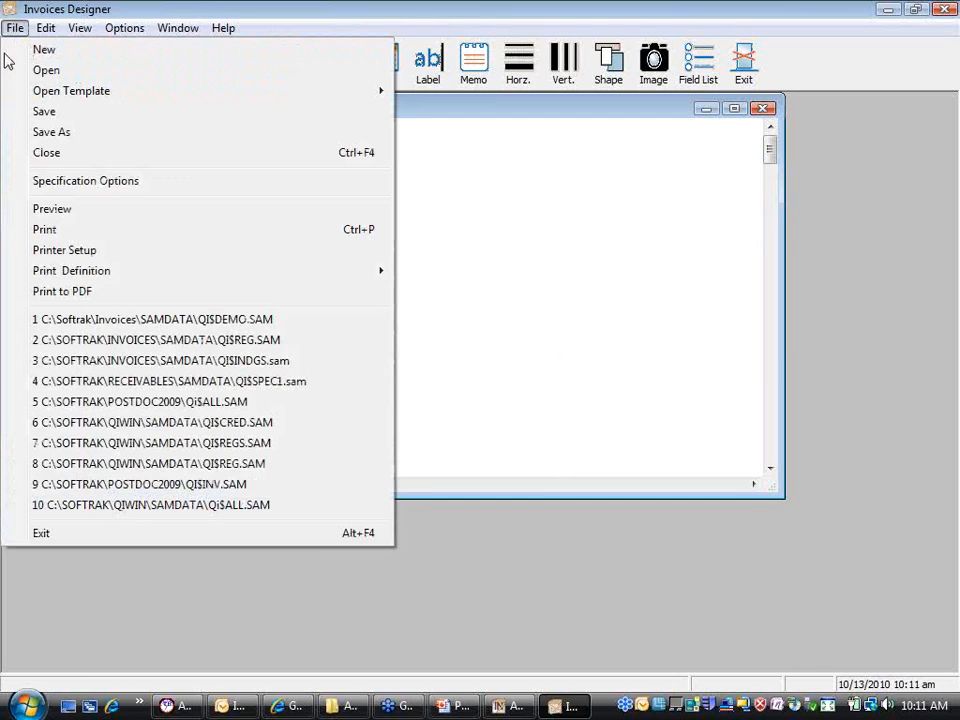
# Step: Open Specification Options for the new spec, showing Letter 8 1/2 x 11 in, Portrait, 1 copy
pyautogui.click(203, 190)
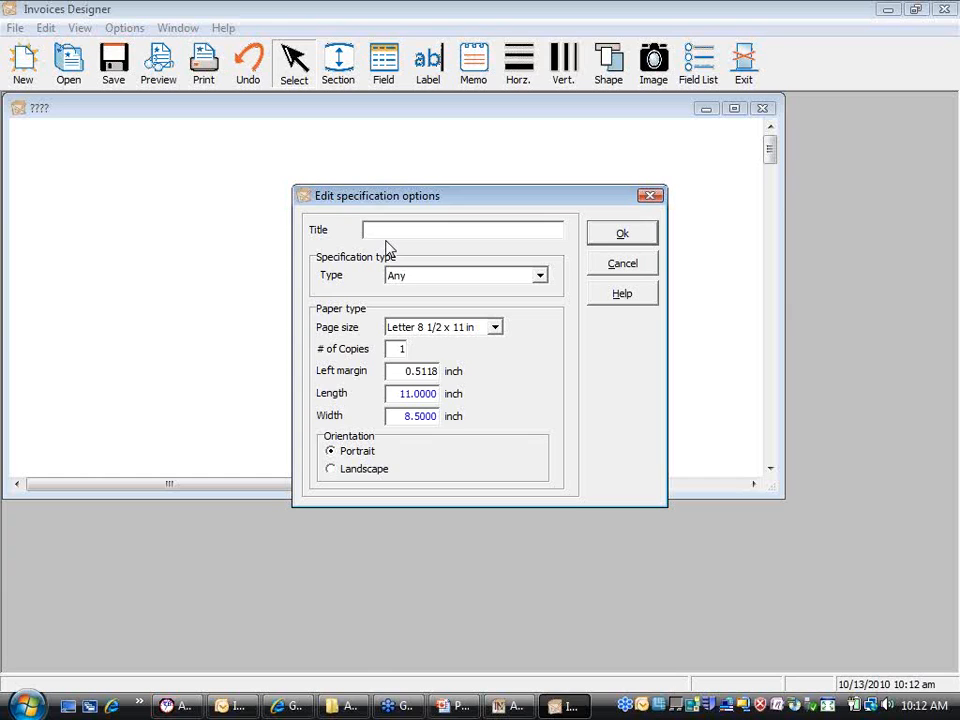
# Step: Title the new specification 'unique spec title', correcting the typos
pyautogui.write('nju')
pyautogui.write('ue spe c')
pyautogui.write('totl')
pyautogui.press('BackSpace')
pyautogui.press('BackSpace')
pyautogui.press('BackSpace')
pyautogui.press('BackSpace')
pyautogui.press('BackSpace')
pyautogui.press('BackSpace')
pyautogui.write('c title')
pyautogui.click(364, 229)
pyautogui.write('u')
pyautogui.click(540, 277)
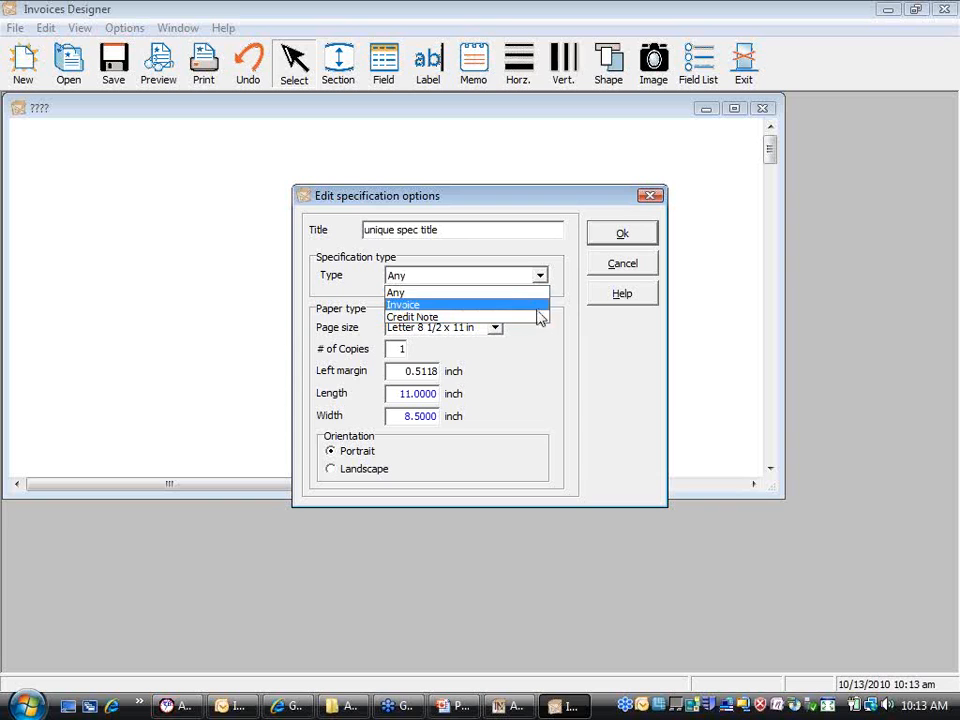
# Step: Set the specification type to Invoice and the page size to Custom (8.5 x 11 in), then close the options
pyautogui.click(553, 300)
pyautogui.click(545, 279)
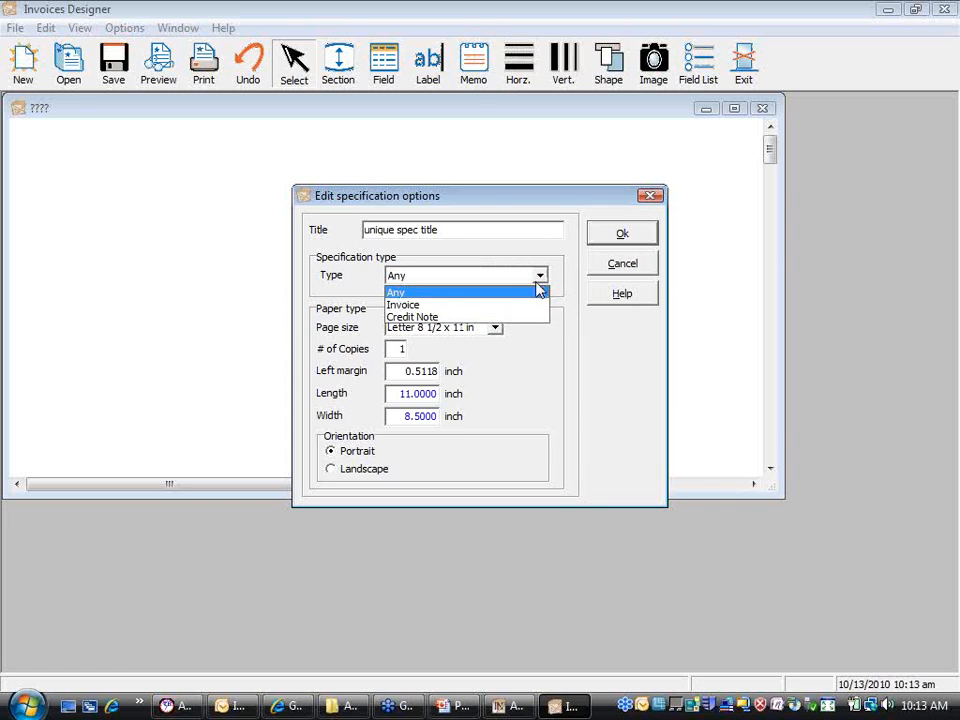
pyautogui.click(522, 302)
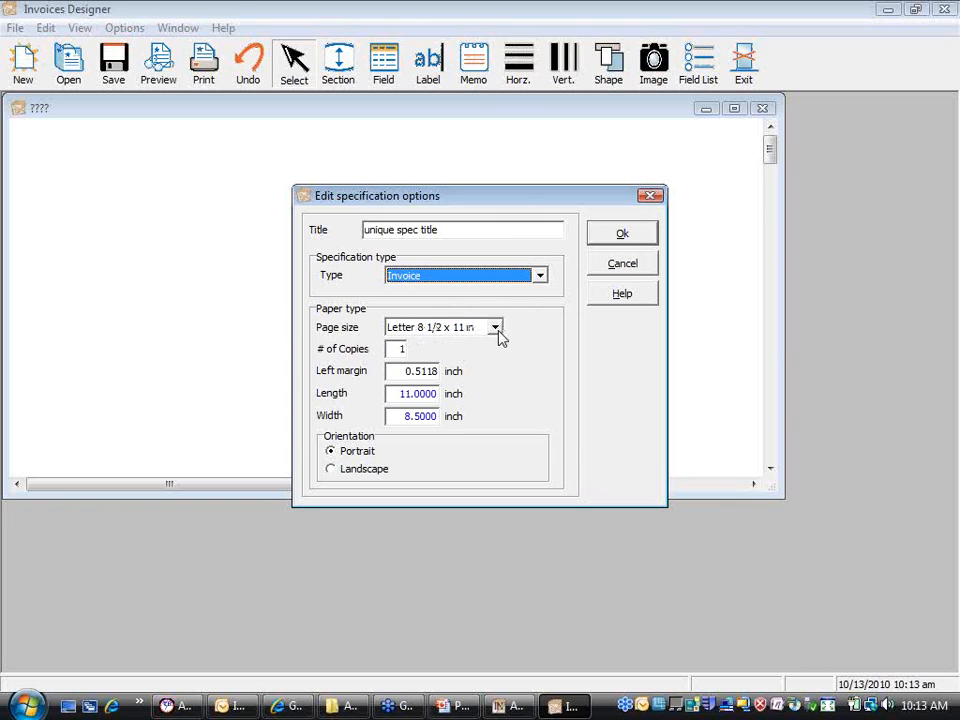
pyautogui.click(496, 330)
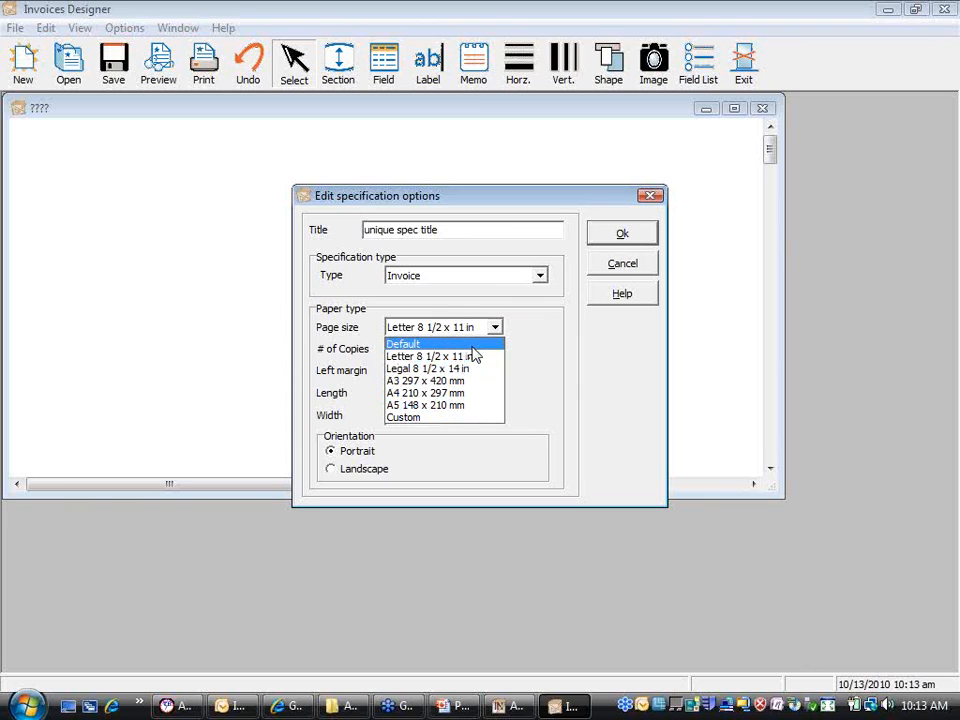
pyautogui.click(471, 418)
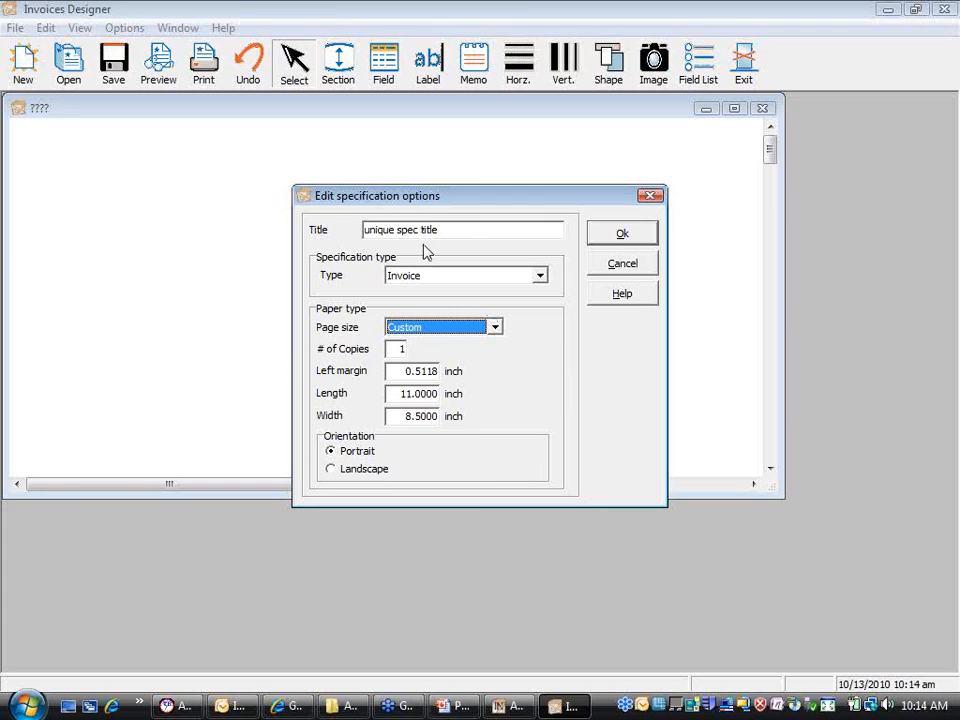
pyautogui.click(594, 268)
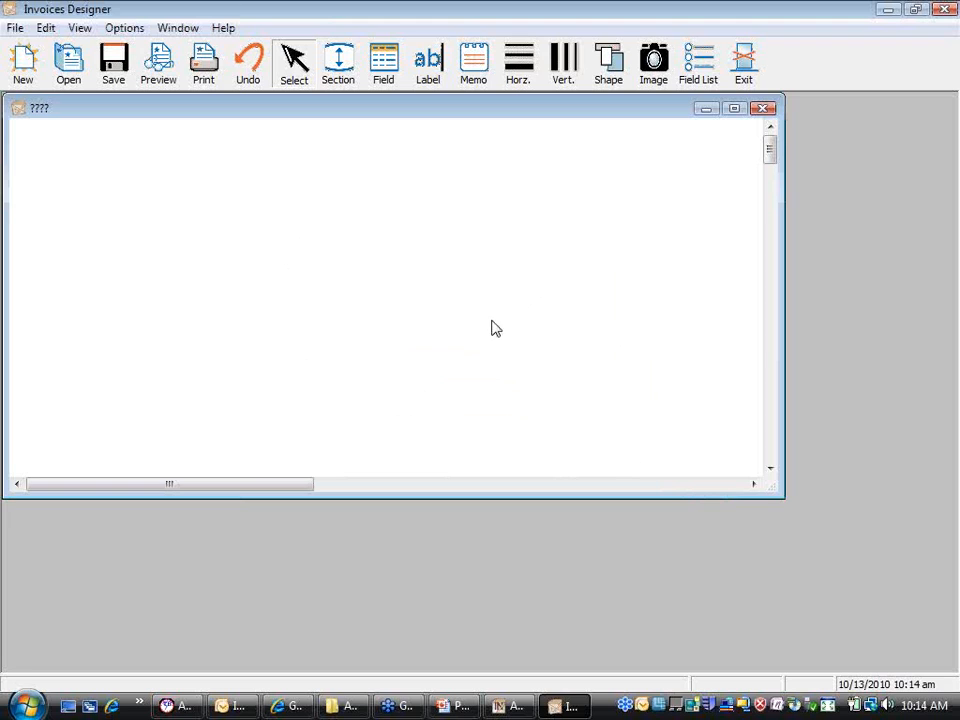
# Step: Close the blank spec without saving and open the Invoice Payment Terms Simple template
pyautogui.click(763, 108)
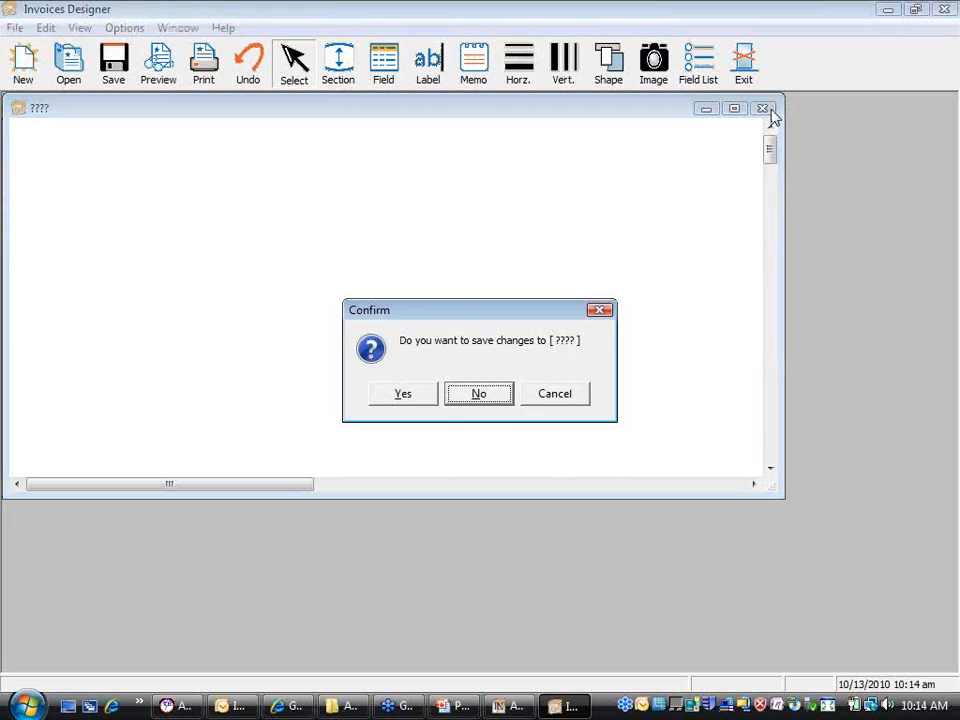
pyautogui.click(479, 394)
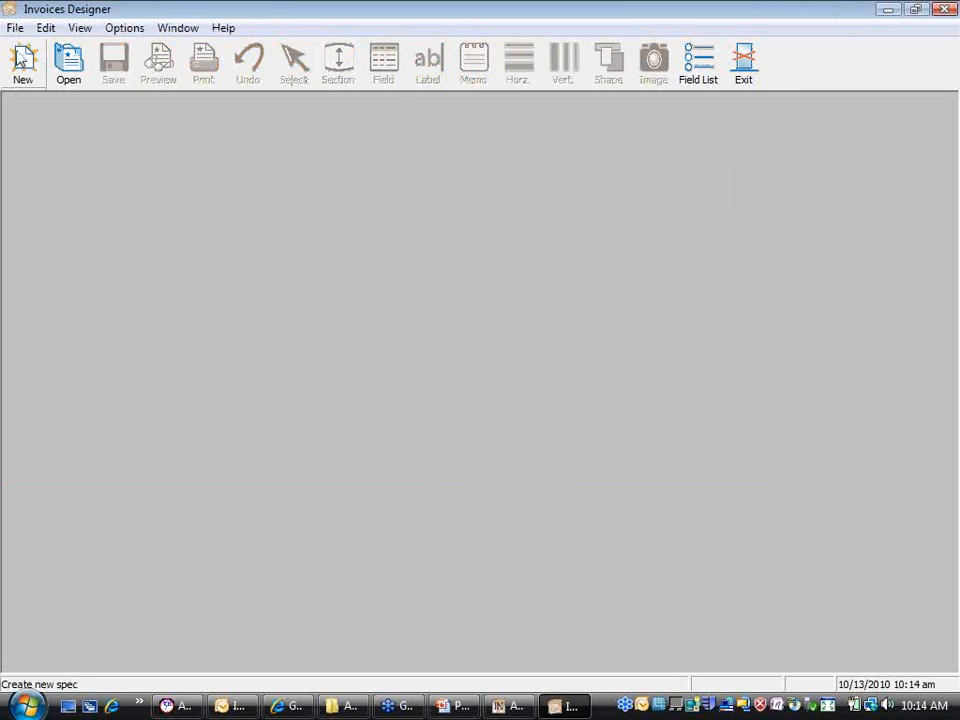
pyautogui.click(12, 29)
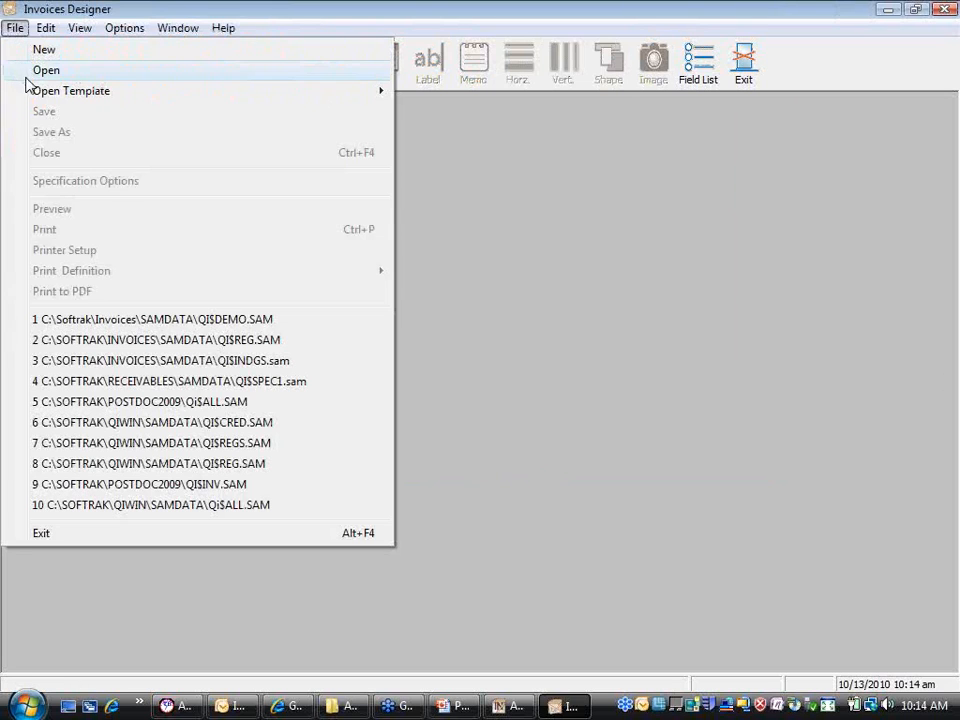
pyautogui.moveTo(18, 95)
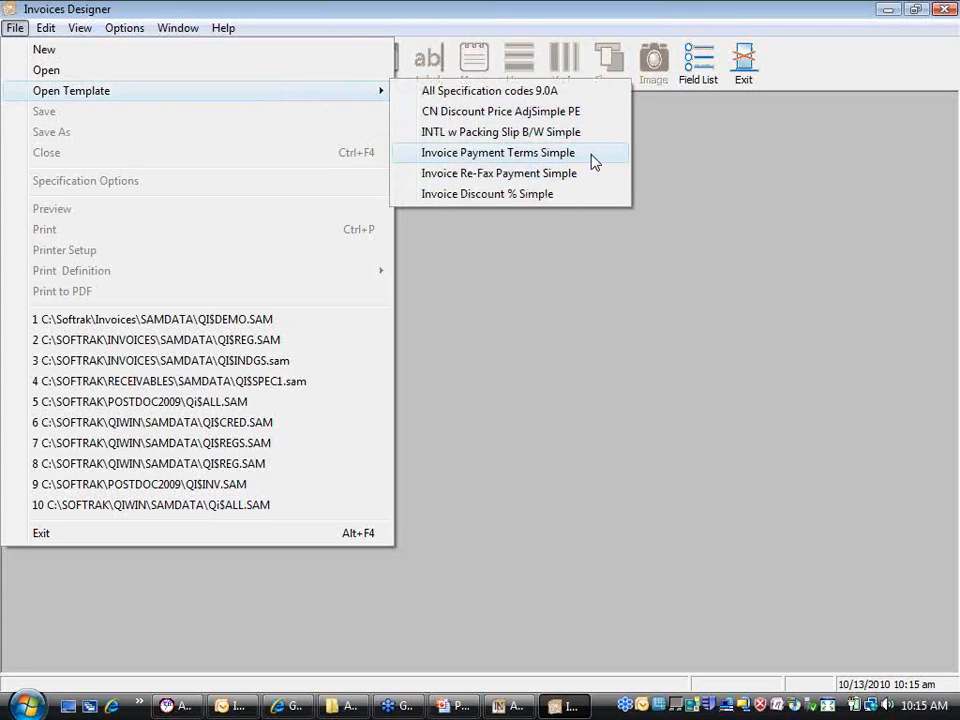
pyautogui.click(595, 162)
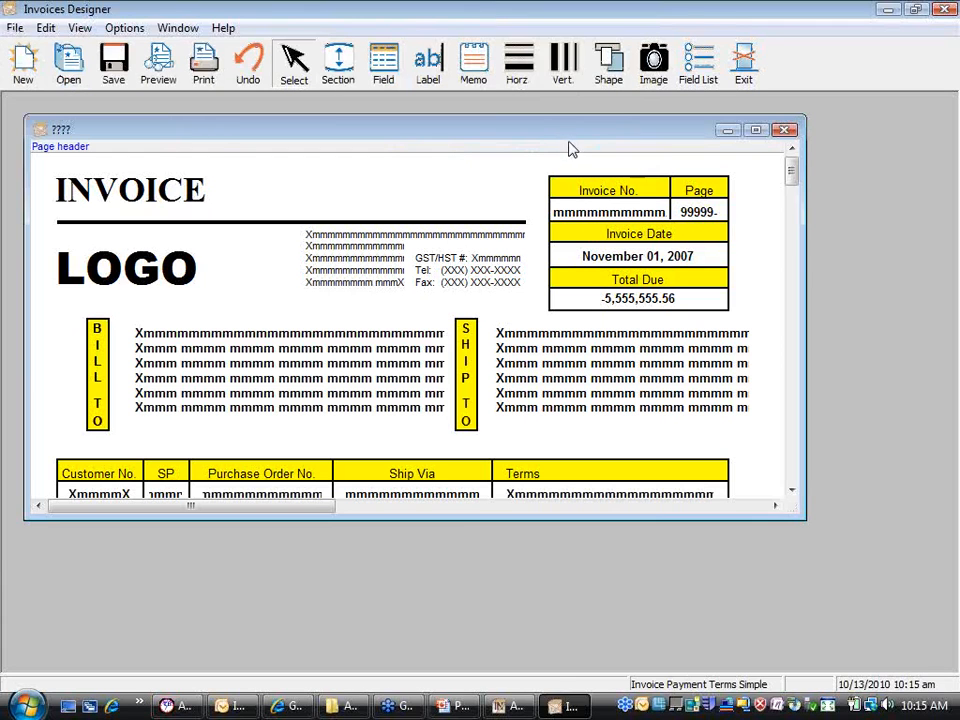
# Step: Move the template window up-left and stretch it taller to show detail lines through Z and the footers
pyautogui.moveTo(565, 141); pyautogui.dragTo(545, 121)
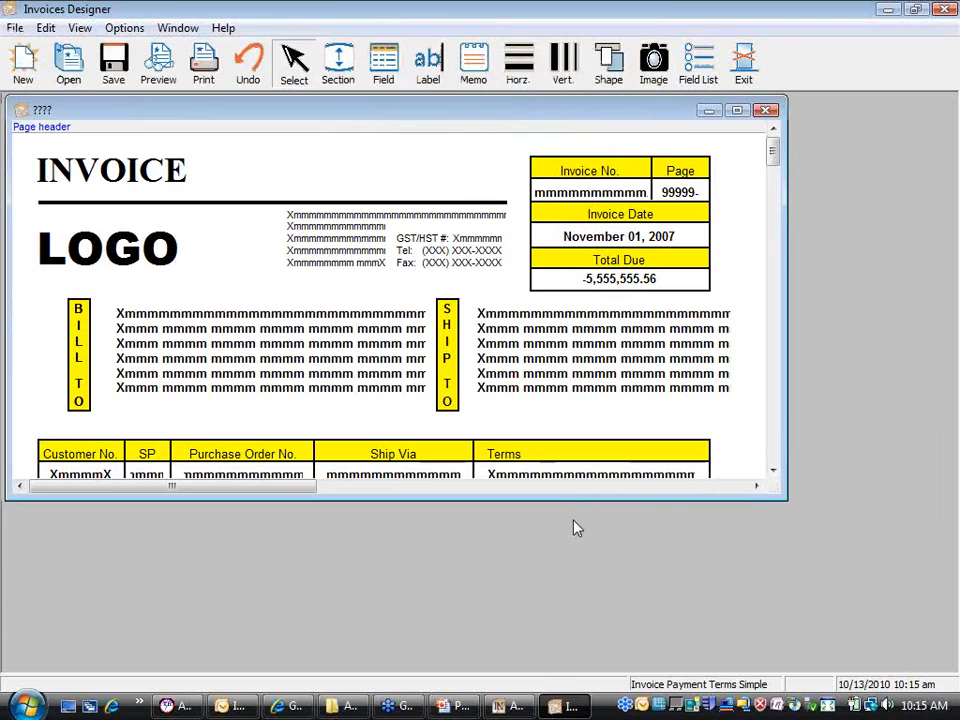
pyautogui.moveTo(571, 497); pyautogui.dragTo(561, 655)
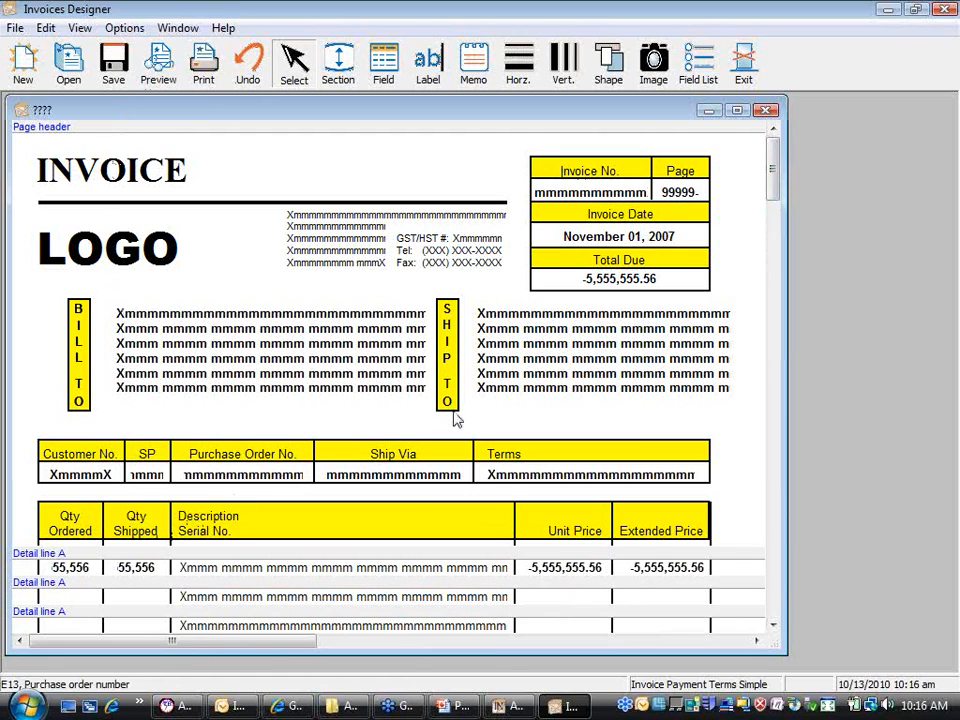
pyautogui.moveTo(770, 190); pyautogui.dragTo(776, 291)
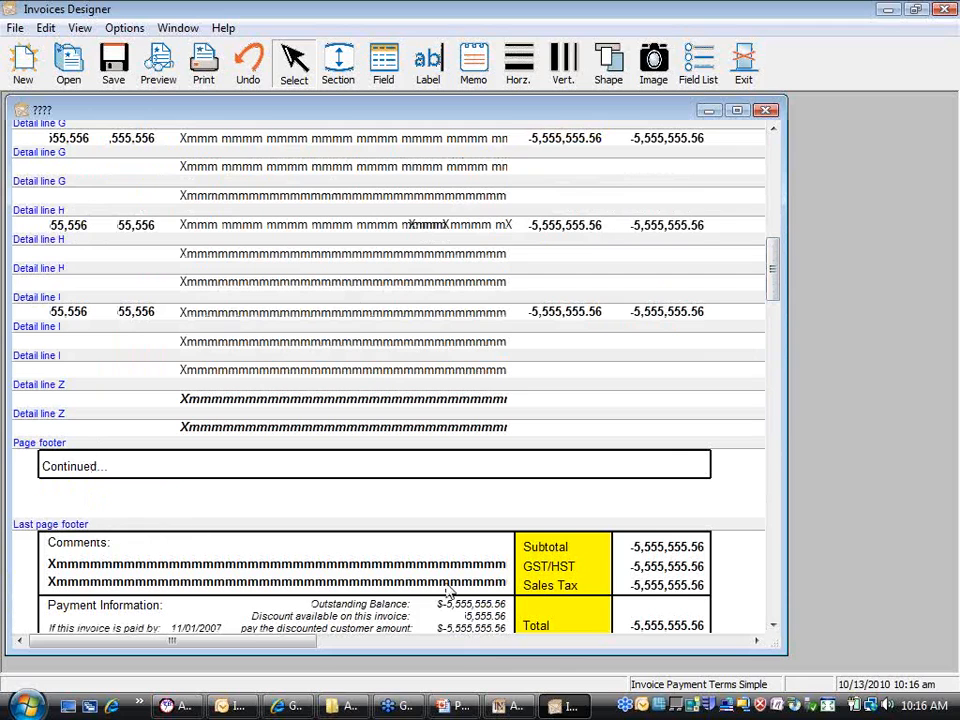
# Step: Scroll back to the top to show the INVOICE title, LOGO, bill-to and ship-to blocks
pyautogui.click(773, 625)
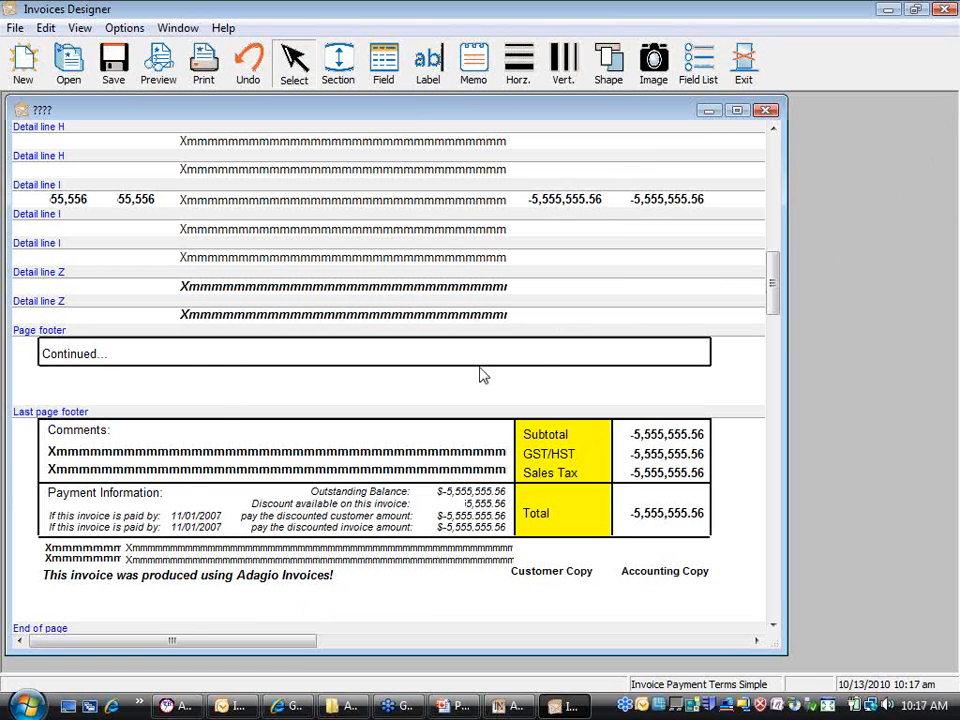
pyautogui.moveTo(773, 290); pyautogui.dragTo(774, 166)
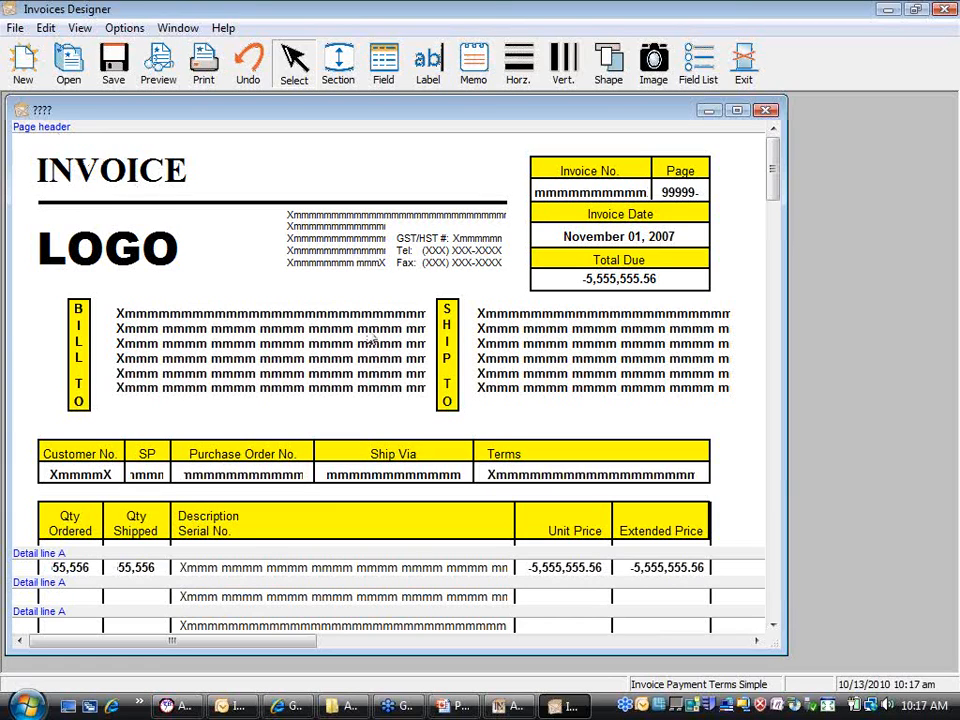
# Step: Scroll down until detail lines A through G appear under the Qty, Description and Price columns
pyautogui.click(773, 626)
pyautogui.click(773, 627)
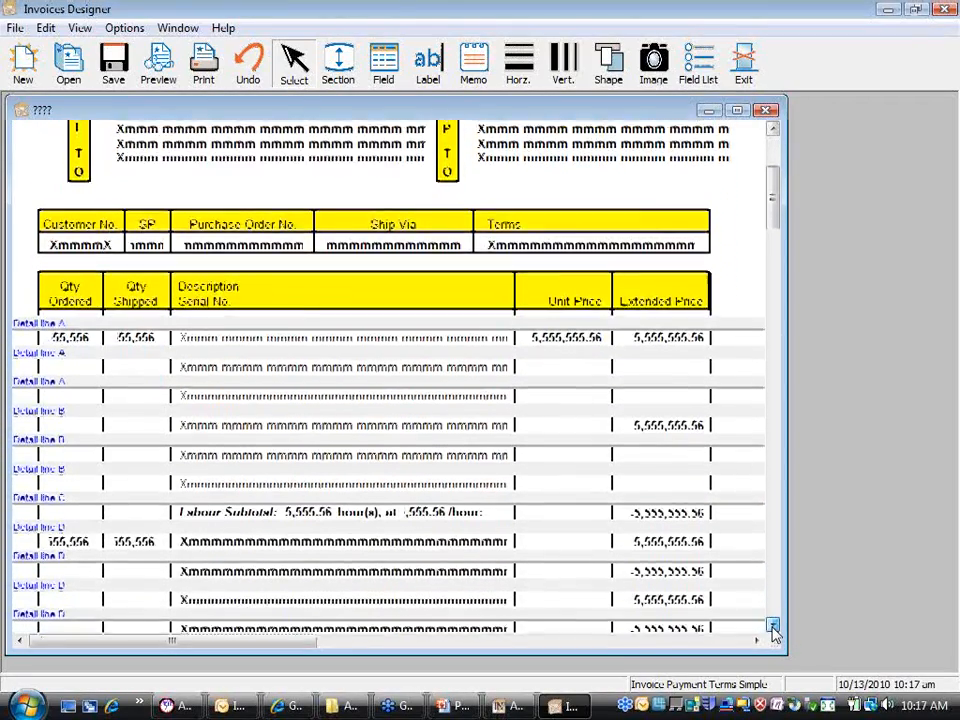
pyautogui.click(773, 627)
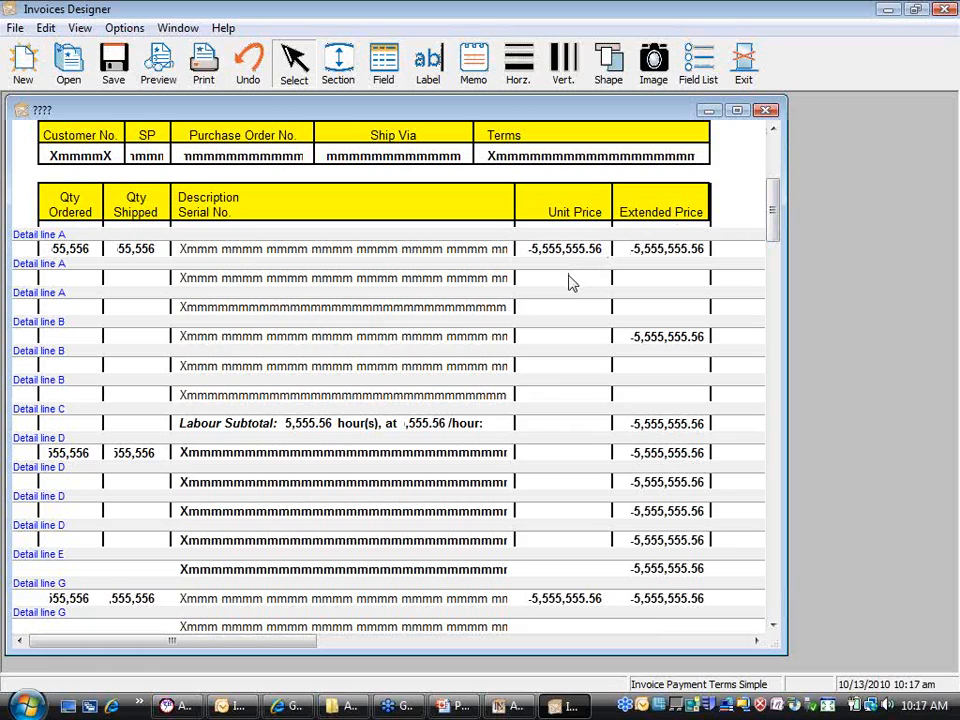
# Step: Inspect Detail line A's section properties, cancel without changes, and scroll back to the header
pyautogui.rightClick(137, 304)
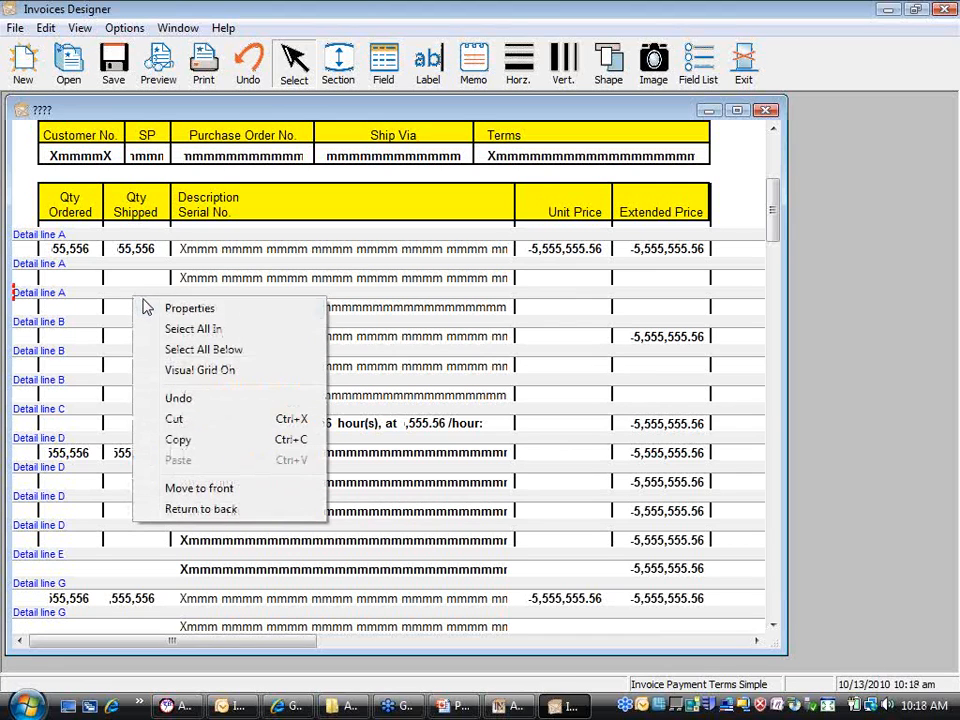
pyautogui.click(172, 314)
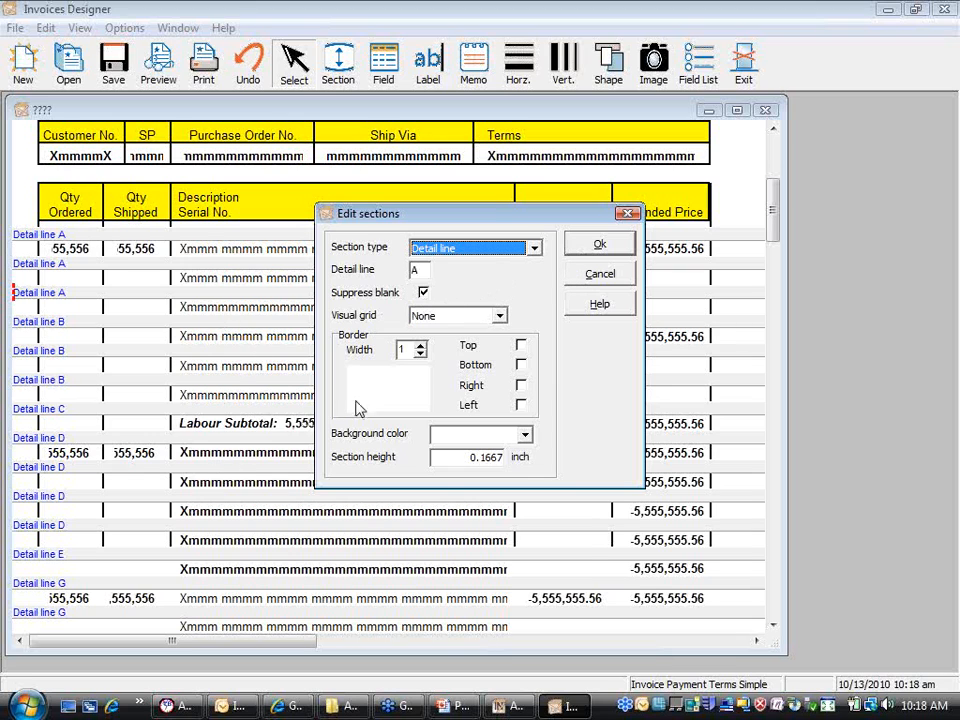
pyautogui.click(613, 275)
pyautogui.moveTo(769, 205); pyautogui.dragTo(774, 164)
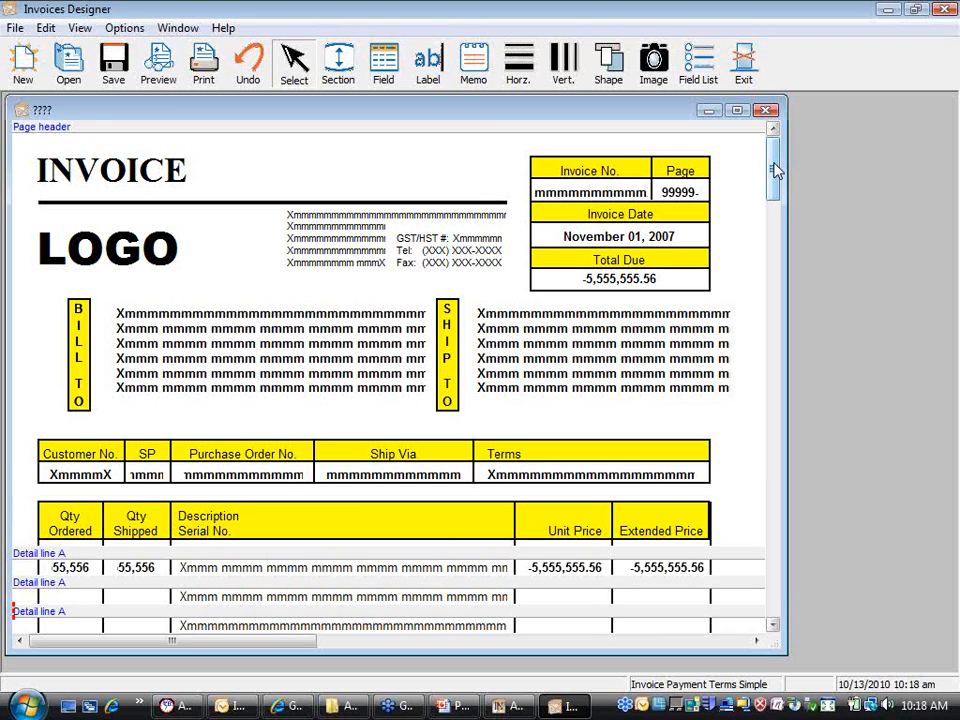
pyautogui.click(290, 129)
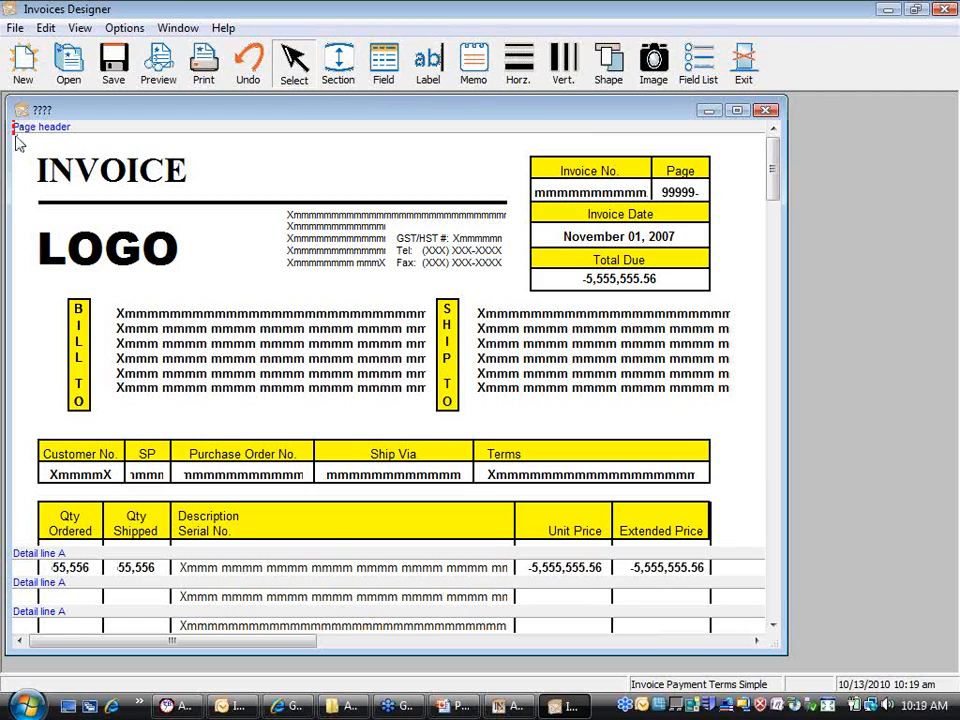
pyautogui.rightClick(111, 133)
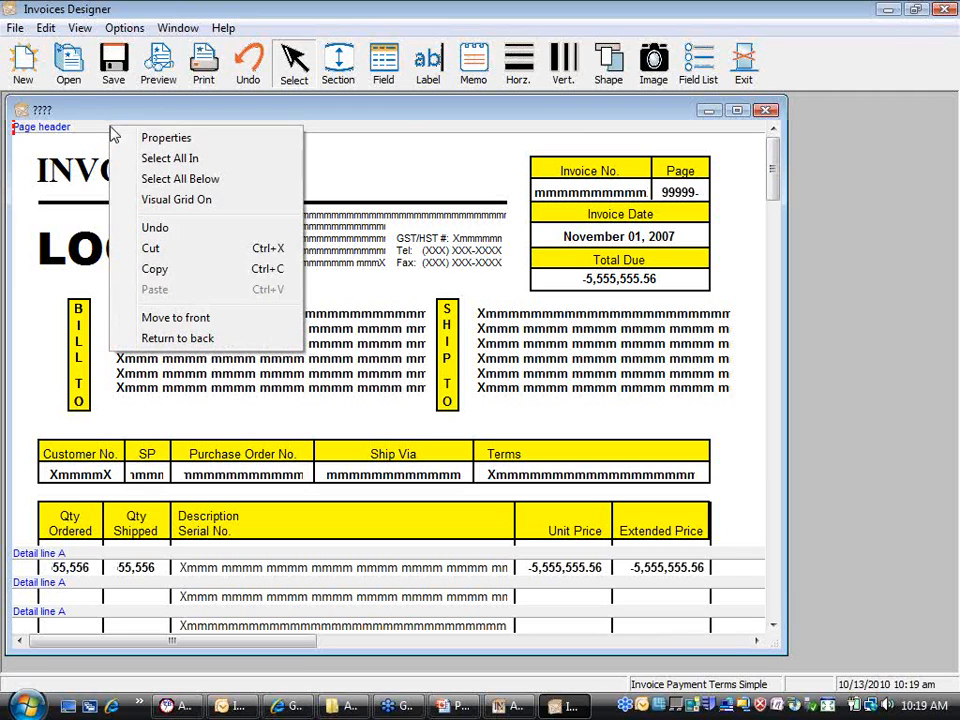
pyautogui.click(193, 211)
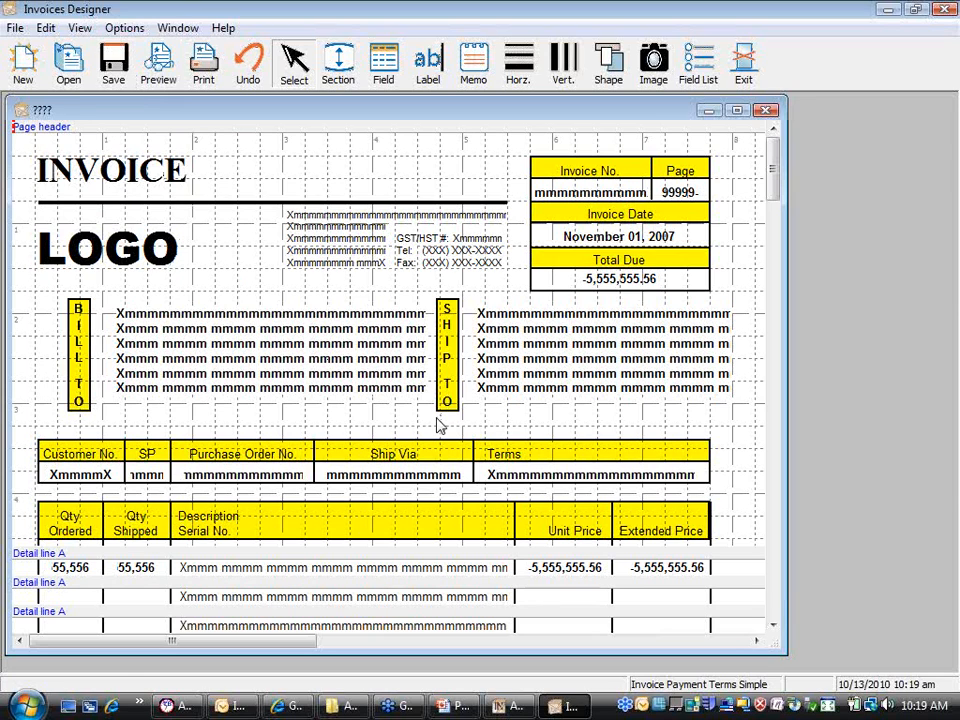
pyautogui.rightClick(263, 133)
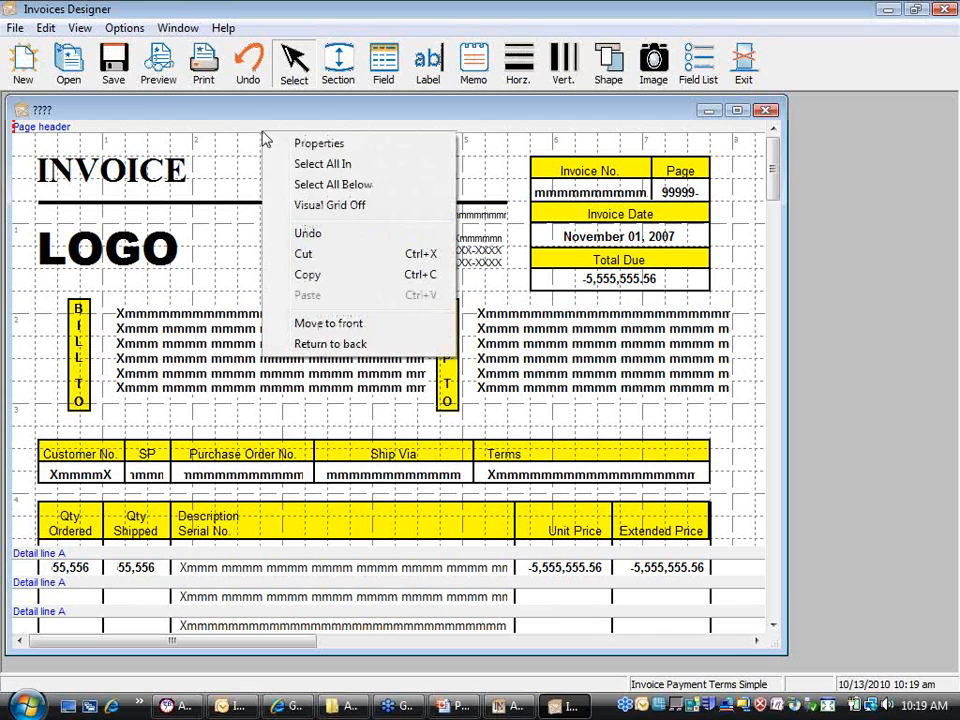
pyautogui.click(361, 218)
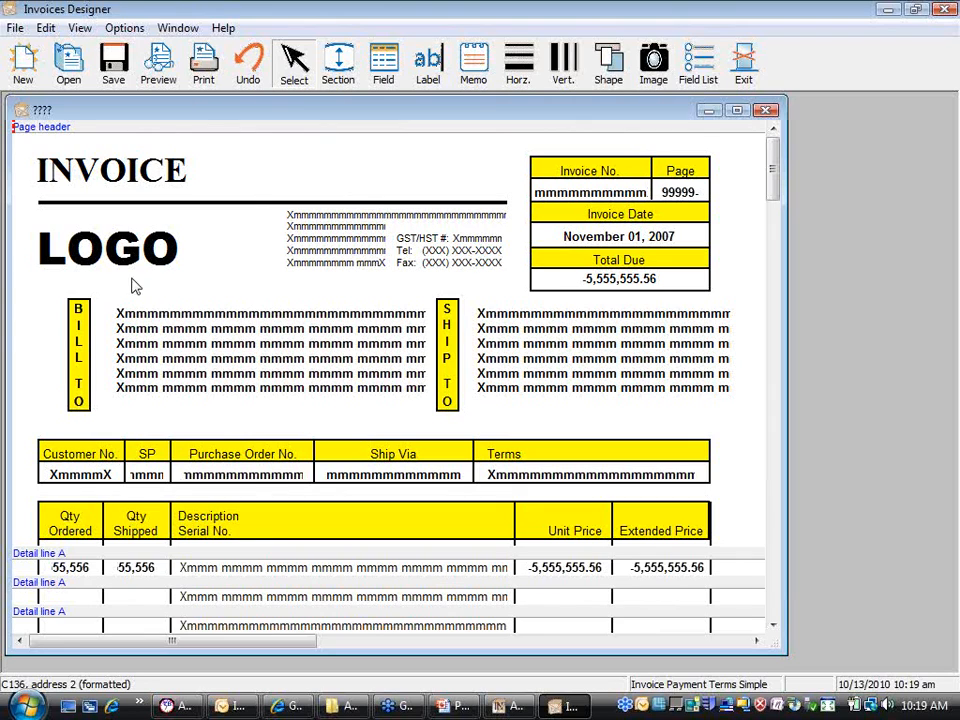
# Step: Delete the LOGO placeholder beneath the INVOICE title
pyautogui.click(112, 256)
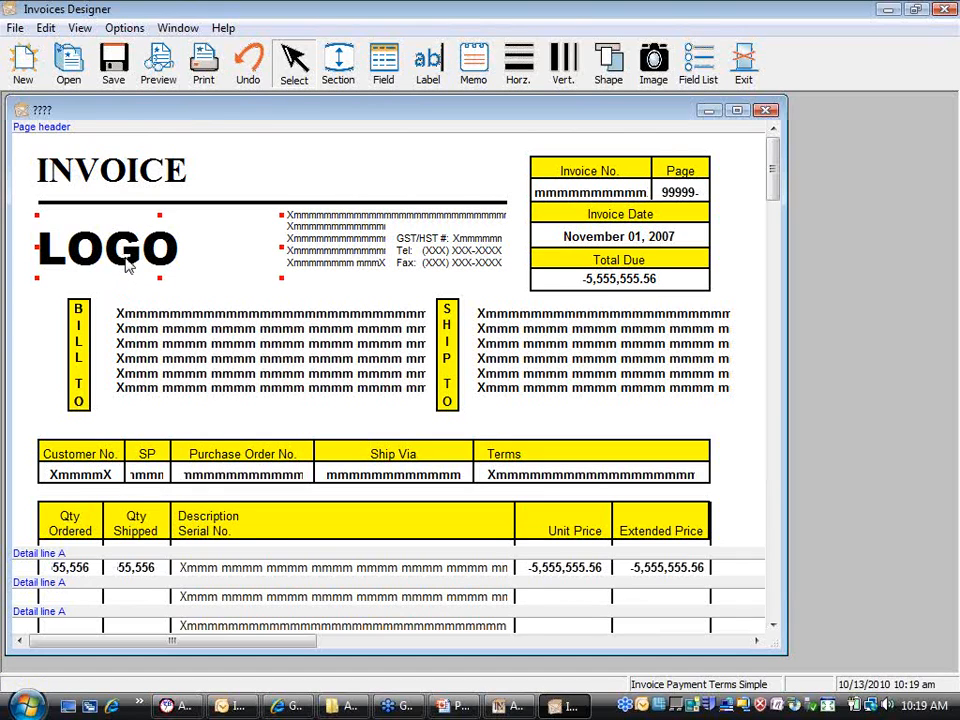
pyautogui.press('Delete')
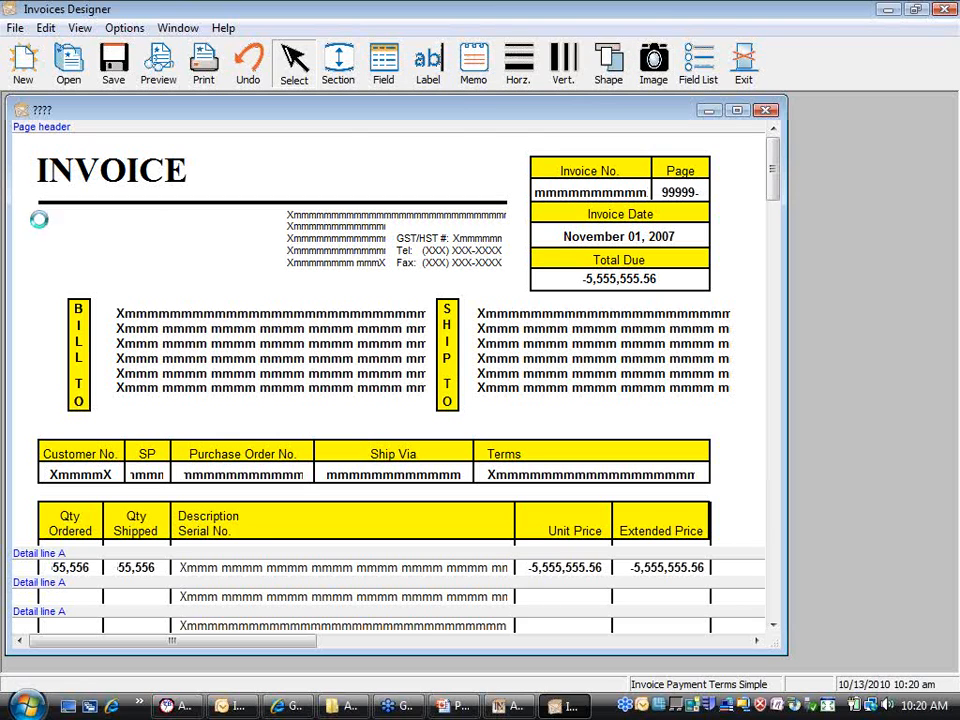
# Step: Insert Adagio logo.bmp from the SAMDATA folder at the header's top left
pyautogui.click(40, 219)
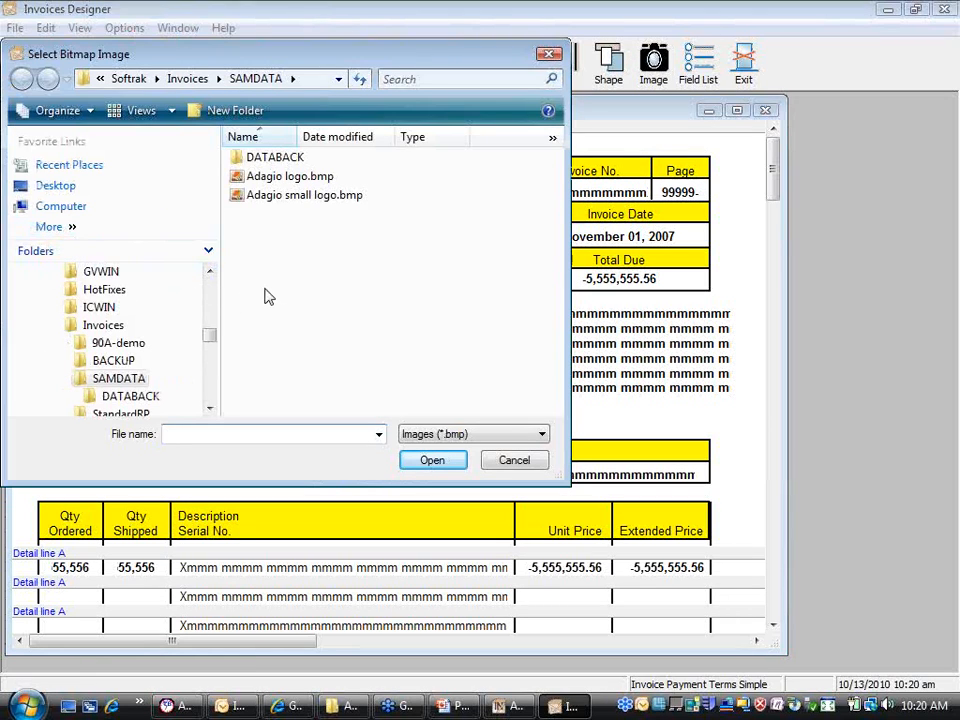
pyautogui.click(312, 178)
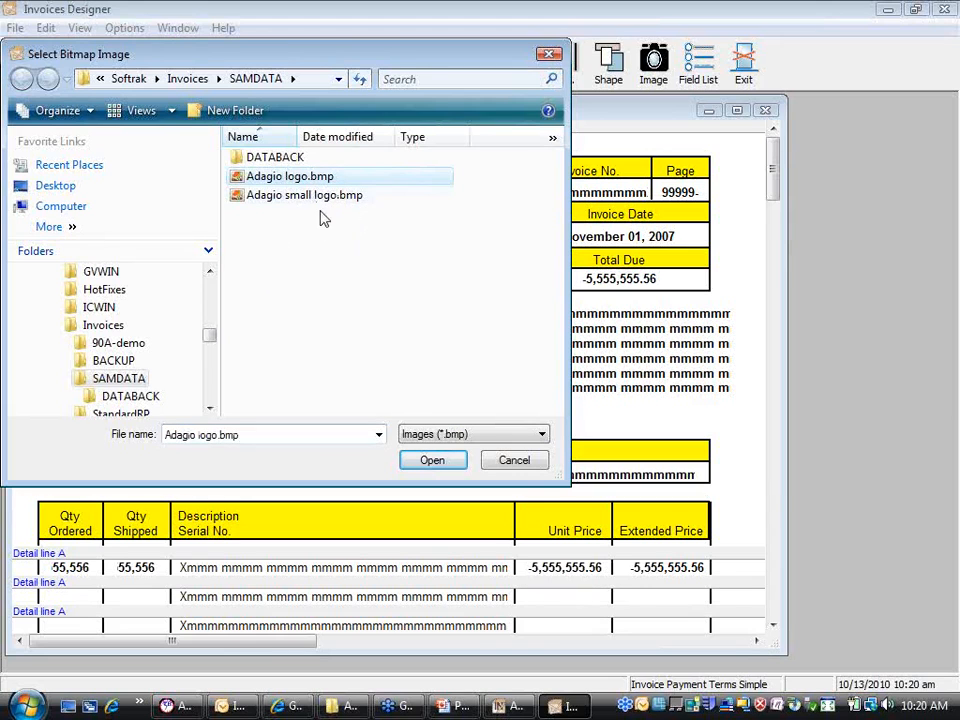
pyautogui.click(431, 462)
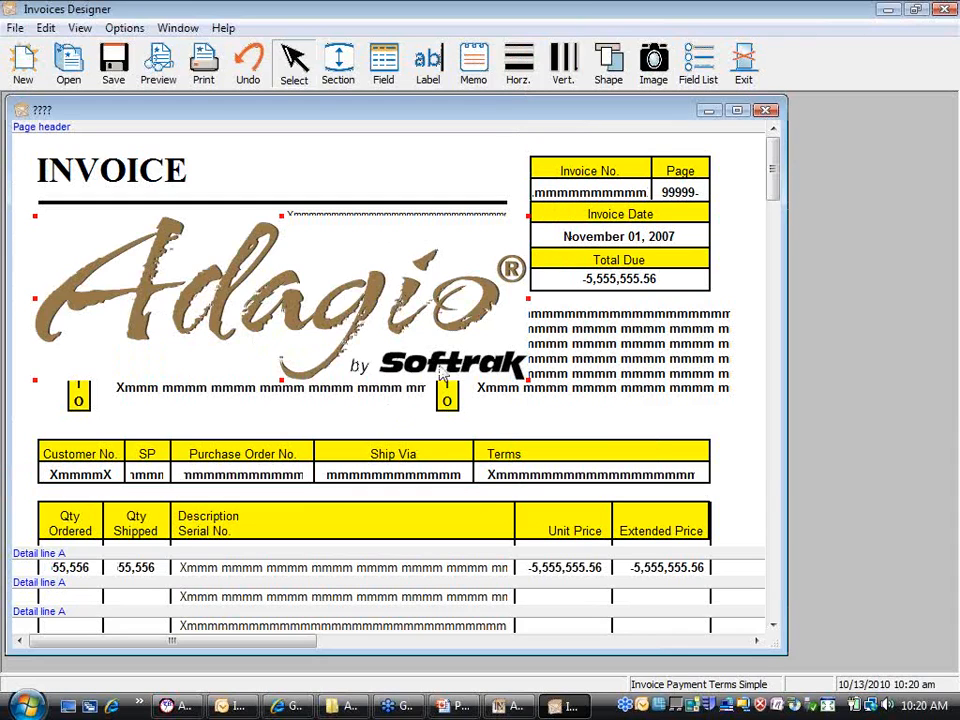
# Step: Try shrinking the Adagio logo by its corner handle, then delete it
pyautogui.moveTo(527, 385); pyautogui.dragTo(228, 283)
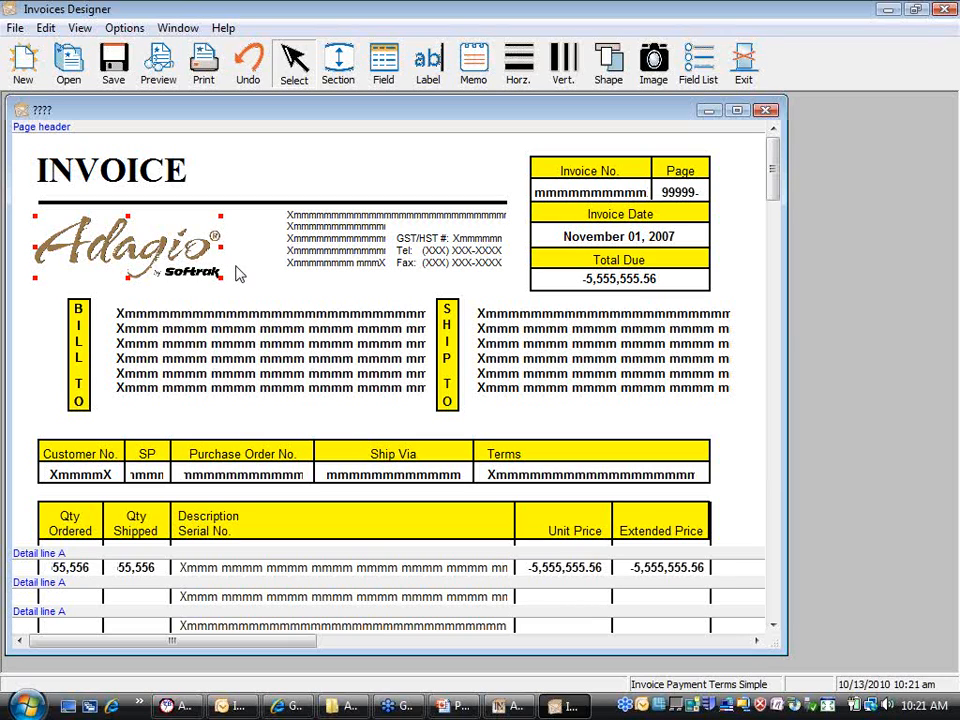
pyautogui.press('Delete')
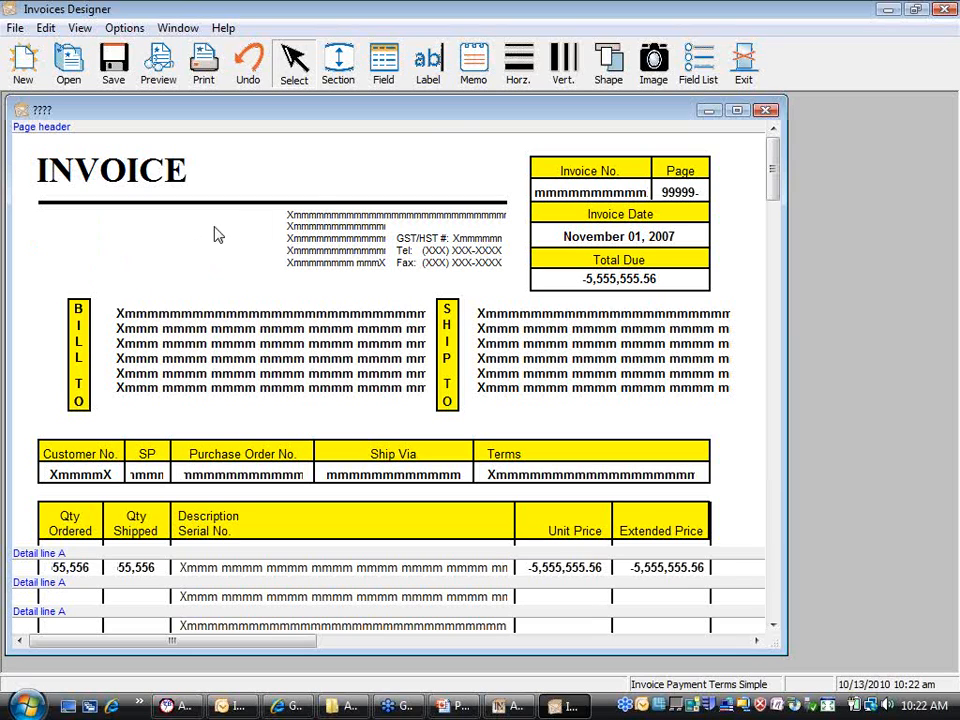
# Step: Insert Adagio small logo.bmp at the header's top left under INVOICE using the Image tool
pyautogui.click(660, 72)
pyautogui.click(40, 220)
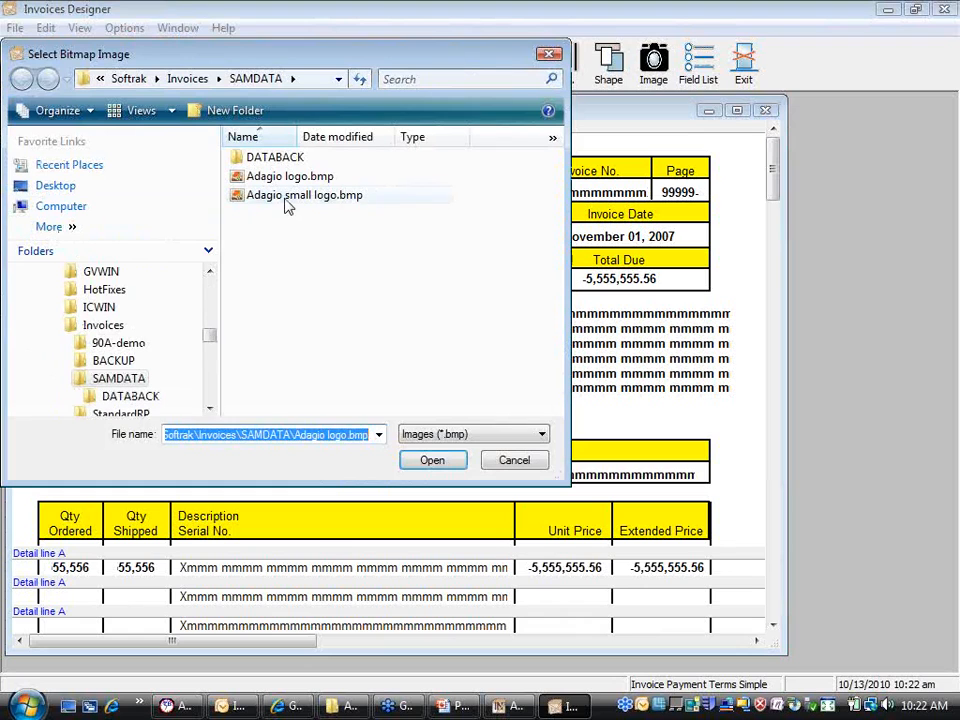
pyautogui.click(310, 196)
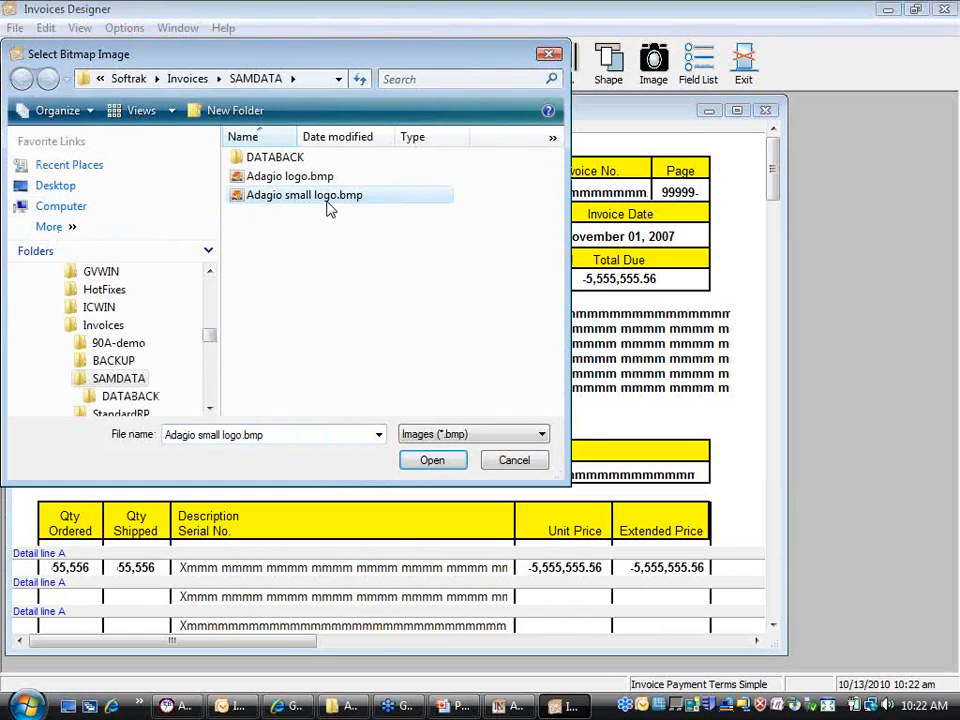
pyautogui.click(438, 463)
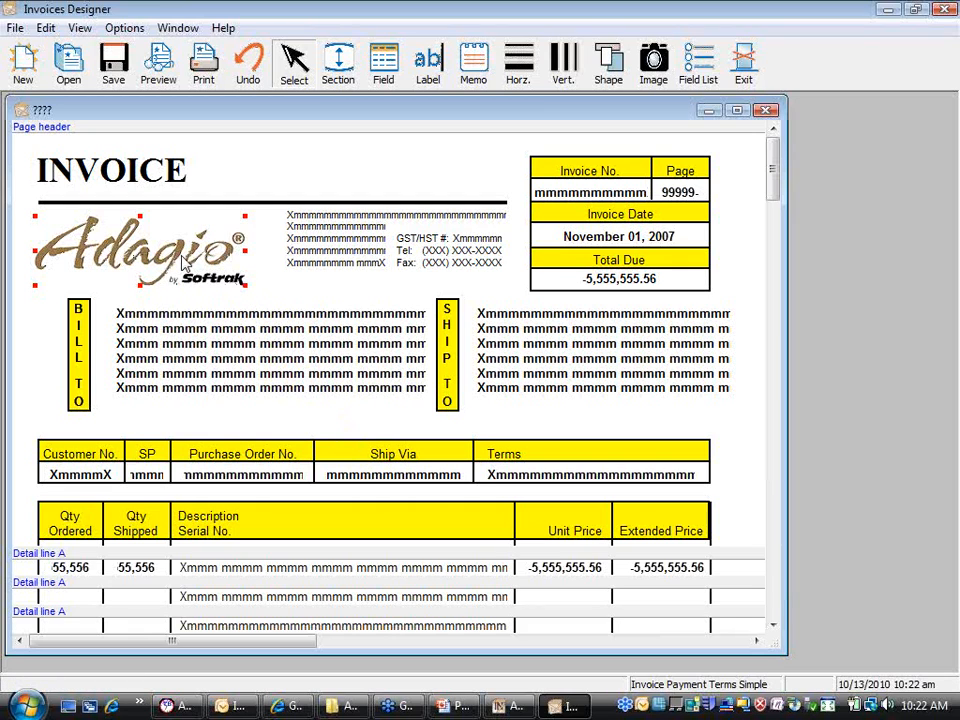
# Step: Deselect the new logo and scroll down to review the lower detail lines
pyautogui.click(295, 305)
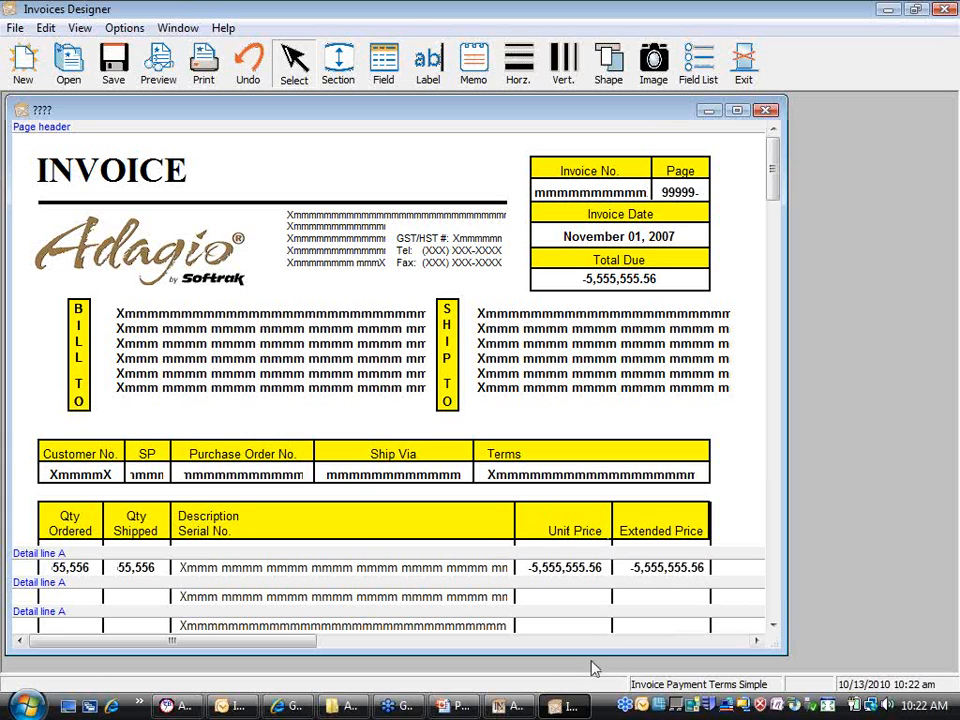
pyautogui.click(774, 625)
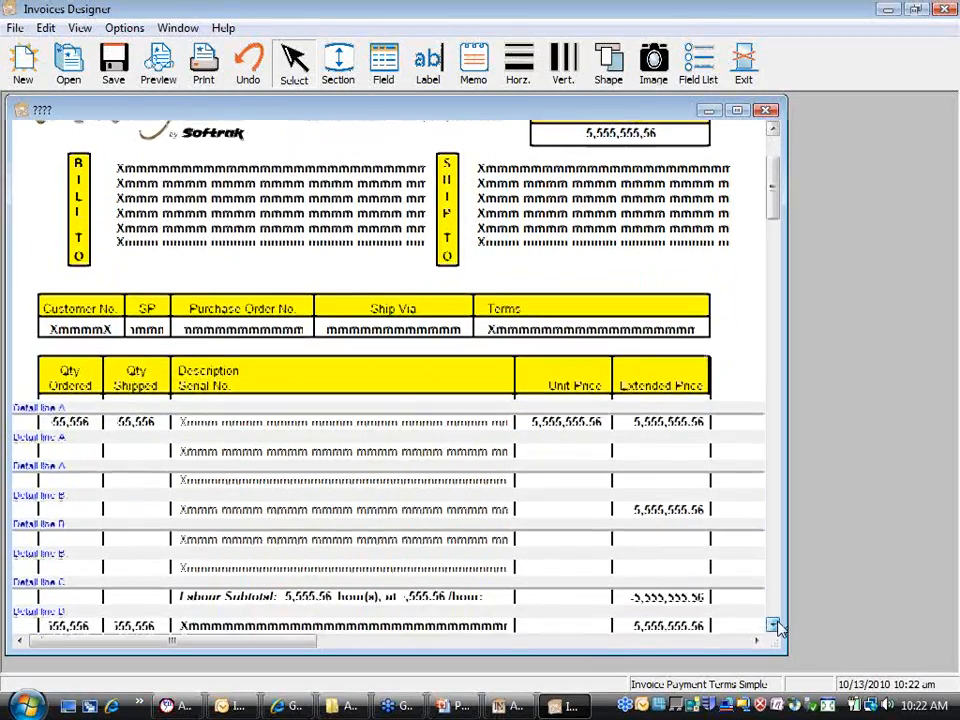
pyautogui.click(776, 624)
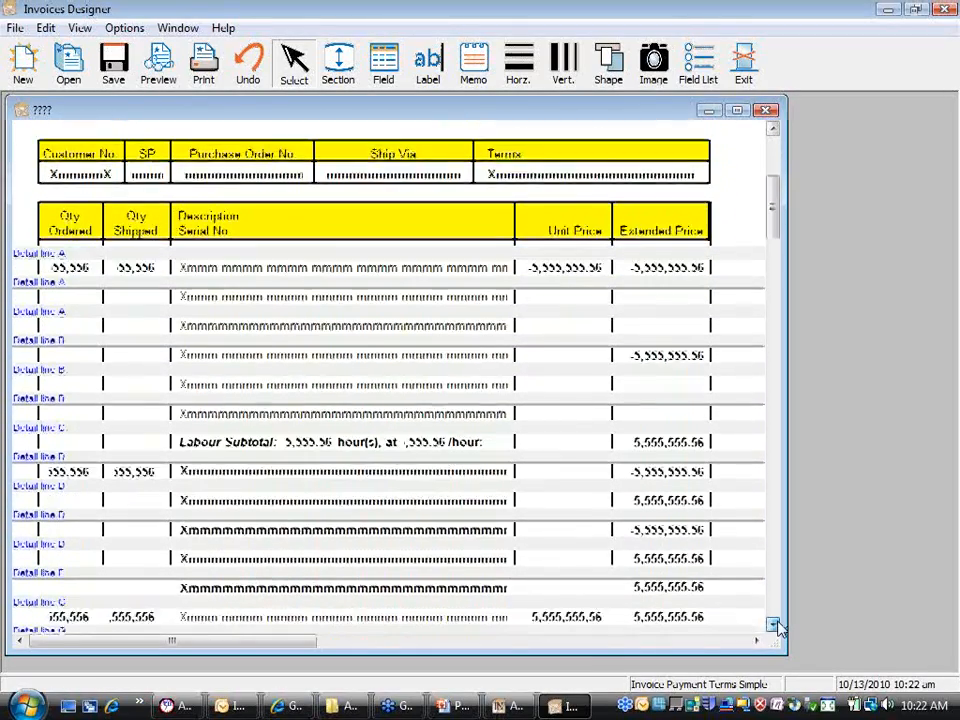
pyautogui.click(776, 625)
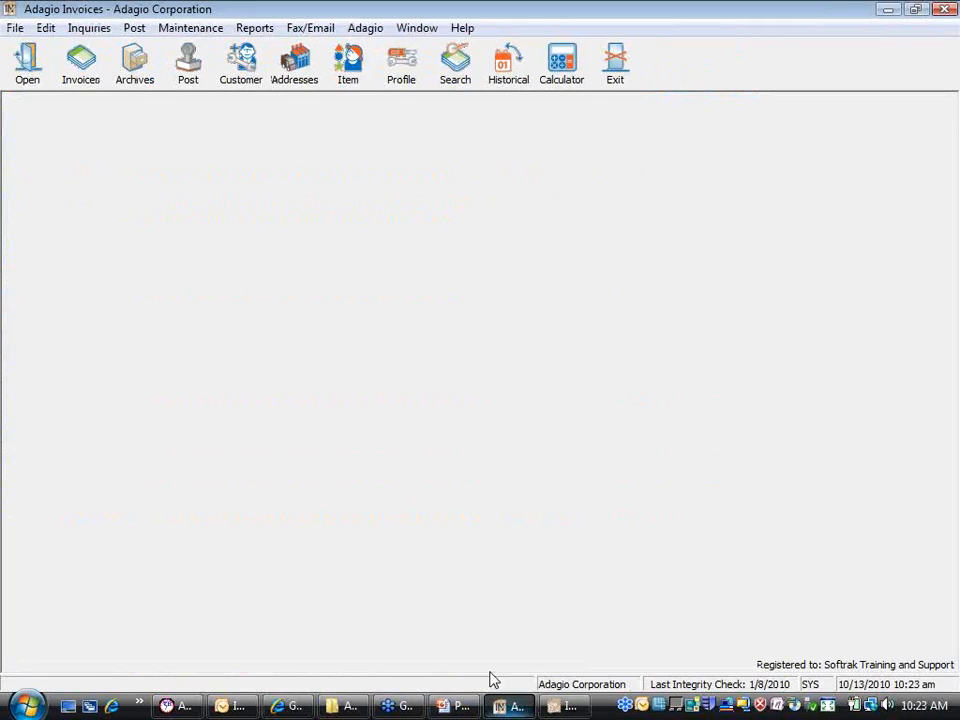
# Step: Open the sample invoice in batch 3 and inspect the DISC2% line item without changes
pyautogui.click(76, 84)
pyautogui.doubleClick(132, 200)
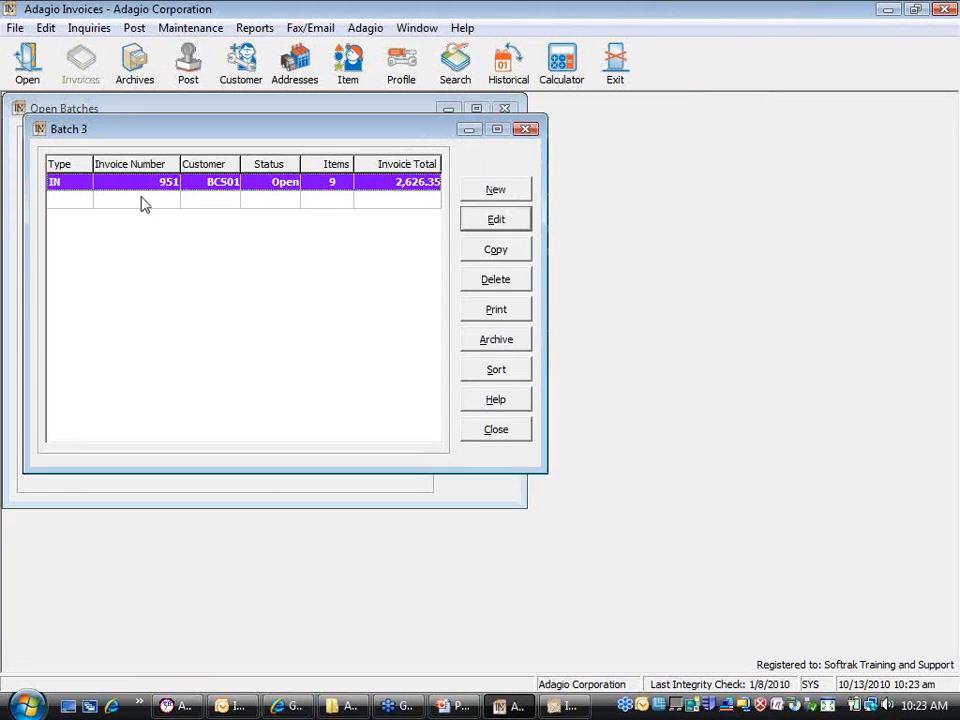
pyautogui.doubleClick(167, 189)
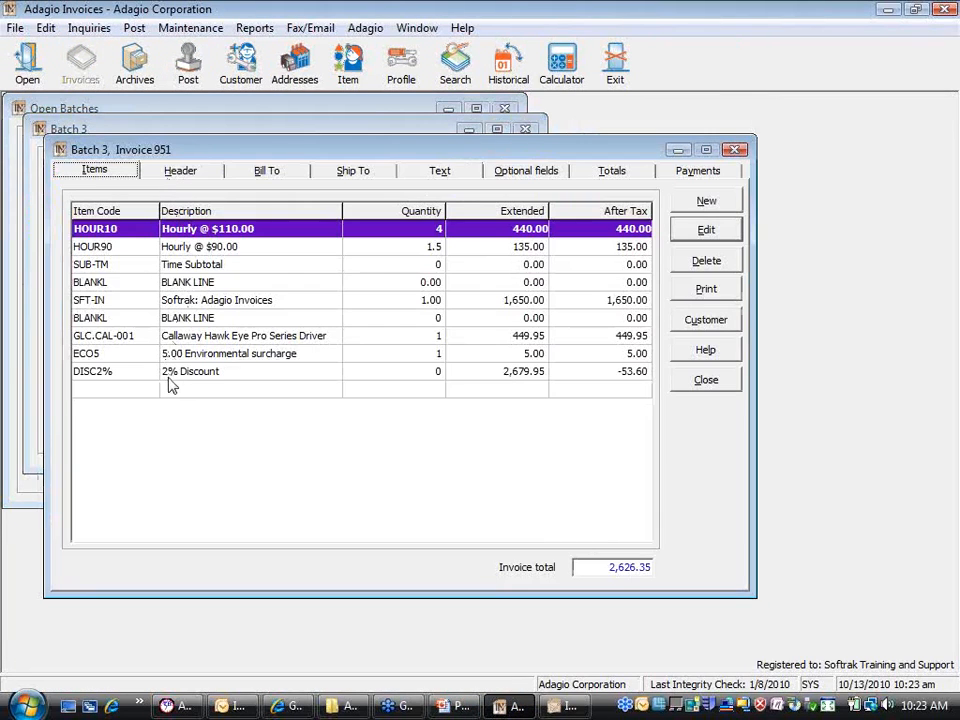
pyautogui.doubleClick(176, 373)
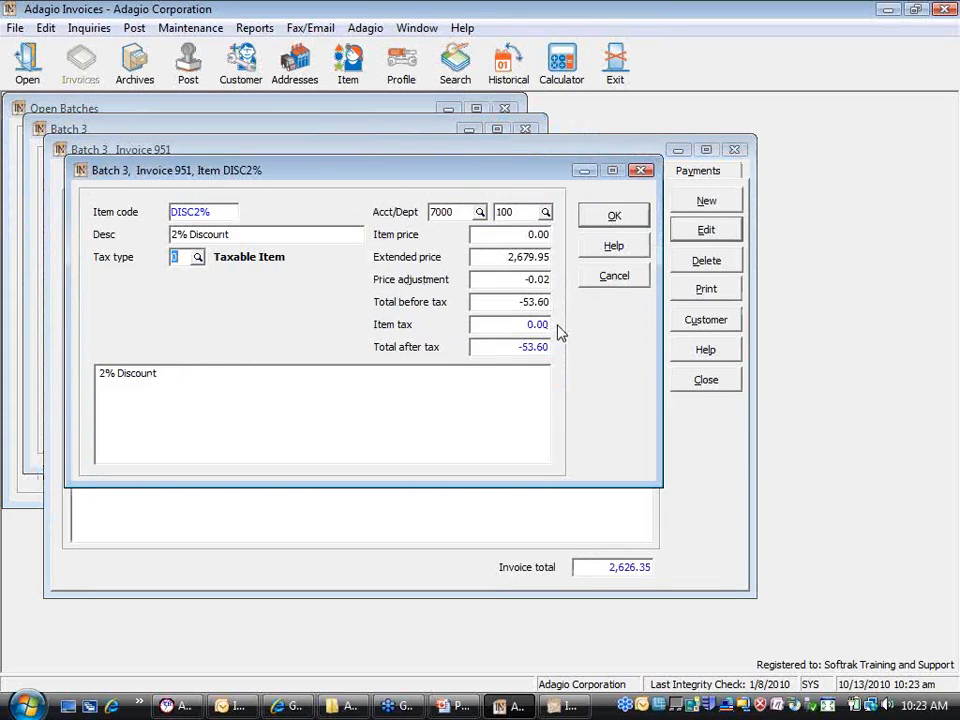
pyautogui.click(590, 285)
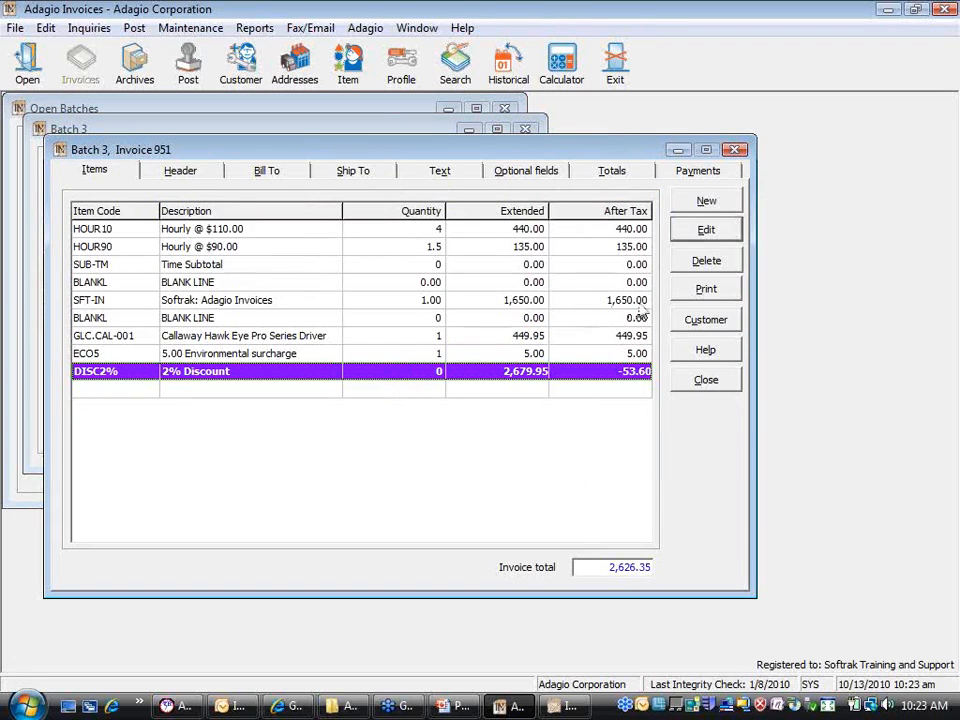
# Step: Check the invoice spec choices in Print options, then return to Invoices Designer
pyautogui.click(706, 290)
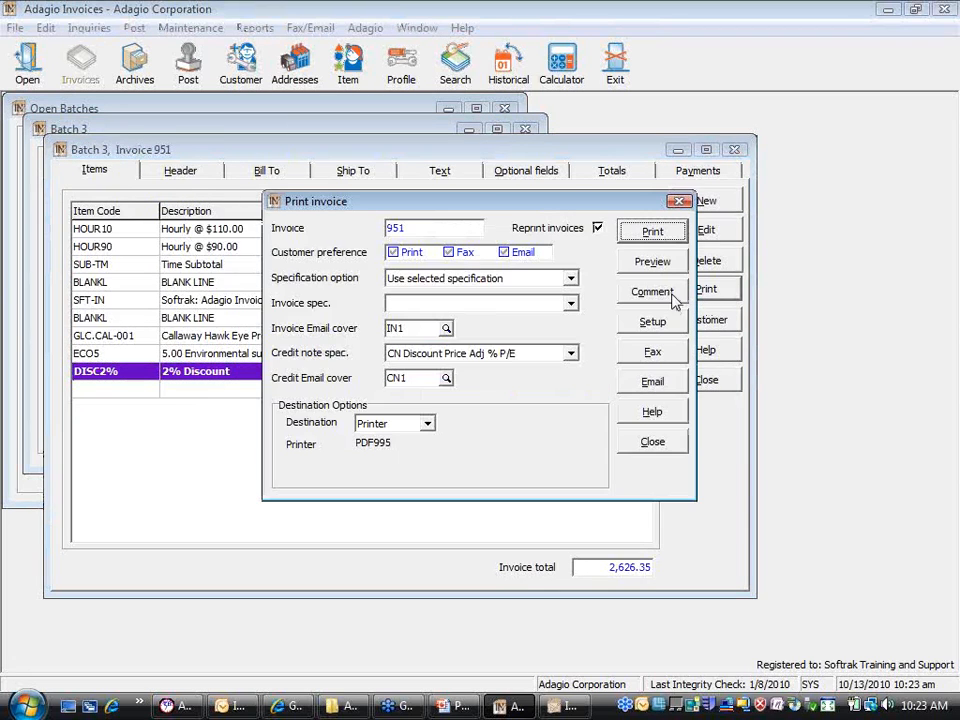
pyautogui.click(570, 303)
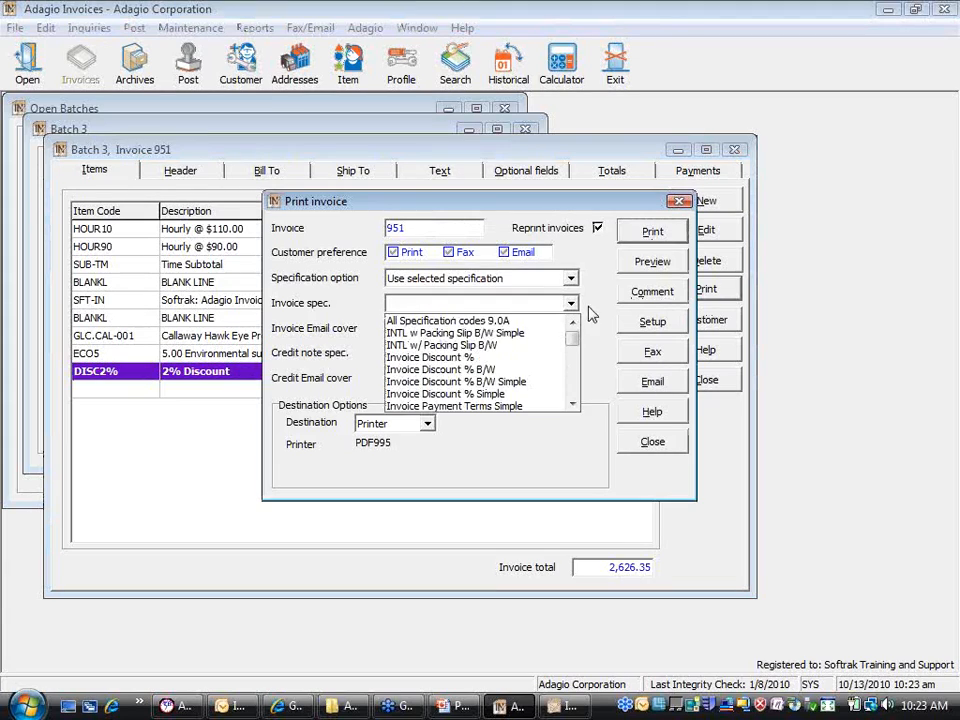
pyautogui.click(570, 303)
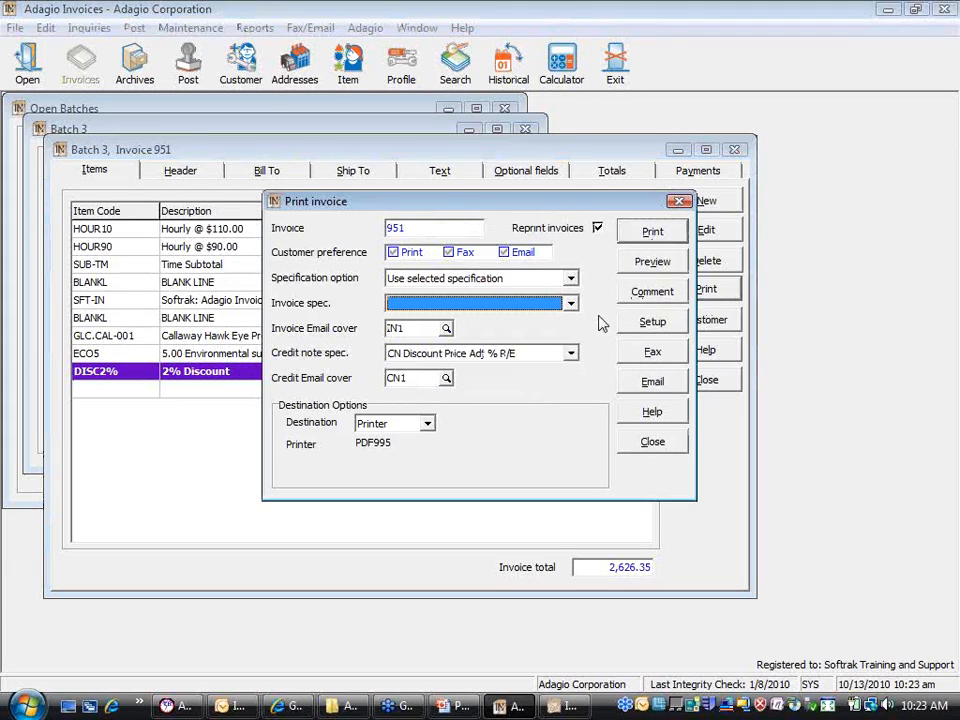
pyautogui.click(555, 706)
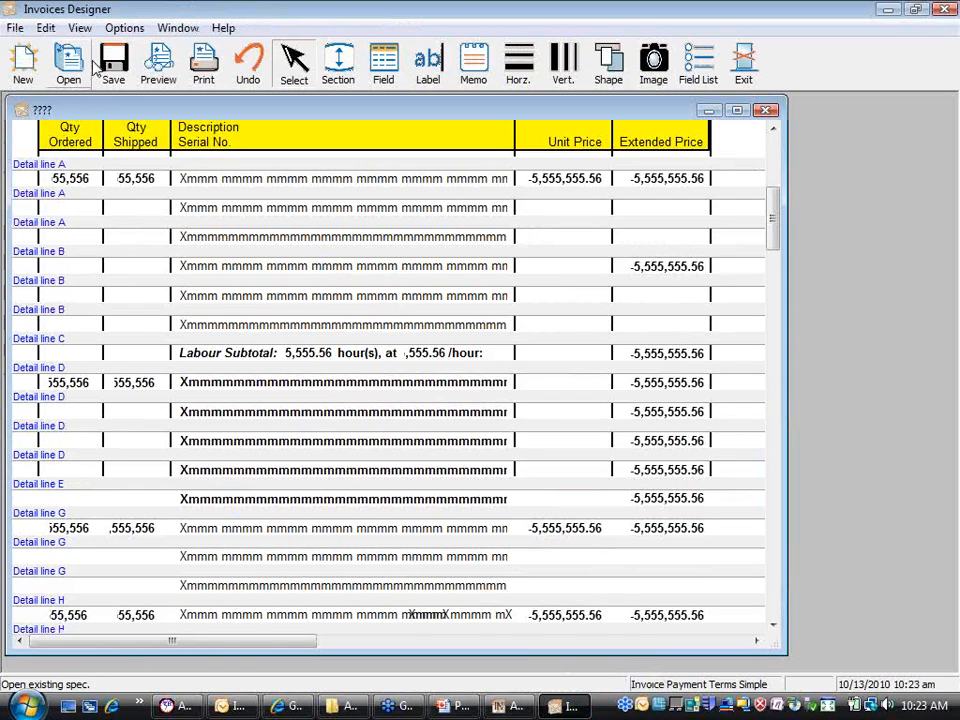
# Step: Save the specification as QI$DEMO.SAM
pyautogui.click(110, 62)
pyautogui.click(185, 107)
pyautogui.write('QI$')
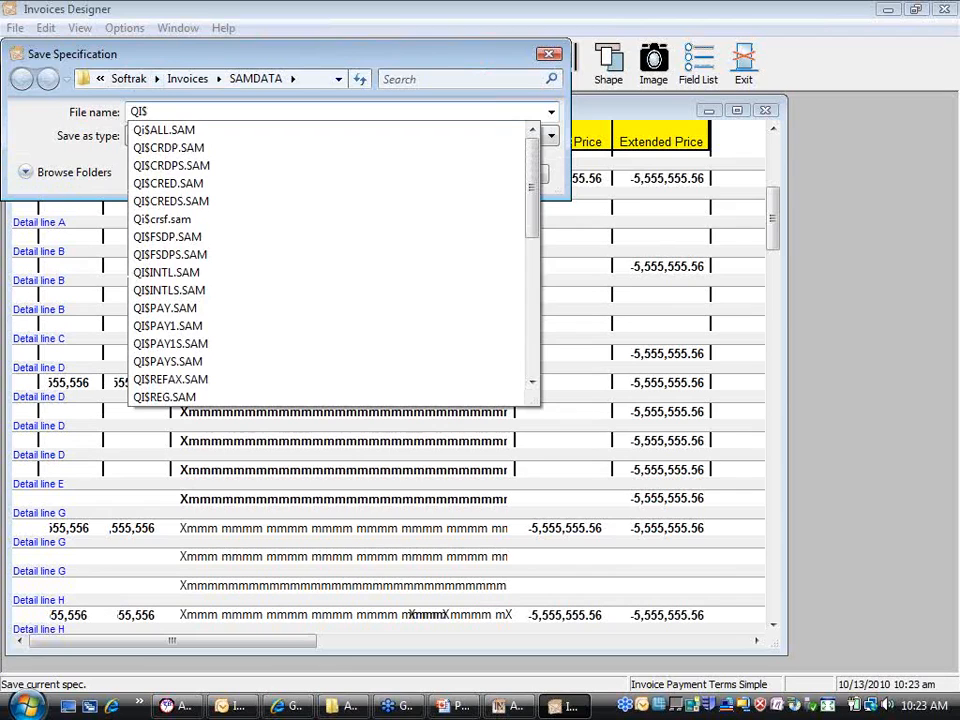
pyautogui.write('DEM')
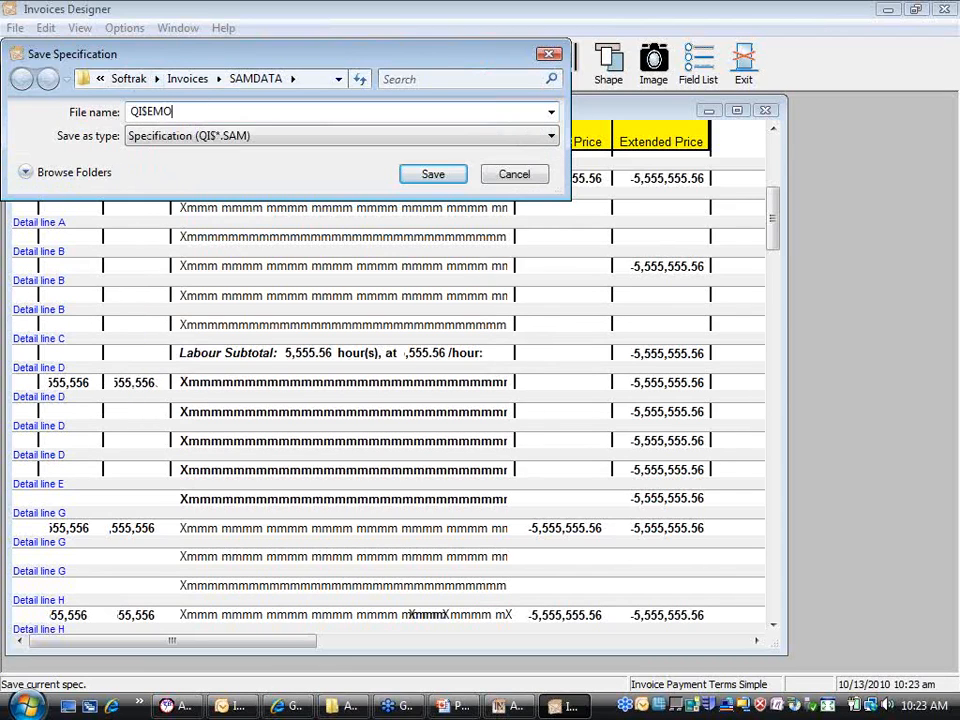
pyautogui.write('O')
pyautogui.press('Left')
pyautogui.press('Left')
pyautogui.press('Left')
pyautogui.write('D')
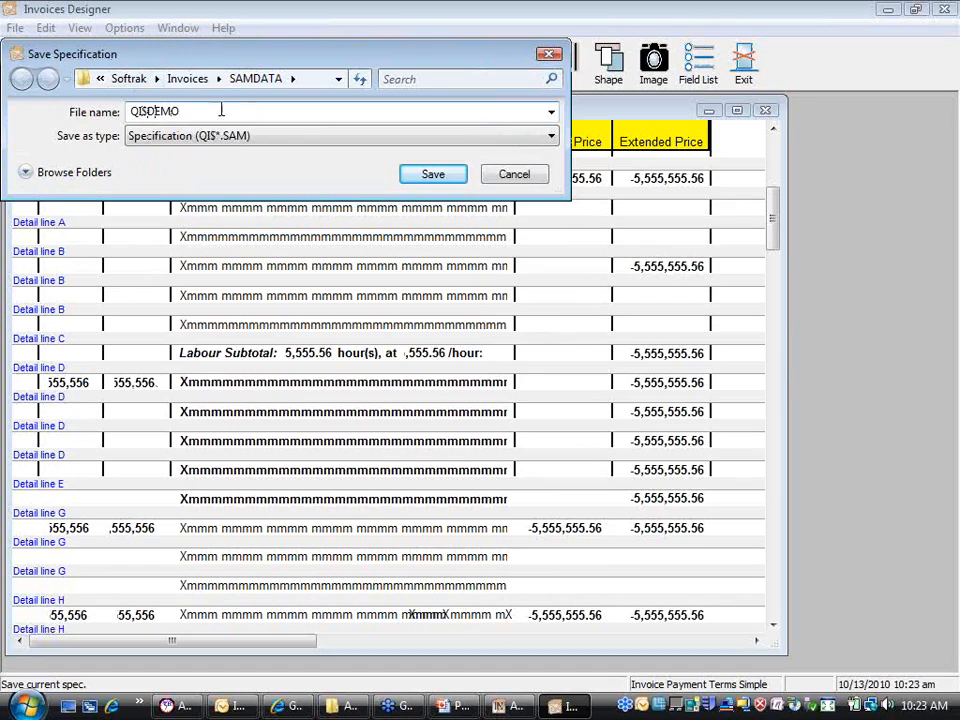
pyautogui.click(424, 178)
# Step: Title the specification 'Demo webinar spec' in Specification Options, then go back to Adagio's invoice printing
pyautogui.click(15, 28)
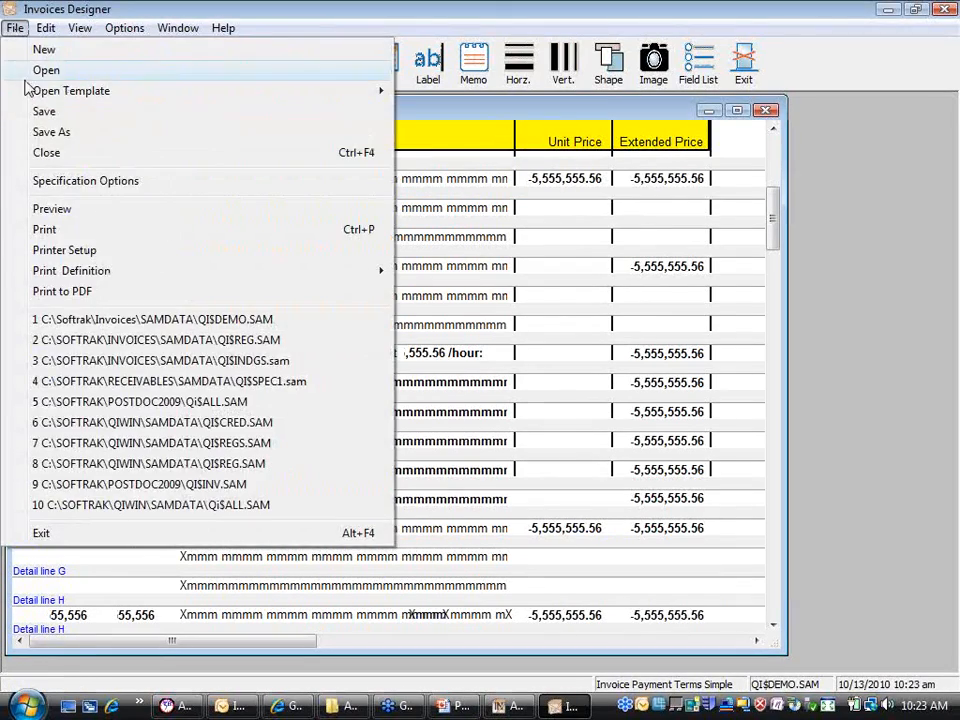
pyautogui.click(70, 181)
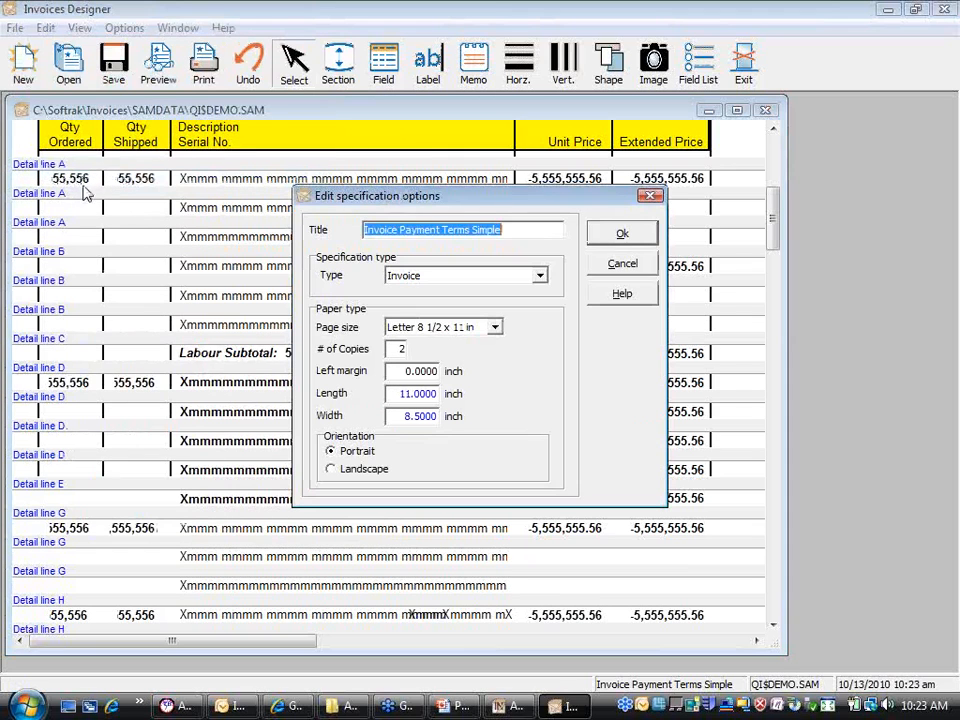
pyautogui.write('D')
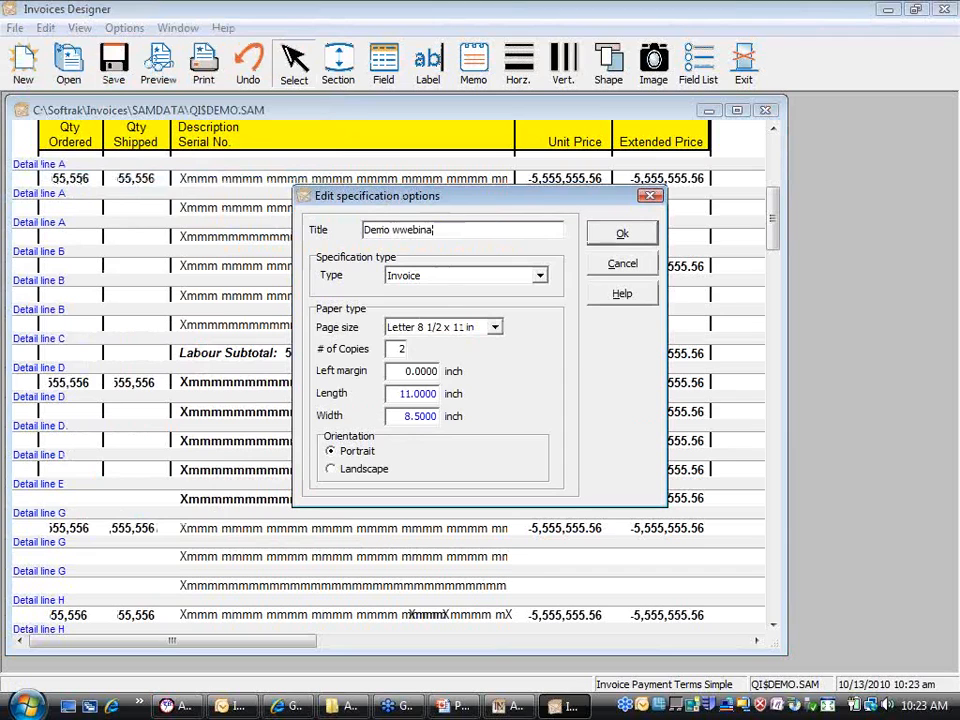
pyautogui.write('emo webinar spec')
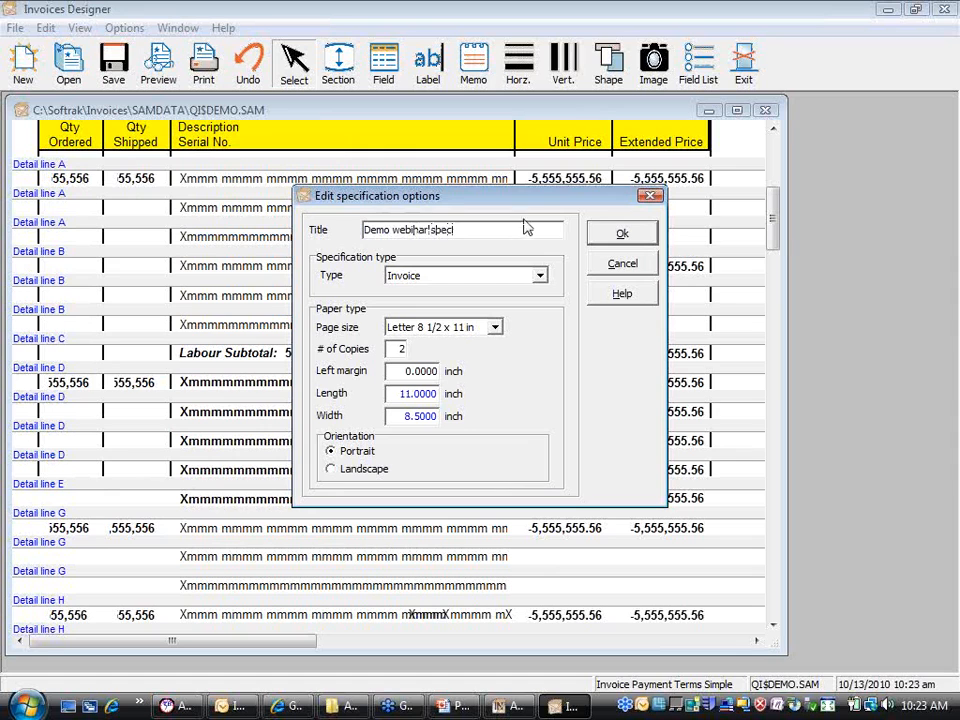
pyautogui.click(621, 236)
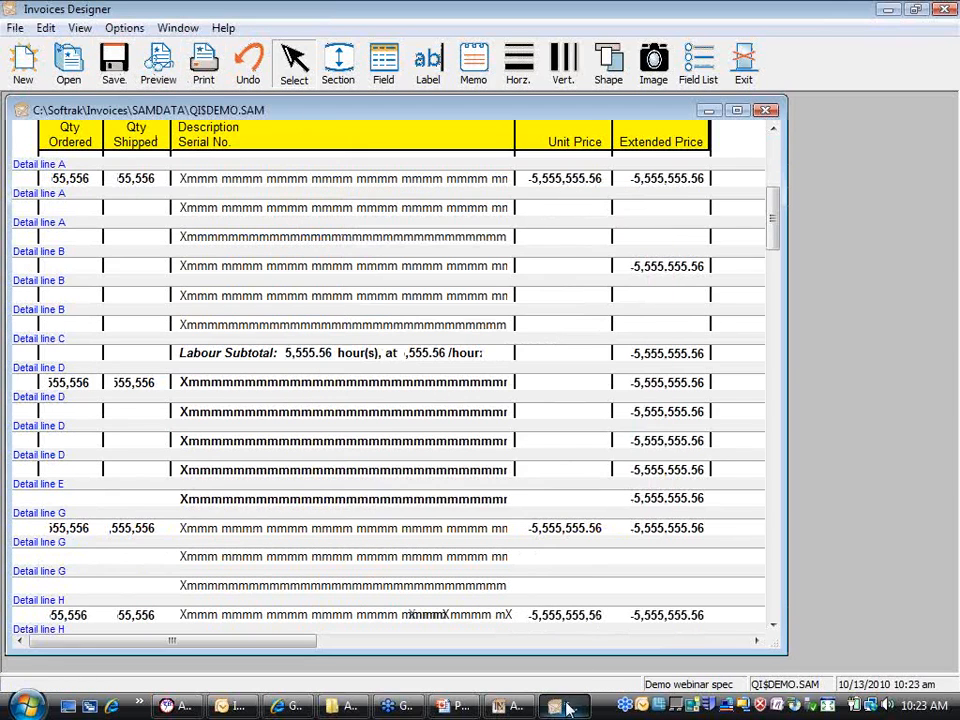
pyautogui.click(531, 707)
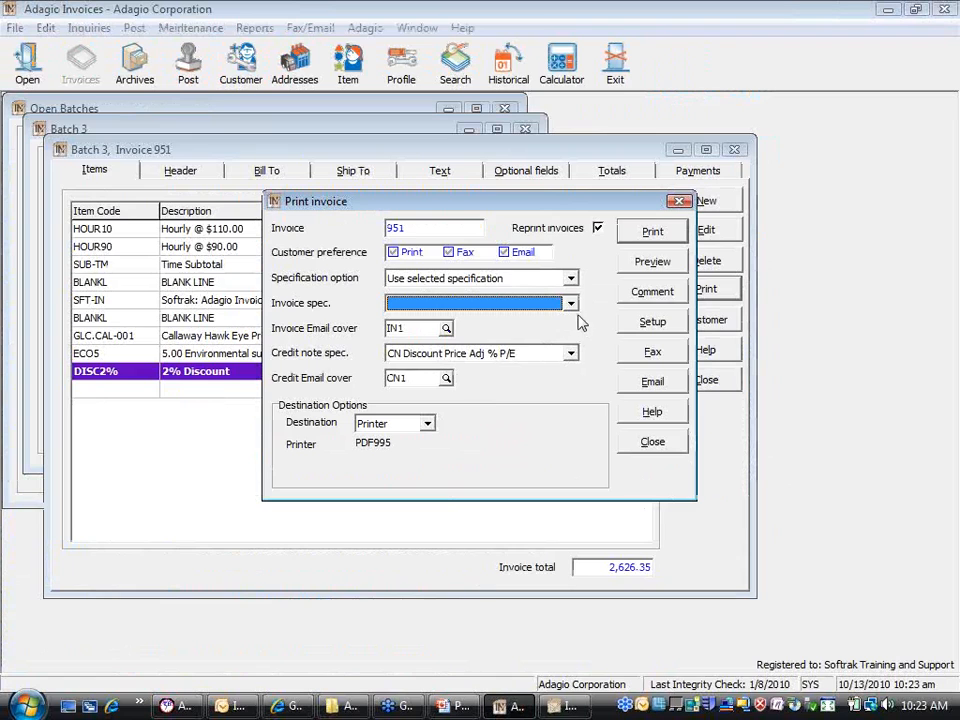
# Step: Choose Demo webinar spec as the invoice spec and preview invoice 951
pyautogui.click(570, 303)
pyautogui.scroll(-10, 576, 400)
pyautogui.moveTo(573, 398); pyautogui.dragTo(567, 361)
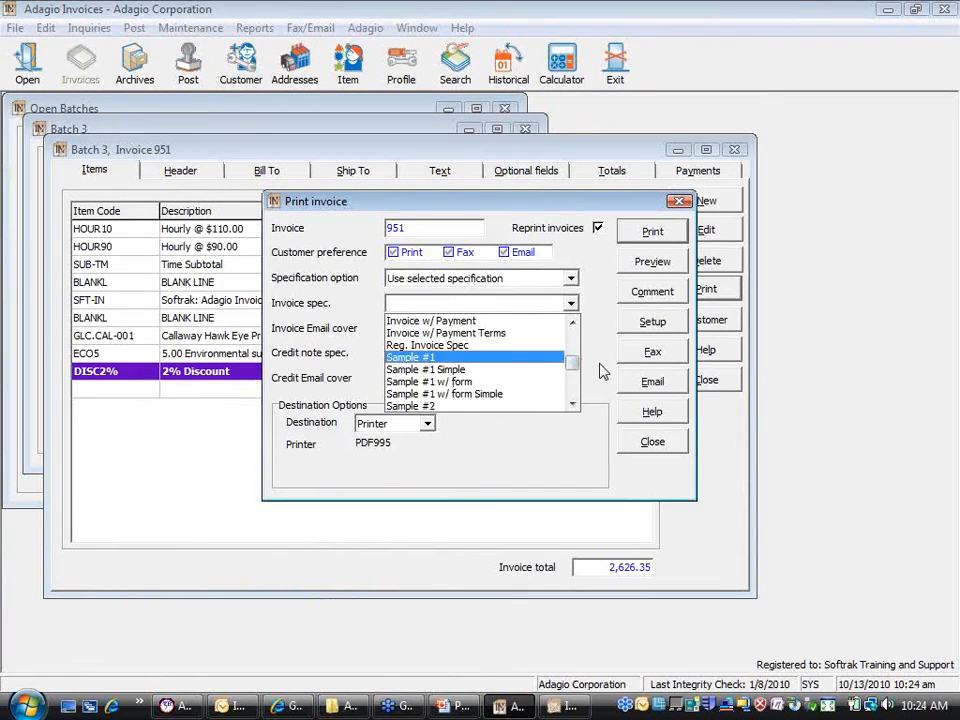
pyautogui.click(652, 441)
pyautogui.click(652, 441)
pyautogui.click(693, 292)
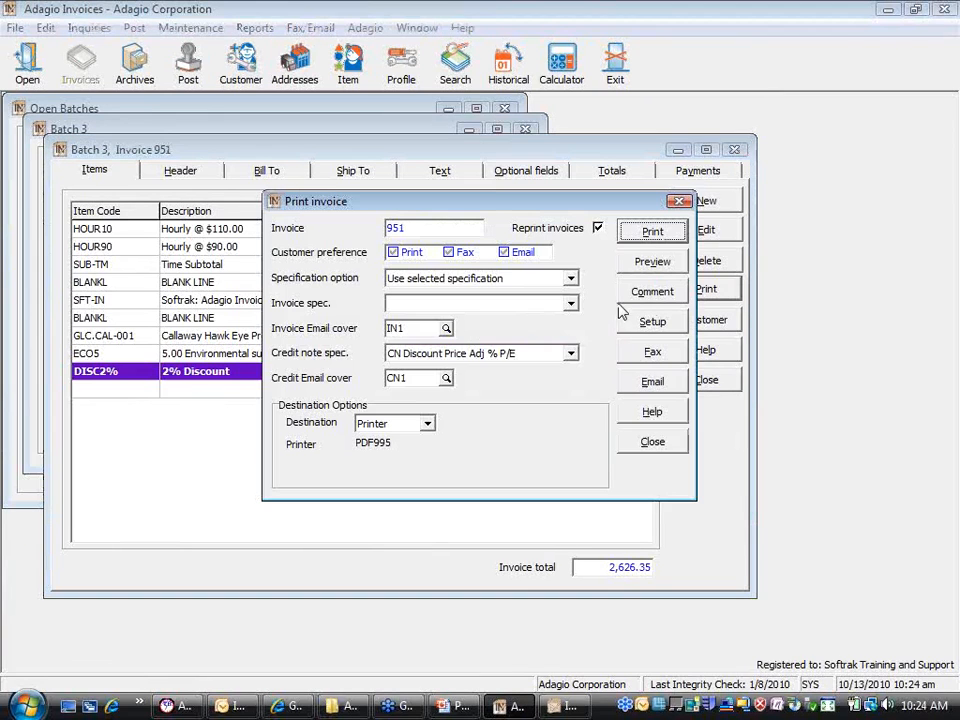
pyautogui.click(568, 304)
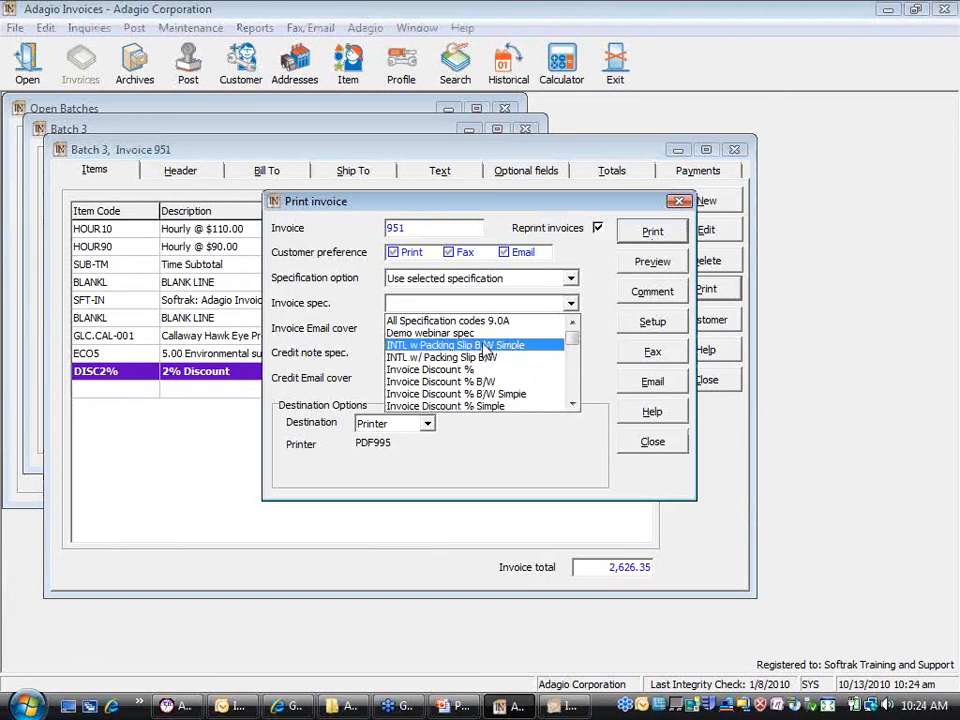
pyautogui.click(497, 334)
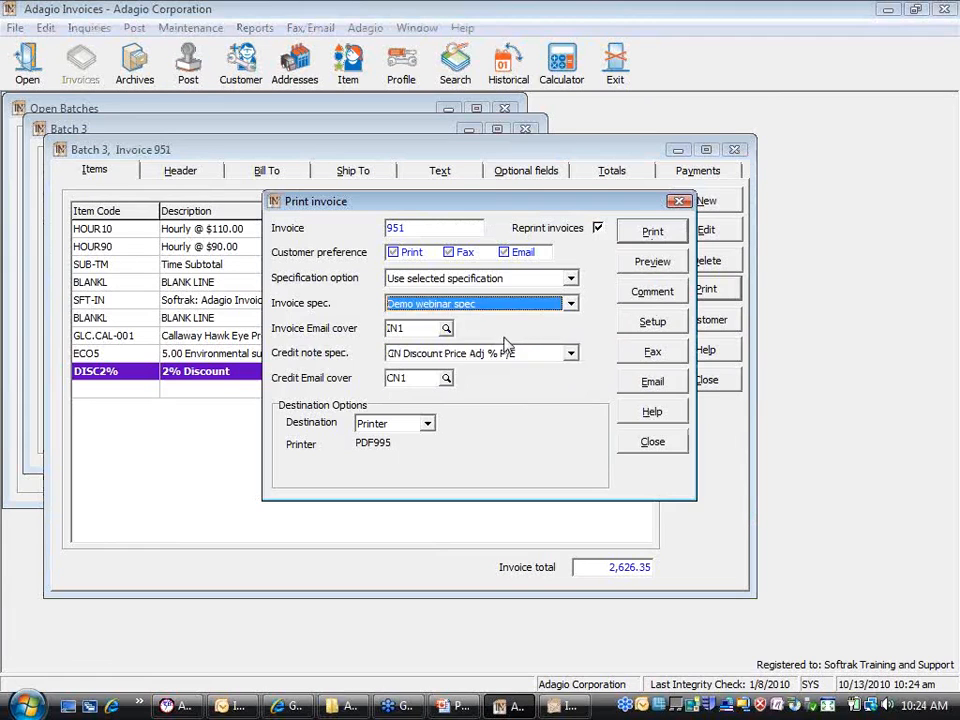
pyautogui.click(654, 266)
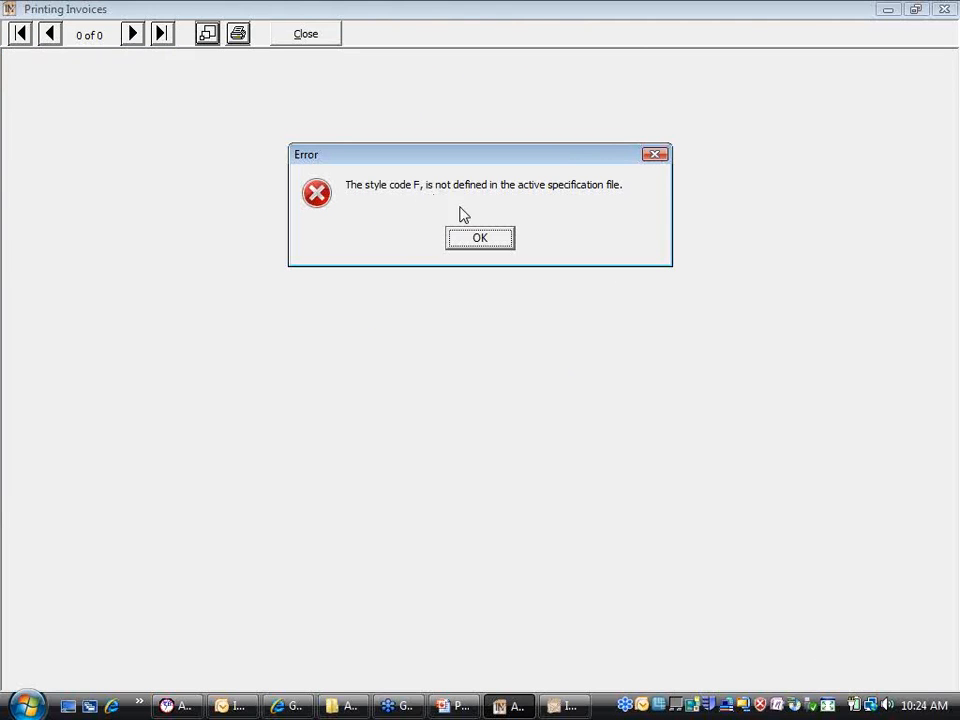
# Step: Dismiss both style code F errors, review invoice 951's preview, and close the printing settings
pyautogui.click(481, 238)
pyautogui.click(481, 238)
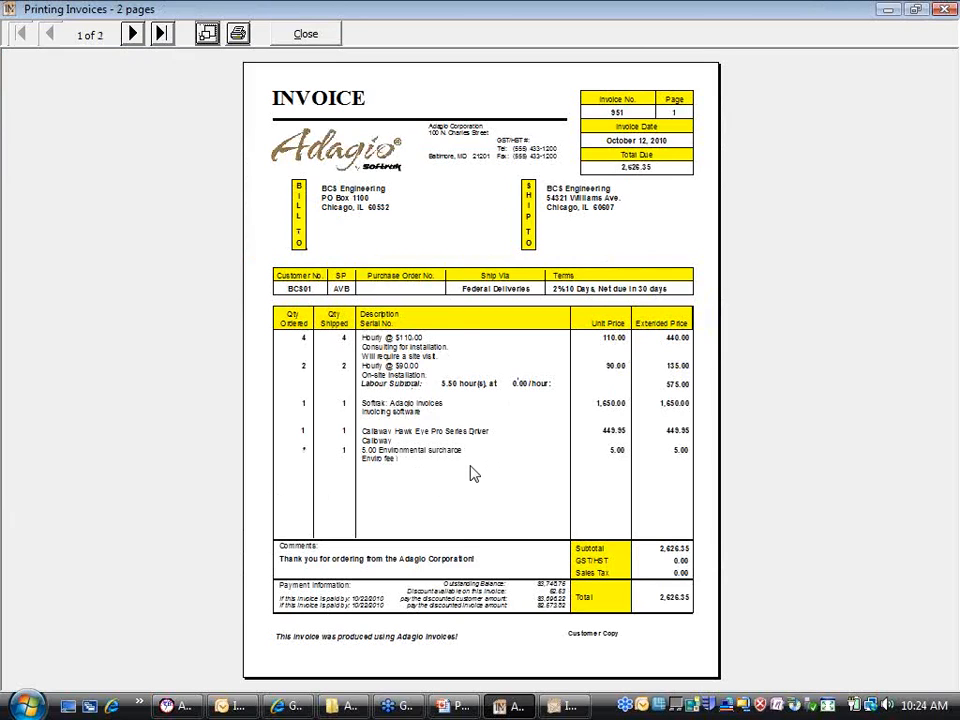
pyautogui.click(317, 42)
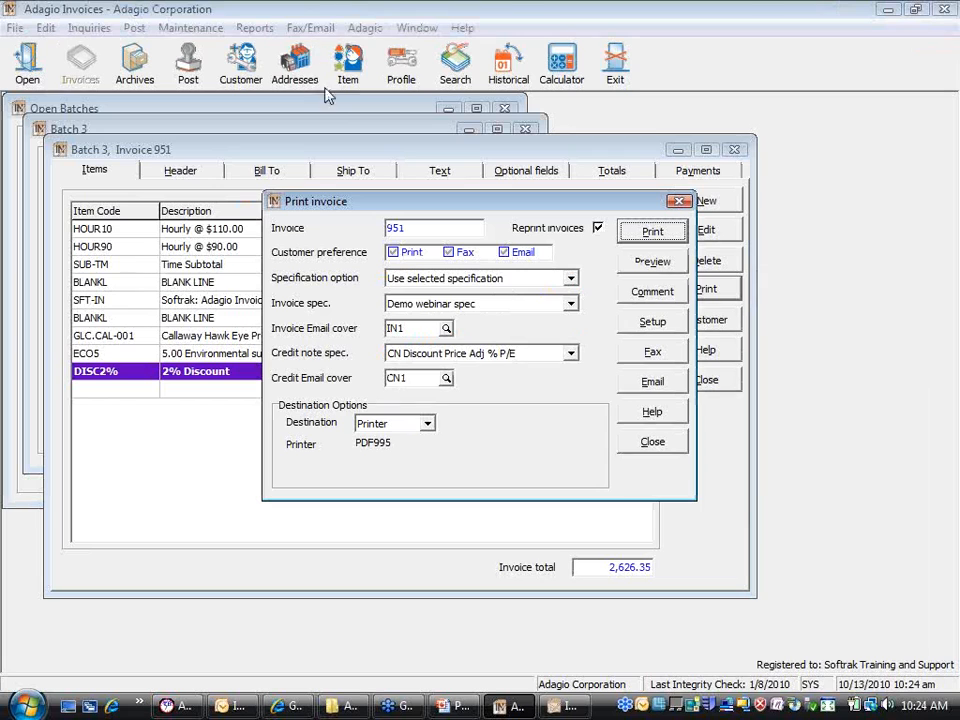
pyautogui.click(641, 449)
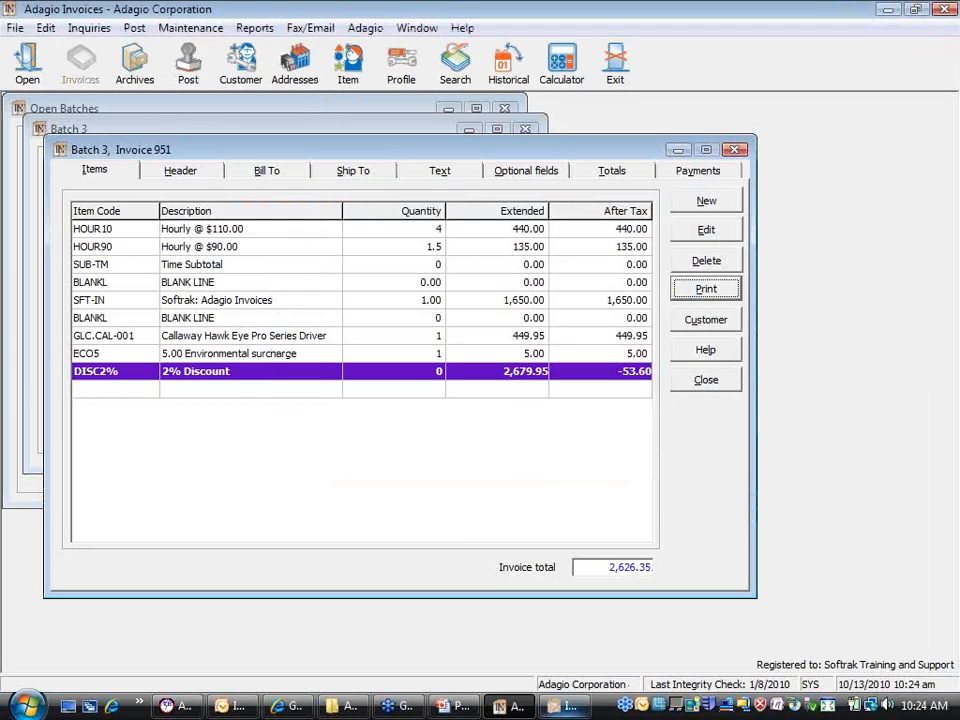
# Step: Switch back to Invoices Designer from the taskbar
pyautogui.click(562, 705)
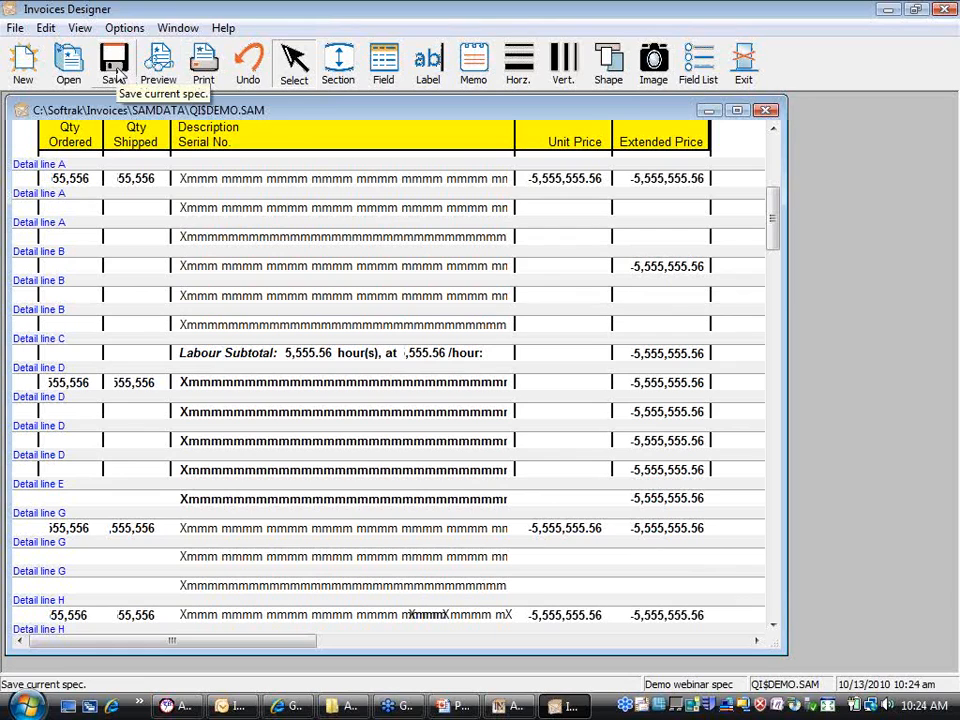
# Step: Save QI$DEMO.SAM and scroll to show detail lines B through I
pyautogui.click(116, 74)
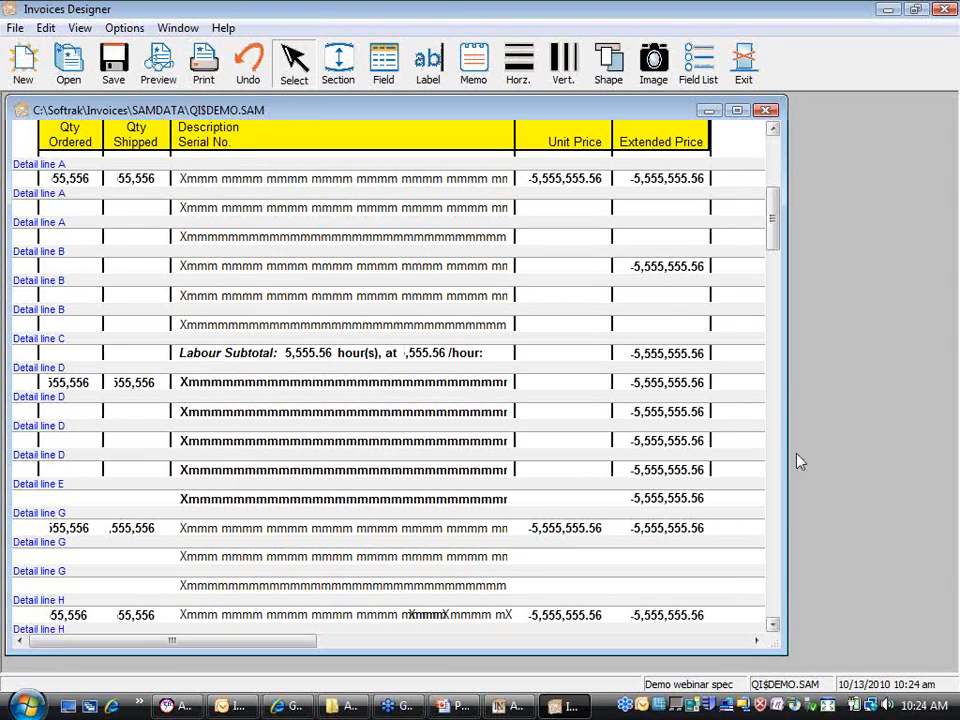
pyautogui.click(772, 625)
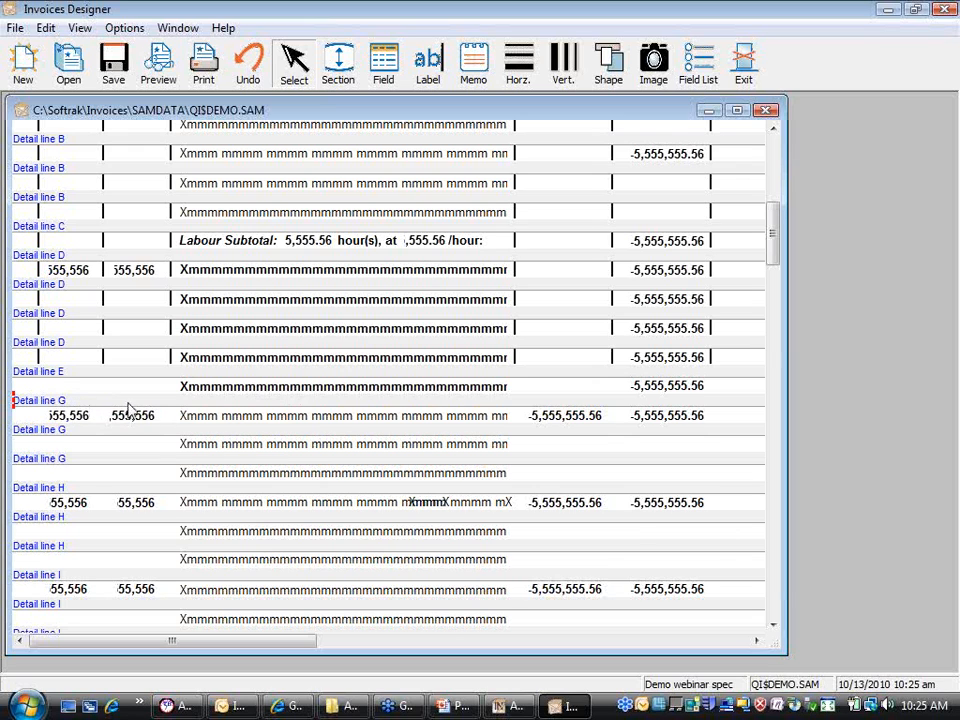
# Step: Move Detail line G and everything below it down, then insert a new section after Detail line E
pyautogui.moveTo(240, 415); pyautogui.dragTo(240, 447)
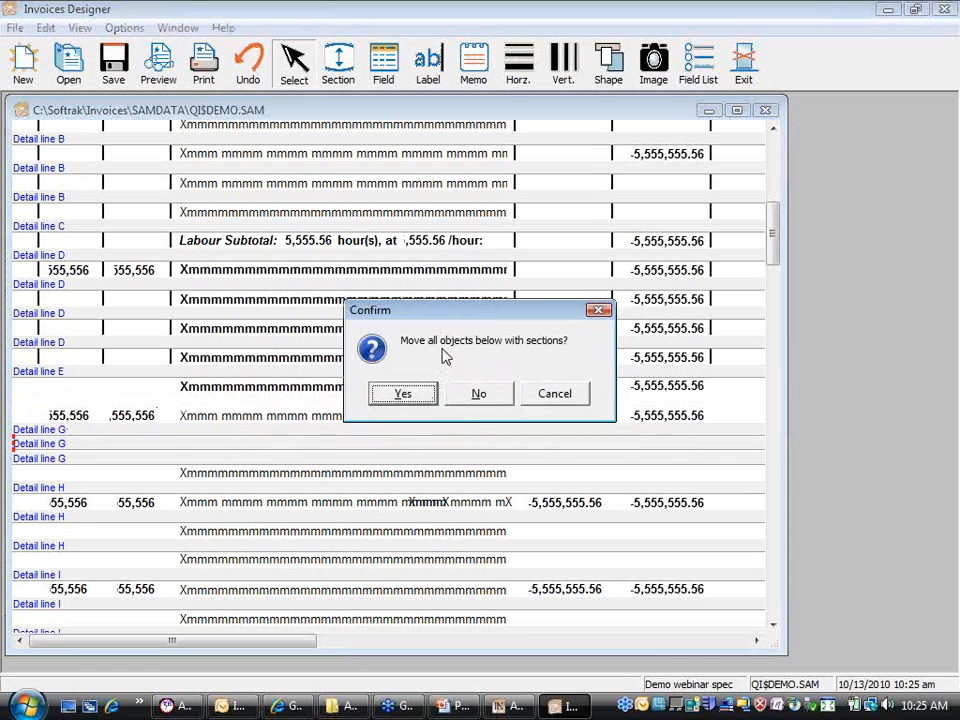
pyautogui.click(406, 396)
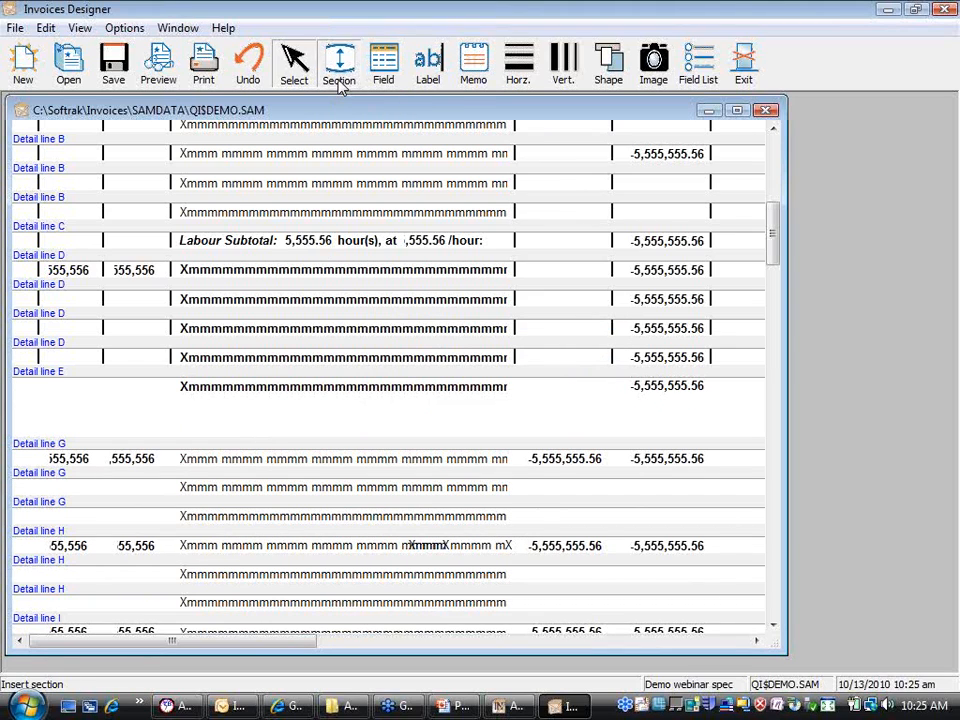
pyautogui.click(27, 408)
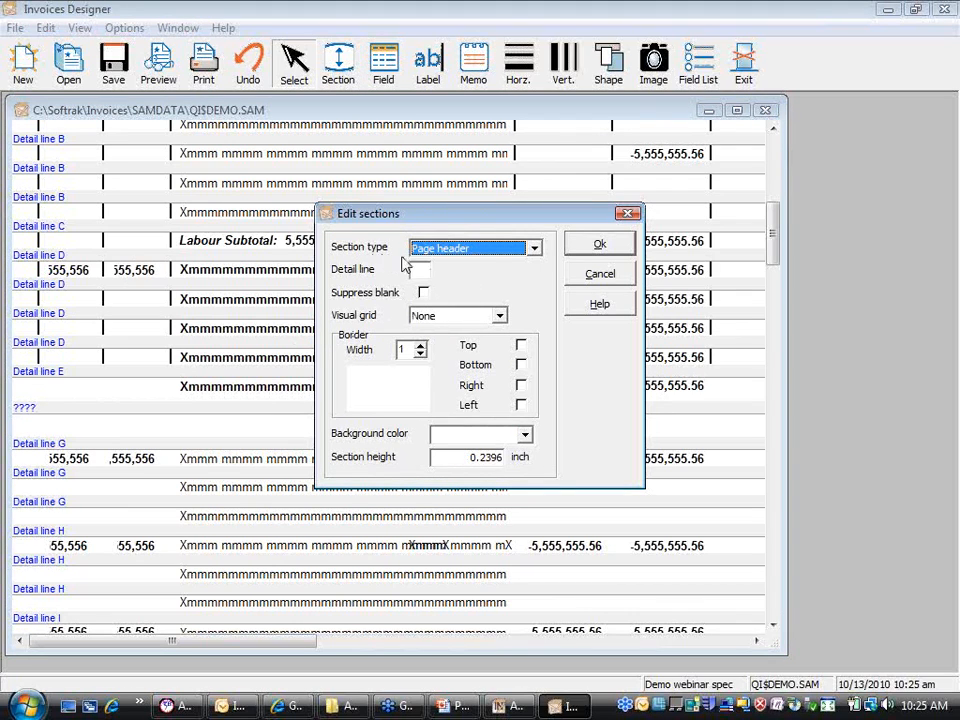
# Step: Define the new section as Detail line F, suppressed when blank, 0.1666 inch tall
pyautogui.click(534, 250)
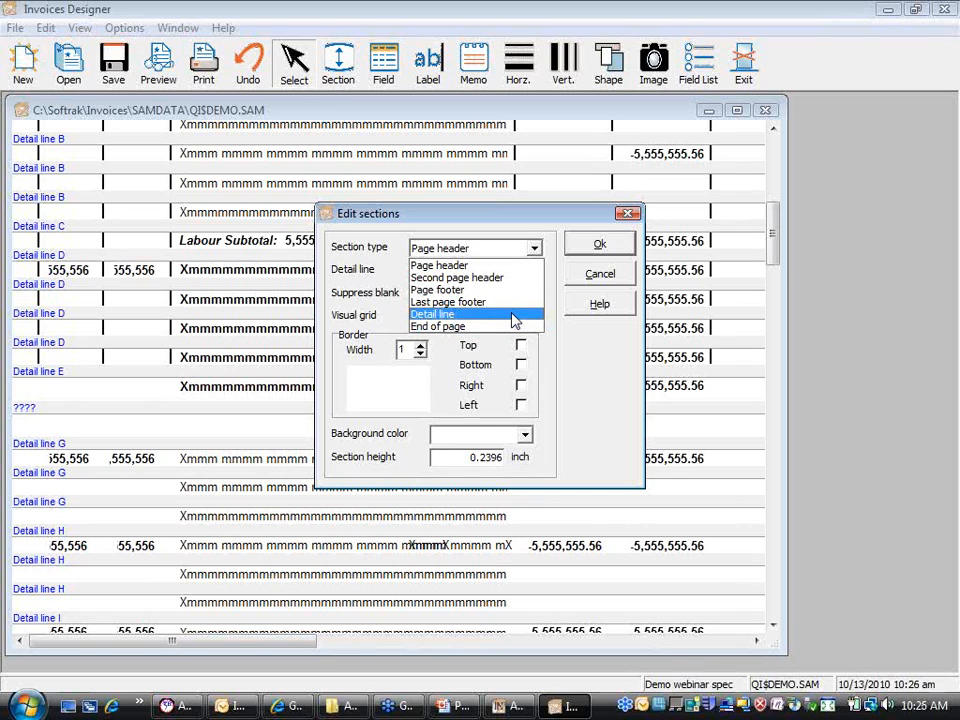
pyautogui.click(513, 318)
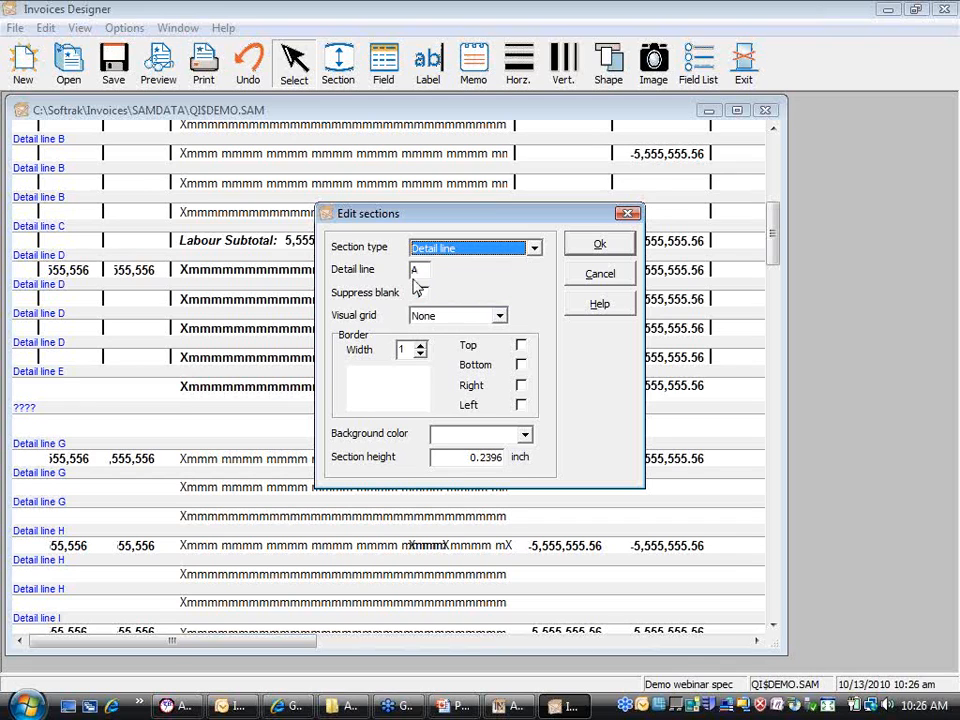
pyautogui.press('Tab')
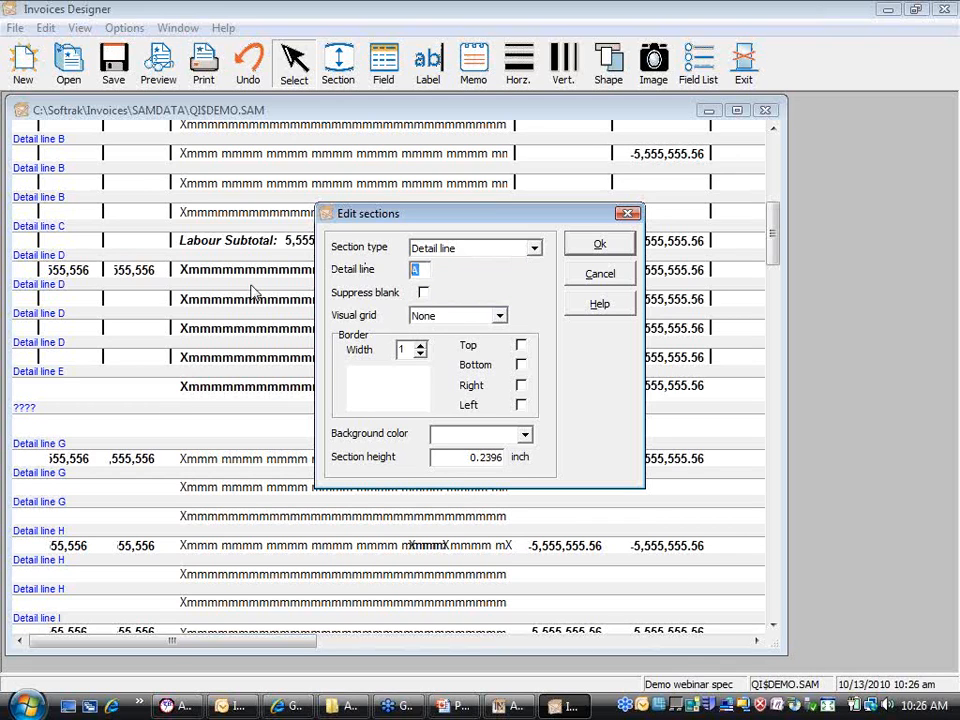
pyautogui.write('F')
pyautogui.click(424, 293)
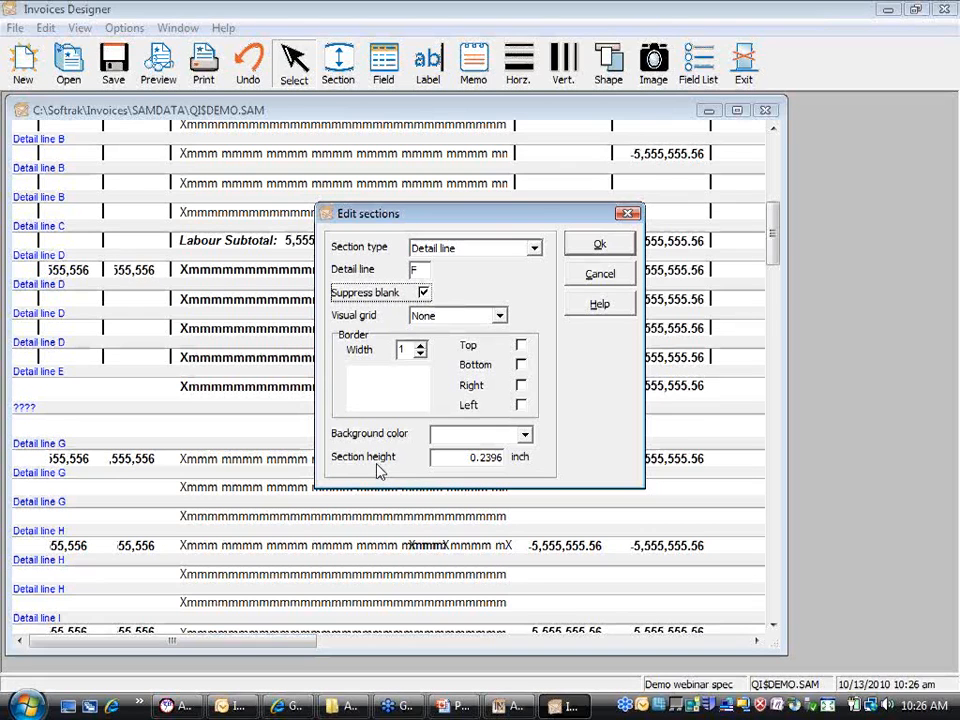
pyautogui.moveTo(483, 458); pyautogui.dragTo(625, 469)
pyautogui.write('1666')
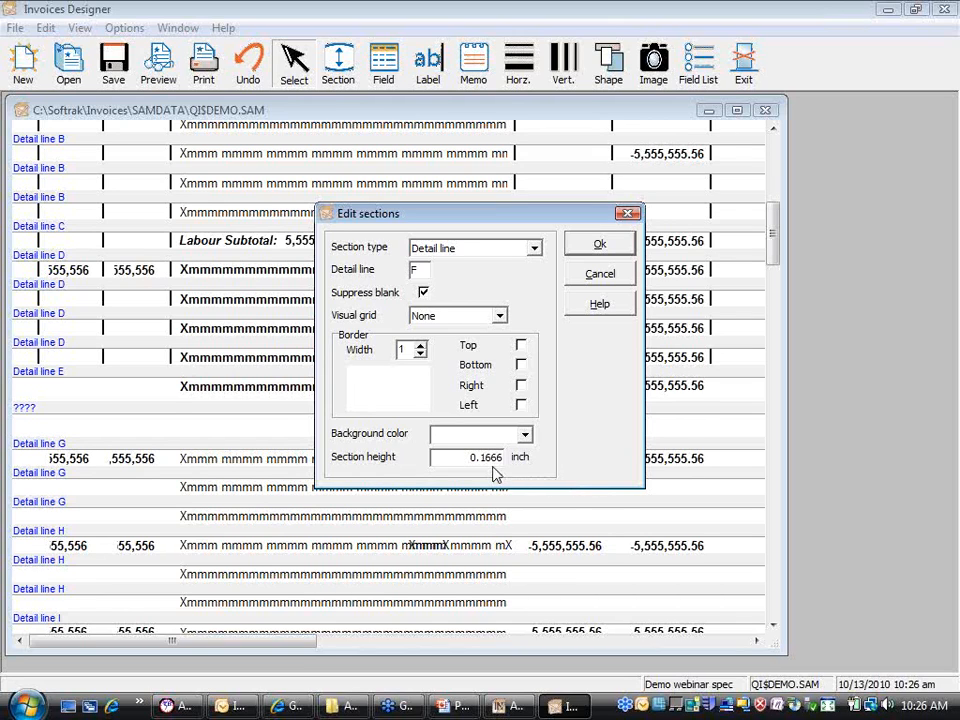
pyautogui.click(602, 248)
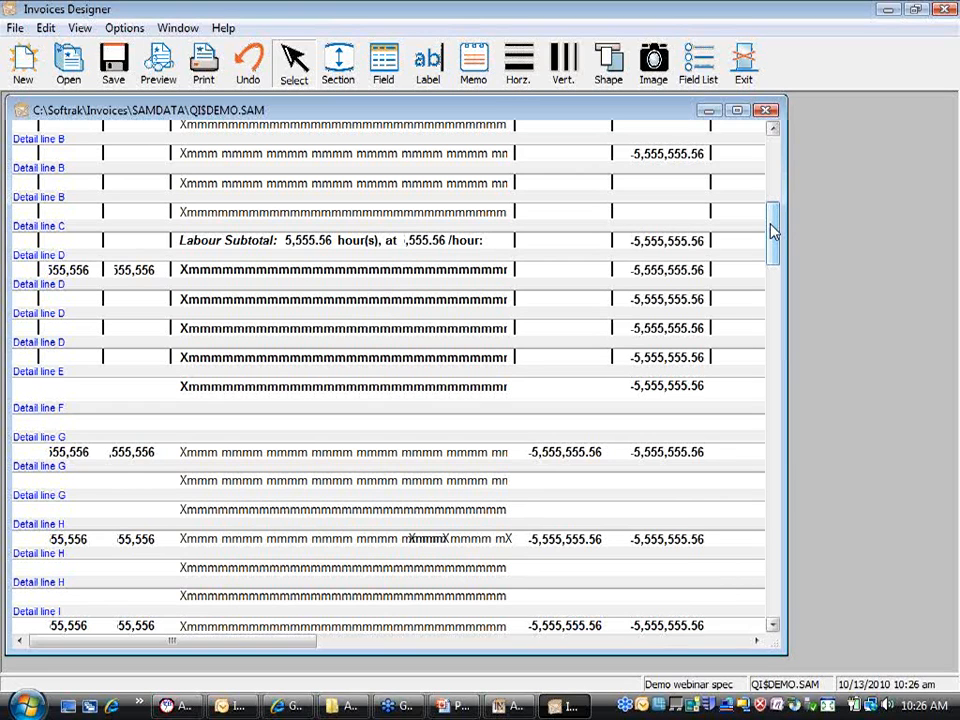
# Step: Expand Item > Text lines in the specification codes and place D29 Text line 1 on Detail line F
pyautogui.click(700, 82)
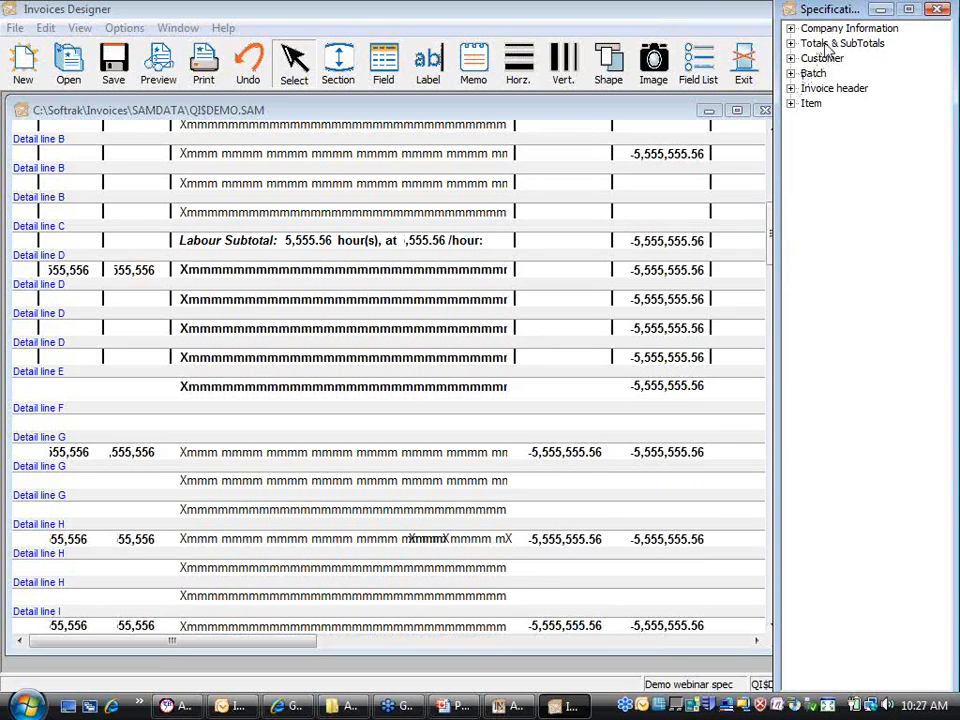
pyautogui.click(791, 104)
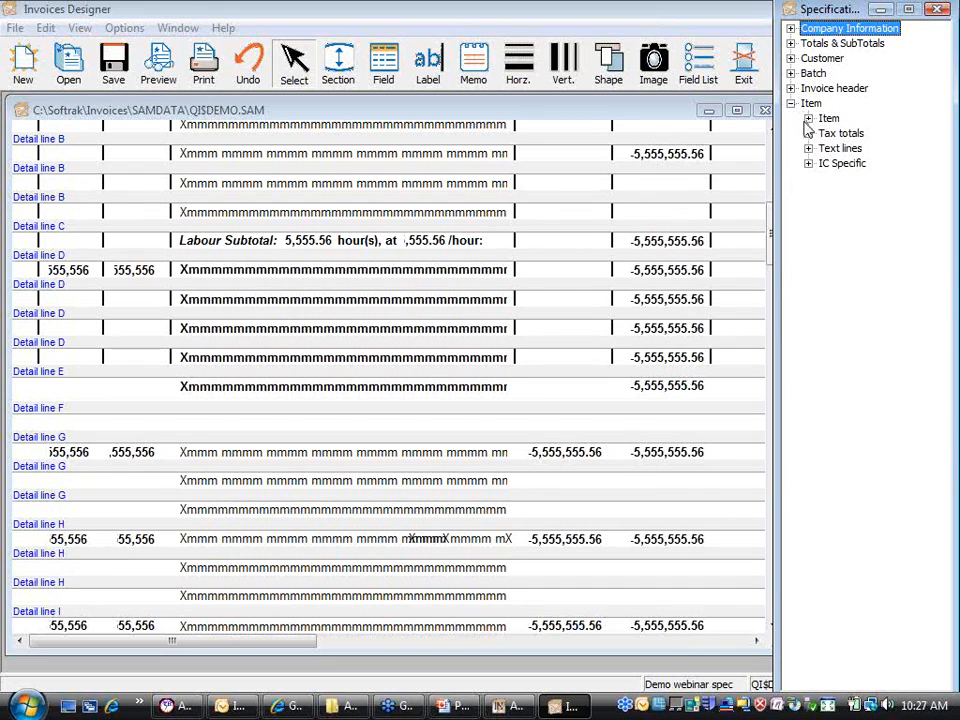
pyautogui.click(808, 118)
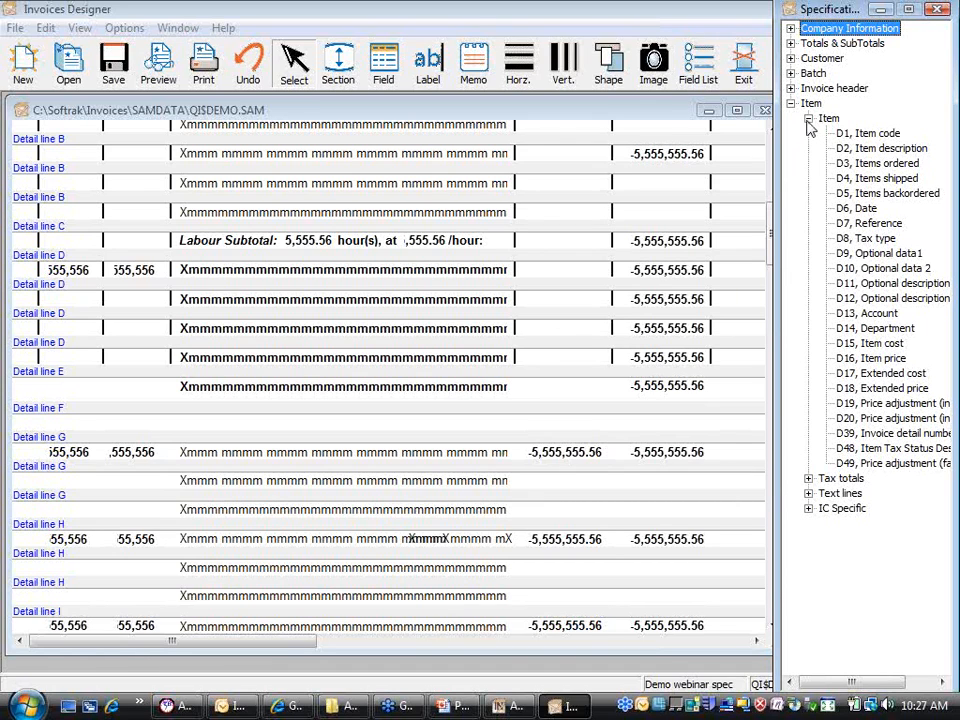
pyautogui.click(808, 118)
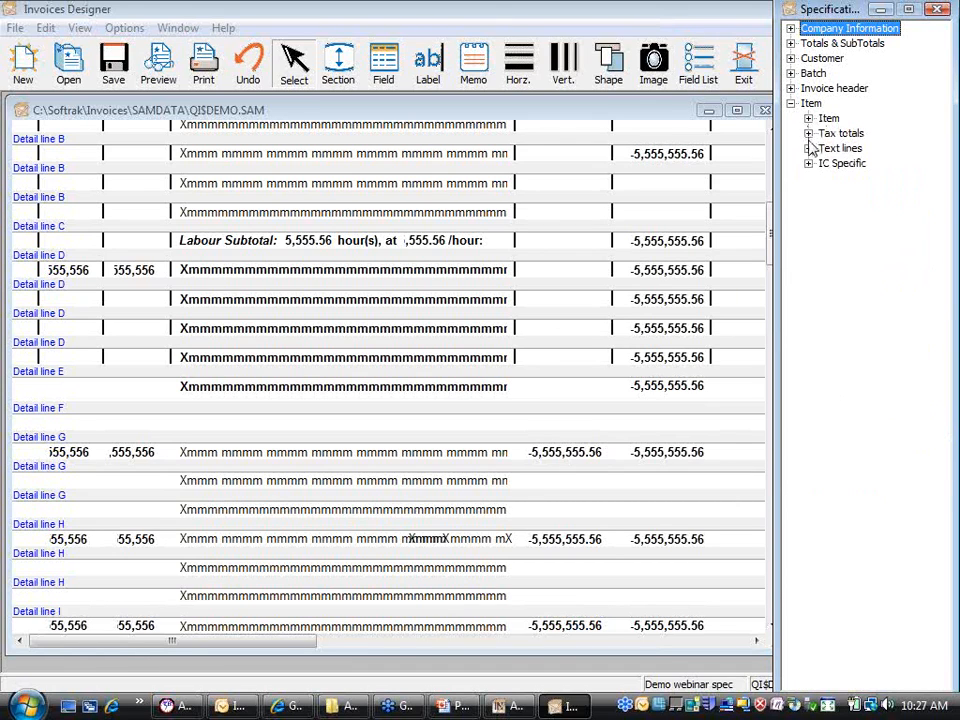
pyautogui.click(808, 148)
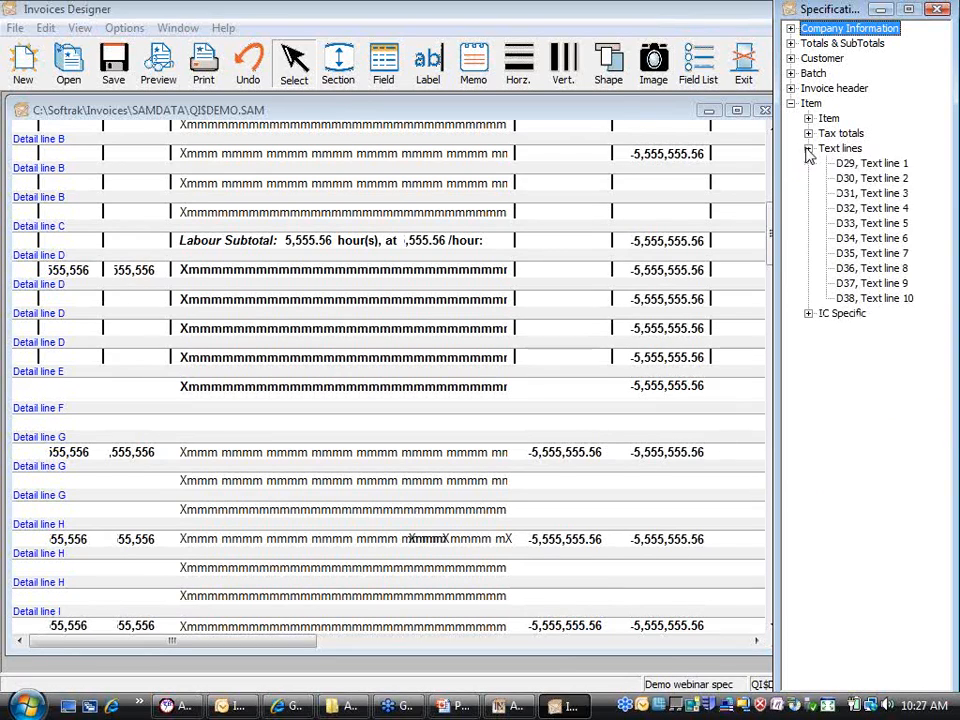
pyautogui.click(856, 165)
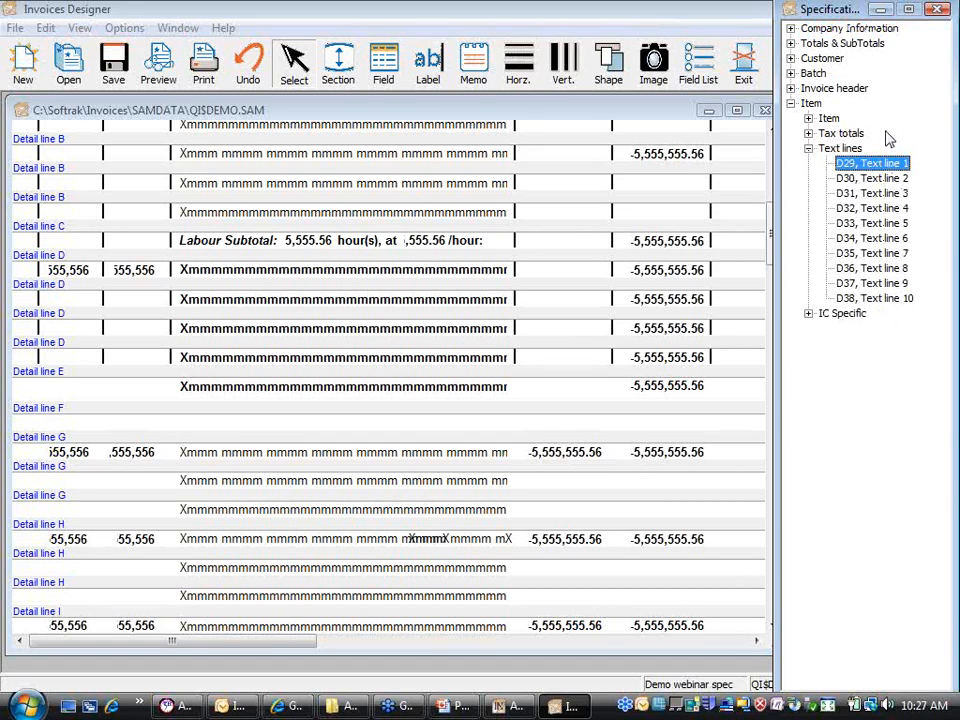
pyautogui.moveTo(875, 165); pyautogui.dragTo(190, 428)
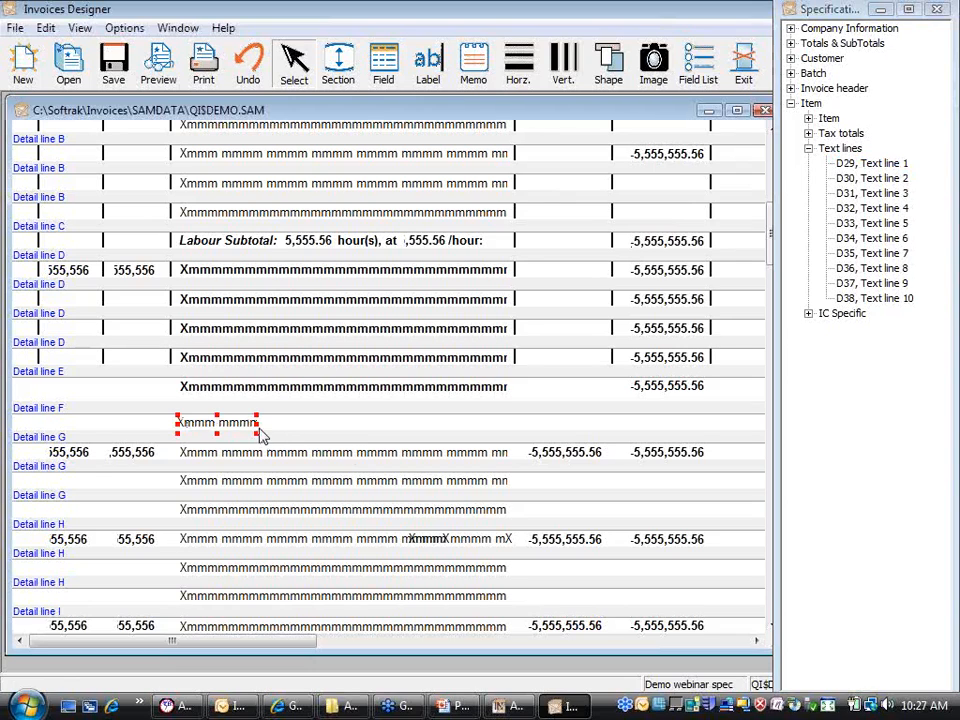
# Step: Resize the D29 Text line 1 field on Detail line F to a short width
pyautogui.moveTo(257, 426); pyautogui.dragTo(338, 436)
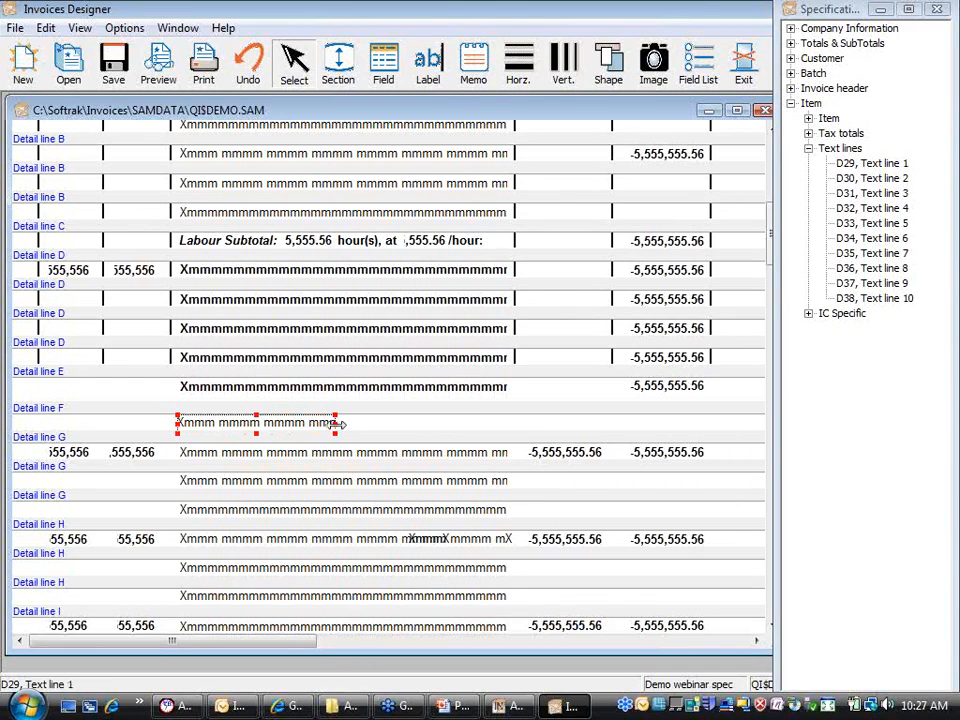
pyautogui.moveTo(337, 423); pyautogui.dragTo(276, 436)
pyautogui.moveTo(179, 426)
pyautogui.mouseDown()
pyautogui.moveTo(200, 427)
pyautogui.moveTo(189, 424)
pyautogui.mouseUp()
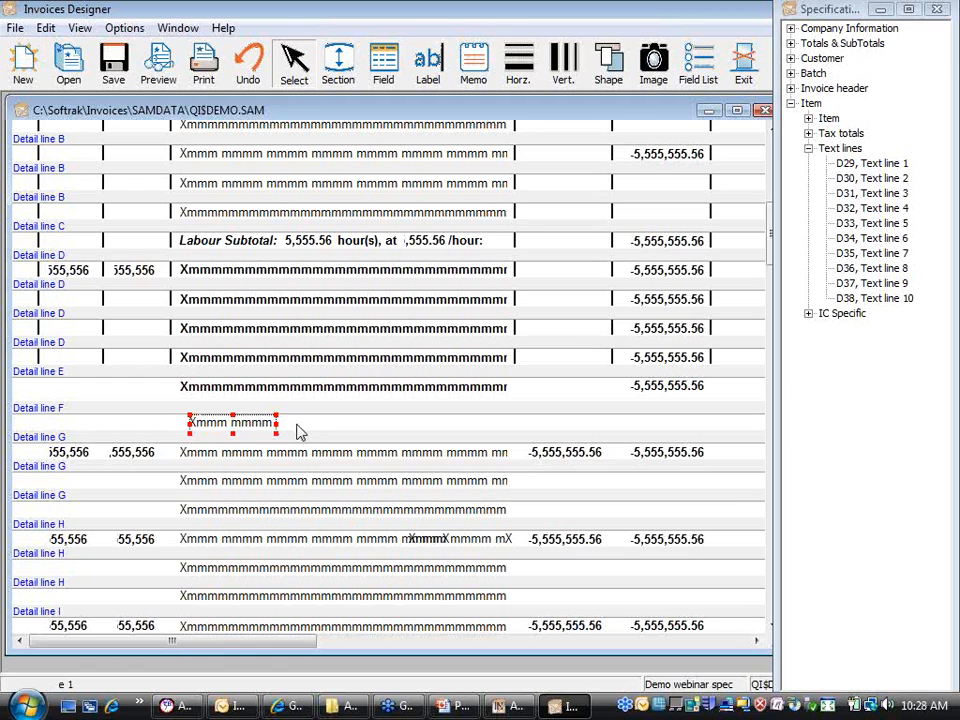
pyautogui.moveTo(291, 432)
pyautogui.mouseDown()
pyautogui.moveTo(315, 435)
pyautogui.moveTo(308, 431)
pyautogui.mouseUp()
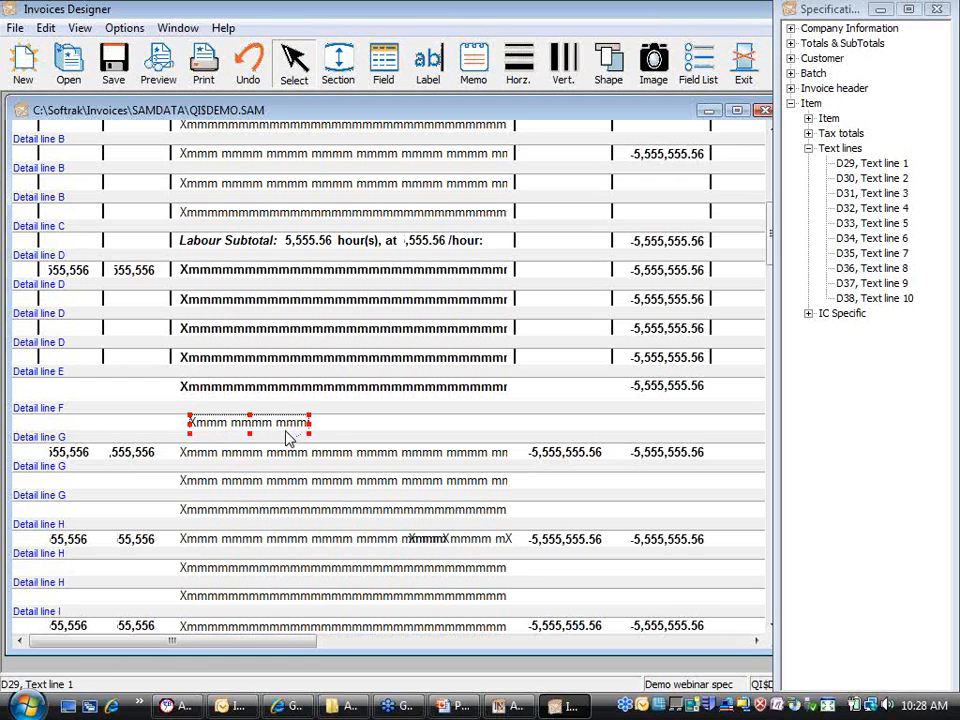
# Step: In Adagio Invoices, close invoice 951 without saving and close the Batch 3 list
pyautogui.click(507, 708)
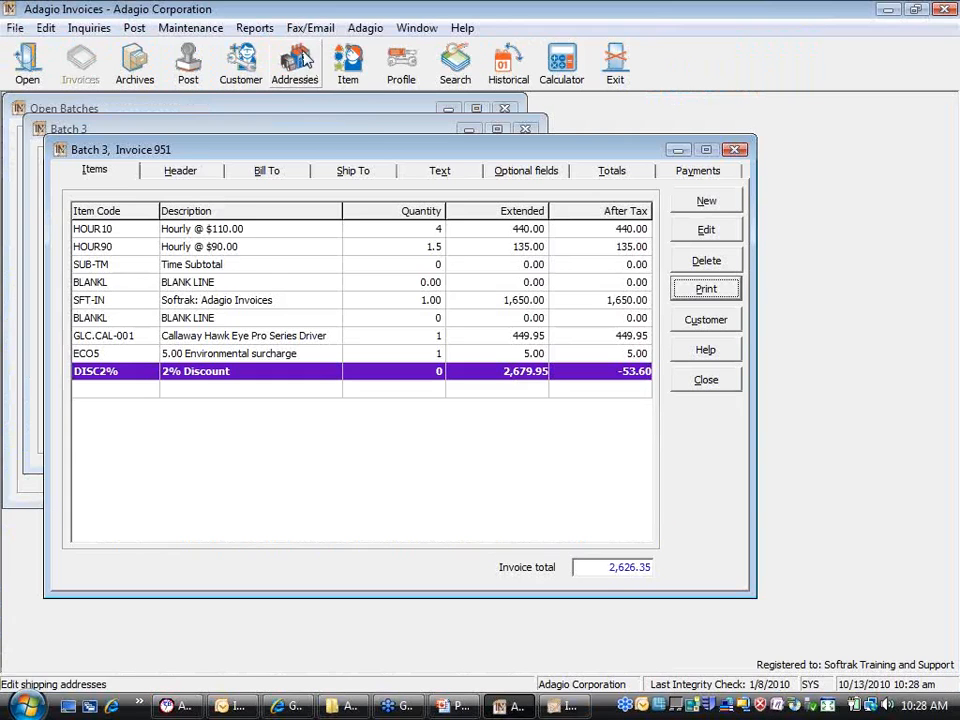
pyautogui.click(706, 379)
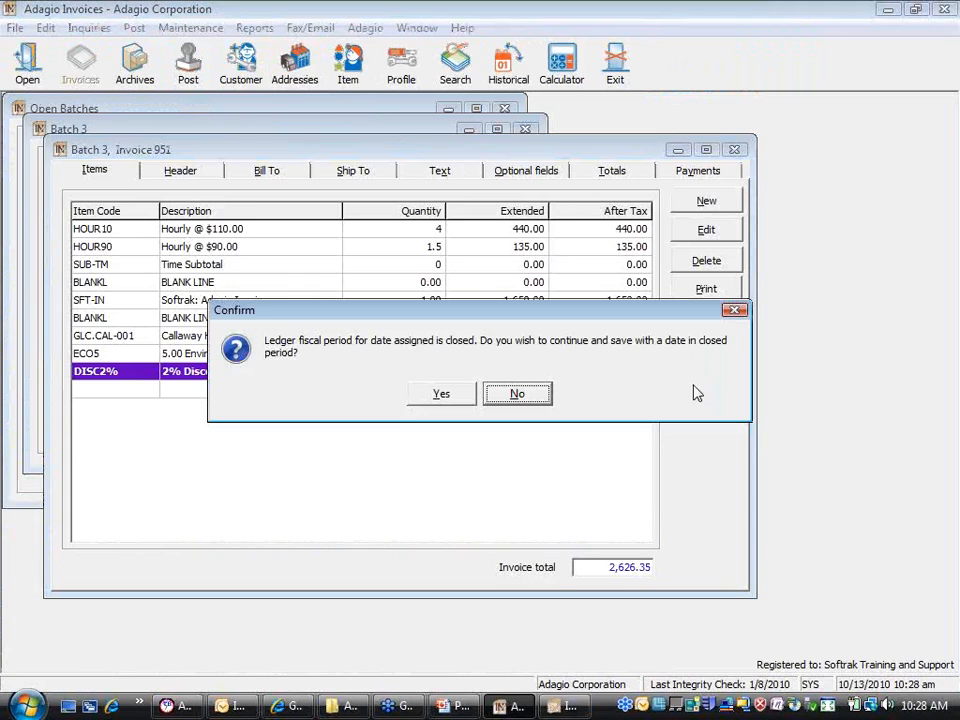
pyautogui.click(513, 394)
pyautogui.click(505, 430)
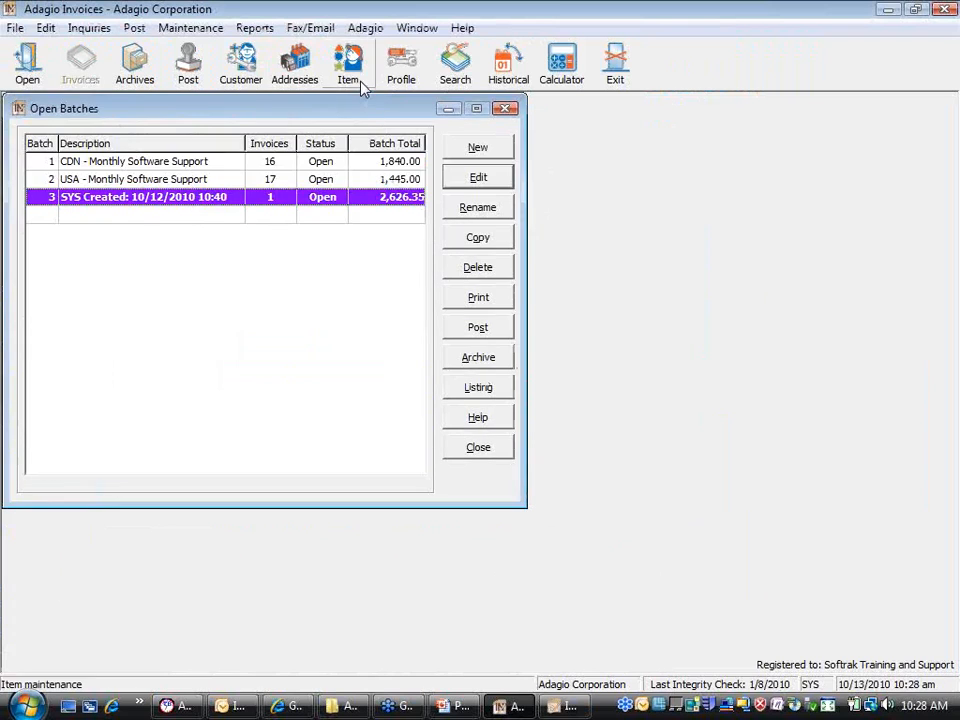
# Step: Check that item DISC2% uses style code F with one 75-wide text line
pyautogui.click(363, 86)
pyautogui.click(439, 392)
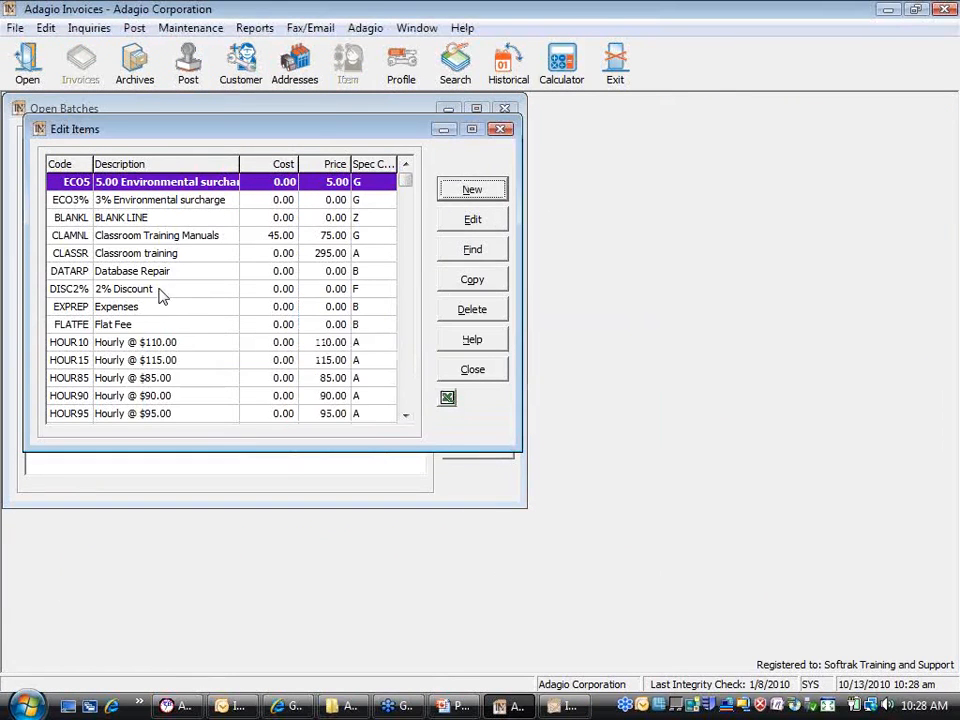
pyautogui.doubleClick(160, 290)
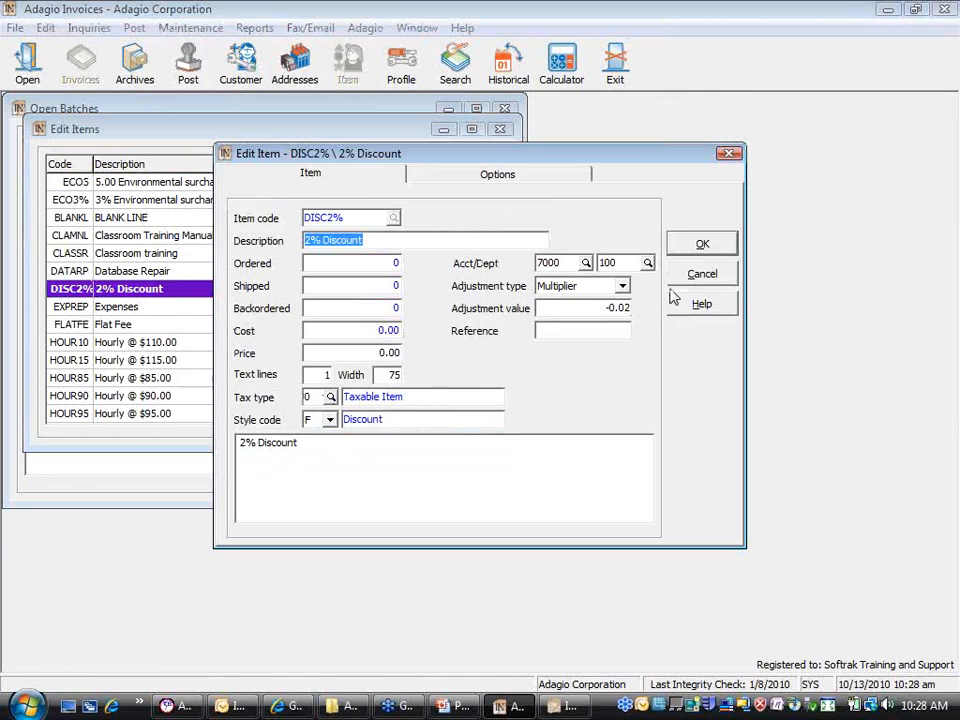
pyautogui.click(716, 274)
pyautogui.click(474, 372)
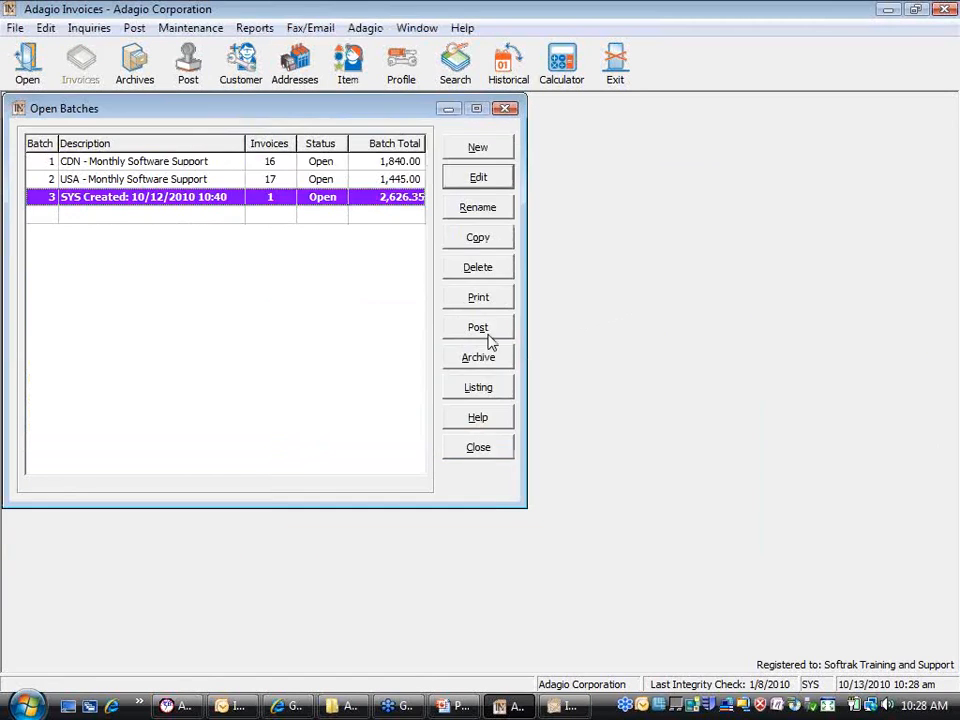
pyautogui.click(548, 708)
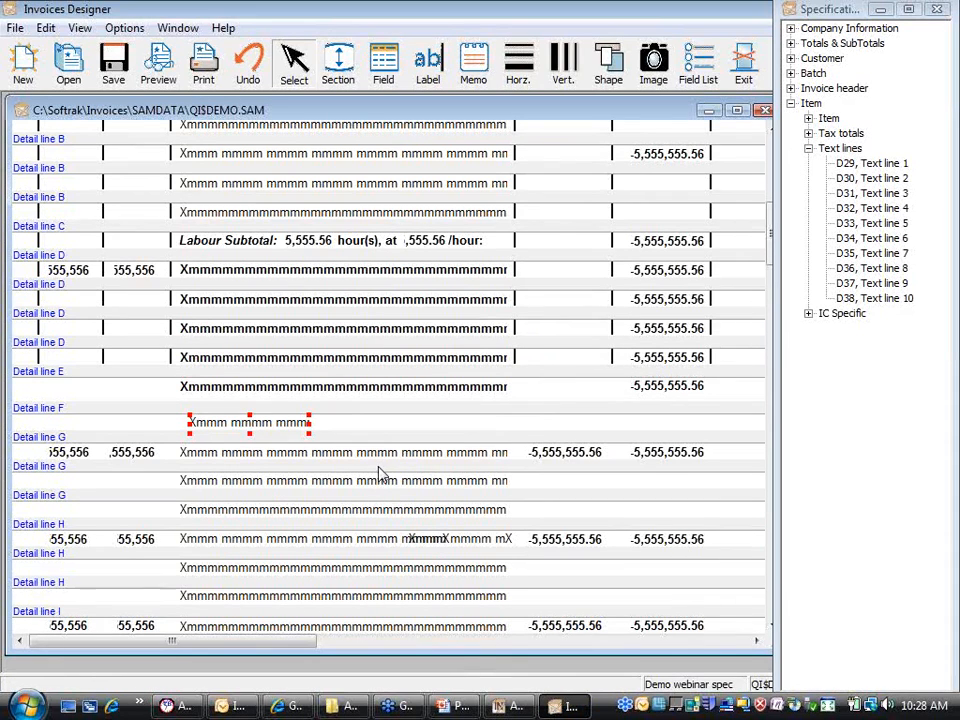
# Step: View invoice 951's DISC2% line in Batch 3, then save the invoice despite the closed-period warning
pyautogui.click(504, 708)
pyautogui.doubleClick(218, 198)
pyautogui.doubleClick(222, 187)
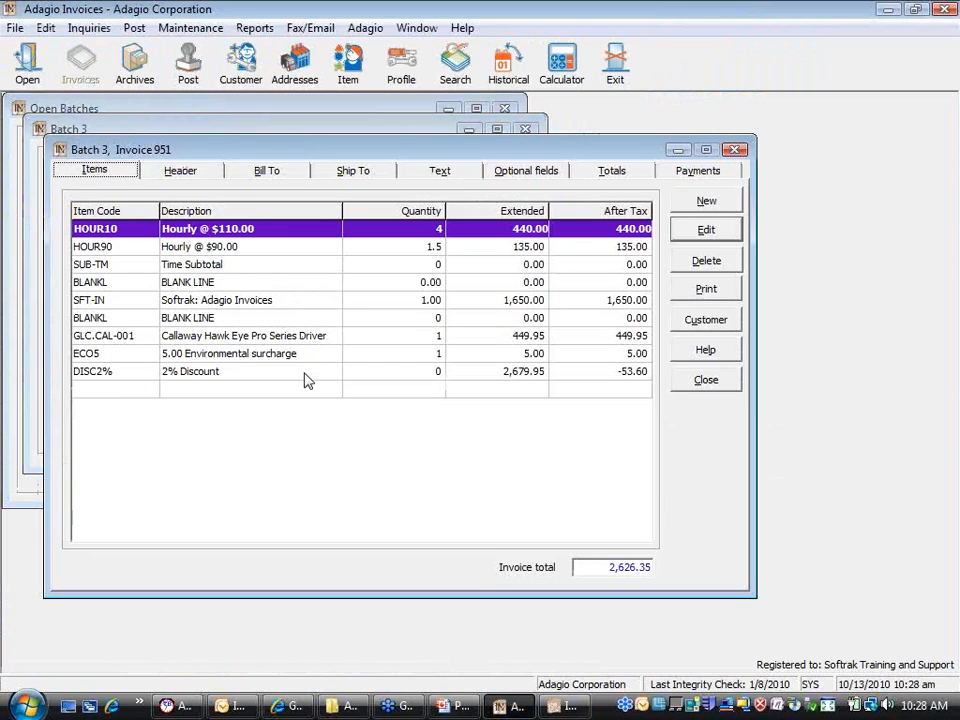
pyautogui.doubleClick(308, 374)
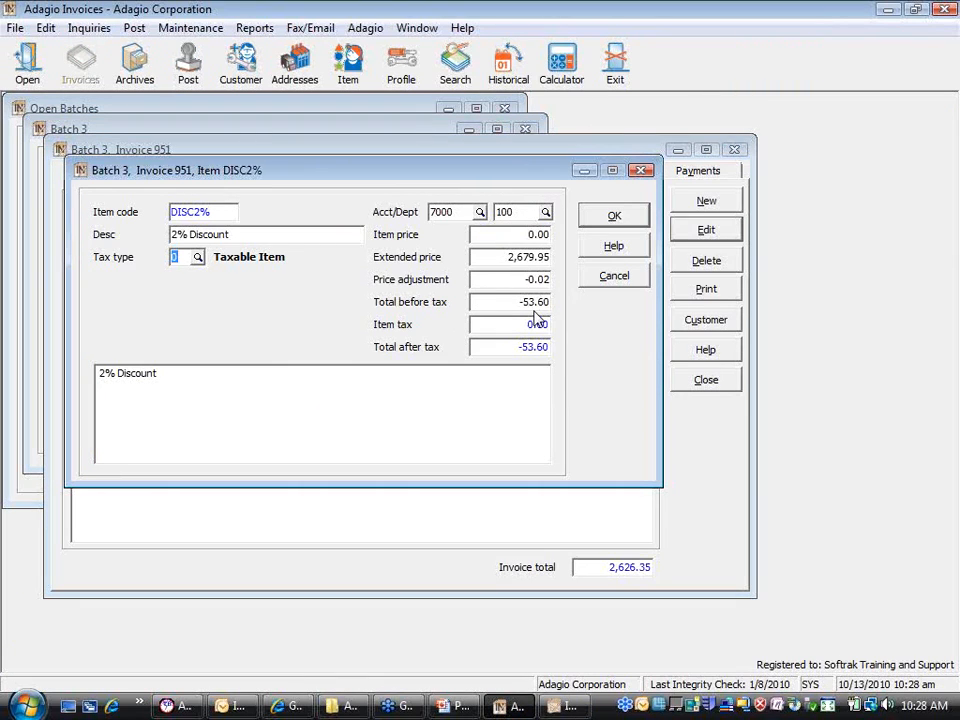
pyautogui.click(596, 284)
pyautogui.click(712, 385)
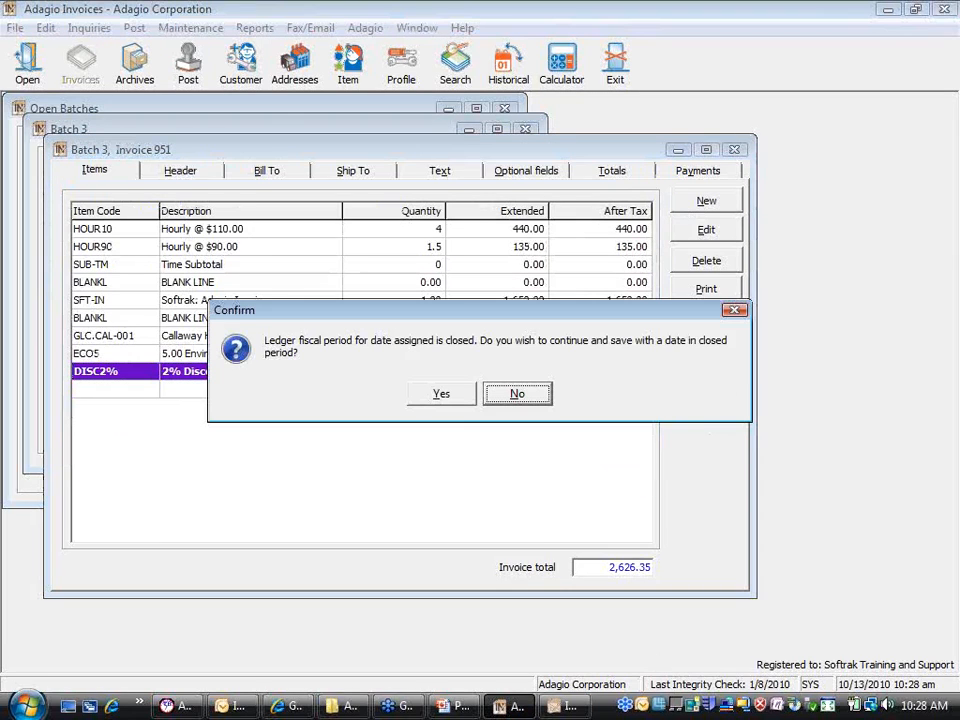
pyautogui.click(450, 398)
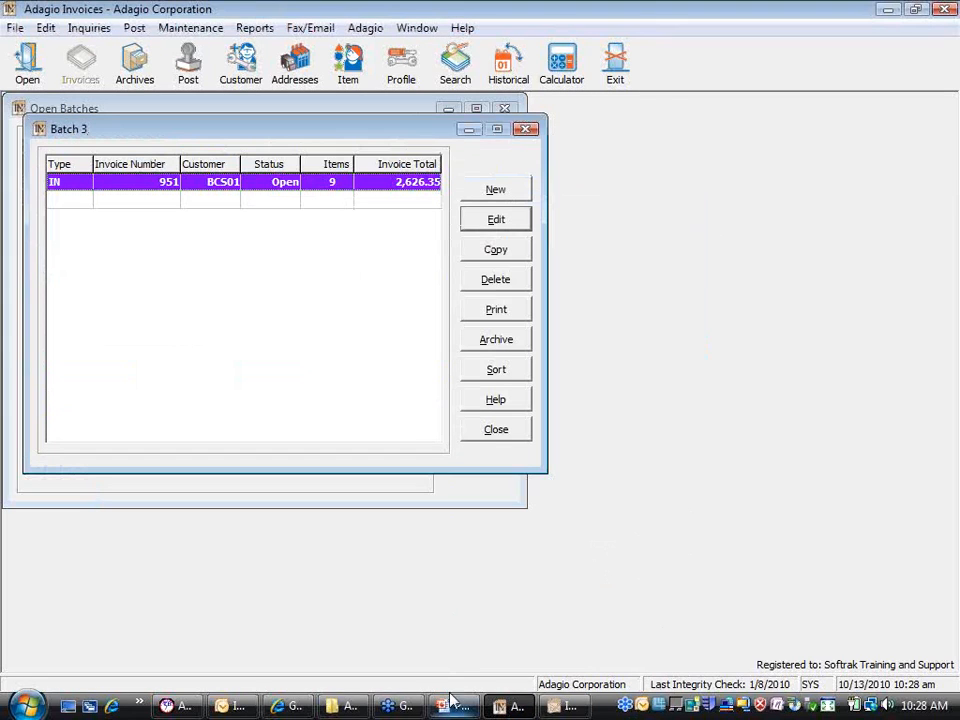
pyautogui.click(550, 707)
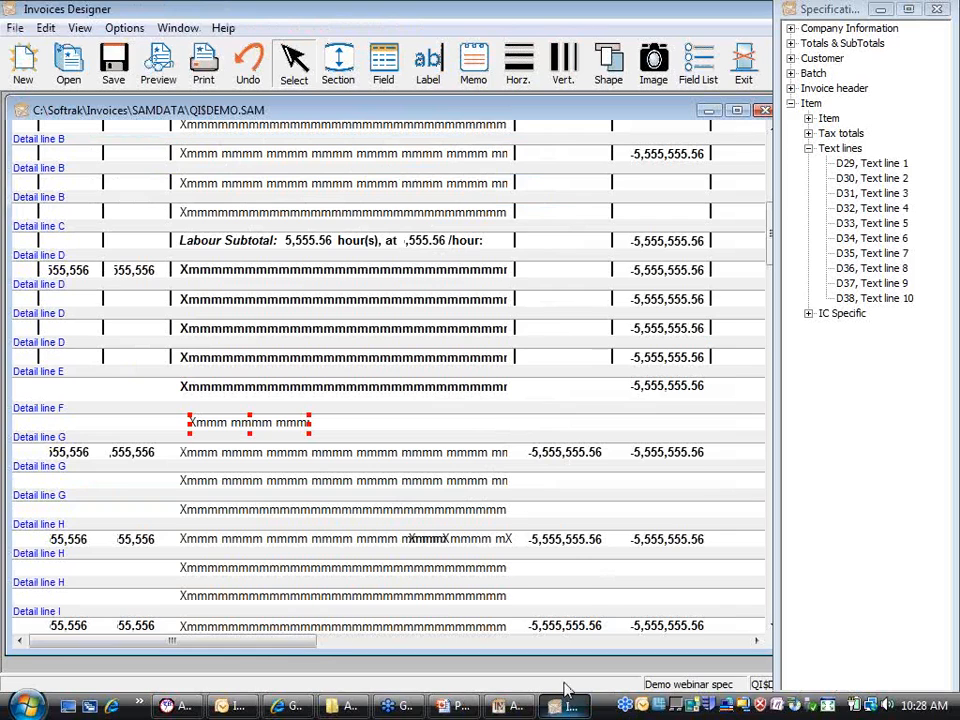
# Step: Add the D21 Total before tax field to Detail line F in the extended price column
pyautogui.click(808, 148)
pyautogui.click(808, 118)
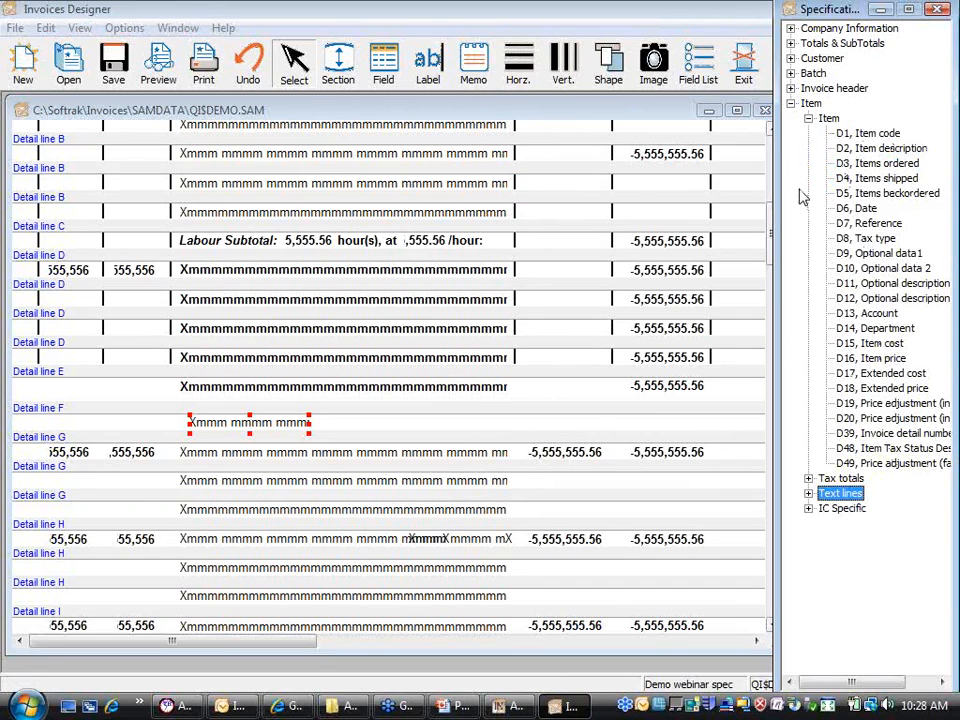
pyautogui.click(808, 118)
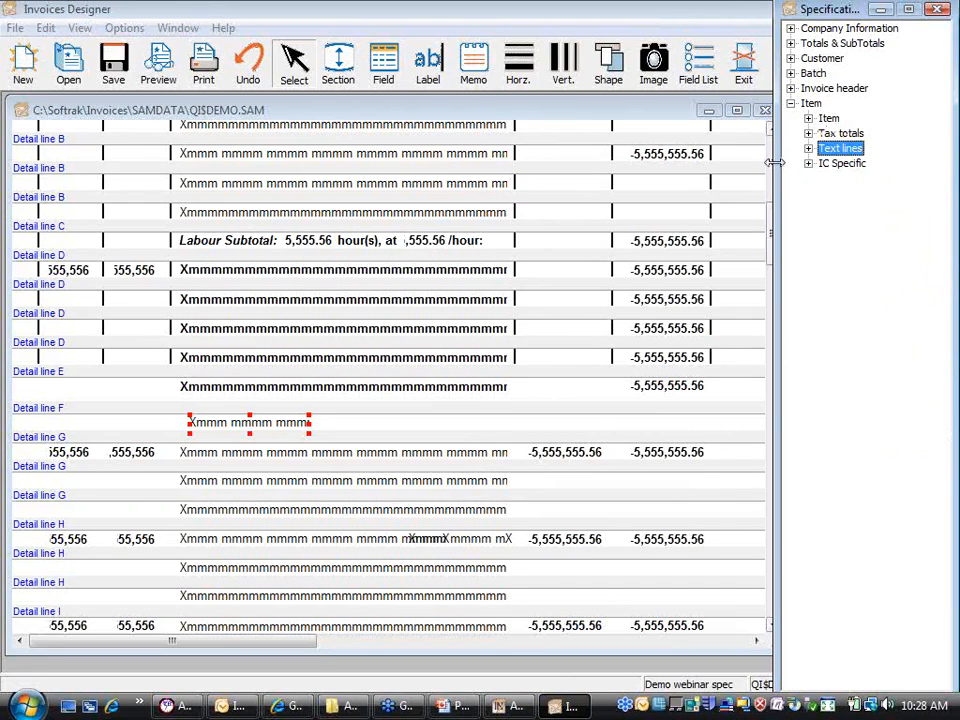
pyautogui.moveTo(778, 168); pyautogui.dragTo(688, 178)
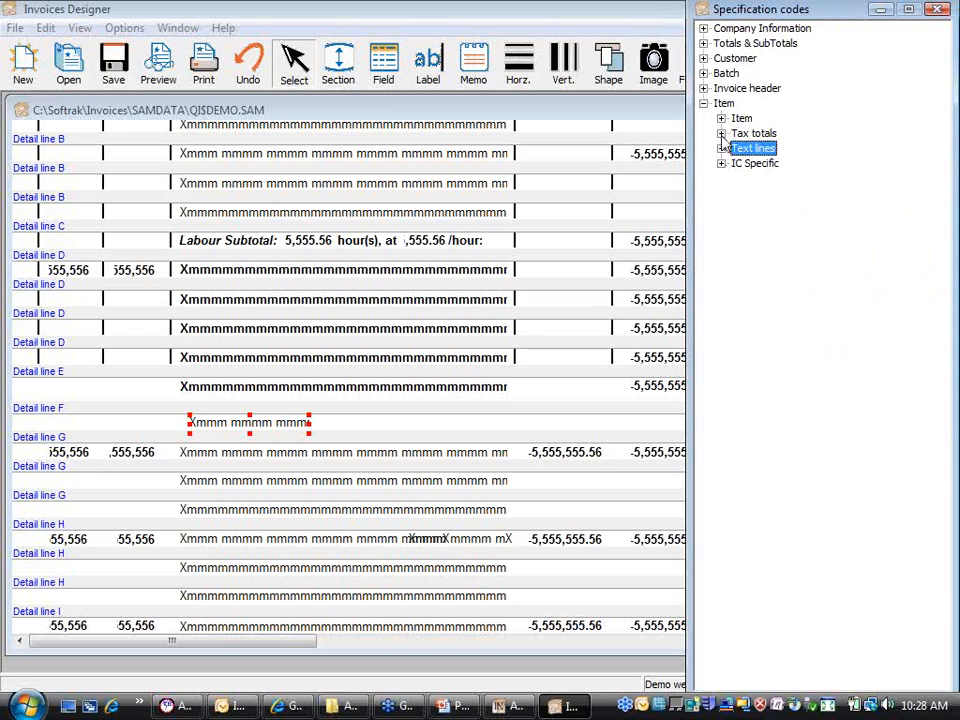
pyautogui.click(721, 133)
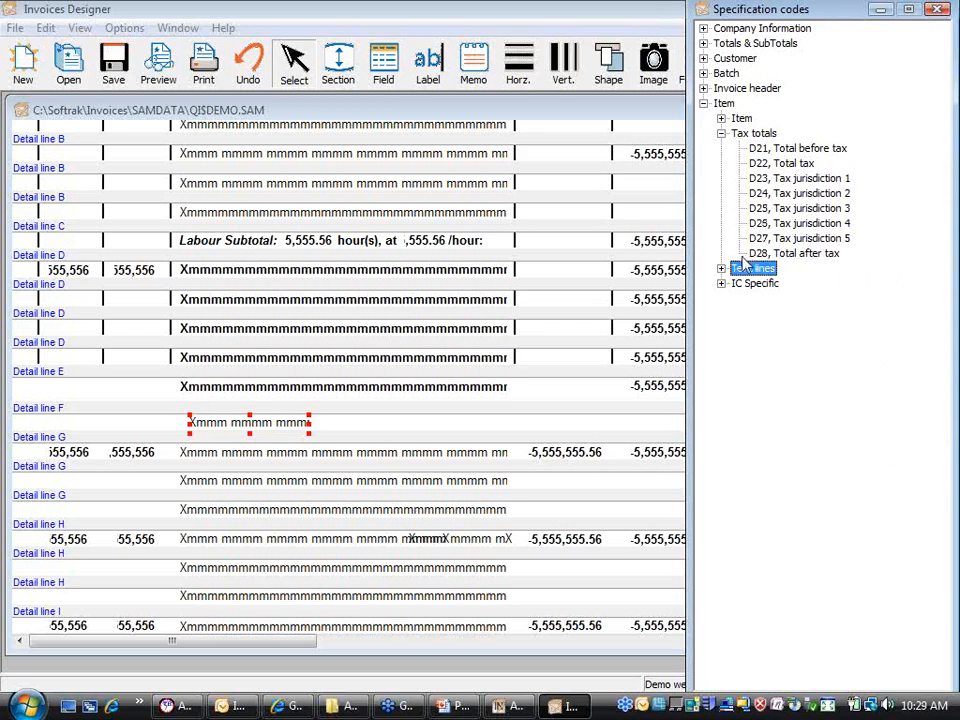
pyautogui.moveTo(691, 288); pyautogui.dragTo(752, 290)
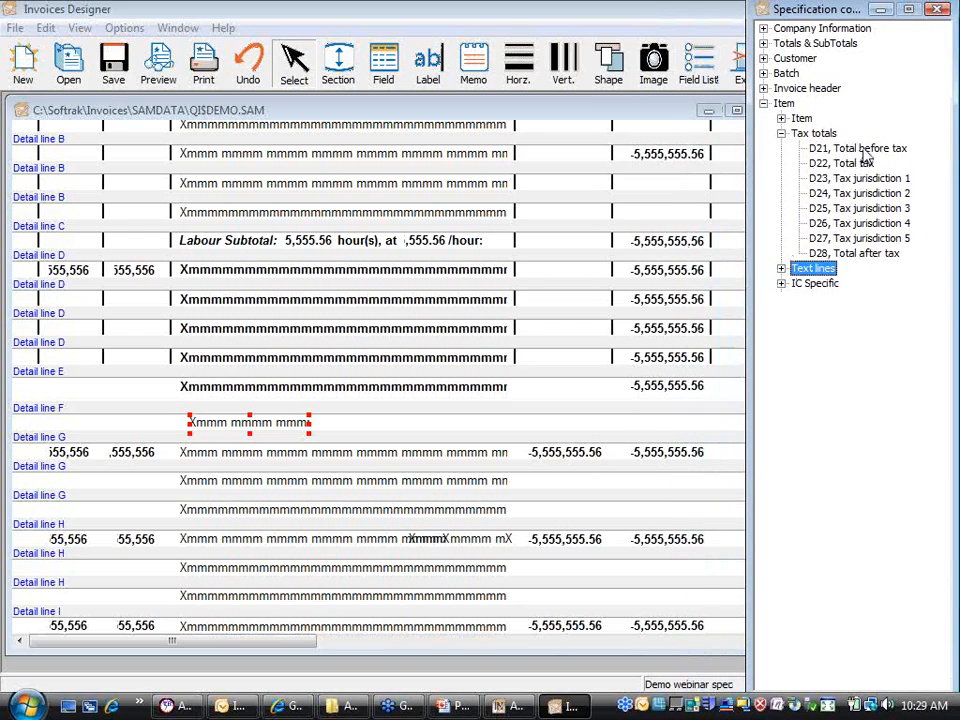
pyautogui.click(870, 150)
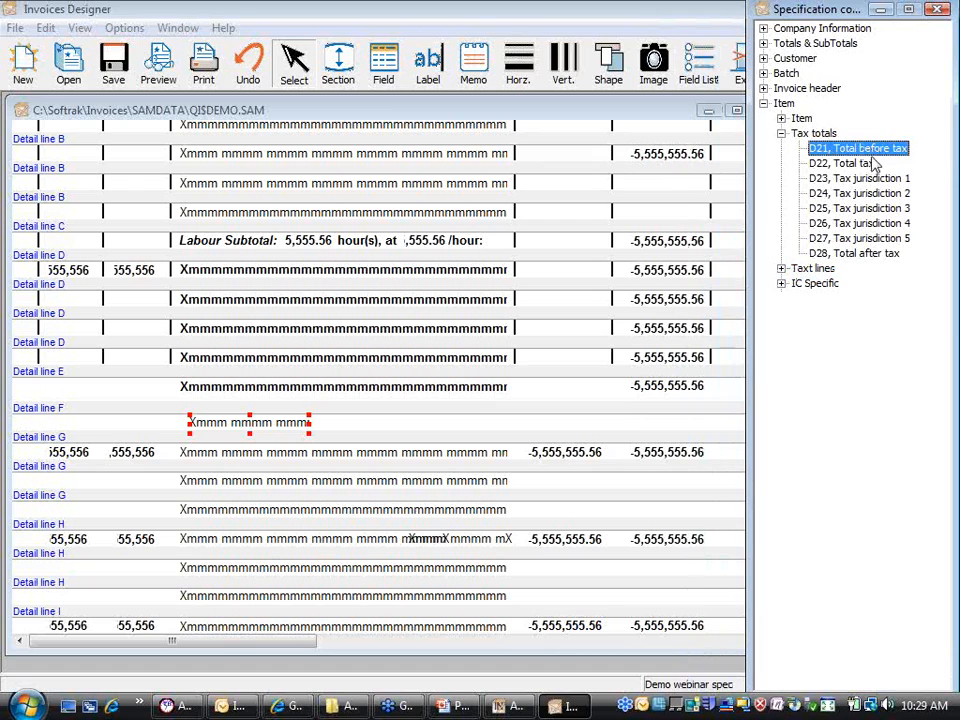
pyautogui.moveTo(875, 155); pyautogui.dragTo(636, 429)
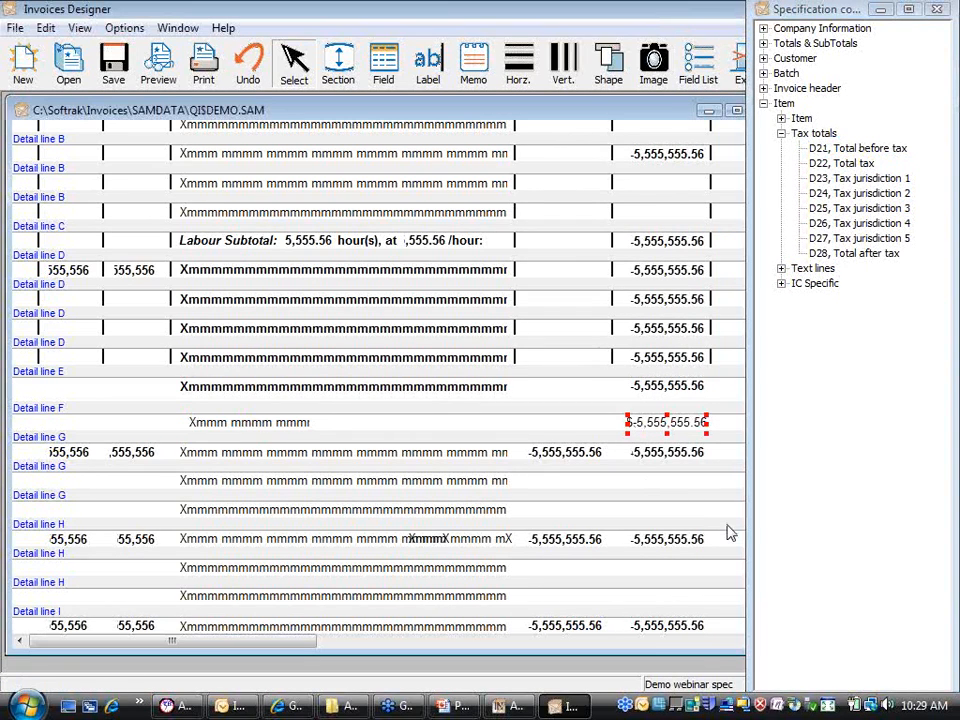
pyautogui.moveTo(670, 432)
pyautogui.mouseDown()
pyautogui.moveTo(634, 403)
pyautogui.moveTo(677, 437)
pyautogui.mouseUp()
# Step: Collapse the Tax totals group and widen the layout area beside the field list
pyautogui.click(782, 135)
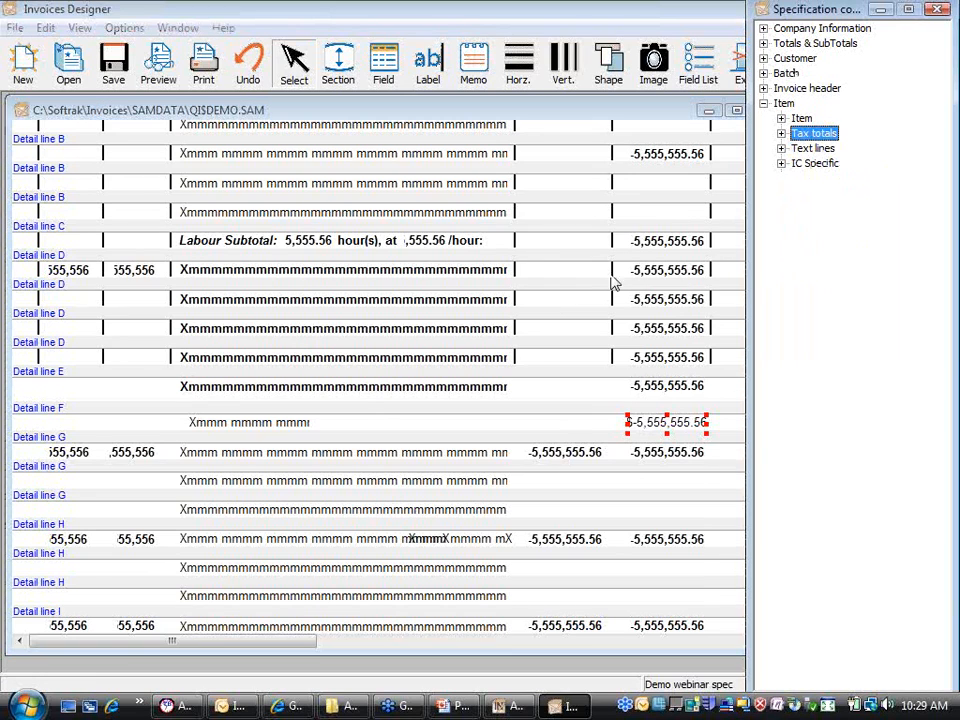
pyautogui.click(383, 435)
pyautogui.moveTo(745, 434); pyautogui.dragTo(778, 431)
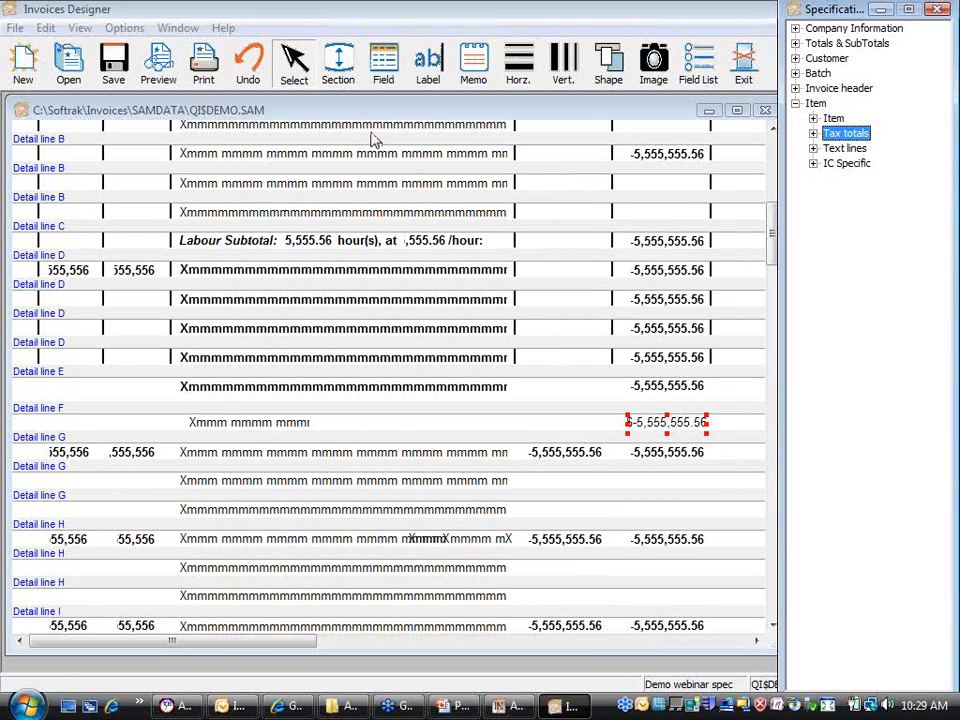
# Step: Add a narrow 'given by' label on Detail line F right after Text line 1
pyautogui.click(422, 88)
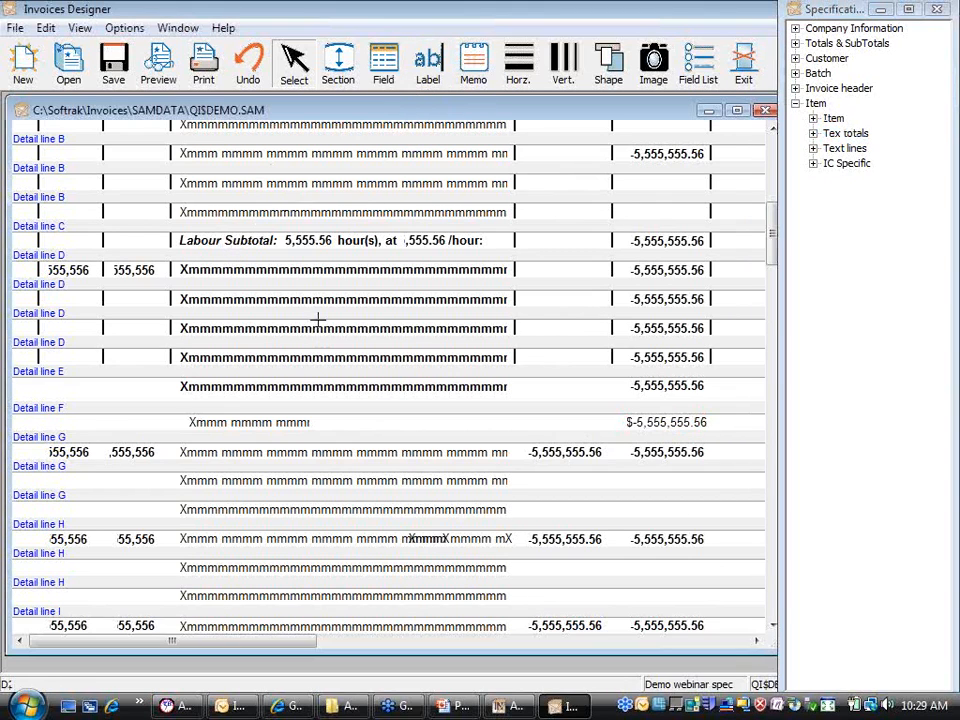
pyautogui.click(320, 422)
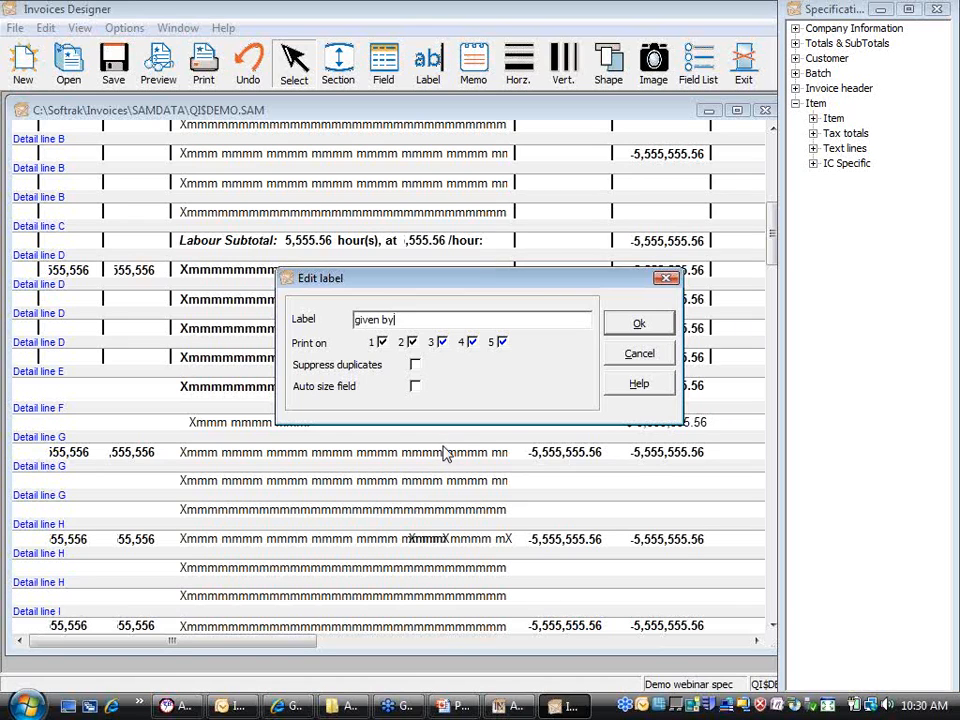
pyautogui.click(639, 324)
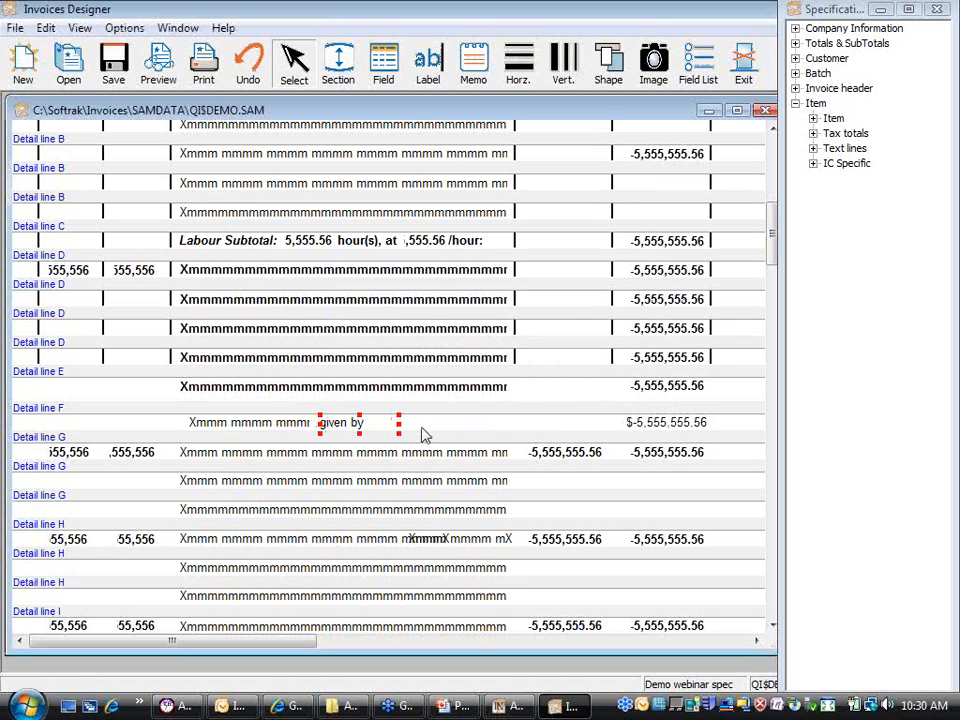
pyautogui.moveTo(398, 428); pyautogui.dragTo(376, 434)
# Step: Place the Invoice header > Bill to salesman name field after 'given by' on Detail line F, widened
pyautogui.click(389, 428)
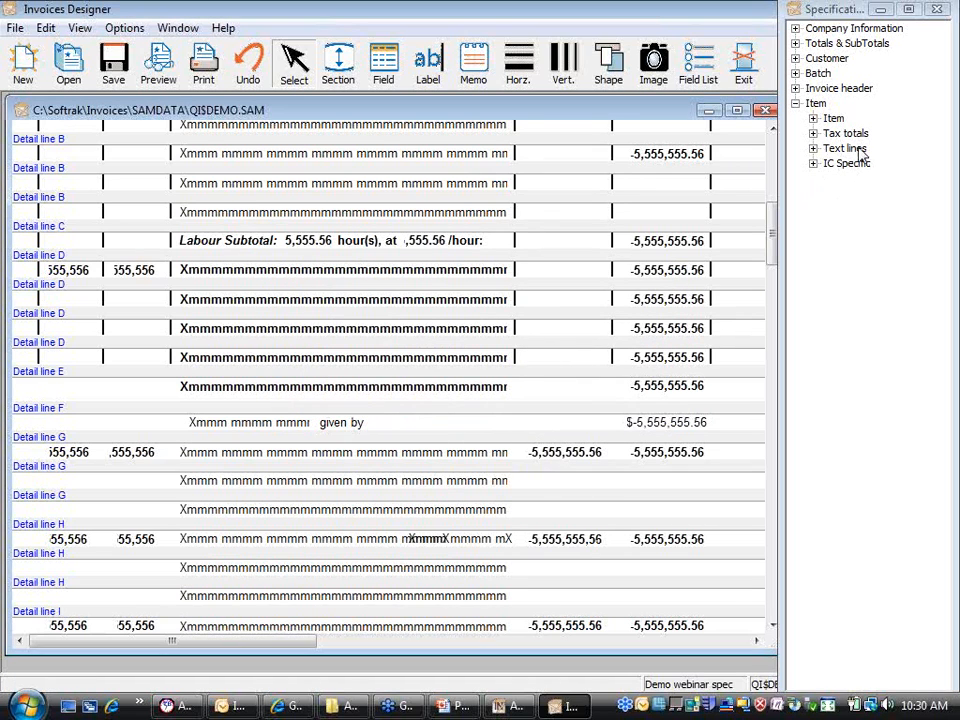
pyautogui.click(795, 104)
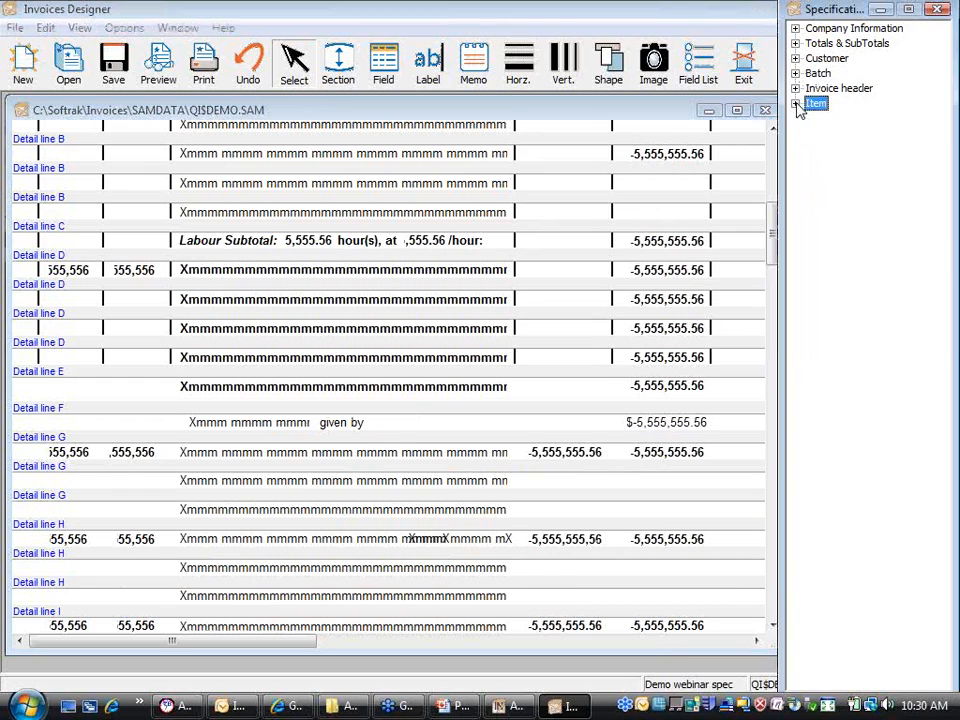
pyautogui.click(795, 89)
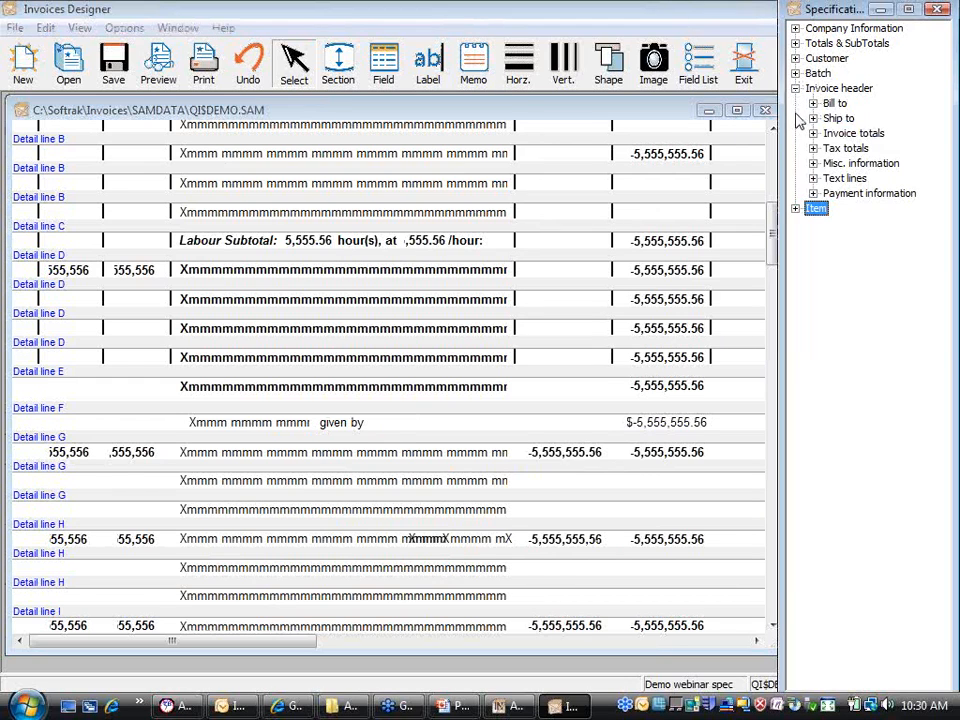
pyautogui.click(812, 104)
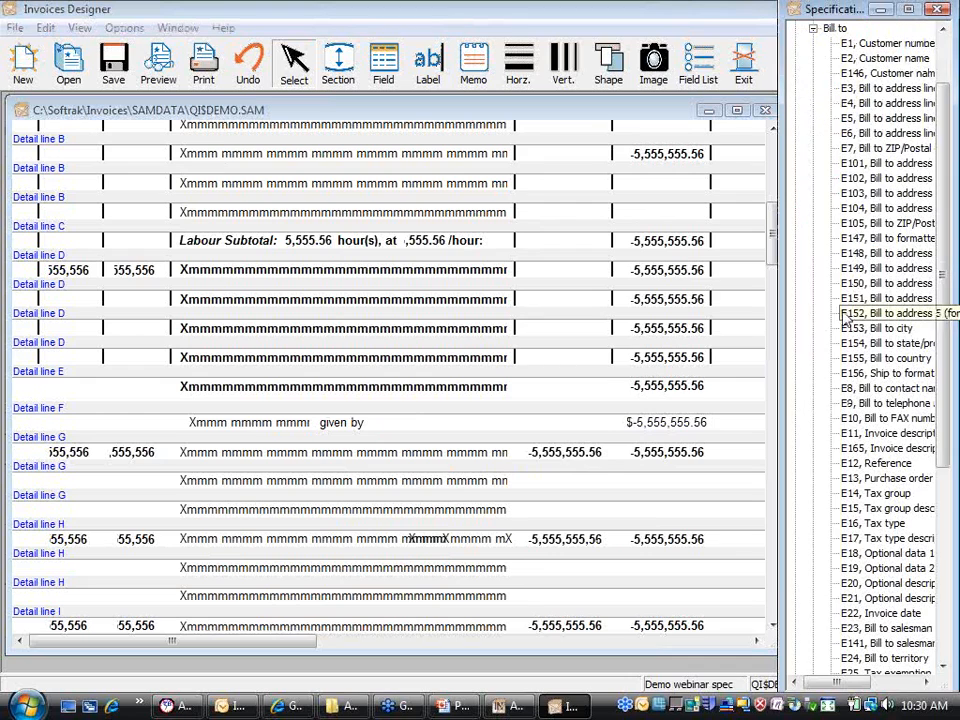
pyautogui.moveTo(792, 320); pyautogui.dragTo(735, 310)
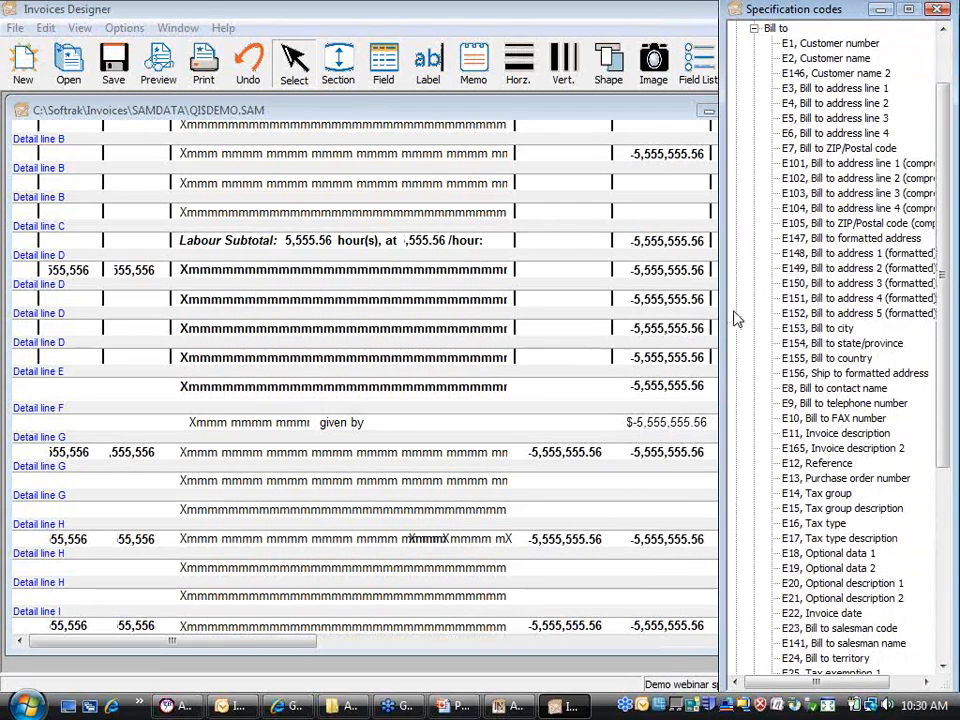
pyautogui.moveTo(868, 642); pyautogui.dragTo(385, 436)
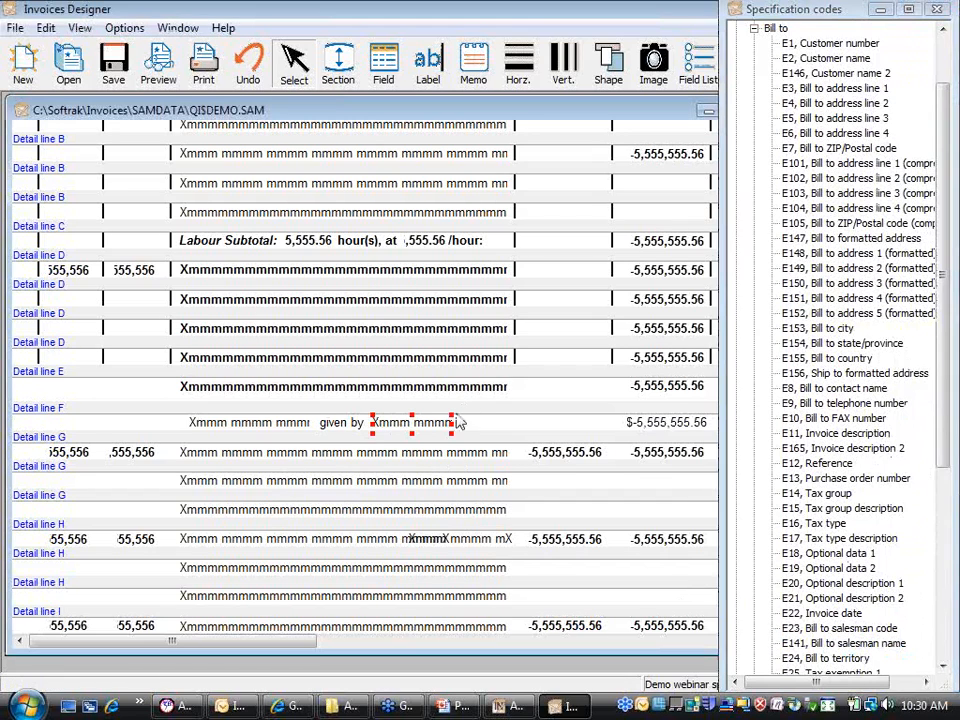
pyautogui.moveTo(453, 424); pyautogui.dragTo(508, 426)
pyautogui.click(555, 441)
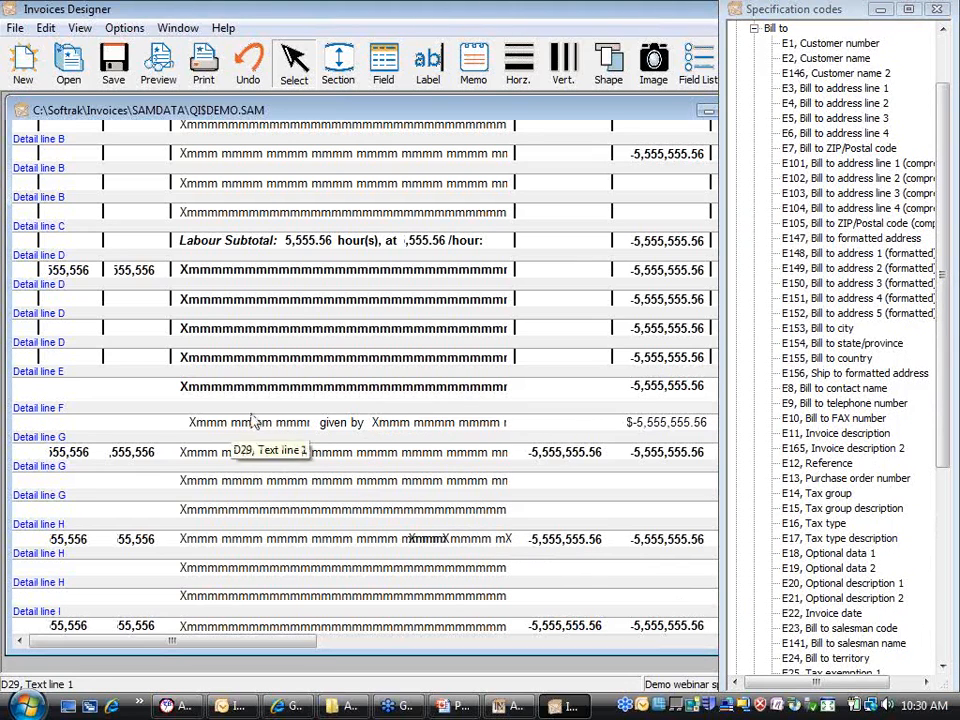
# Step: Close the Specification codes window and scroll back up to the page header
pyautogui.click(938, 10)
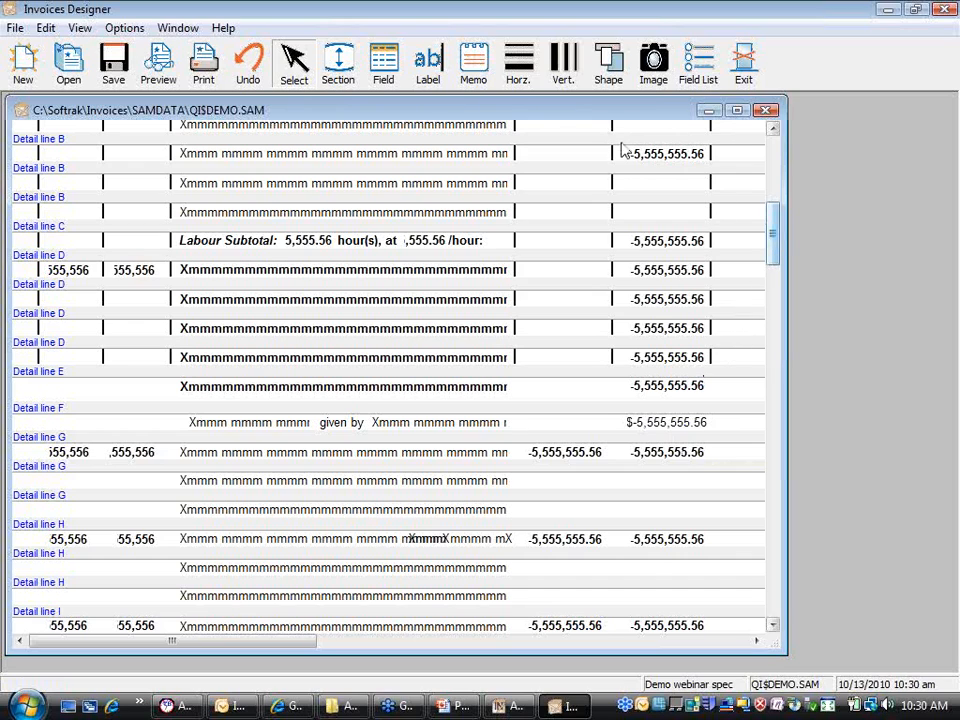
pyautogui.click(773, 175)
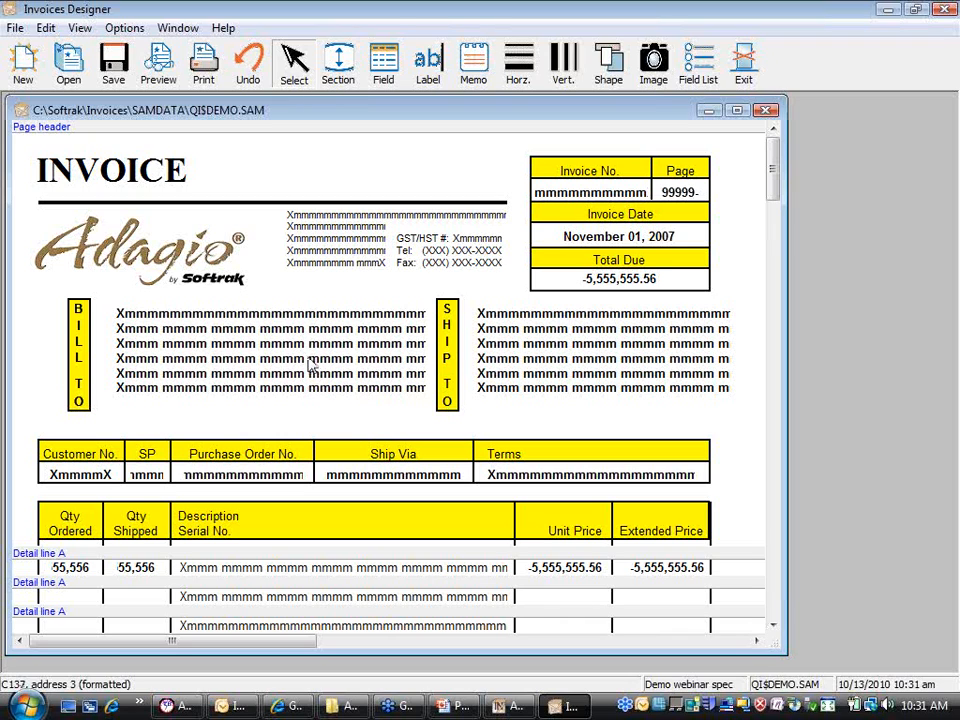
pyautogui.click(463, 78)
pyautogui.click(276, 286)
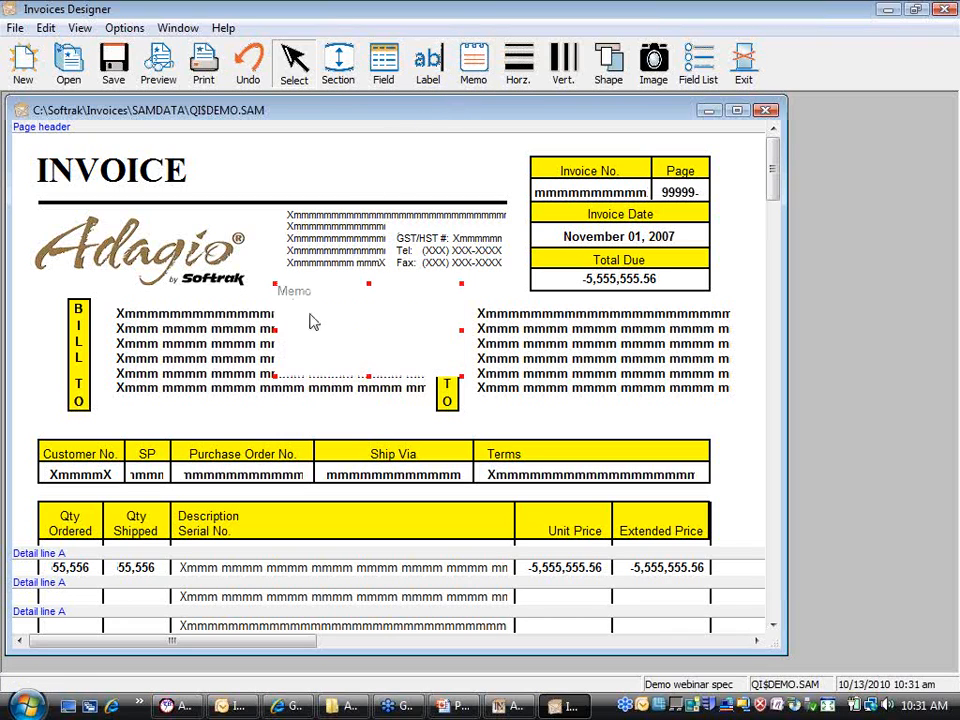
pyautogui.rightClick(372, 337)
pyautogui.click(411, 350)
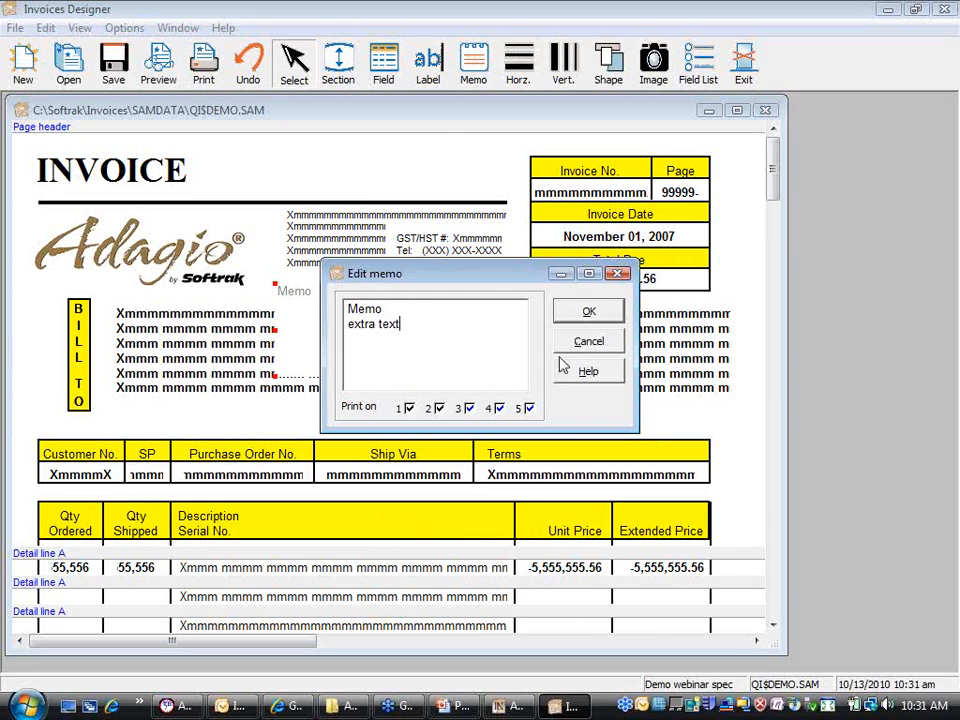
pyautogui.click(586, 314)
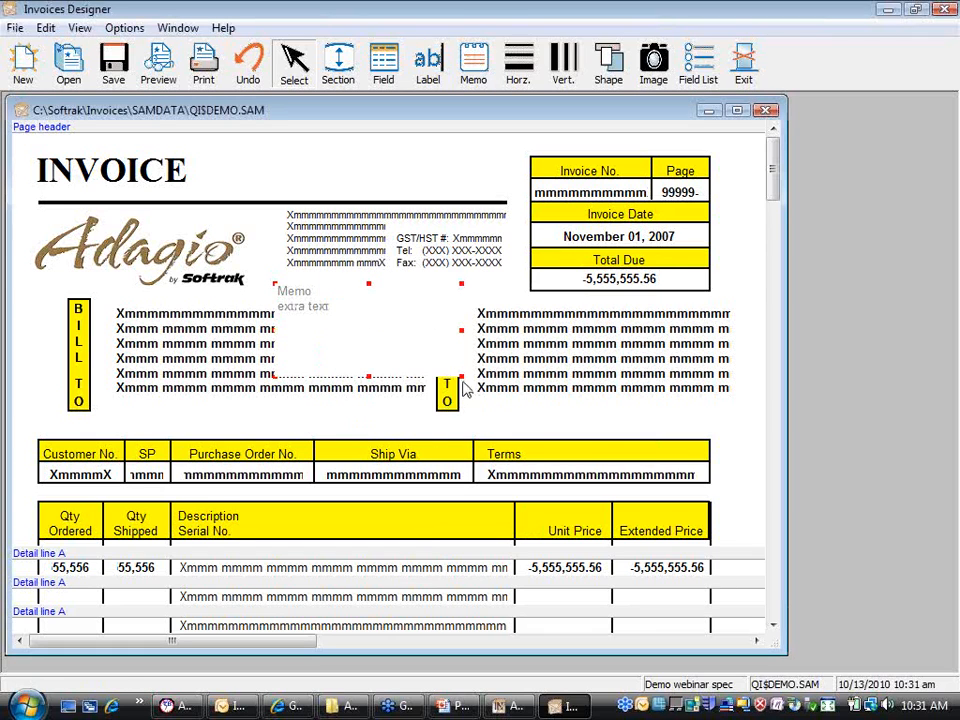
pyautogui.moveTo(461, 378); pyautogui.dragTo(580, 476)
pyautogui.rightClick(489, 411)
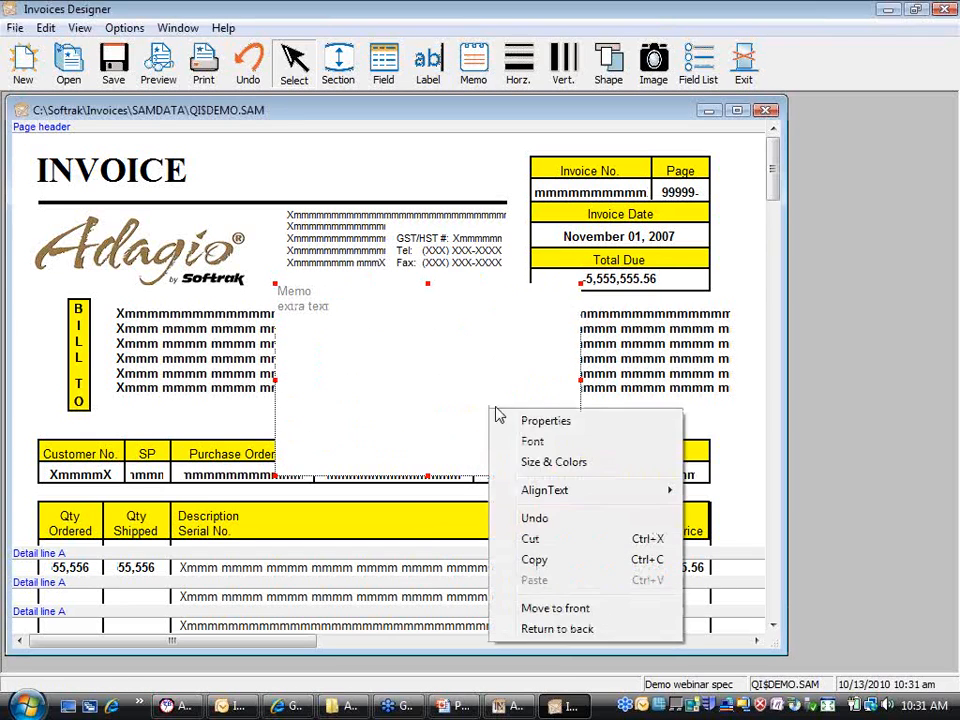
pyautogui.click(540, 422)
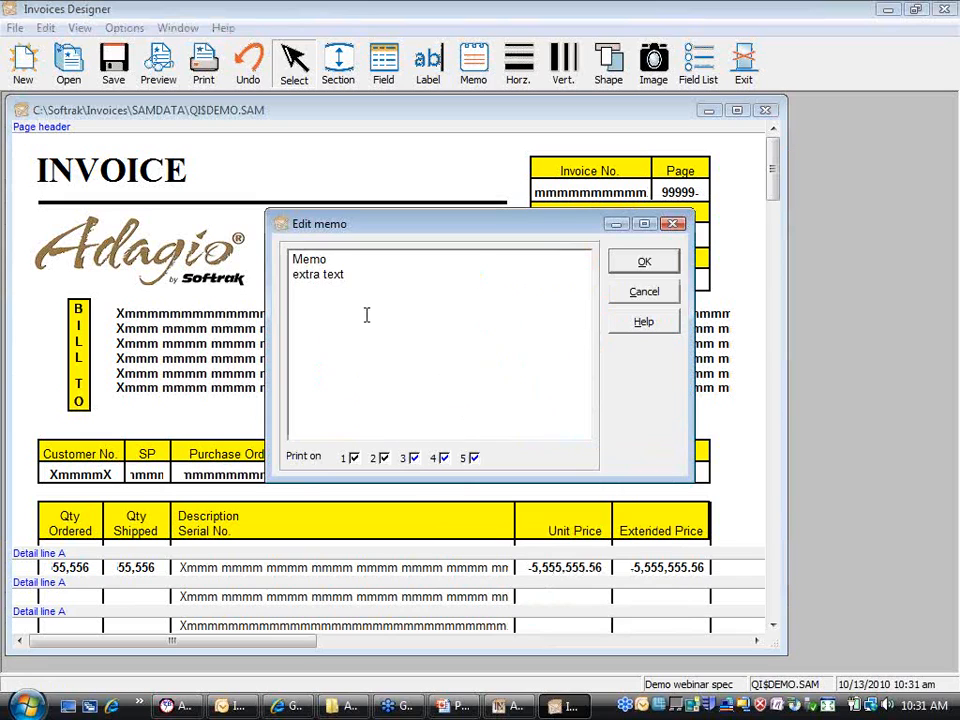
pyautogui.click(641, 292)
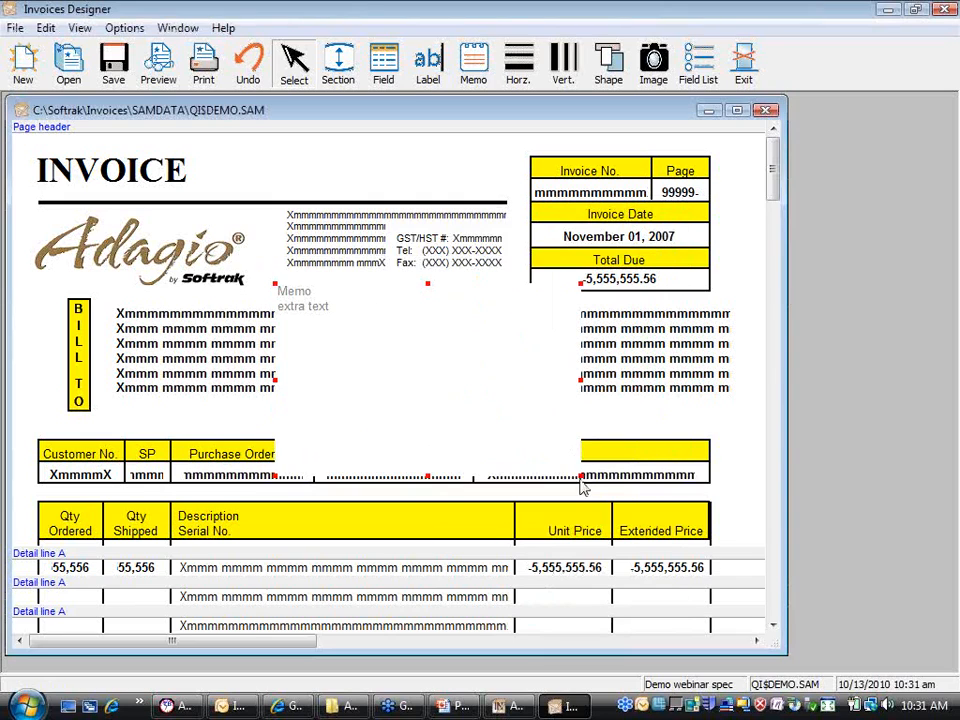
pyautogui.rightClick(336, 332)
pyautogui.click(362, 348)
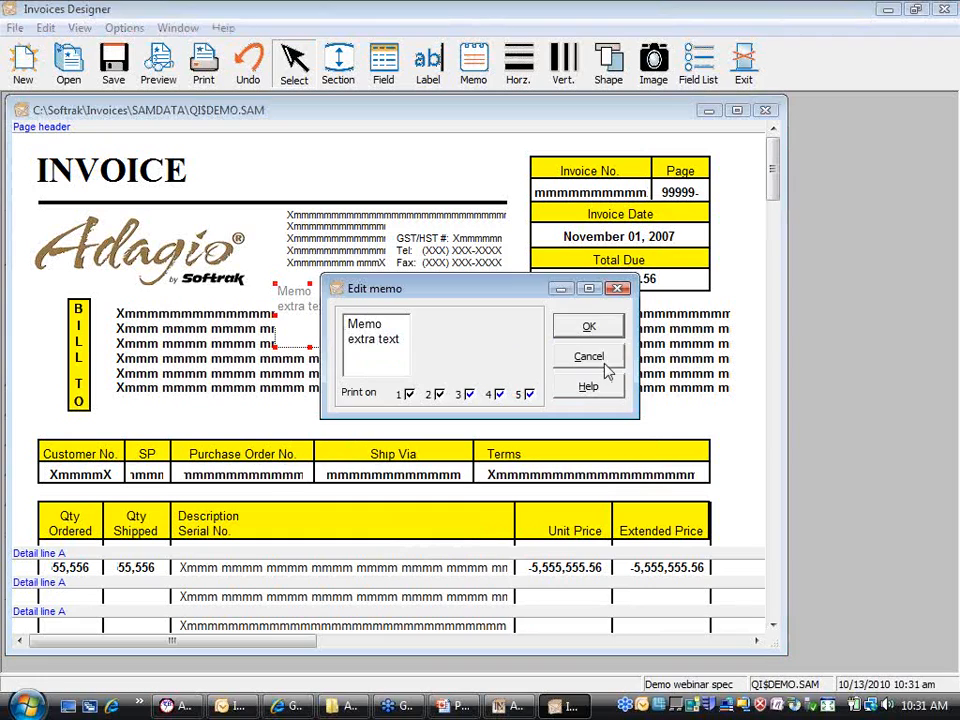
pyautogui.click(590, 358)
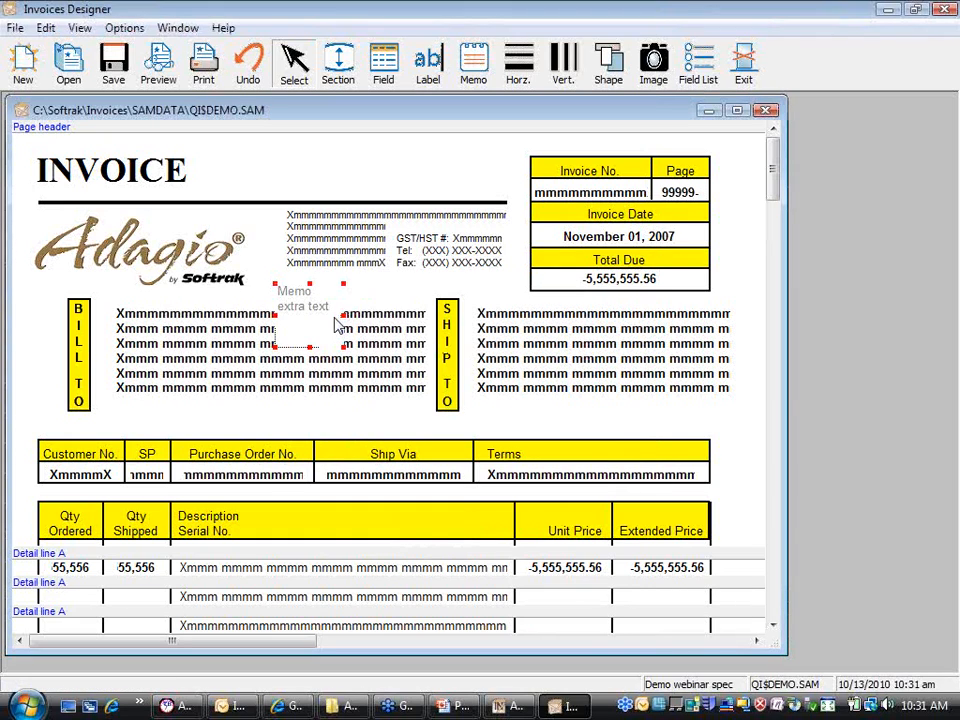
pyautogui.press('Delete')
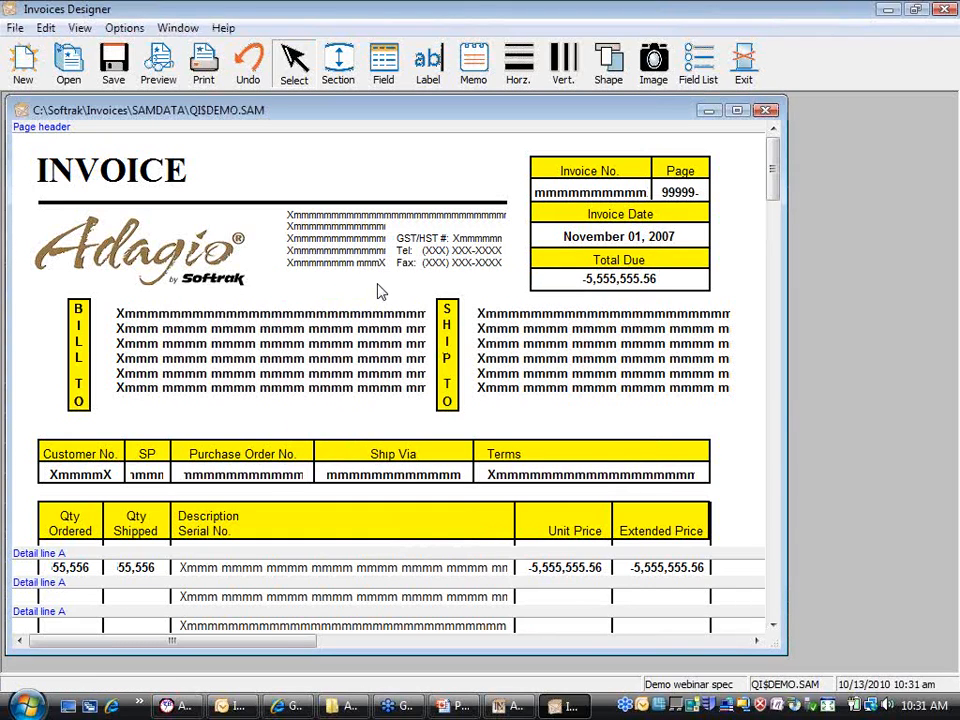
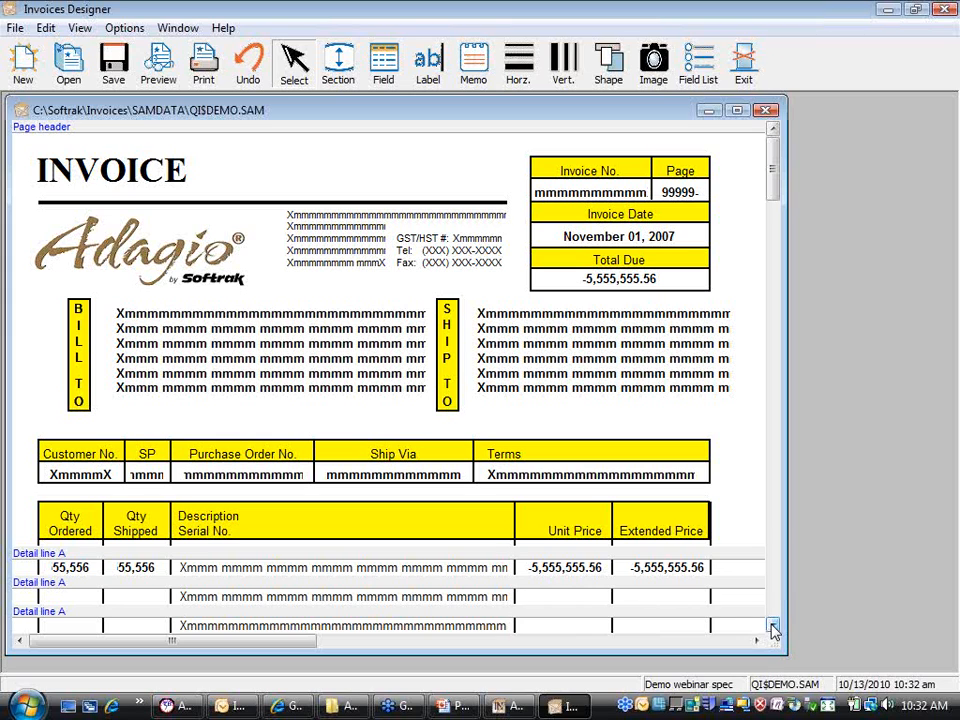
# Step: Scroll down to the detail lines and delete the vertical divider beside the Unit Price column
pyautogui.click(773, 628)
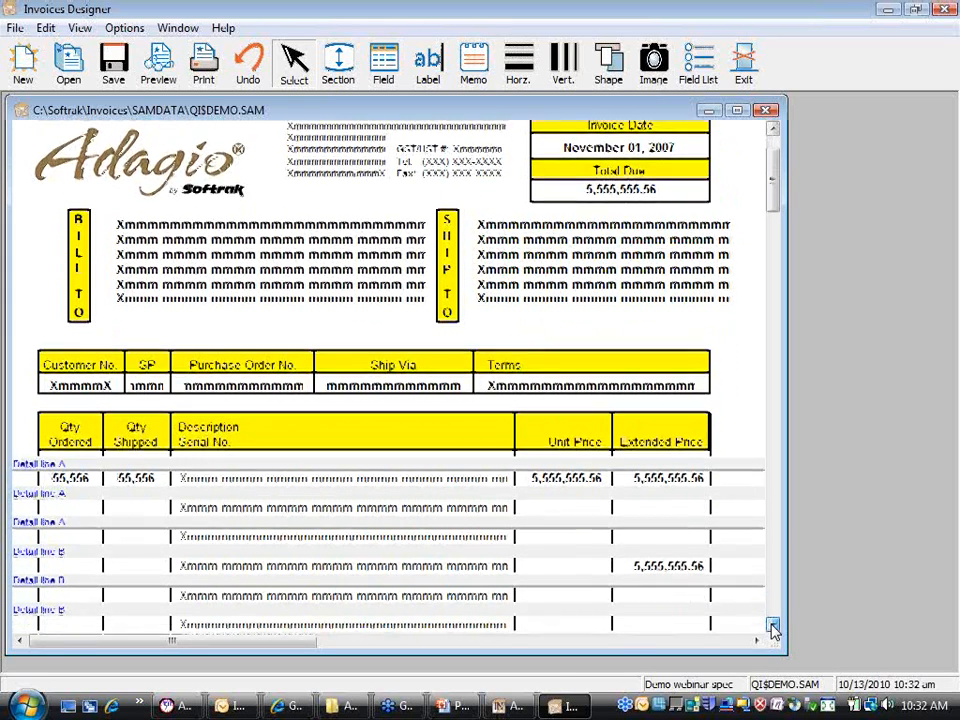
pyautogui.click(773, 627)
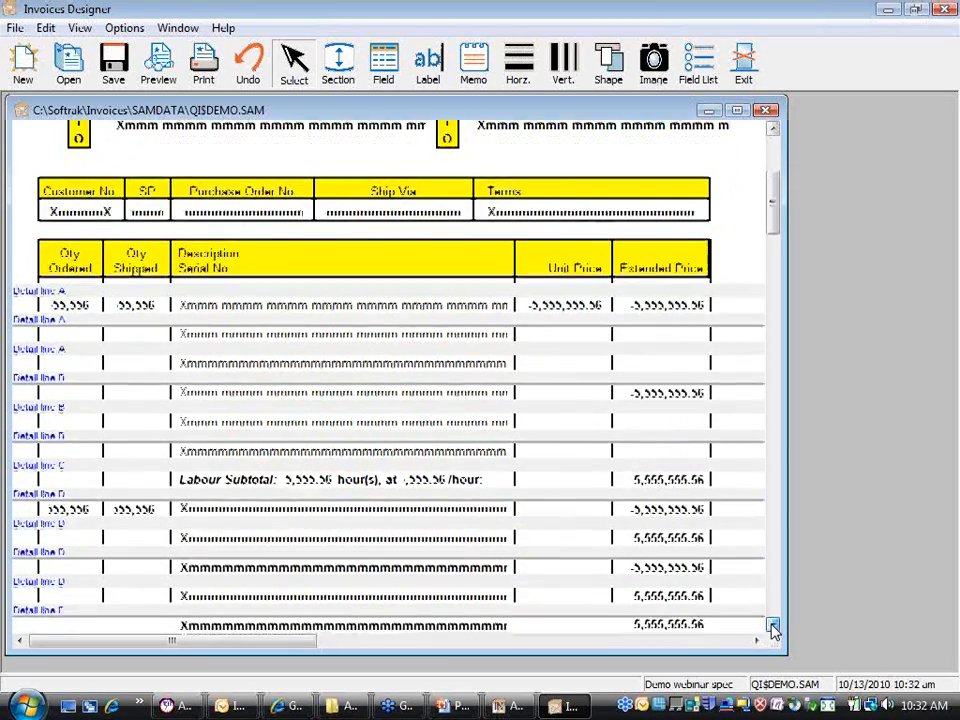
pyautogui.click(773, 628)
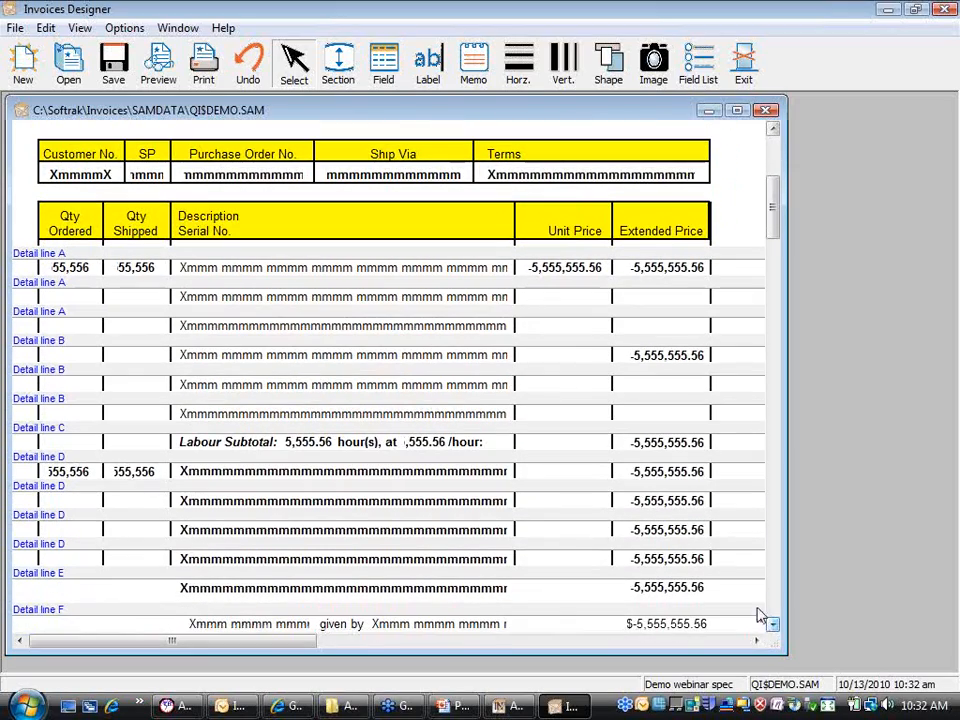
pyautogui.click(613, 298)
pyautogui.press('Delete')
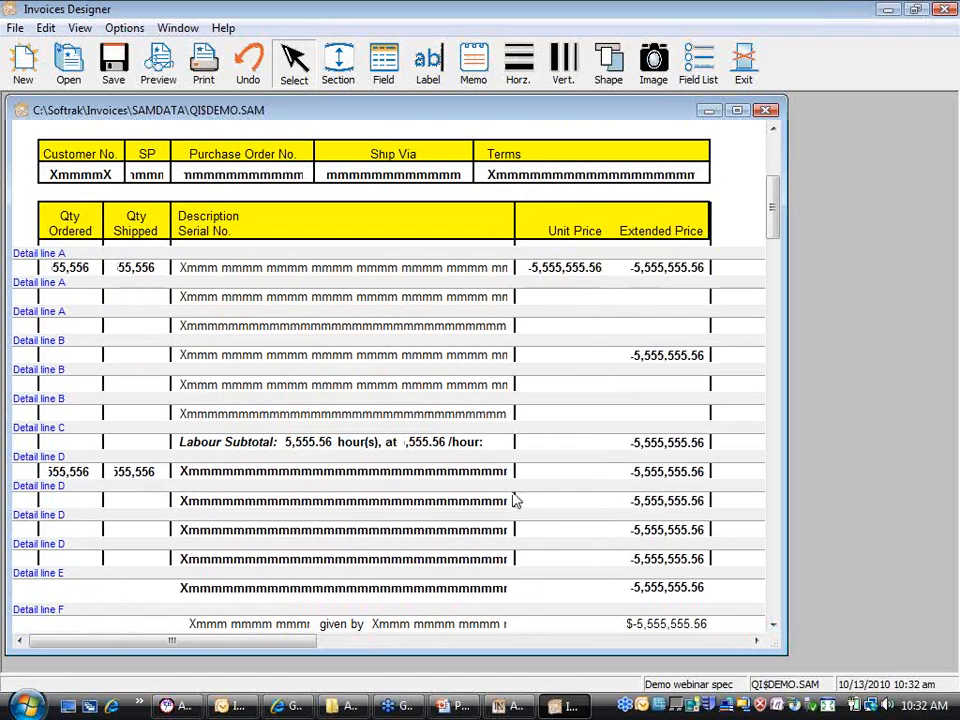
pyautogui.click(156, 68)
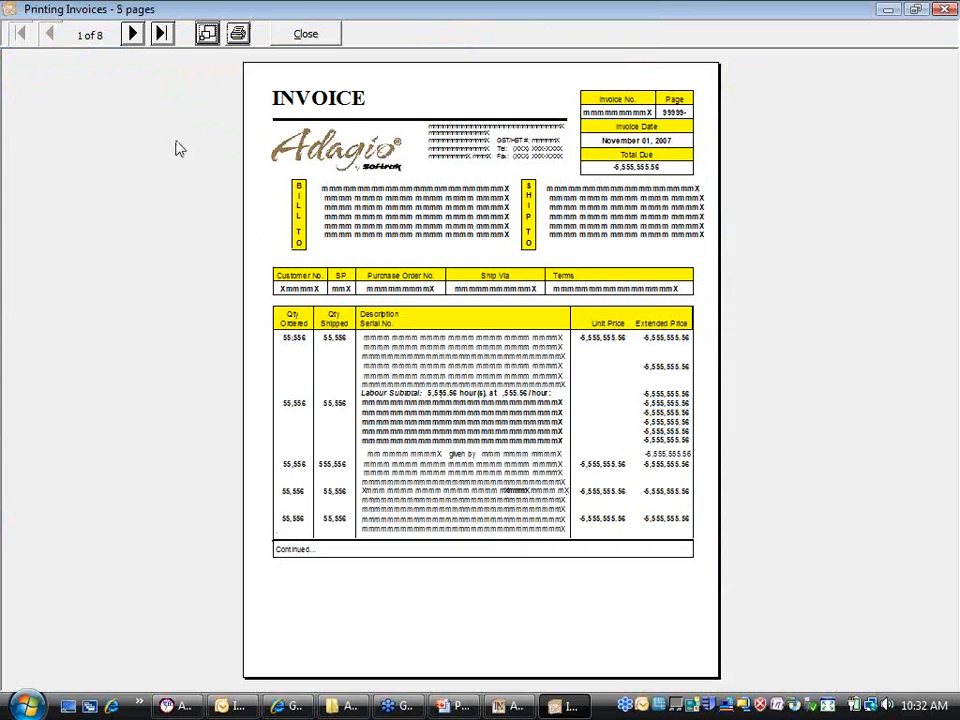
pyautogui.click(132, 34)
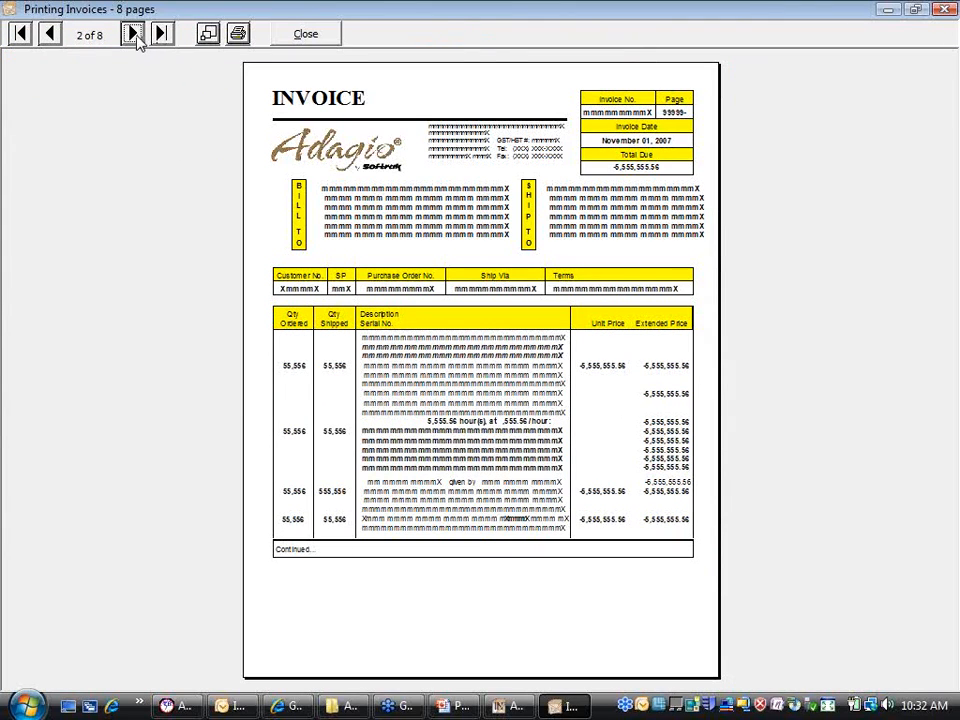
pyautogui.click(133, 34)
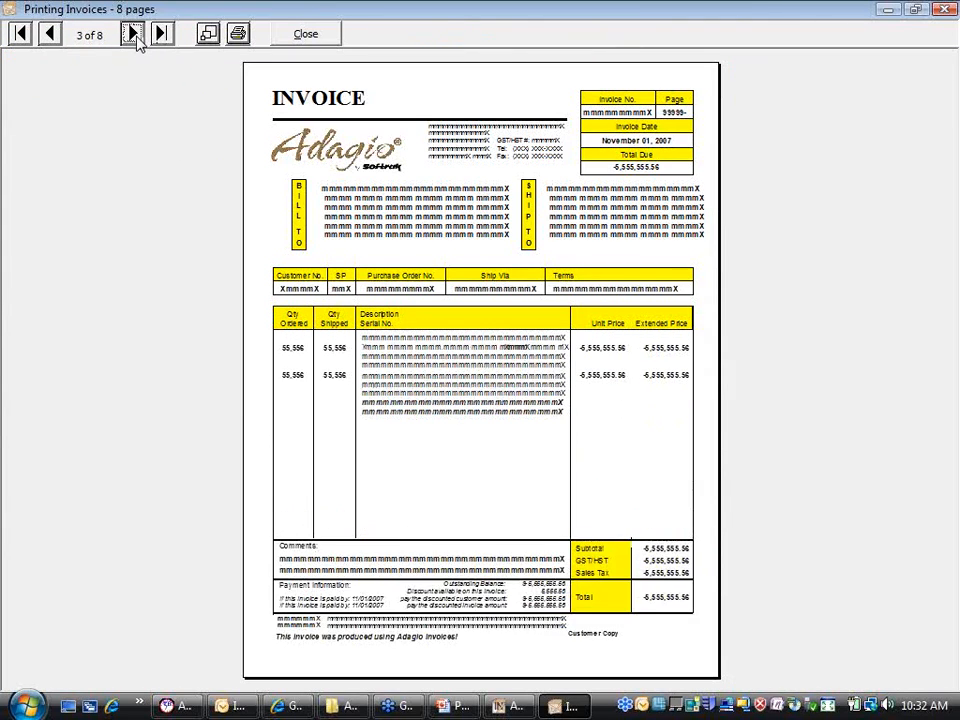
pyautogui.click(133, 34)
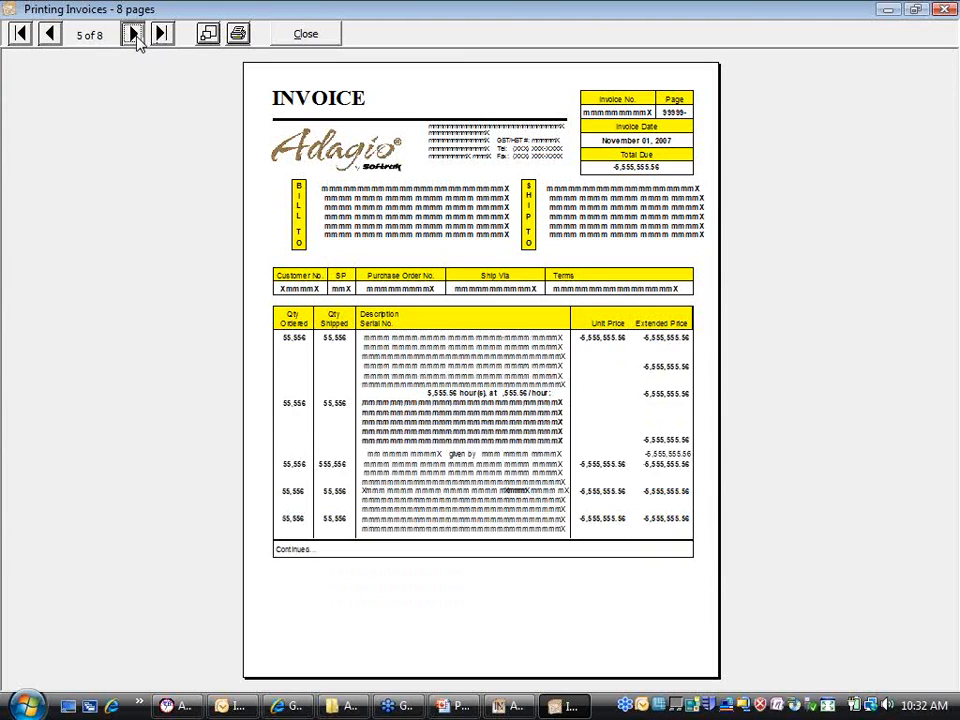
pyautogui.click(133, 34)
pyautogui.click(133, 34)
pyautogui.click(133, 34)
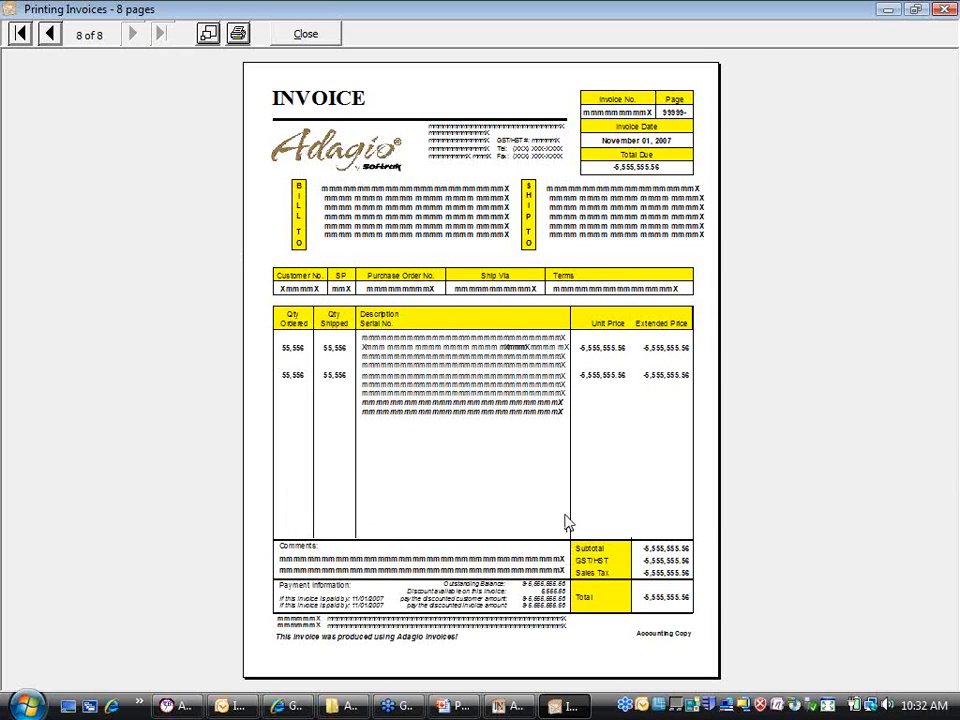
pyautogui.click(300, 40)
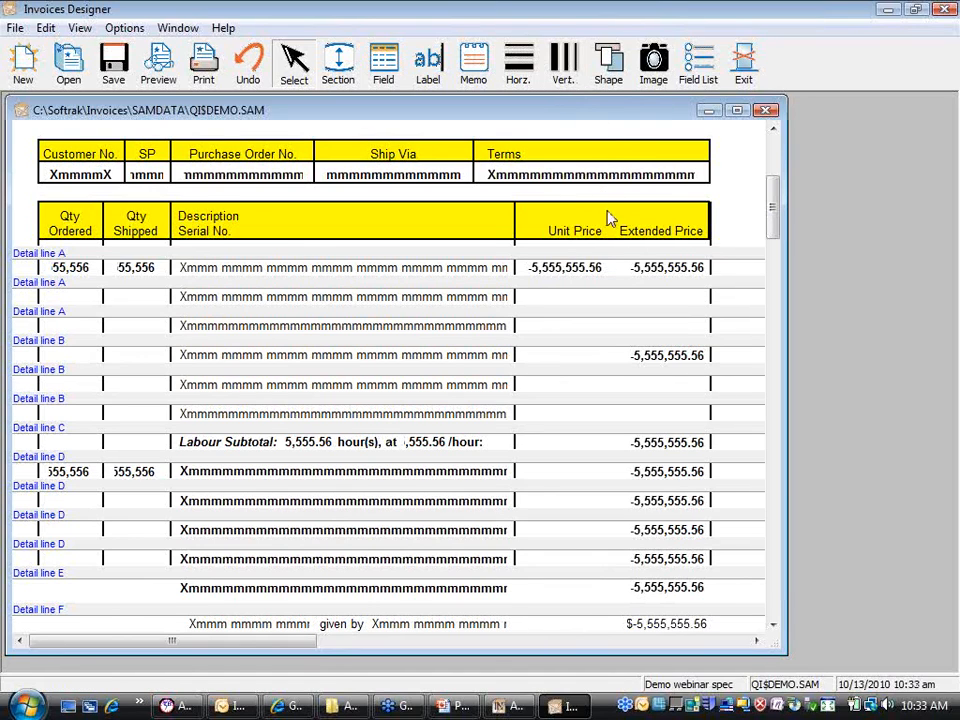
# Step: Draw a vertical divider between Unit Price and Extended Price, extend it through the detail section, and nudge it into place
pyautogui.moveTo(610, 199); pyautogui.dragTo(605, 267)
pyautogui.scroll(5, 580, 140)
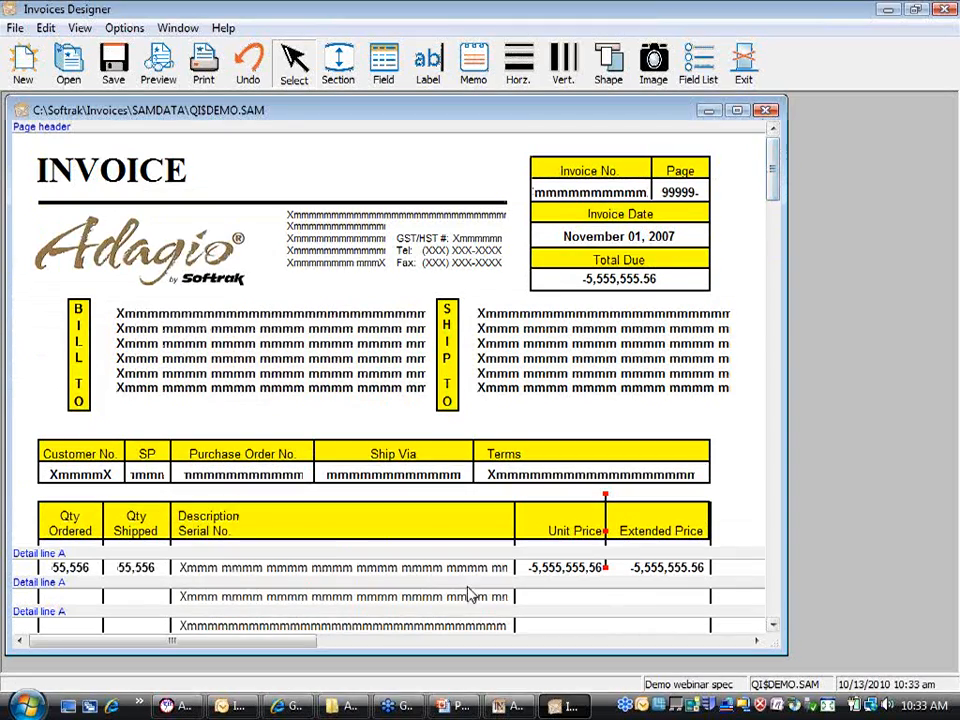
pyautogui.rightClick(606, 497)
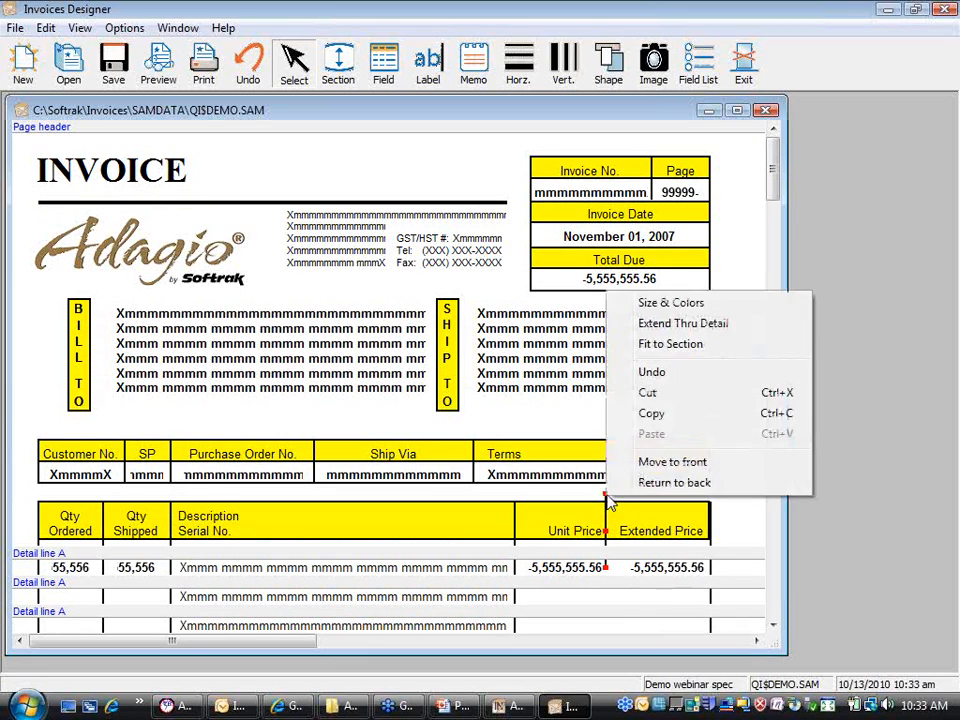
pyautogui.click(720, 326)
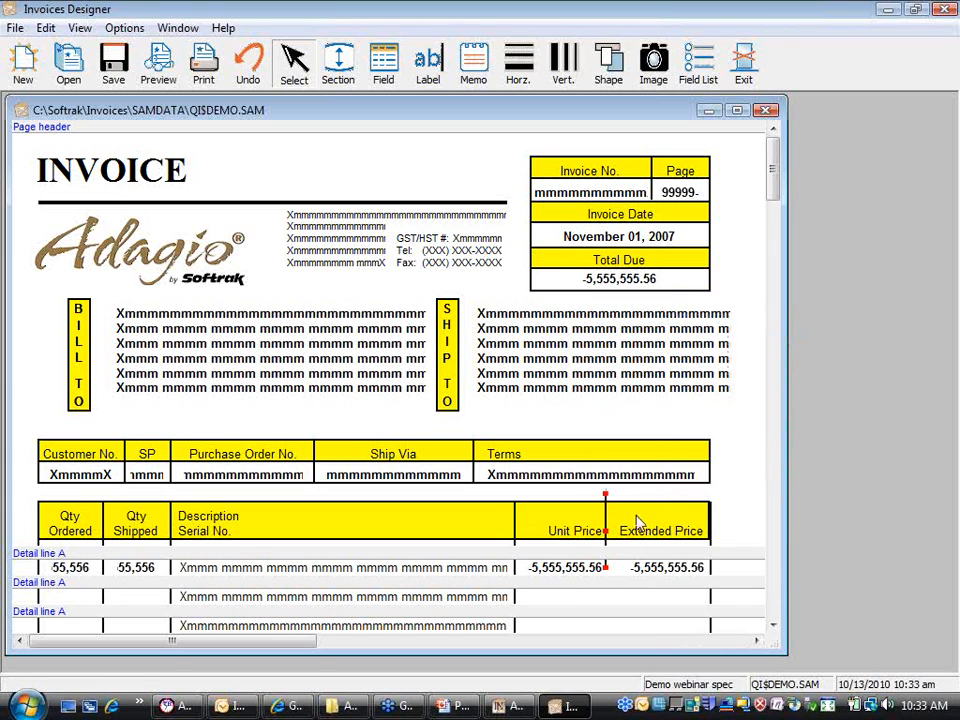
pyautogui.press('Right')
pyautogui.press('Right')
pyautogui.press('Right')
pyautogui.press('Right')
pyautogui.press('Right')
pyautogui.press('Right')
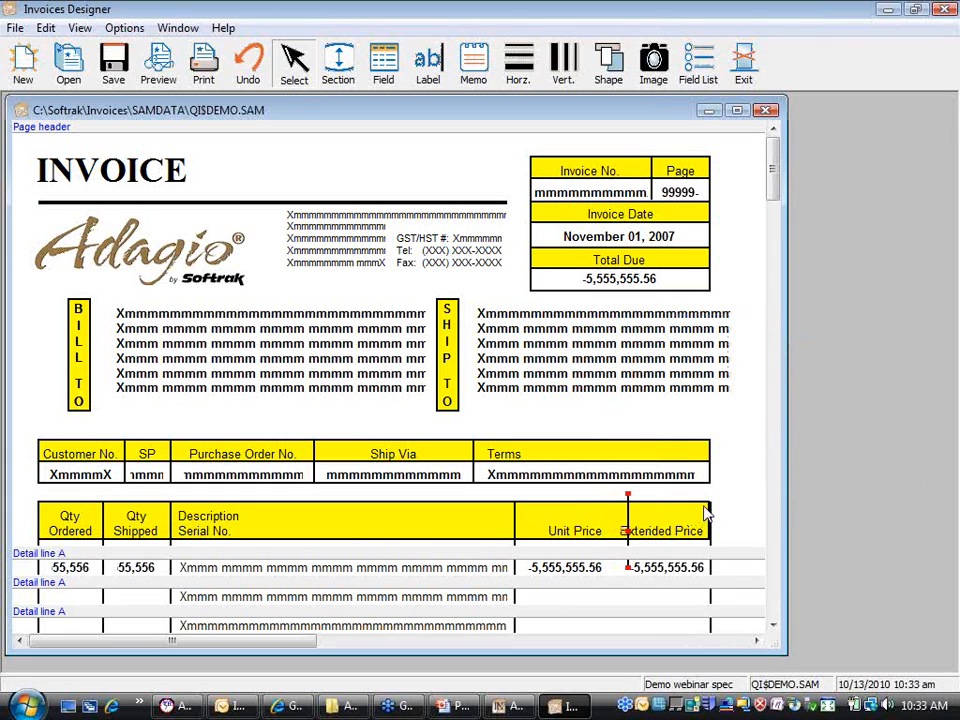
pyautogui.press('Left')
pyautogui.press('Left')
pyautogui.press('Left')
pyautogui.press('Left')
pyautogui.press('Left')
pyautogui.press('Left')
pyautogui.press('Left')
pyautogui.press('Left')
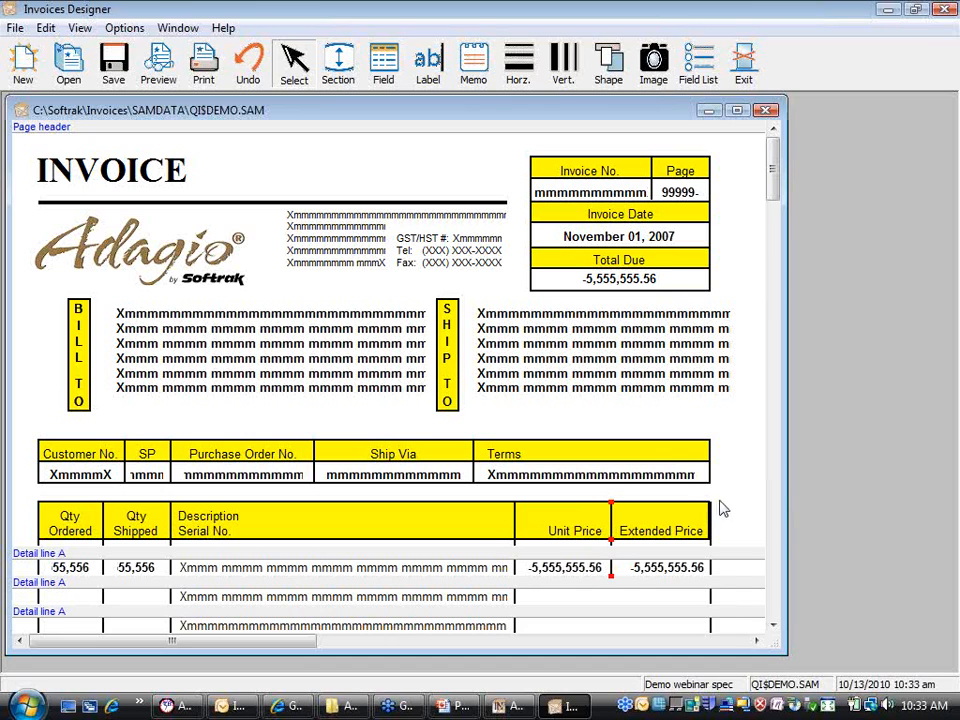
pyautogui.click(748, 492)
pyautogui.click(160, 77)
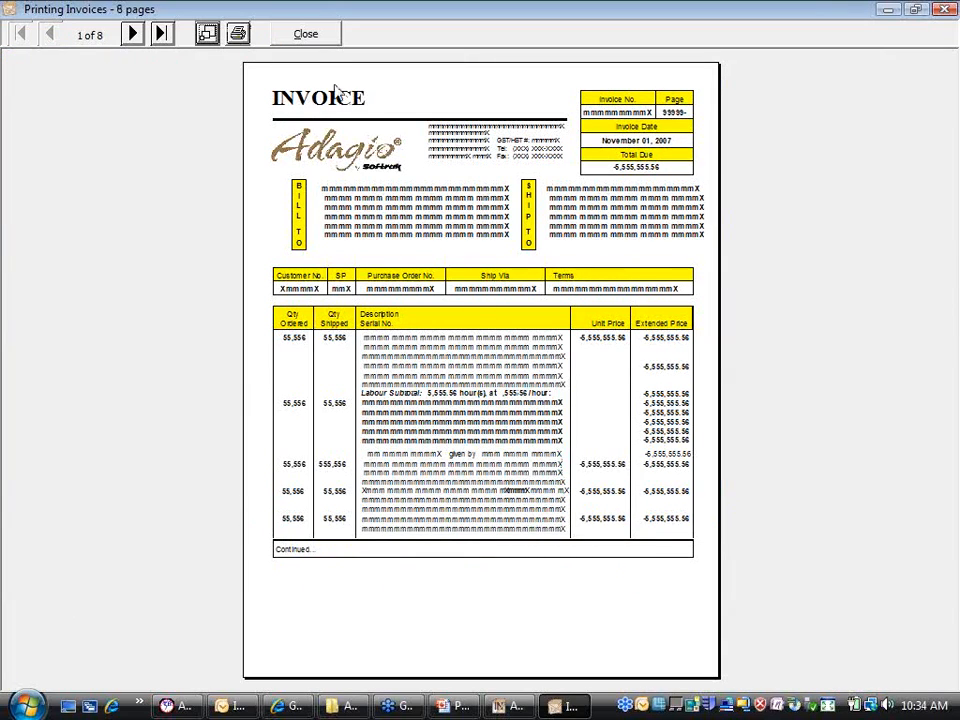
pyautogui.click(298, 34)
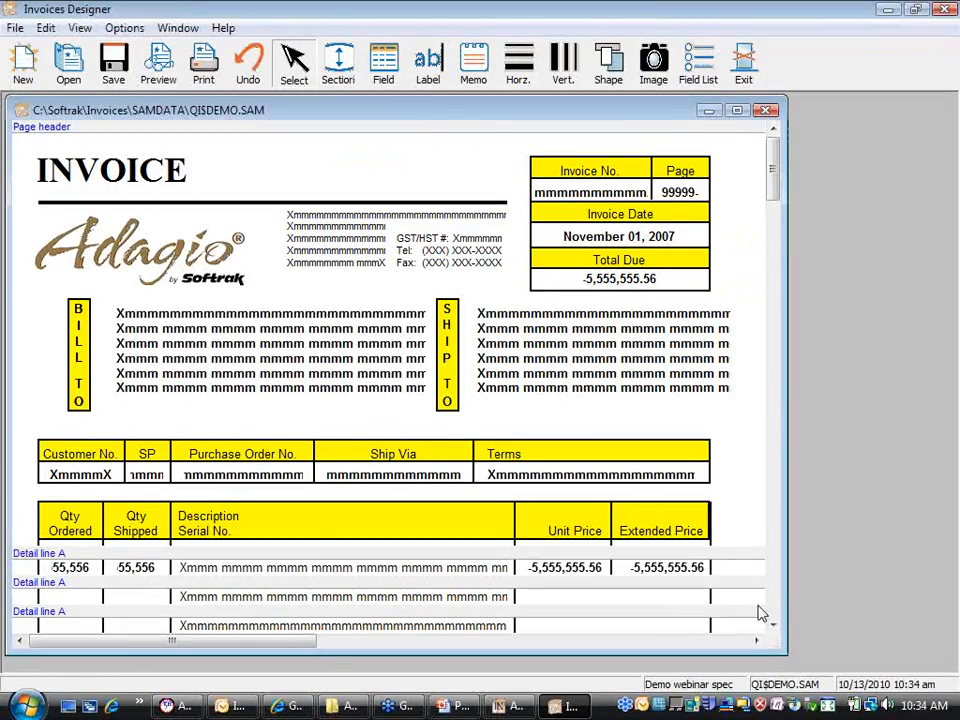
pyautogui.click(775, 624)
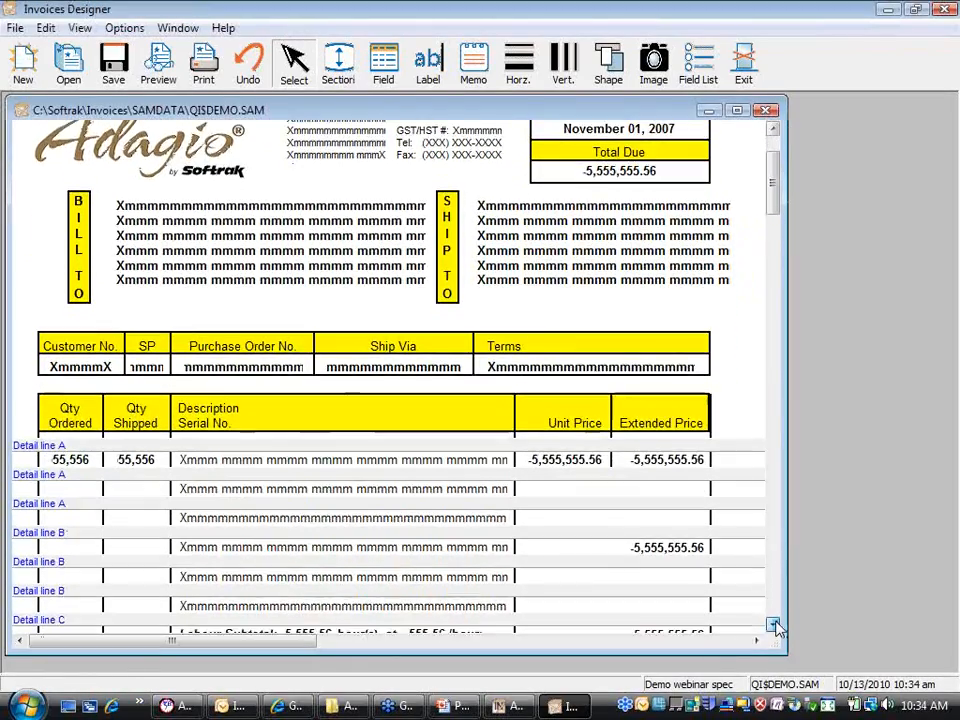
pyautogui.click(775, 625)
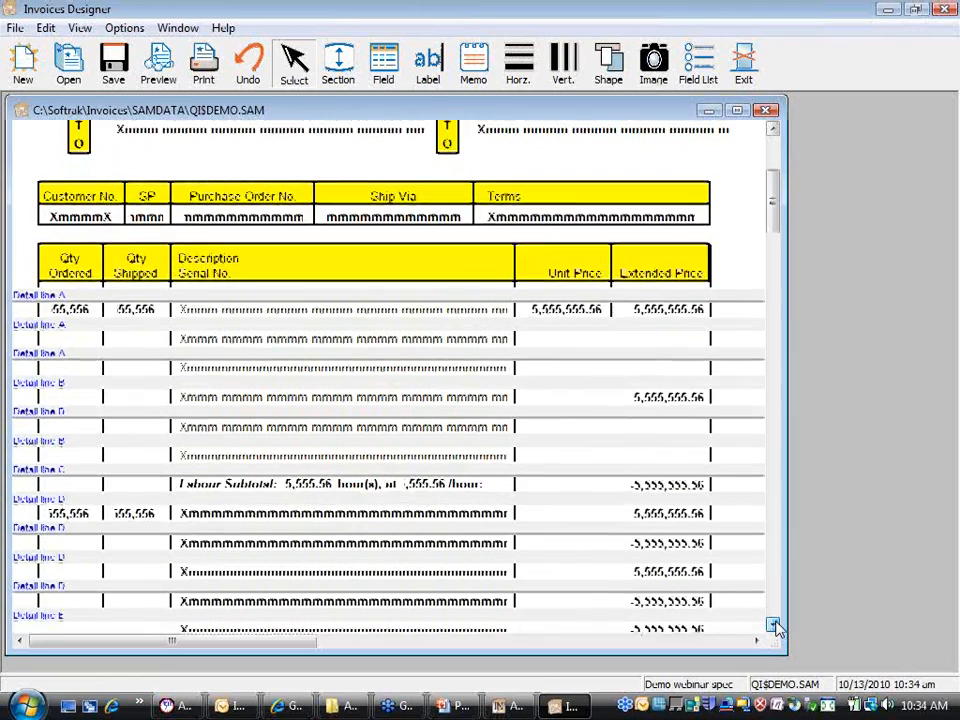
pyautogui.click(775, 625)
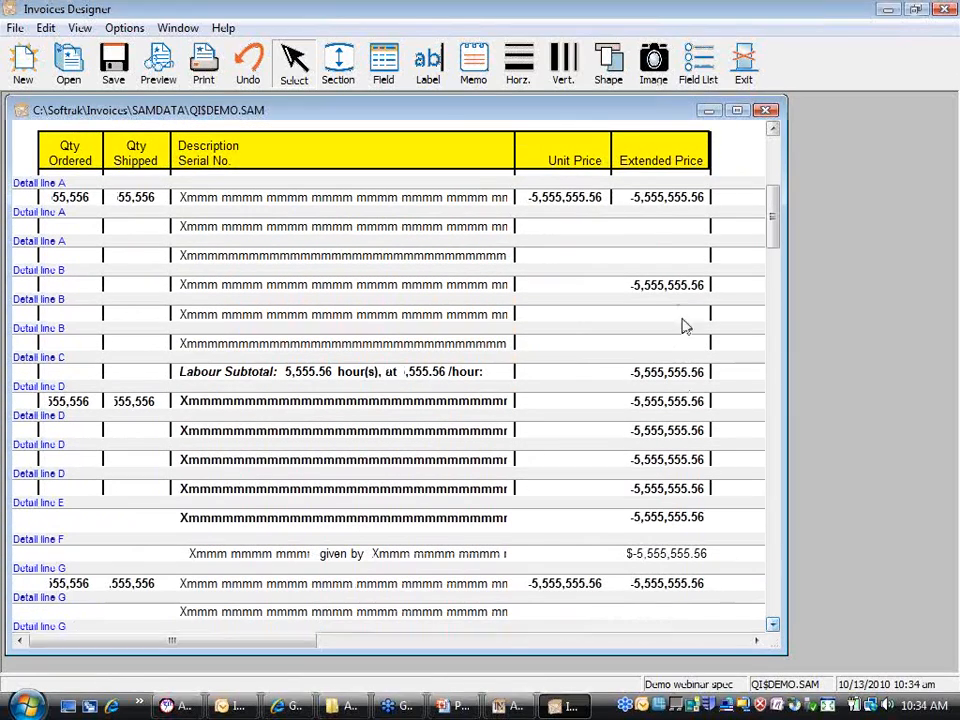
# Step: Lengthen the Unit Price / Extended Price divider down through more detail lines
pyautogui.click(613, 203)
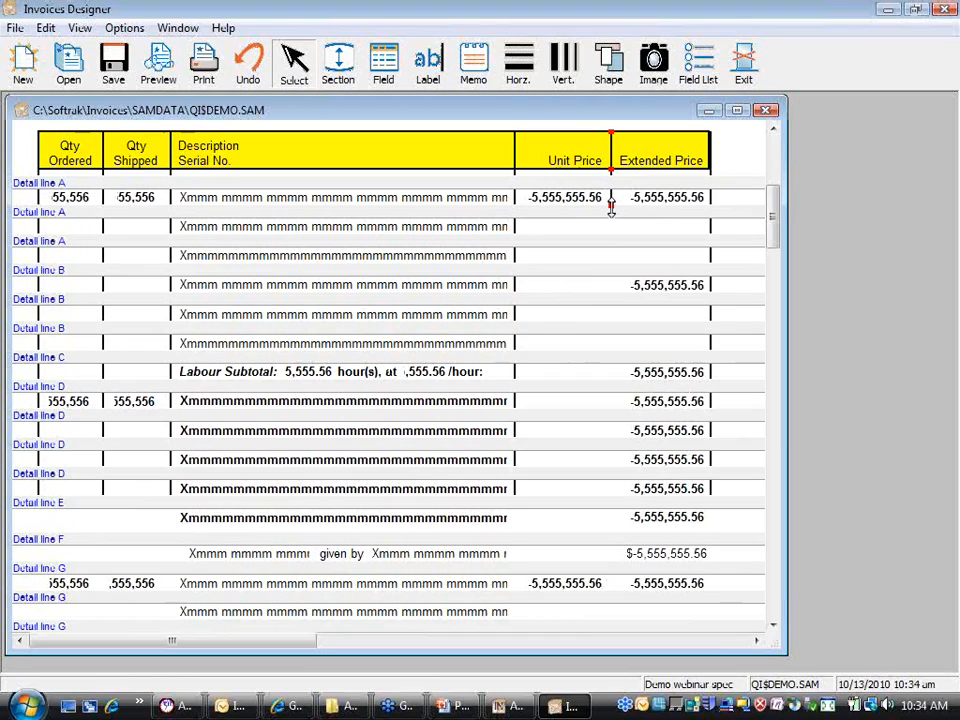
pyautogui.moveTo(611, 205); pyautogui.dragTo(627, 511)
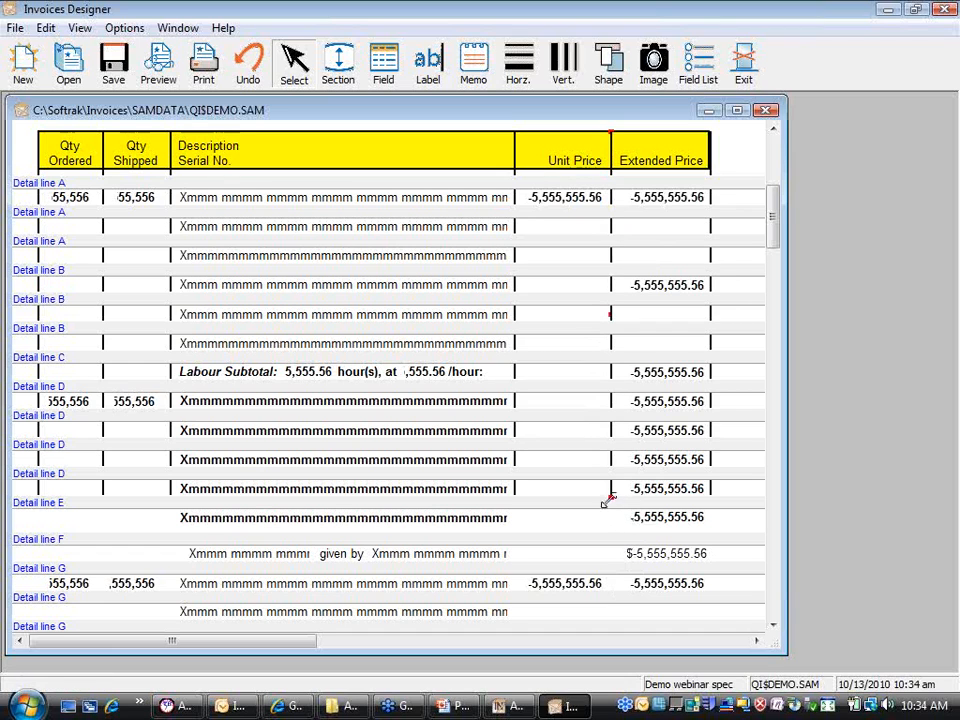
pyautogui.click(774, 259)
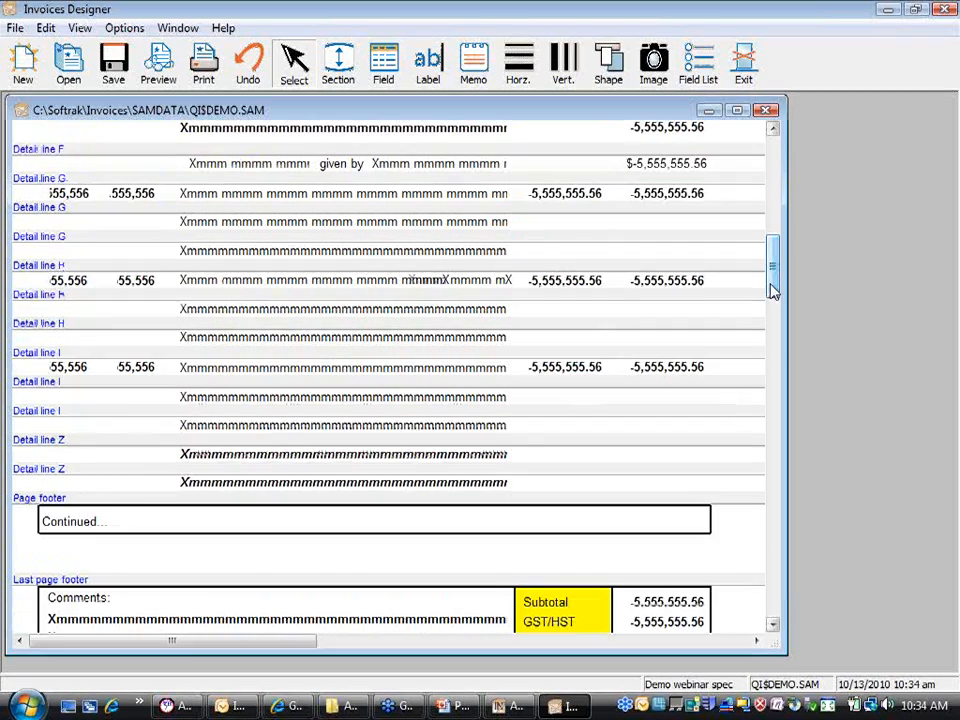
pyautogui.click(773, 129)
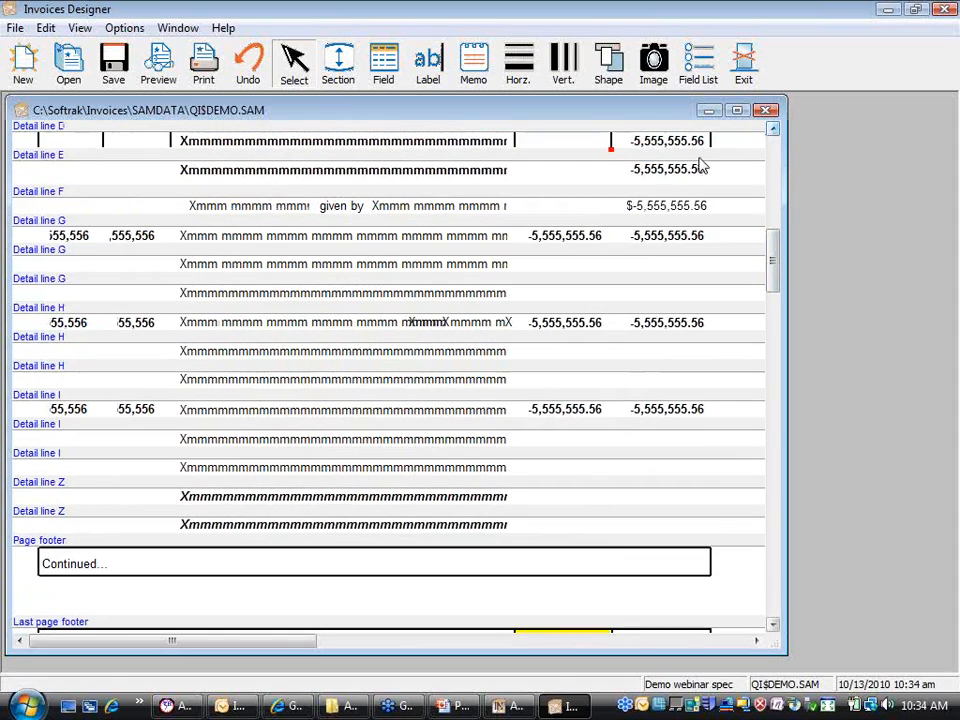
pyautogui.click(613, 160)
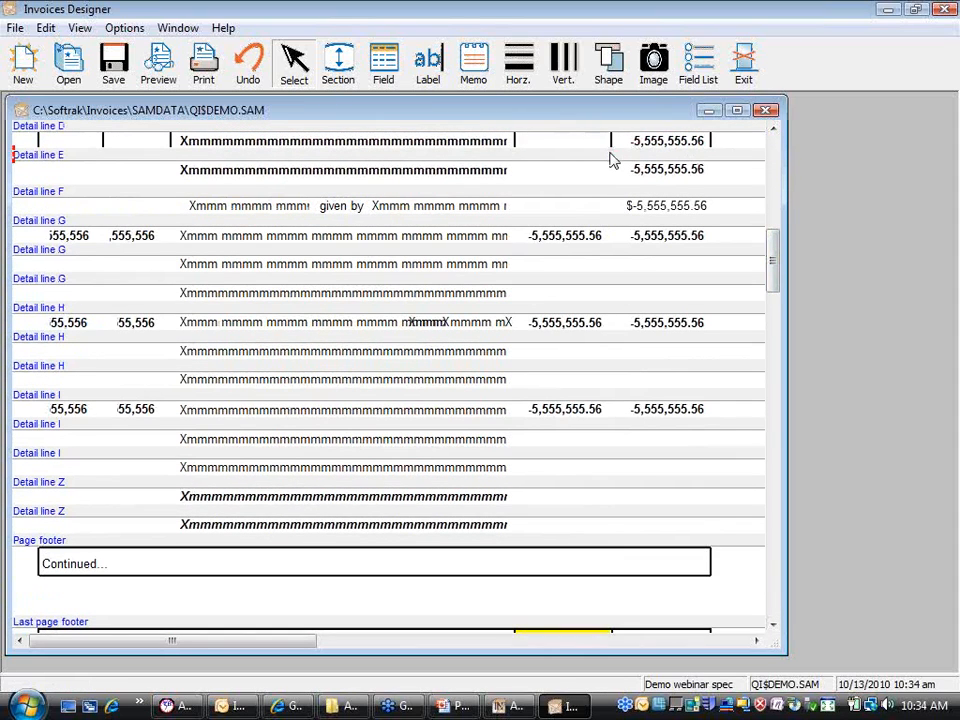
pyautogui.scroll(4, 613, 148)
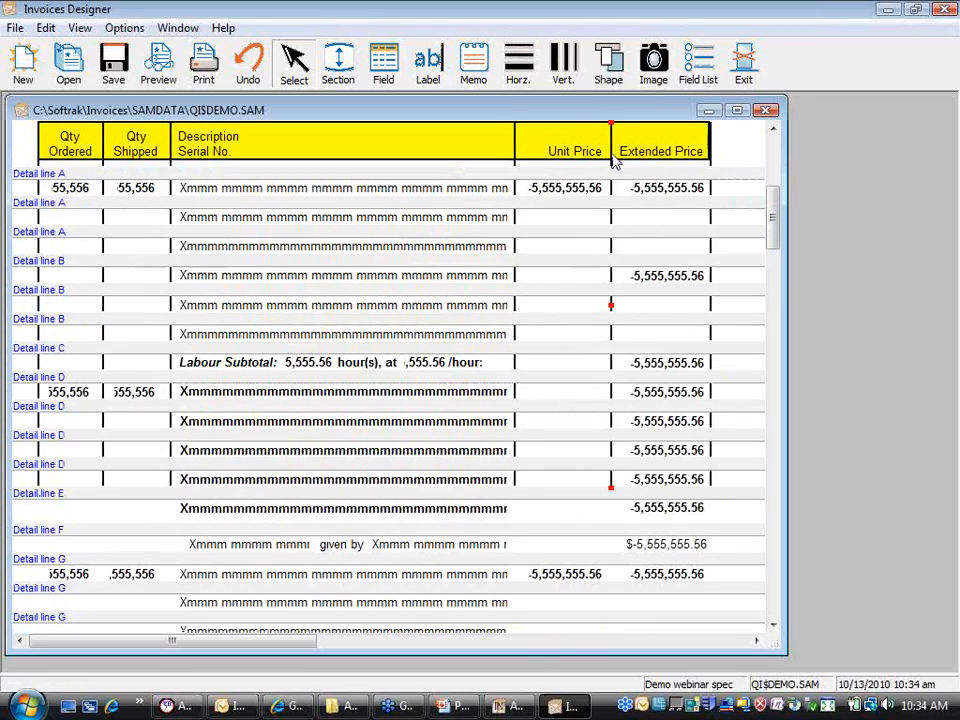
# Step: Extend the divider further through detail lines H, I and Z to the page footer
pyautogui.click(773, 614)
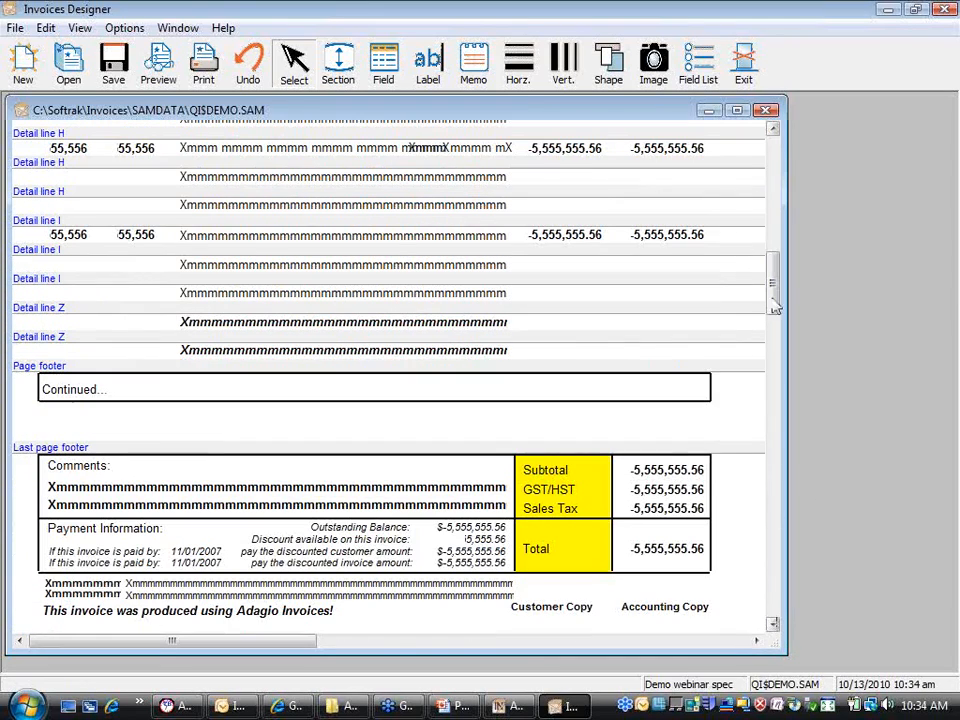
pyautogui.click(774, 131)
pyautogui.click(774, 131)
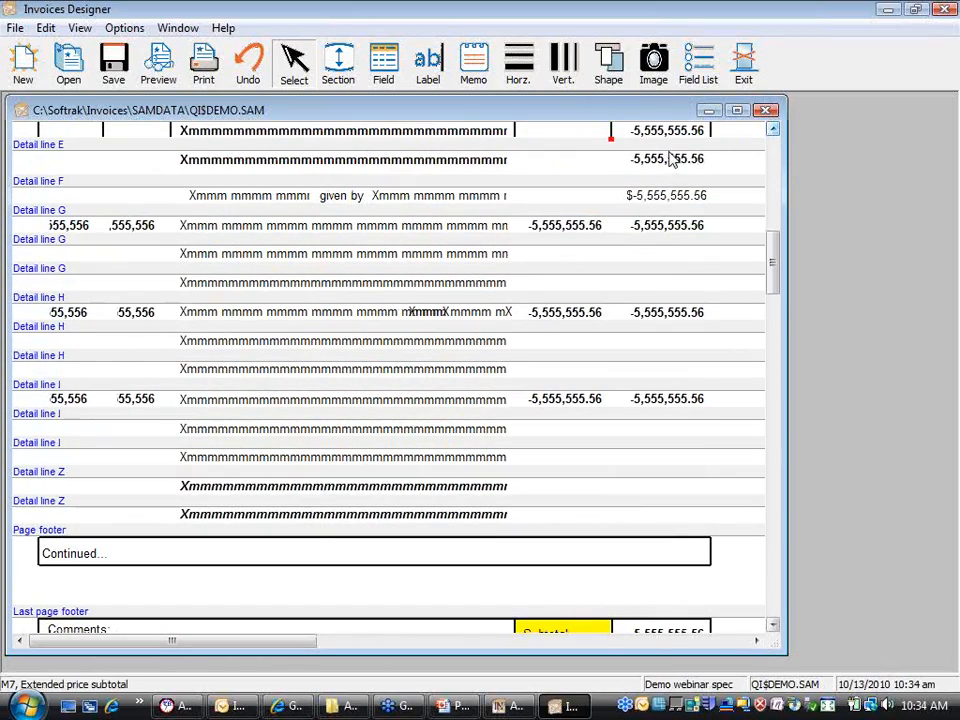
pyautogui.moveTo(613, 141); pyautogui.dragTo(600, 531)
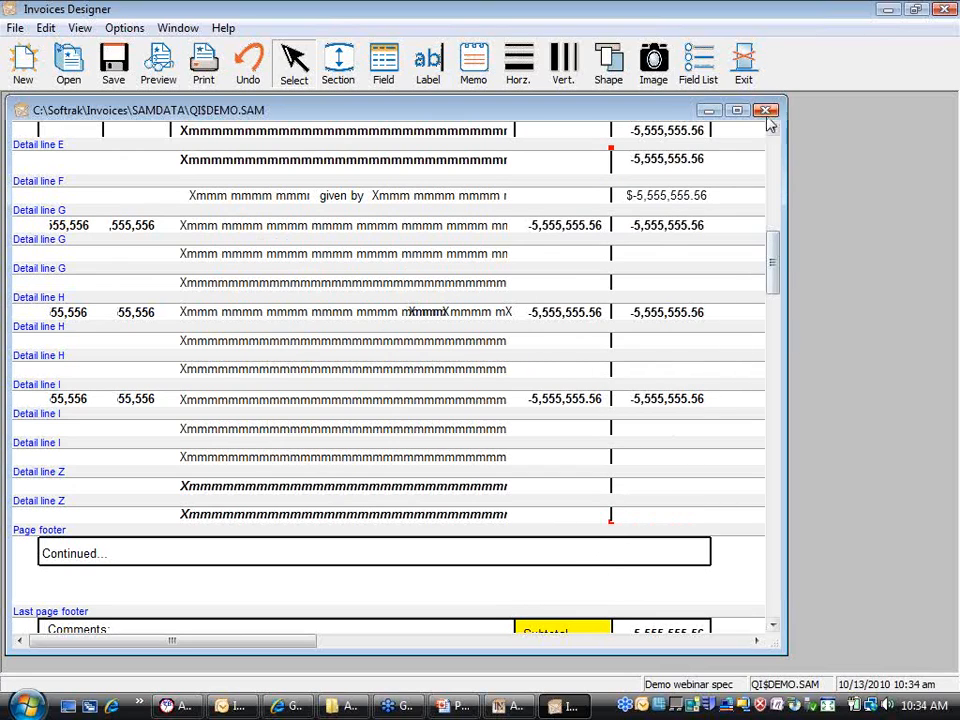
pyautogui.scroll(3, 771, 129)
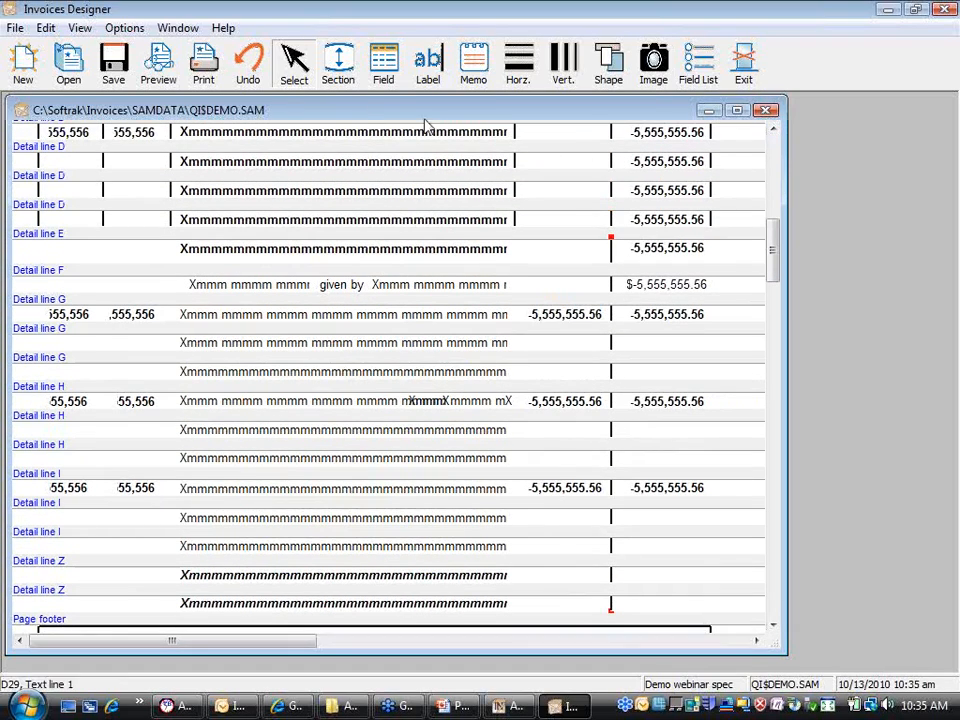
pyautogui.click(158, 66)
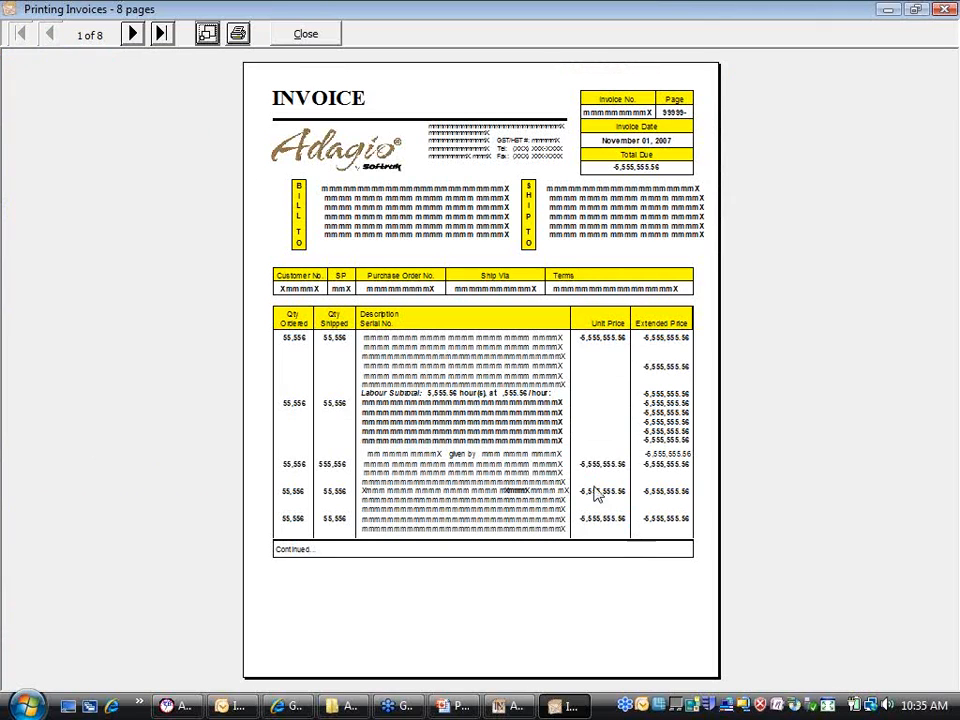
pyautogui.click(305, 34)
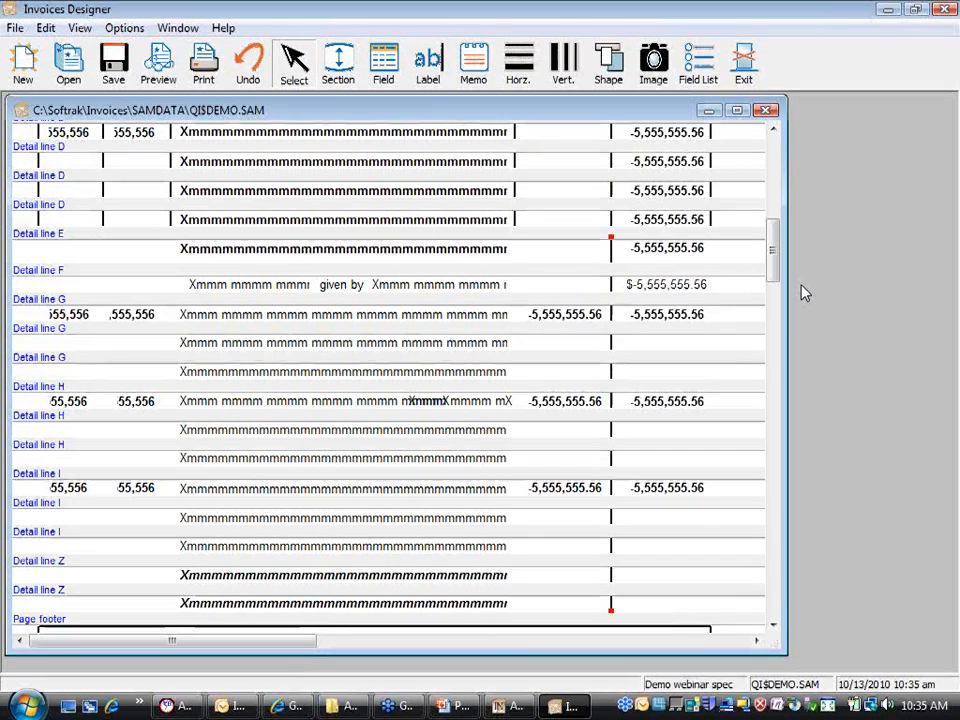
pyautogui.click(773, 130)
# Step: Select the Detail line E description field, then add the Detail line F 'given by' text
pyautogui.moveTo(773, 130); pyautogui.dragTo(773, 132)
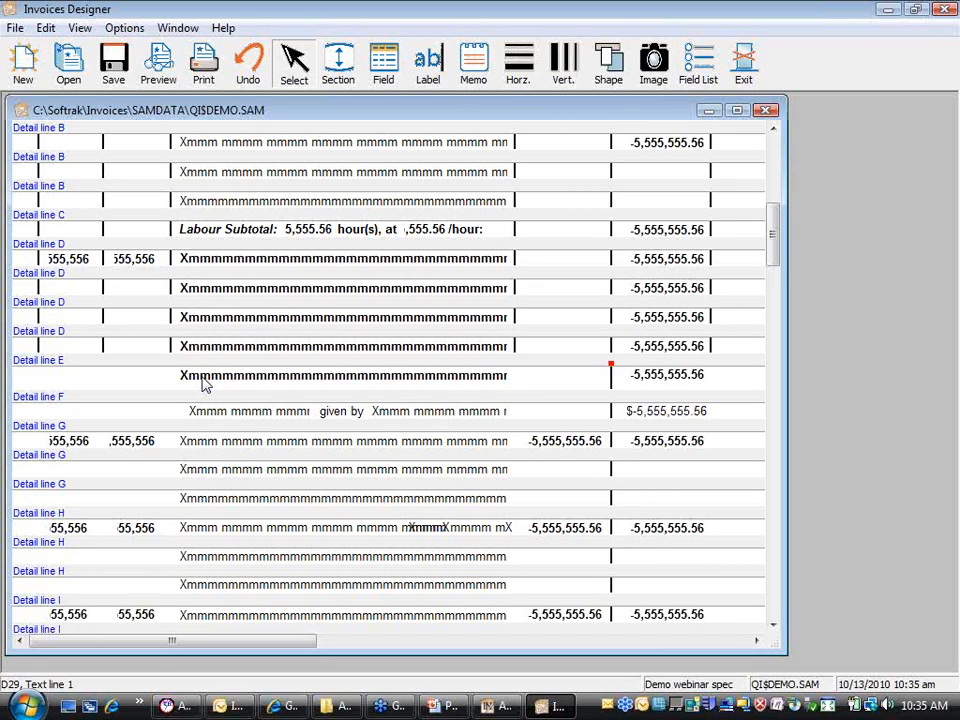
pyautogui.click(203, 385)
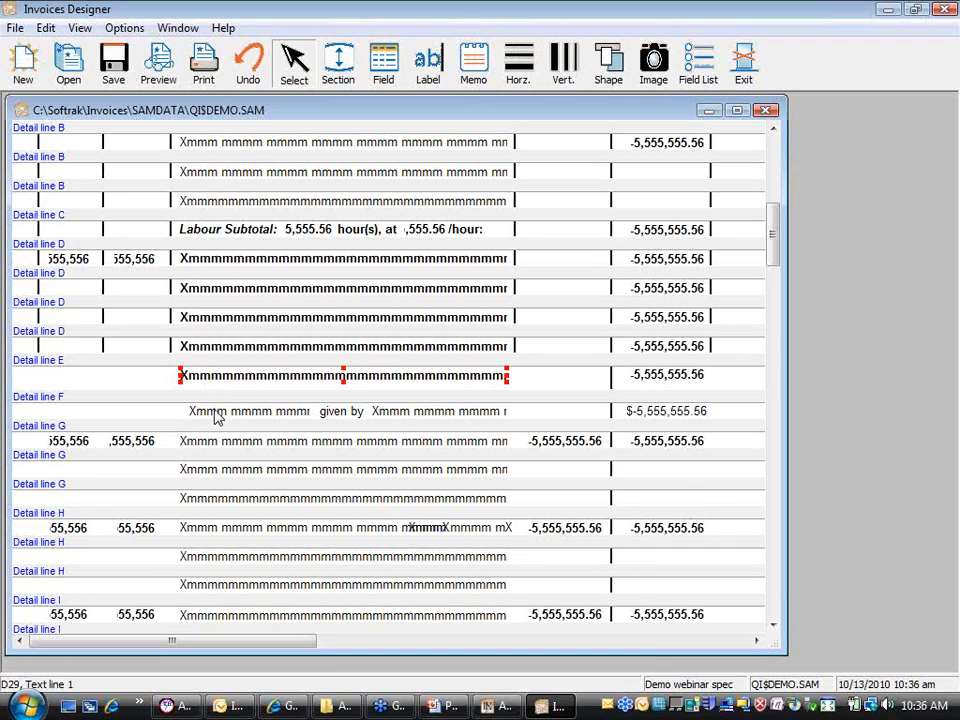
pyautogui.click(218, 420)
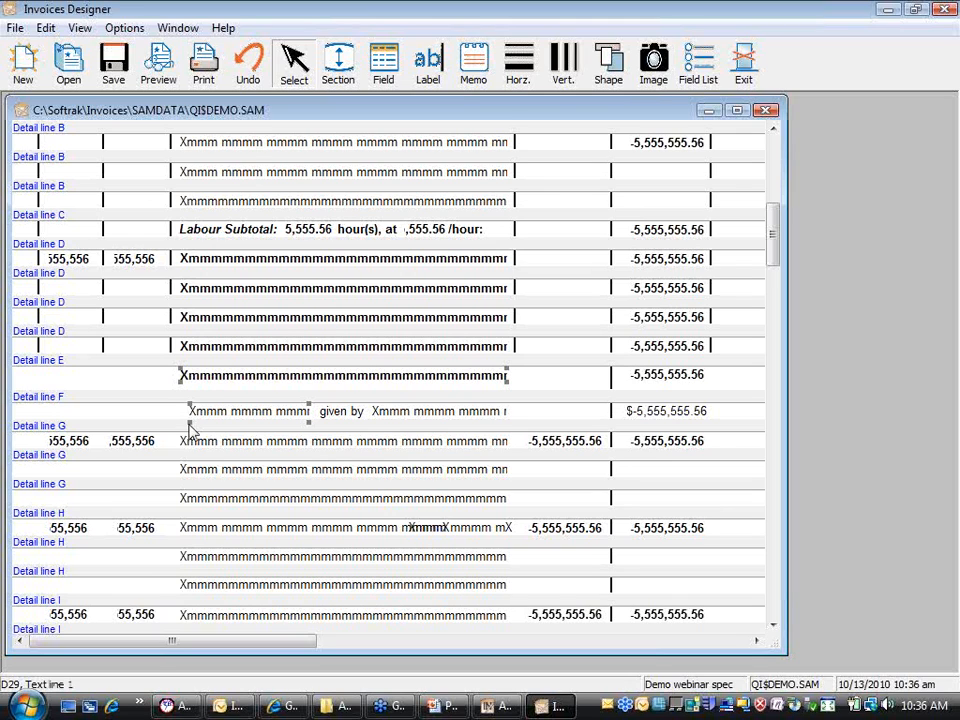
# Step: Left-align the Detail line F 'given by' text with the Detail line E description
pyautogui.rightClick(198, 415)
pyautogui.moveTo(317, 480)
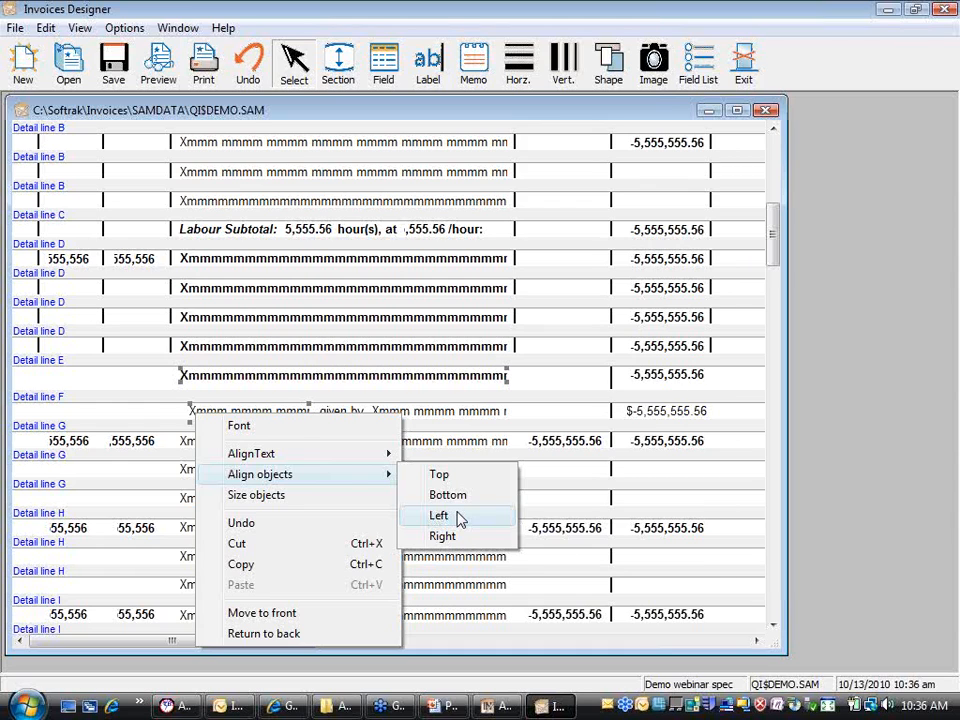
pyautogui.click(459, 516)
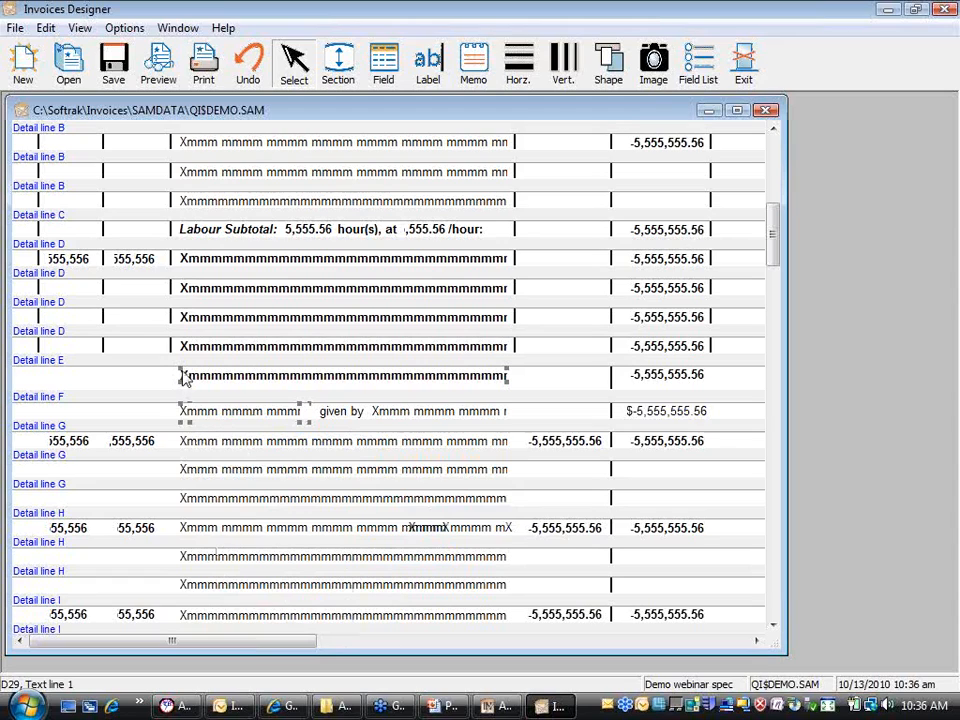
pyautogui.click(173, 414)
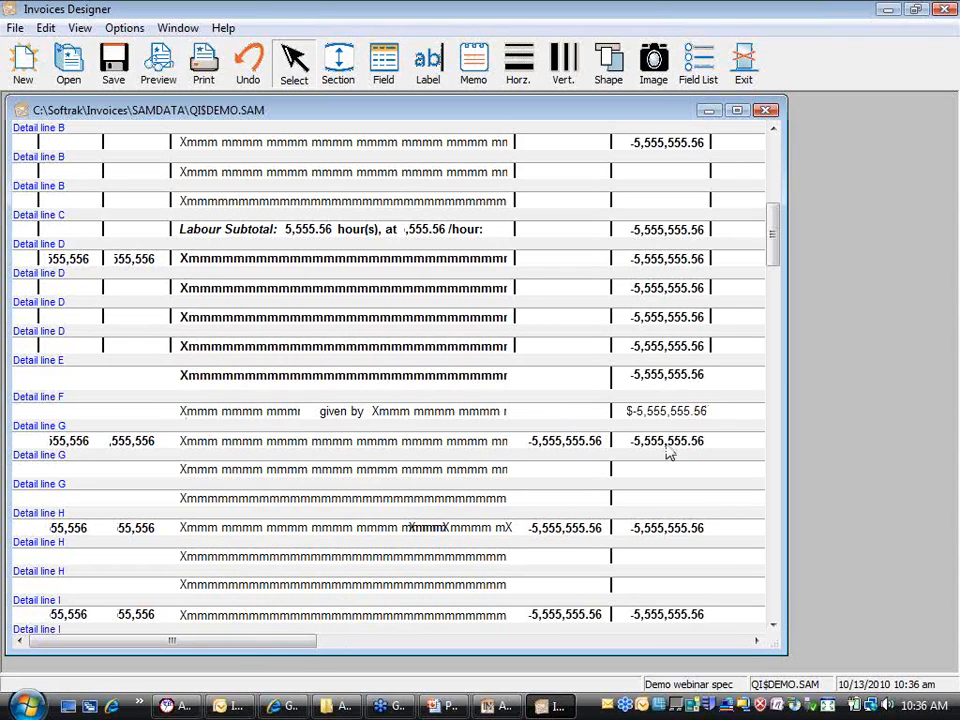
# Step: Right-align the Detail line E and Detail line F amount fields
pyautogui.click(699, 386)
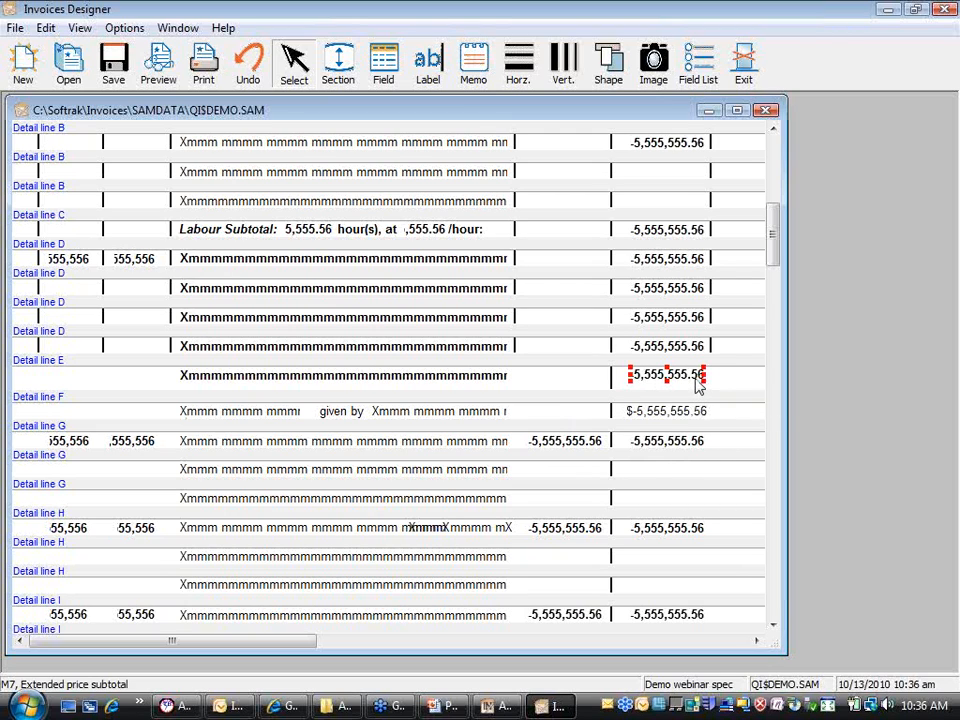
pyautogui.keyDown('shift'); pyautogui.click(690, 420); pyautogui.keyUp('shift')
pyautogui.rightClick(688, 420)
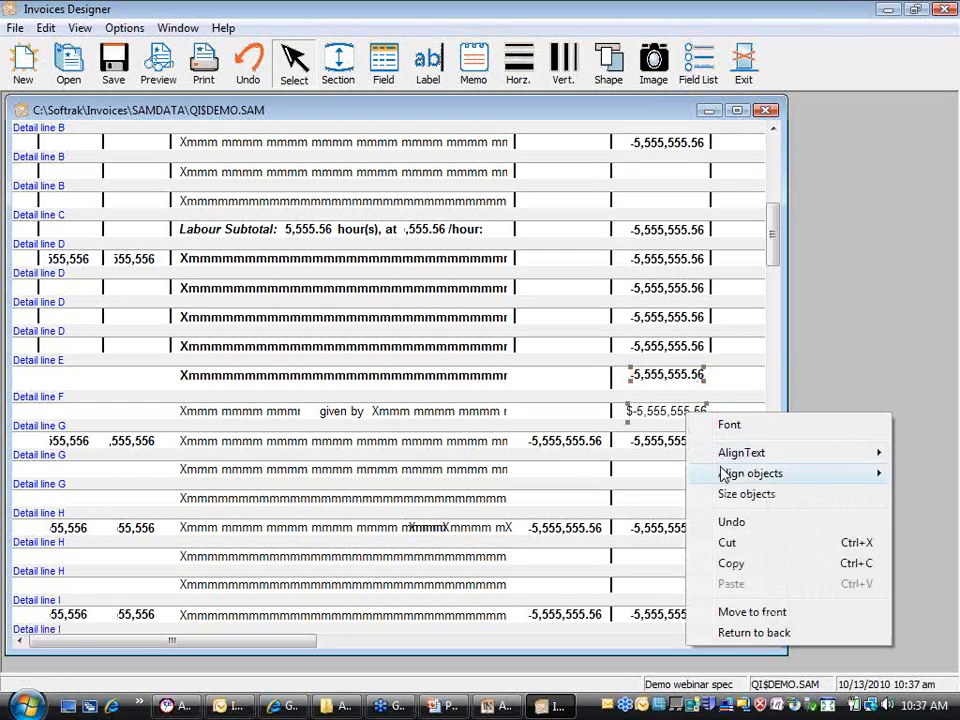
pyautogui.moveTo(722, 474)
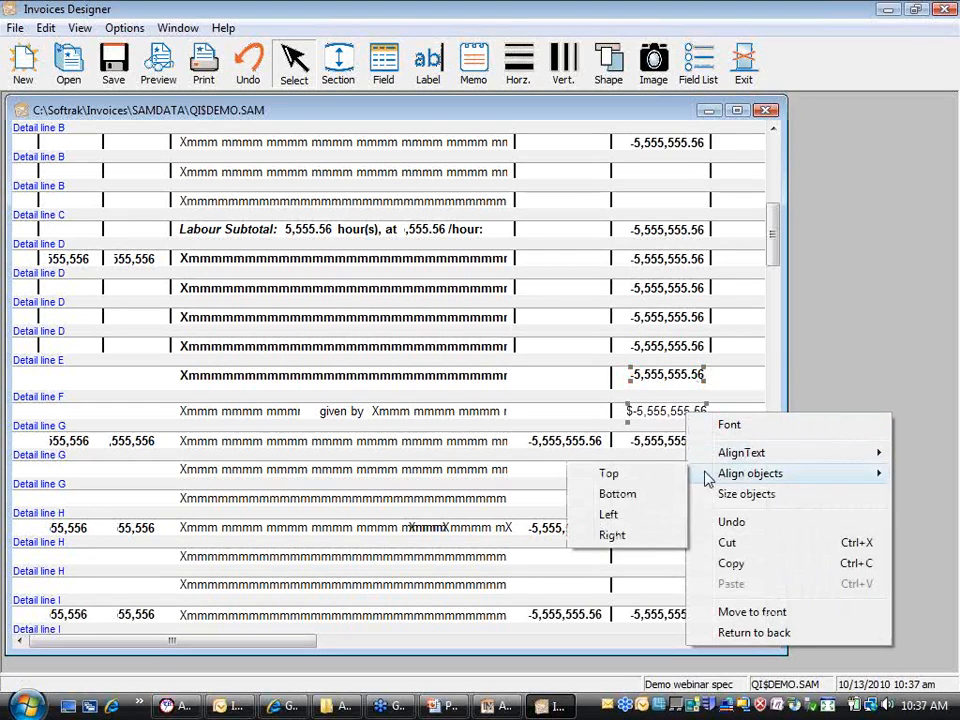
pyautogui.click(620, 535)
pyautogui.click(739, 417)
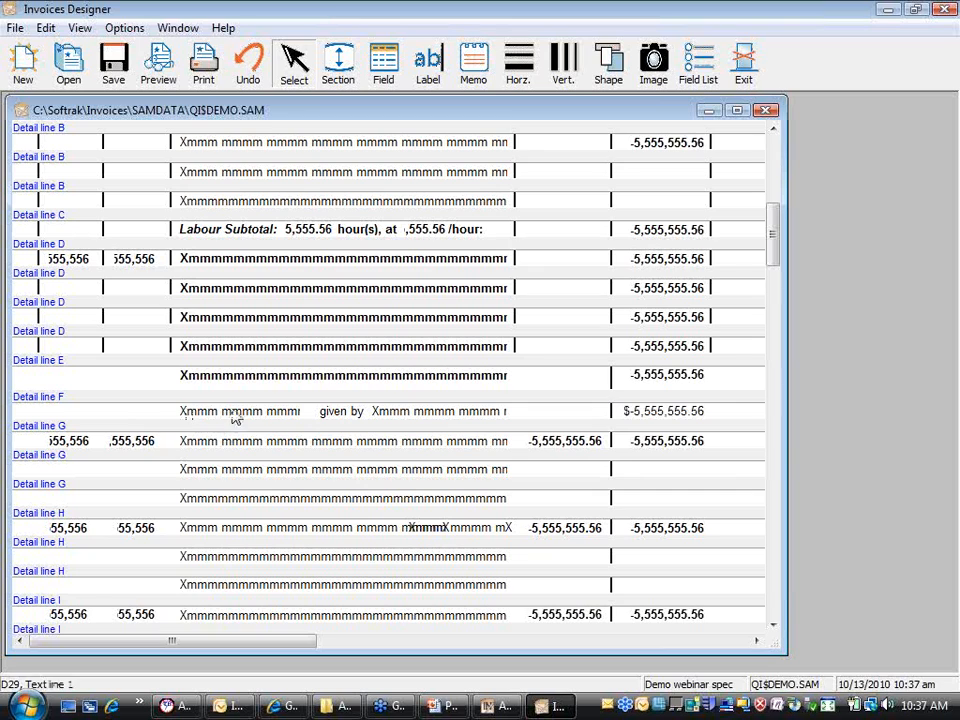
# Step: Top-align the three Detail line F text fields
pyautogui.moveTo(388, 418); pyautogui.dragTo(536, 415)
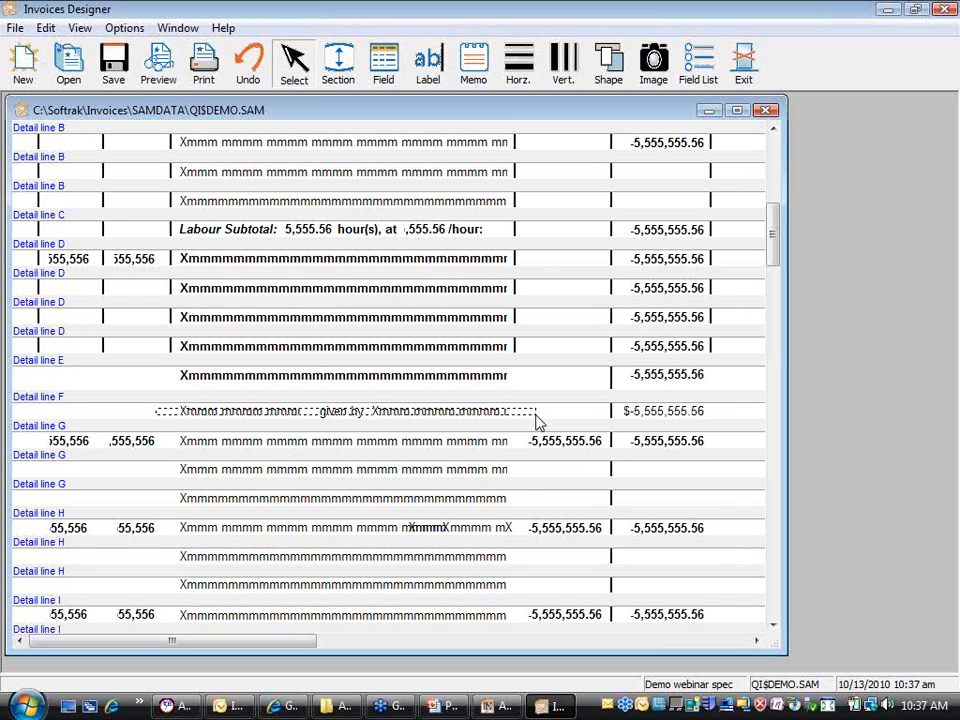
pyautogui.moveTo(538, 422); pyautogui.dragTo(525, 424)
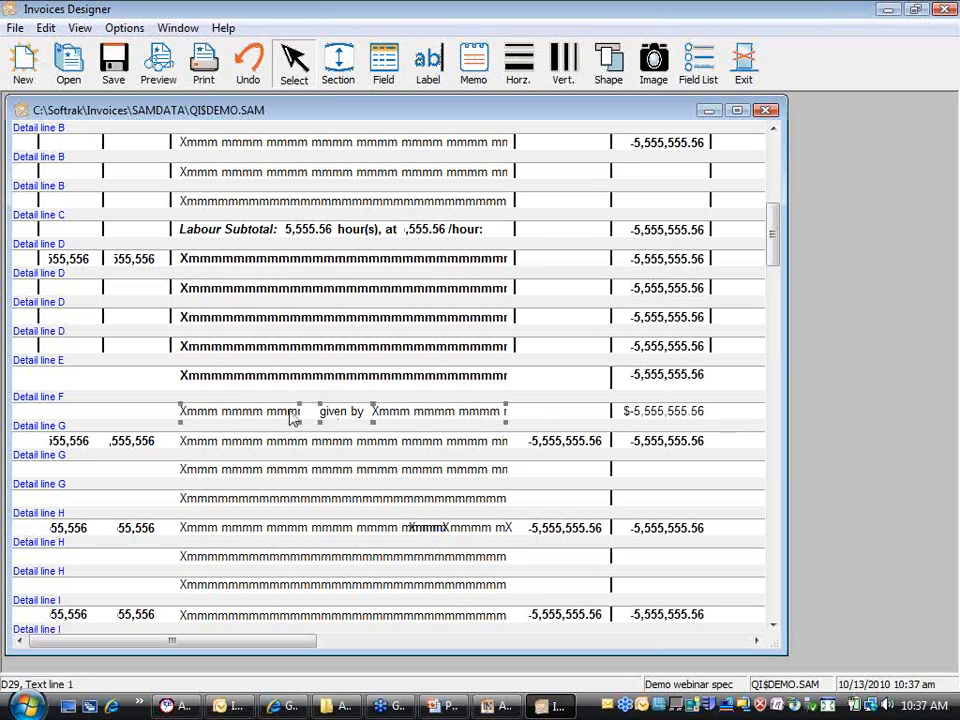
pyautogui.rightClick(396, 420)
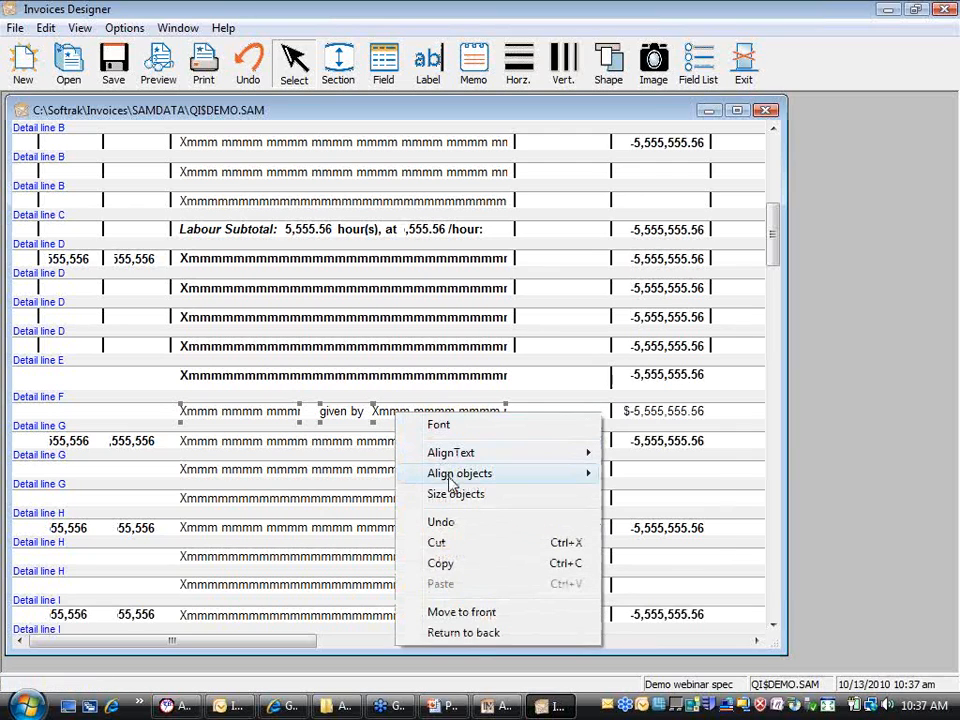
pyautogui.moveTo(450, 483)
pyautogui.click(643, 477)
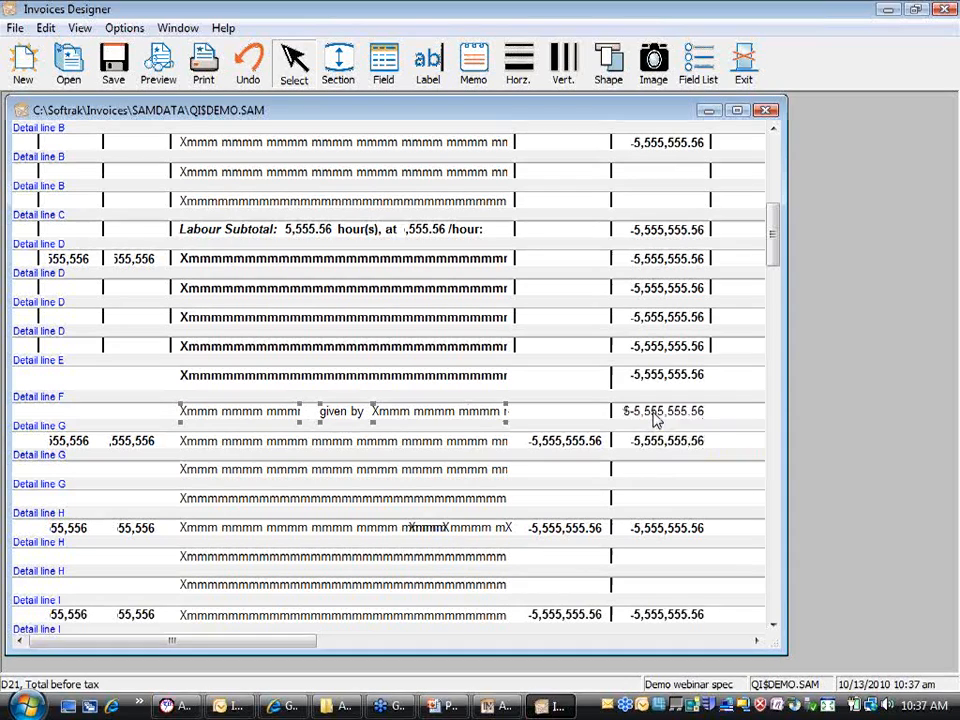
# Step: Top-align the Detail line F text fields with the Total before tax amount
pyautogui.keyDown('shift'); pyautogui.click(655, 420); pyautogui.keyUp('shift')
pyautogui.rightClick(655, 420)
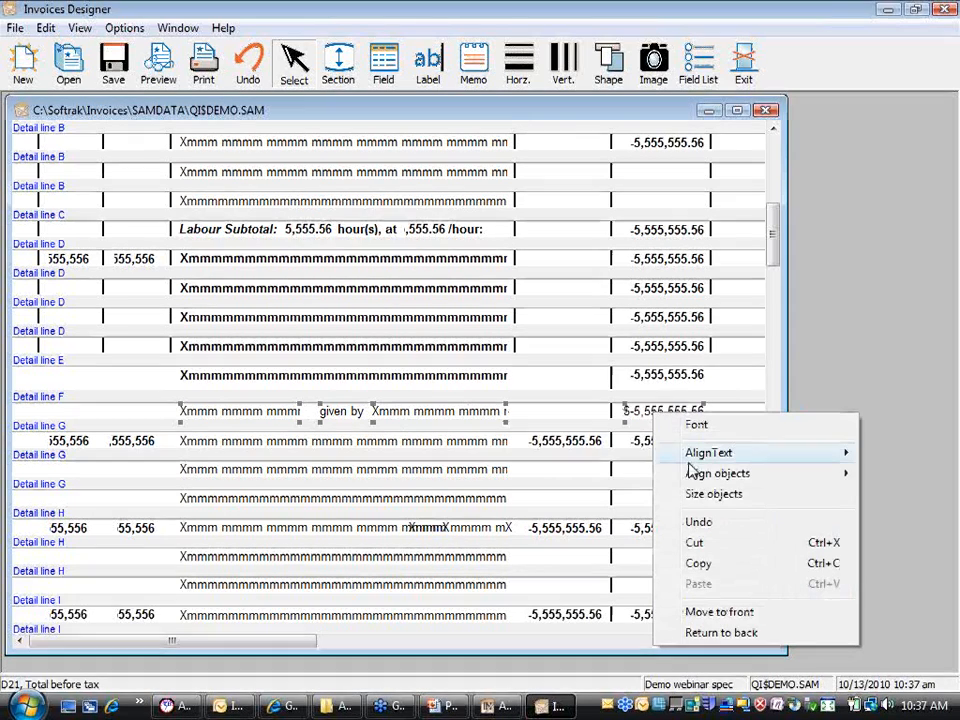
pyautogui.moveTo(720, 473)
pyautogui.click(600, 475)
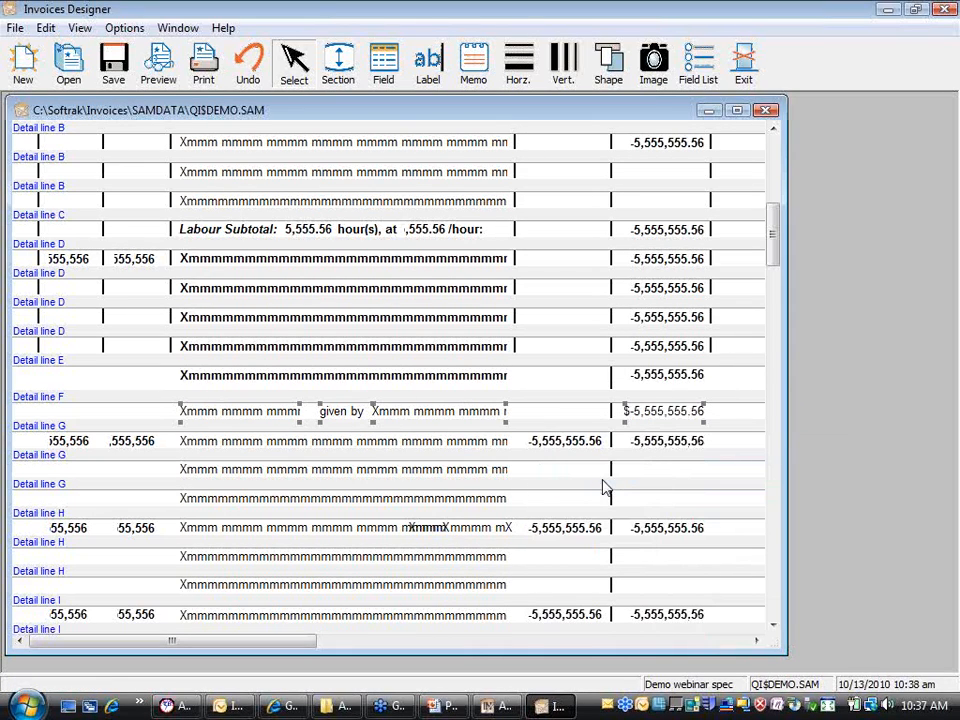
pyautogui.click(528, 416)
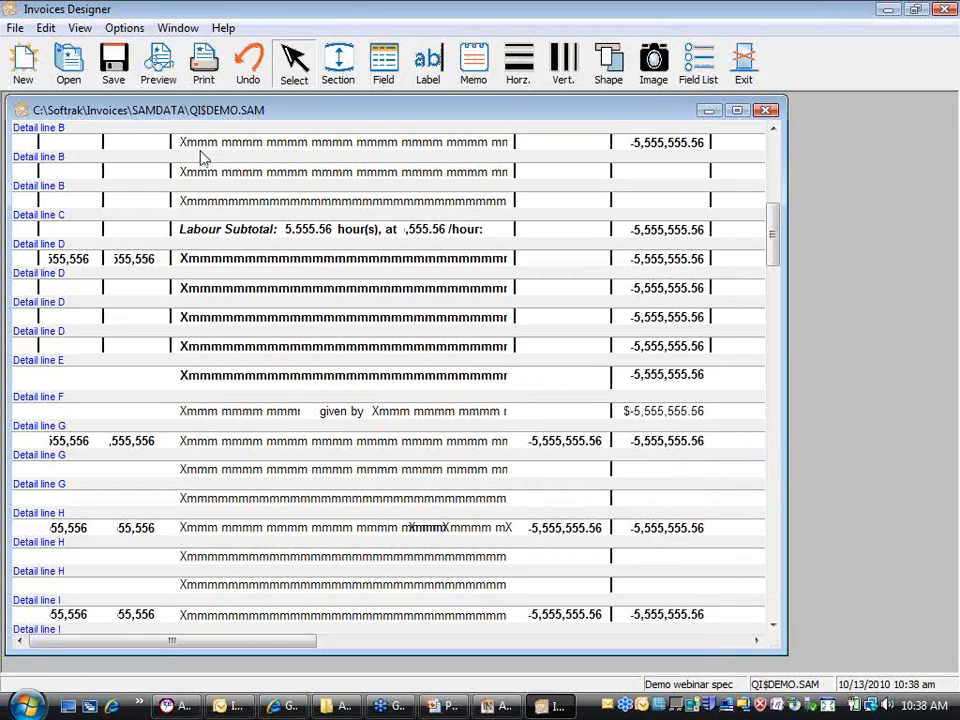
# Step: Save the invoice spec and verify the three Detail line F text fields select together
pyautogui.click(126, 87)
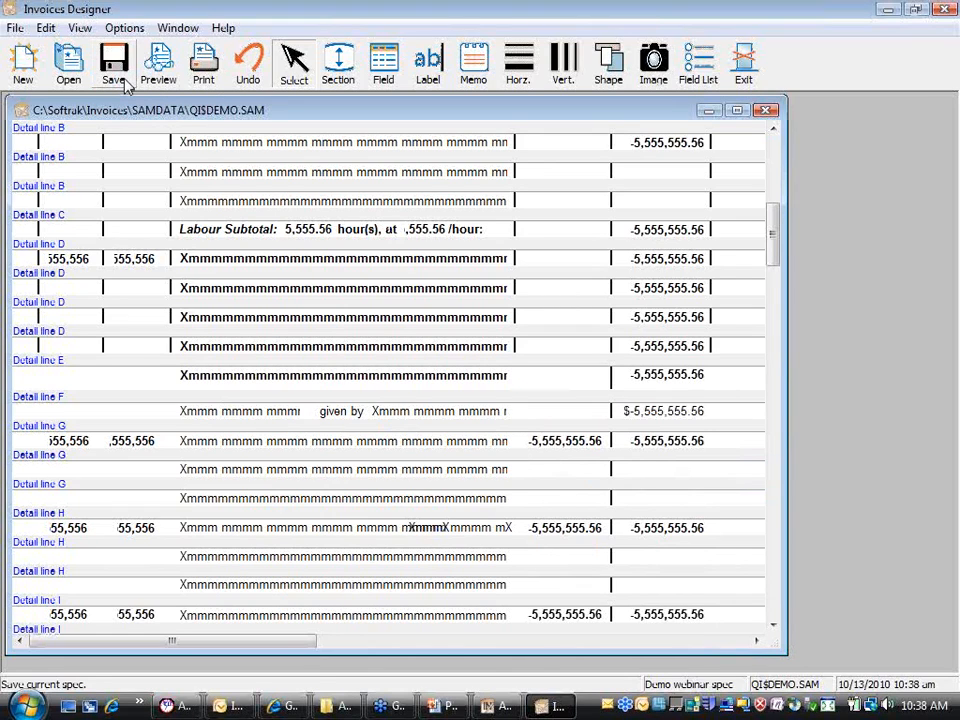
pyautogui.click(272, 420)
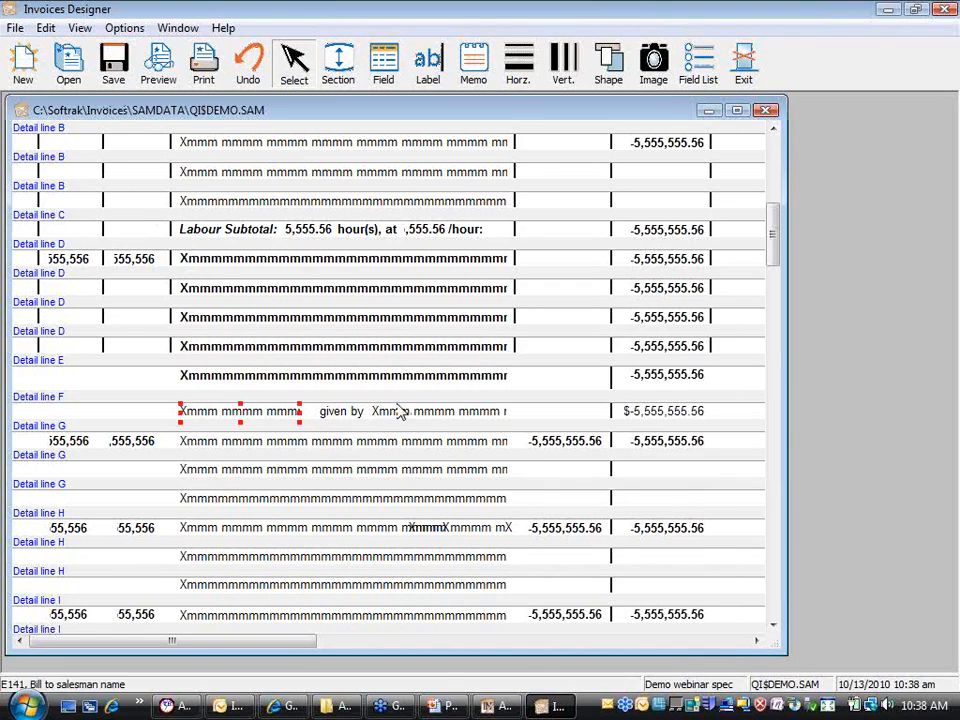
pyautogui.moveTo(521, 412); pyautogui.dragTo(247, 409)
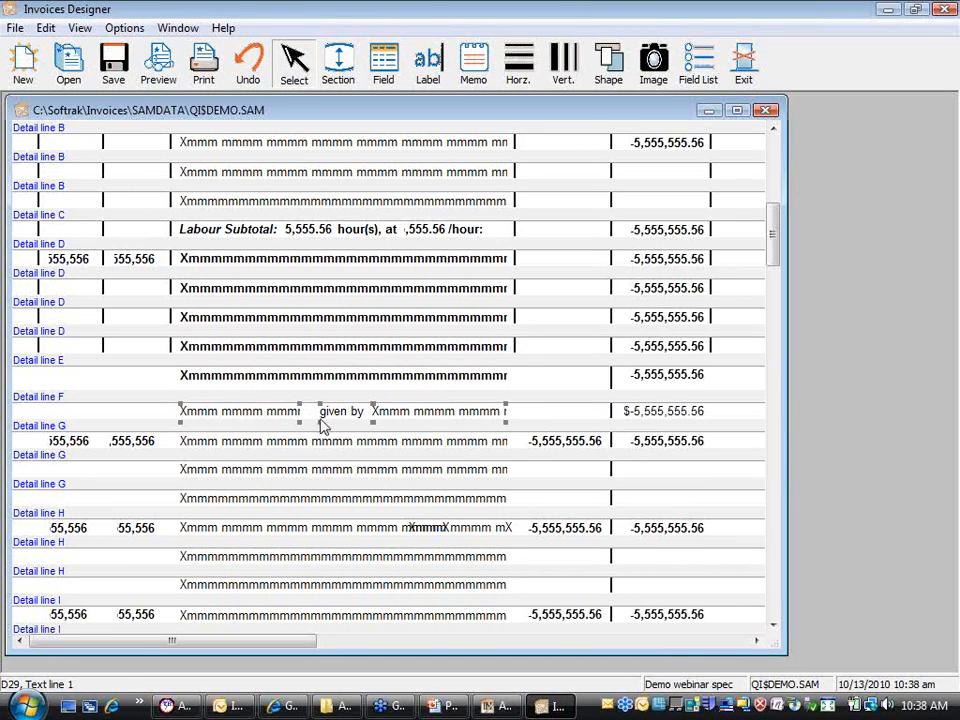
pyautogui.click(523, 423)
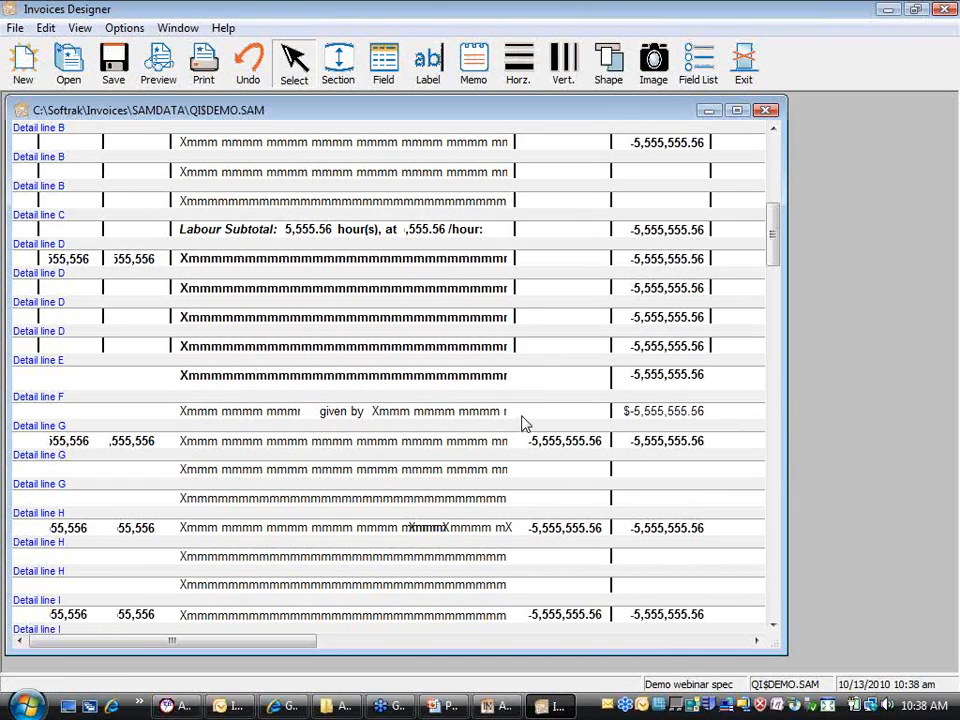
# Step: Recheck the Detail line F selection including Total before tax, then scroll to the header
pyautogui.moveTo(147, 411); pyautogui.dragTo(681, 418)
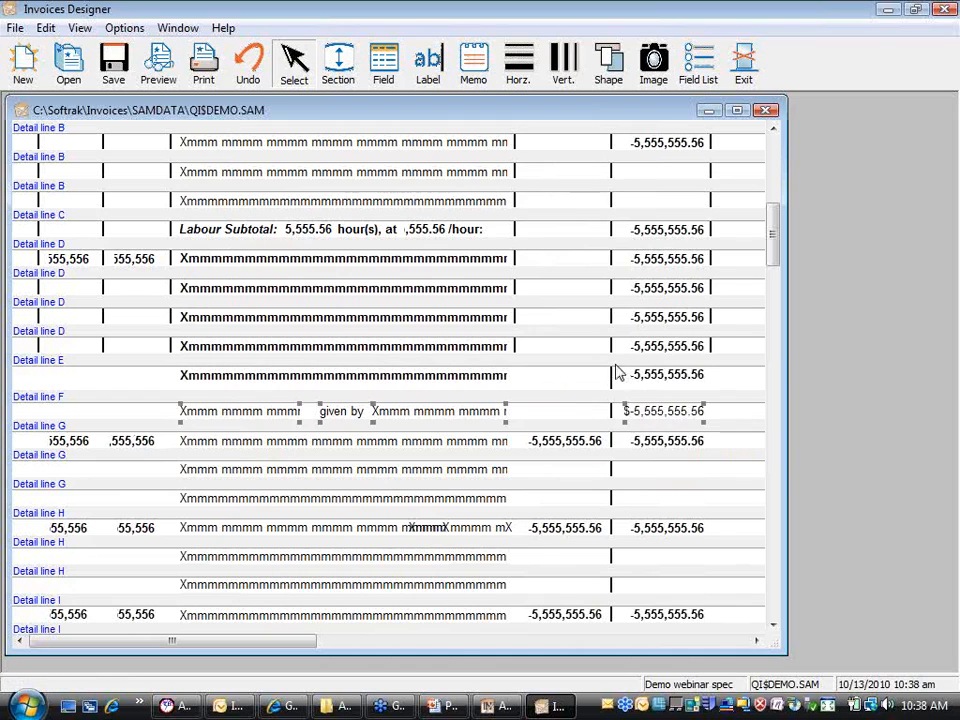
pyautogui.click(582, 418)
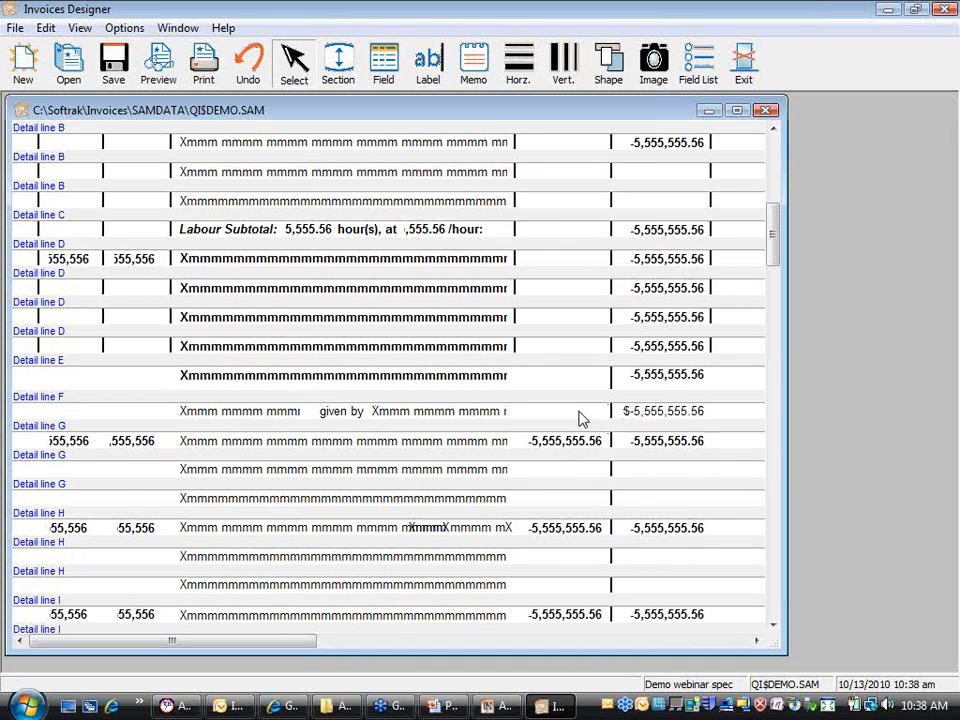
pyautogui.click(208, 418)
pyautogui.keyDown('shift'); pyautogui.click(676, 411); pyautogui.keyUp('shift')
pyautogui.click(548, 416)
pyautogui.moveTo(780, 257); pyautogui.dragTo(778, 160)
# Step: Shorten the last, fourth and third Bill To address fields to differing widths
pyautogui.click(305, 392)
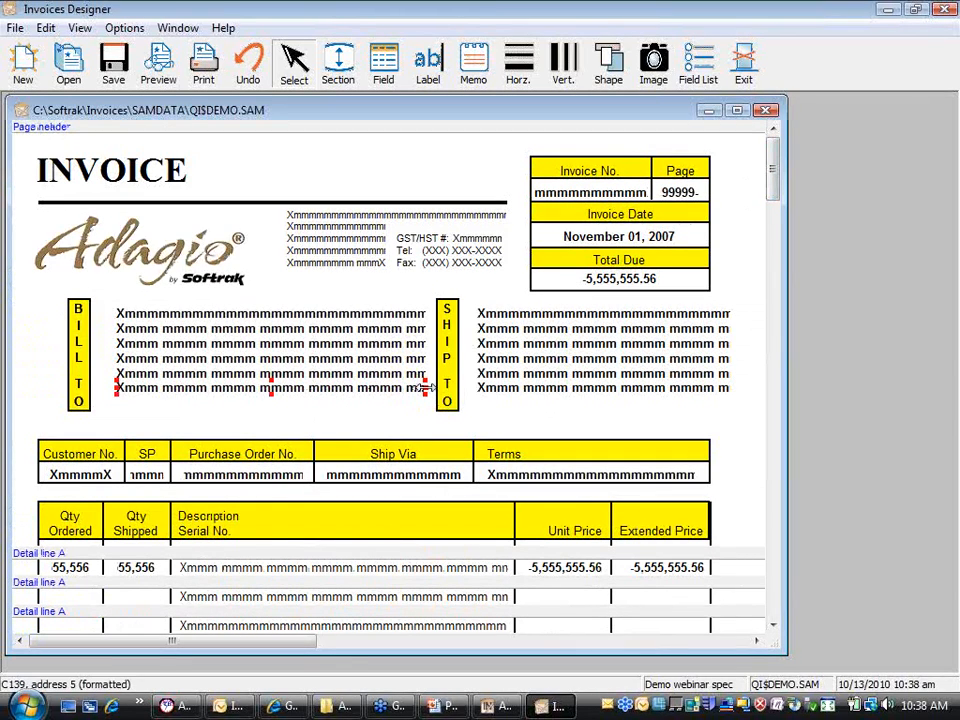
pyautogui.moveTo(425, 388); pyautogui.dragTo(262, 396)
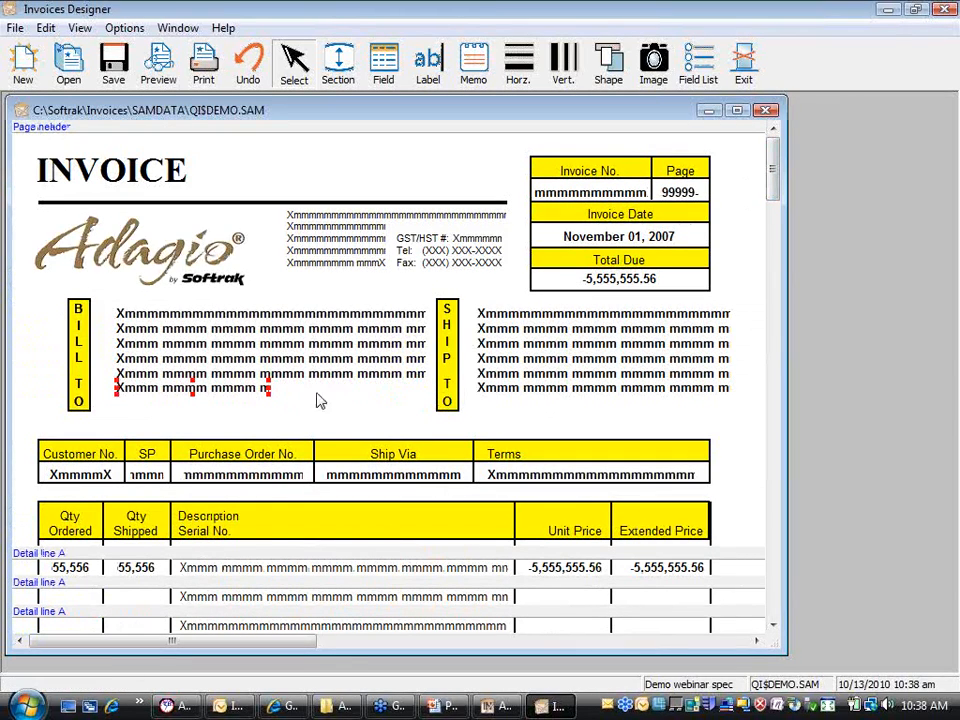
pyautogui.click(424, 376)
pyautogui.moveTo(426, 377); pyautogui.dragTo(352, 372)
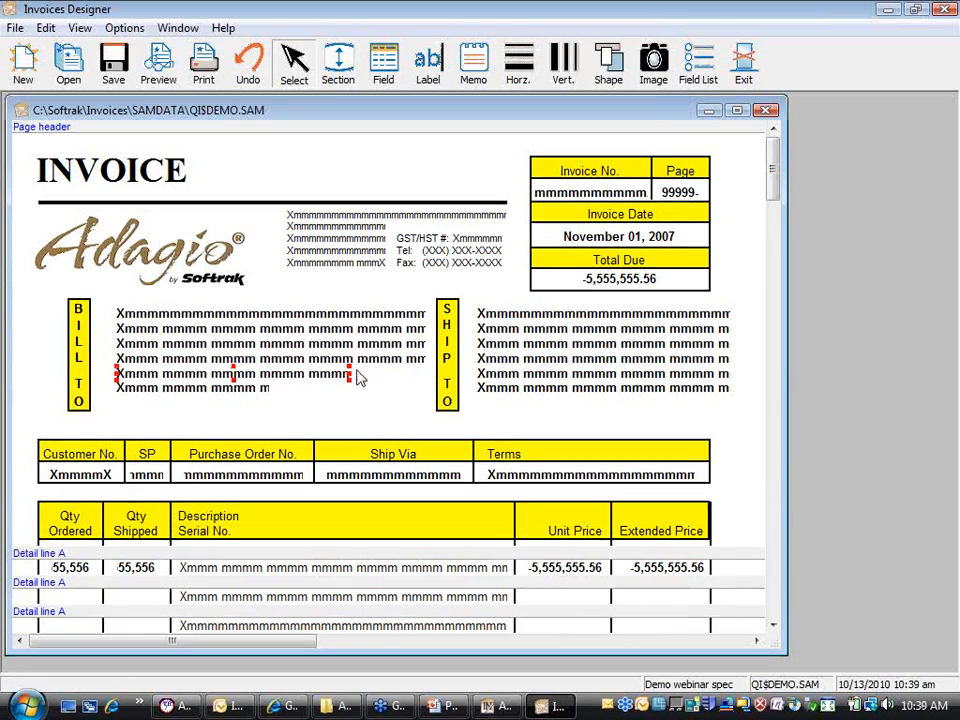
pyautogui.click(424, 359)
pyautogui.moveTo(426, 358); pyautogui.dragTo(312, 358)
# Step: Leave the second Bill To line in place, then marquee-select all Bill To fields for their options
pyautogui.moveTo(424, 334)
pyautogui.mouseDown()
pyautogui.moveTo(418, 328)
pyautogui.moveTo(424, 350)
pyautogui.mouseUp()
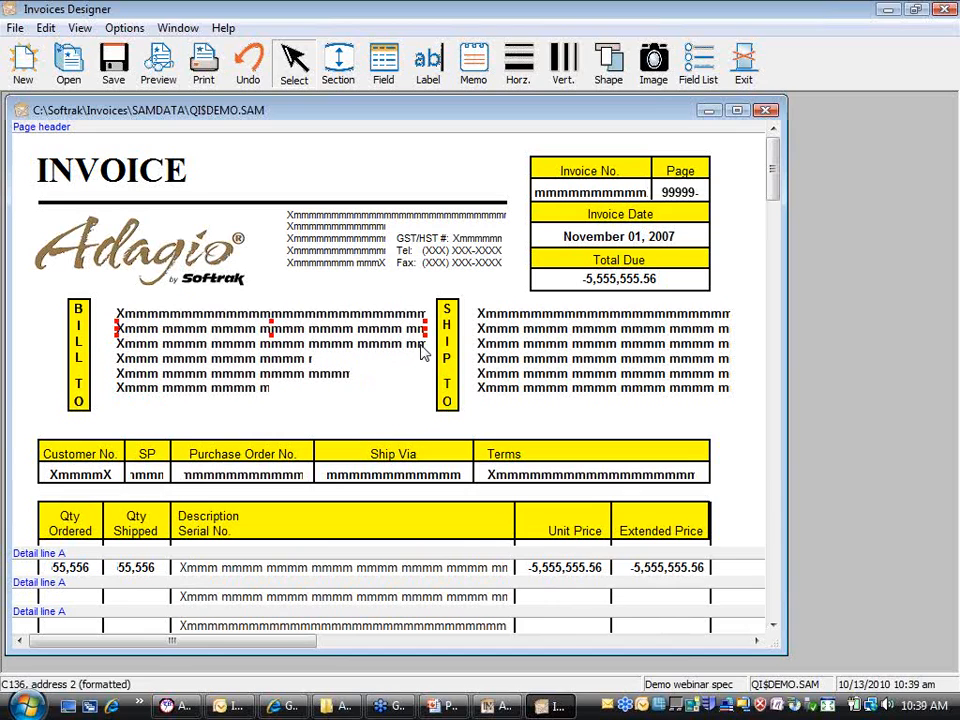
pyautogui.press('Up')
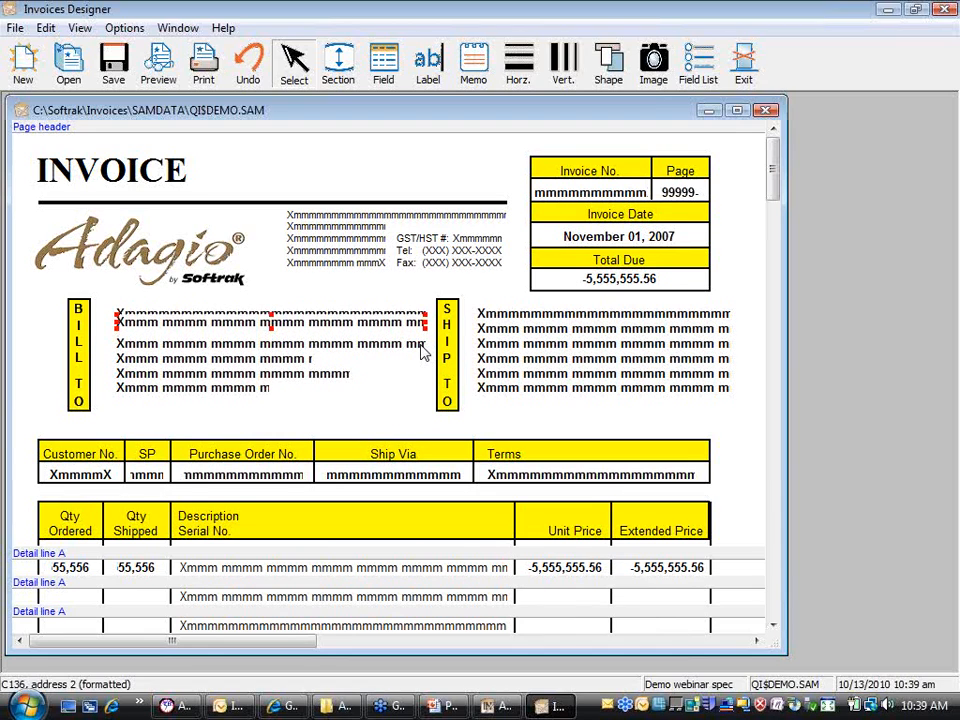
pyautogui.press('Down')
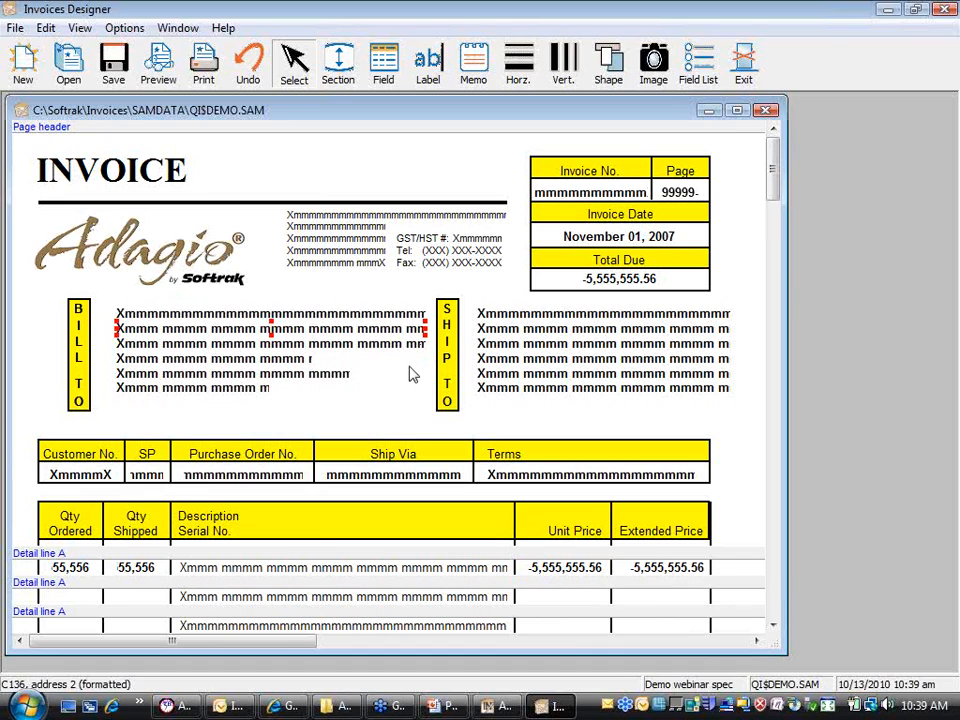
pyautogui.click(290, 316)
pyautogui.moveTo(107, 299); pyautogui.dragTo(310, 412)
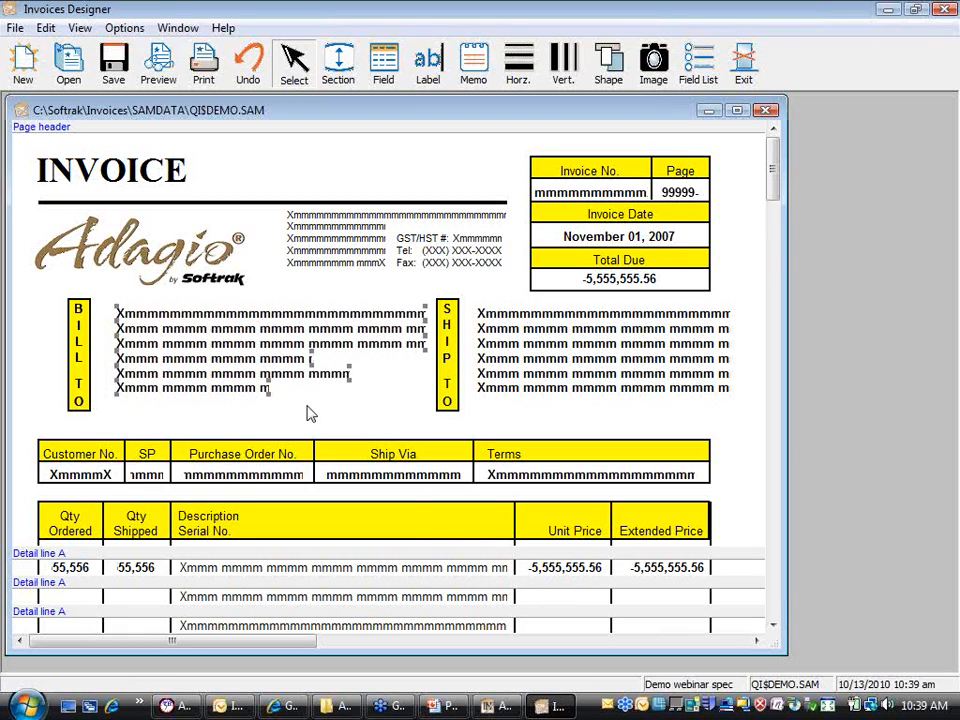
pyautogui.rightClick(218, 388)
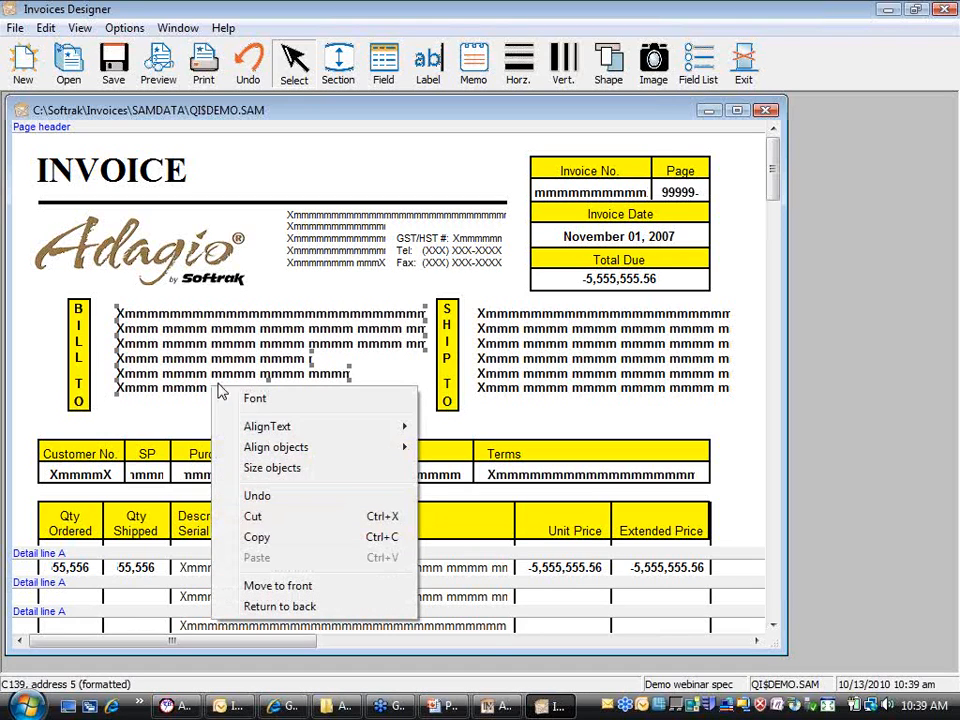
# Step: Give all six Bill To address fields equal width with Size fields set to Grow to largest
pyautogui.click(363, 475)
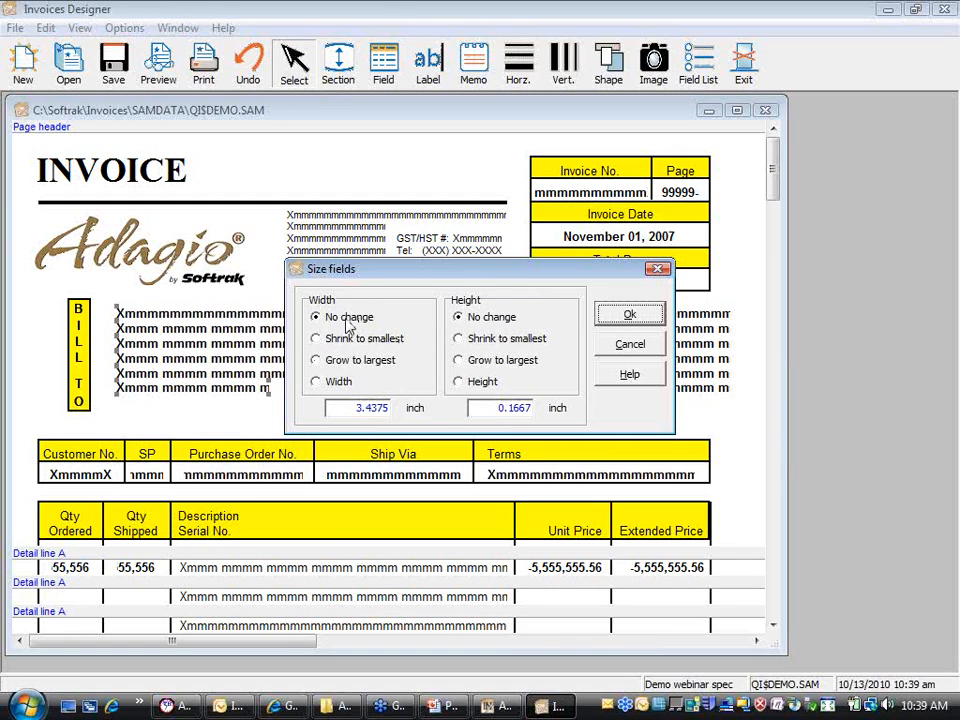
pyautogui.moveTo(371, 275); pyautogui.dragTo(345, 430)
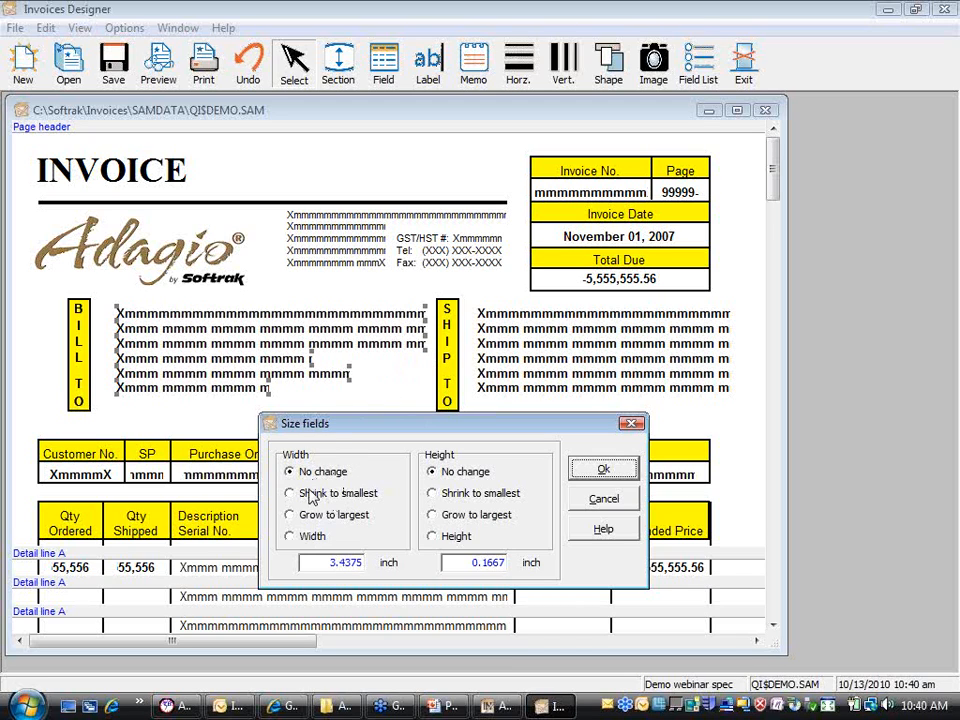
pyautogui.click(290, 514)
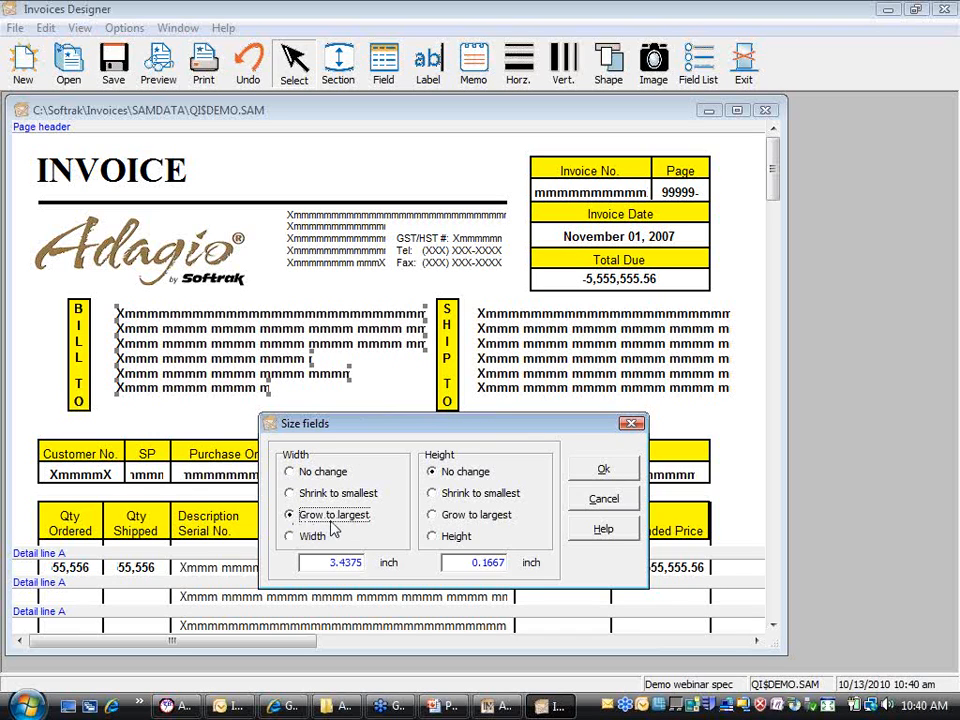
pyautogui.click(614, 476)
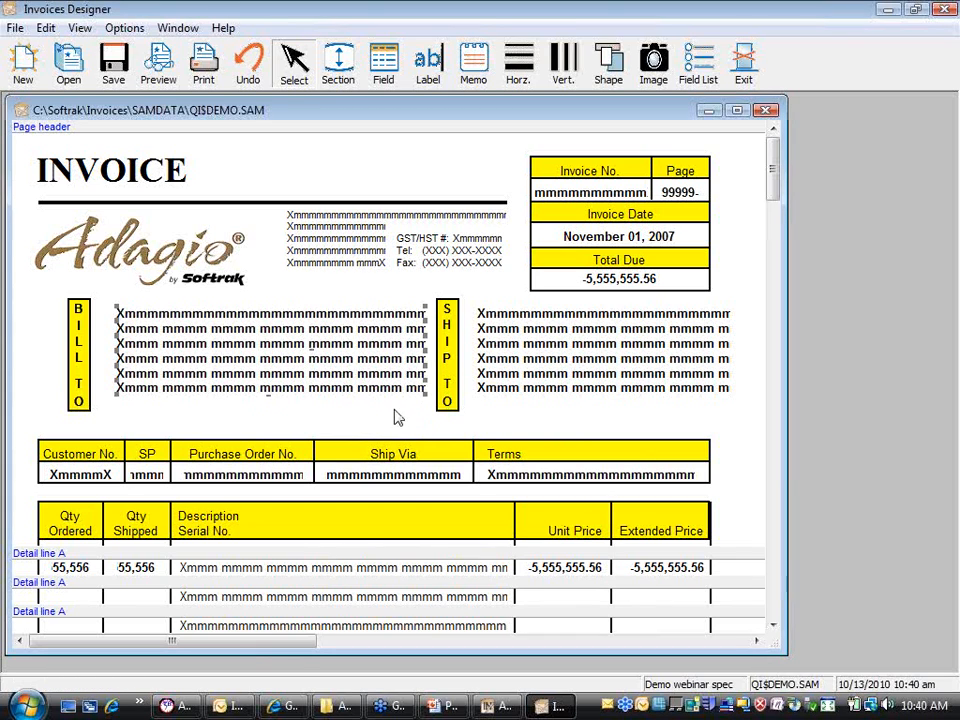
# Step: Size the six Bill To address fields to exactly 3 inches wide, then select the Ship To block
pyautogui.rightClick(373, 392)
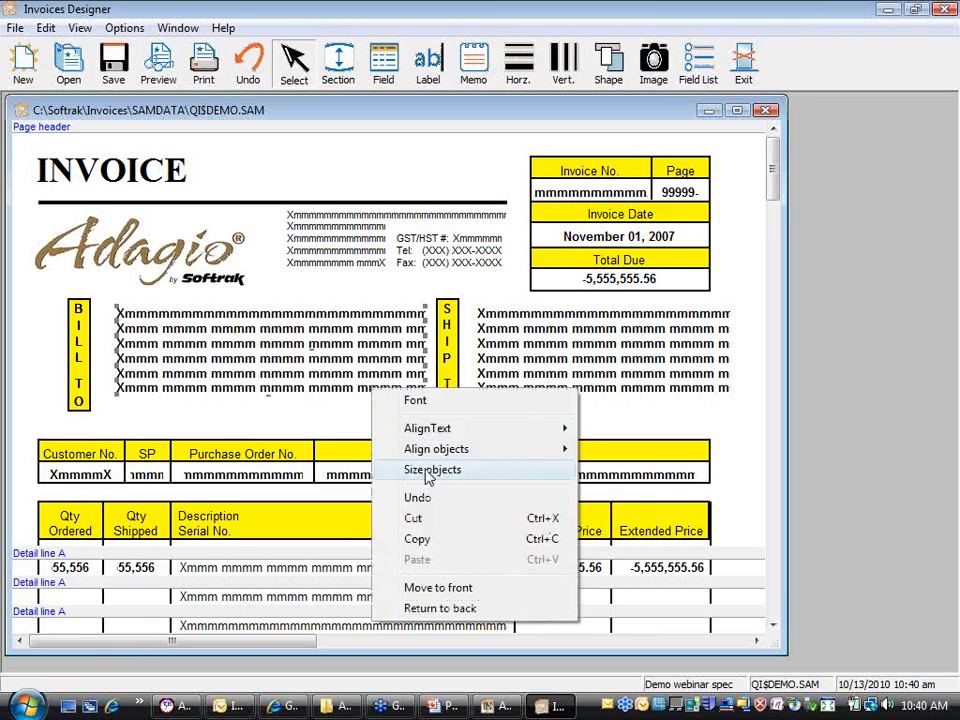
pyautogui.click(431, 470)
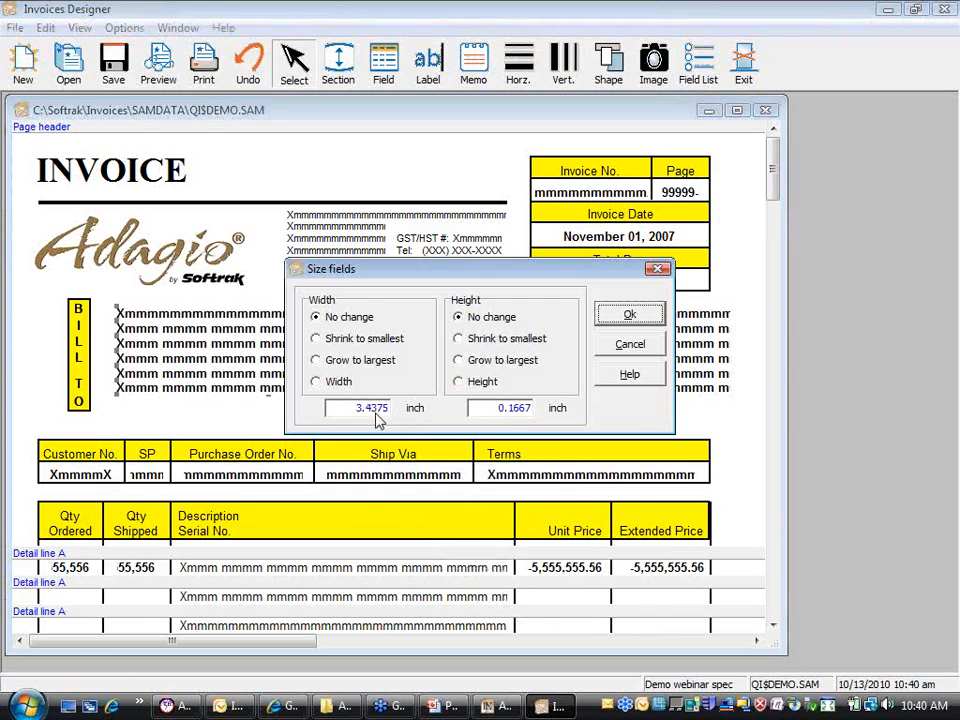
pyautogui.click(340, 386)
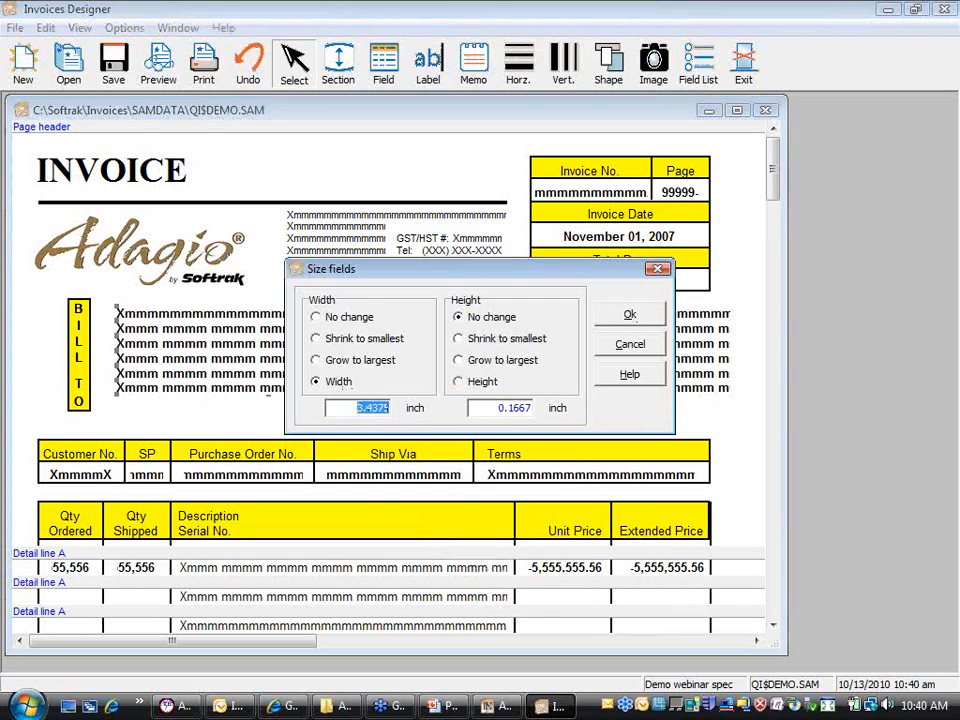
pyautogui.write('3')
pyautogui.press('Tab')
pyautogui.click(638, 316)
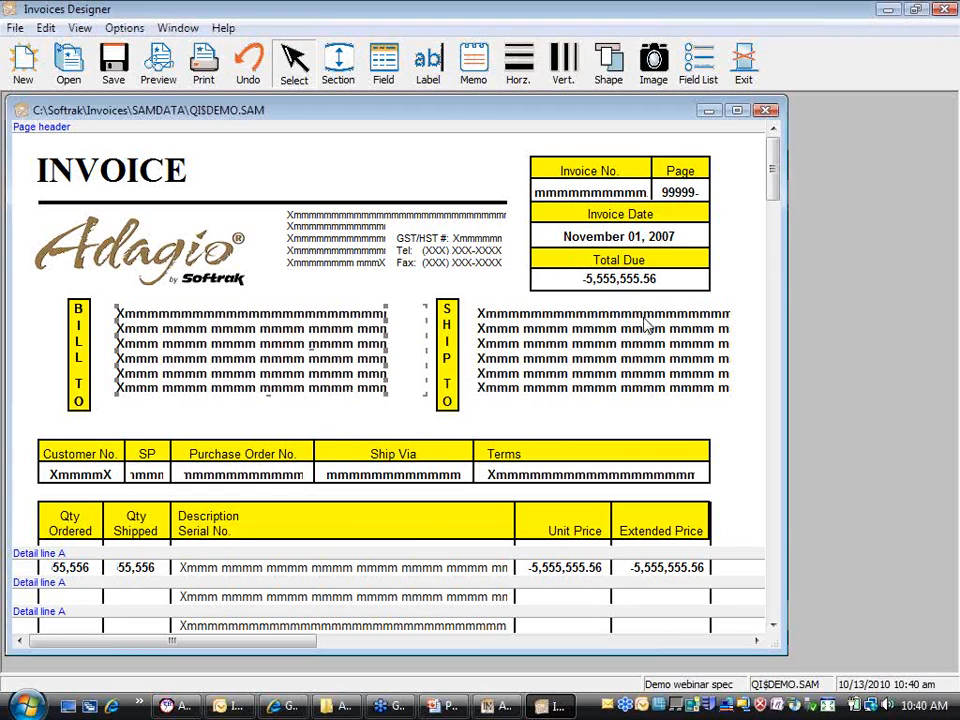
pyautogui.click(425, 416)
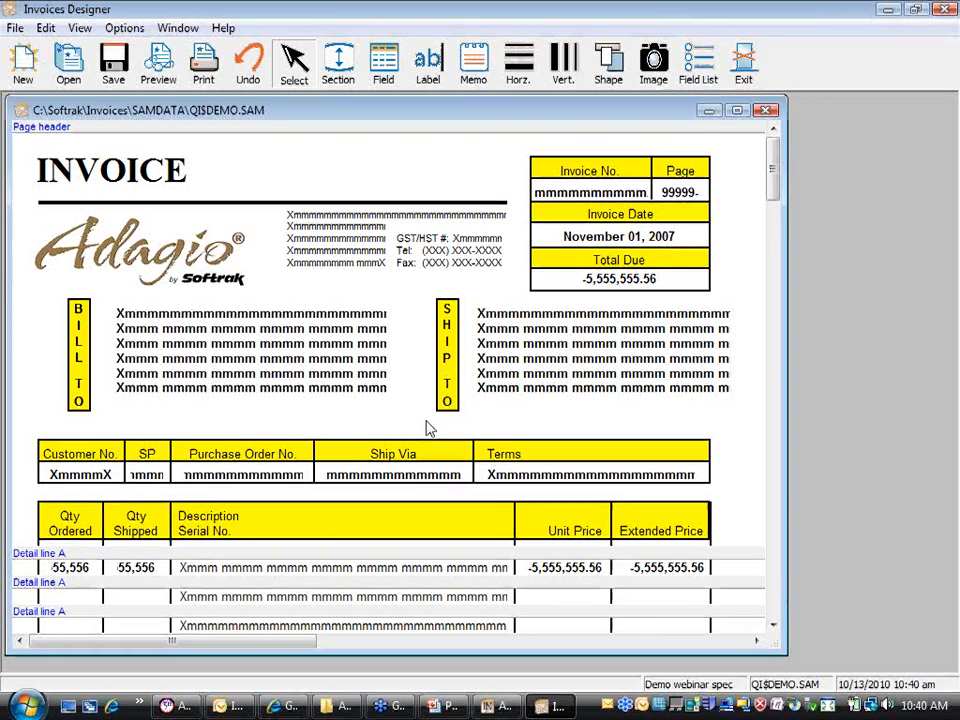
pyautogui.moveTo(428, 420); pyautogui.dragTo(753, 306)
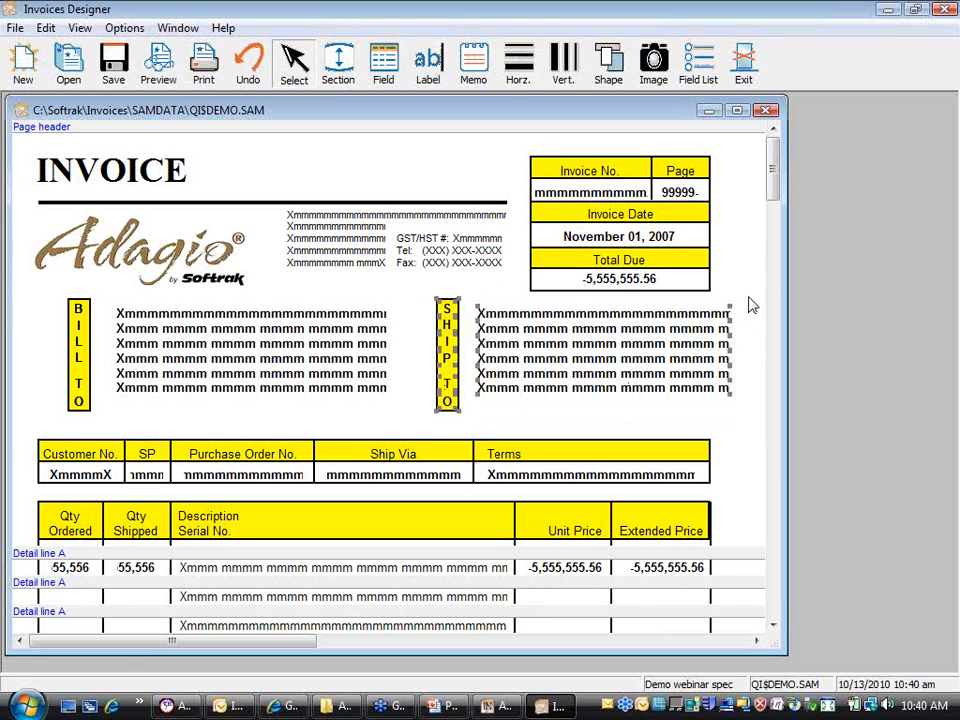
# Step: Nudge the selected Ship To label and address lines left toward the Bill To fields
pyautogui.press('Left')
pyautogui.press('Left')
pyautogui.press('Left')
pyautogui.press('Left')
pyautogui.press('Left')
pyautogui.press('Left')
pyautogui.press('Left')
pyautogui.press('Left')
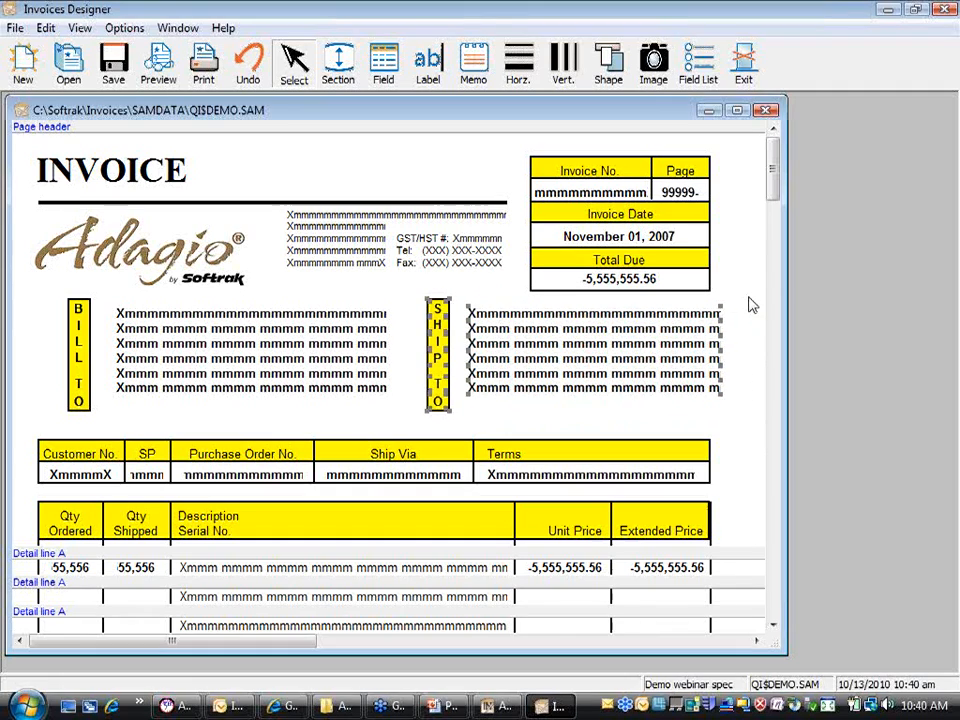
pyautogui.press('Right')
pyautogui.press('Right')
pyautogui.press('Right')
pyautogui.press('Right')
pyautogui.press('Right')
pyautogui.press('Right')
pyautogui.press('Right')
pyautogui.press('Right')
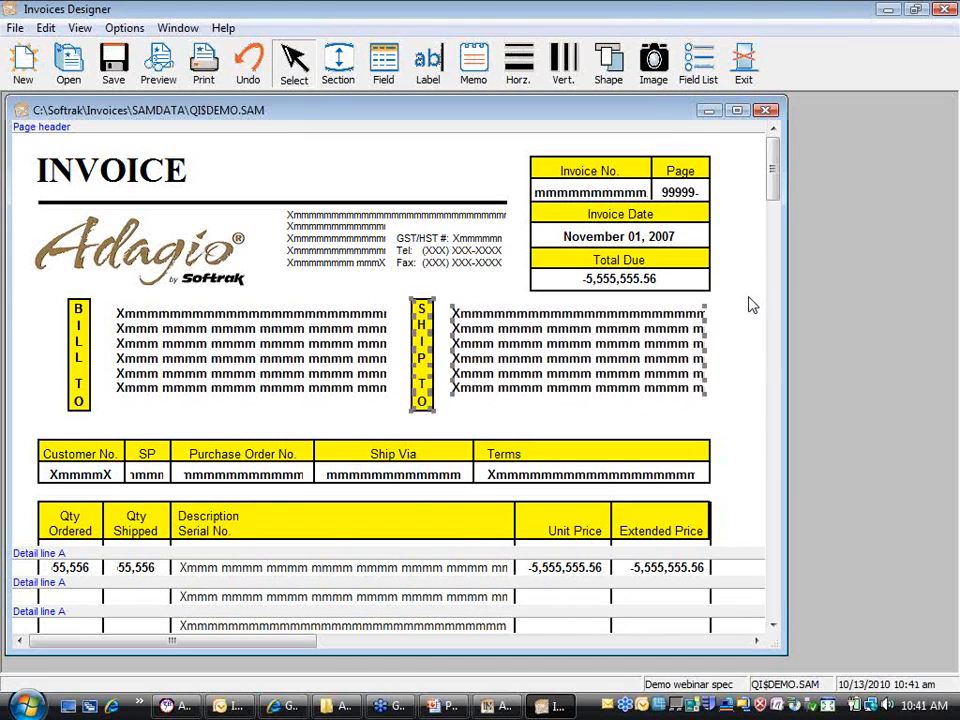
pyautogui.press('Right')
pyautogui.press('Right')
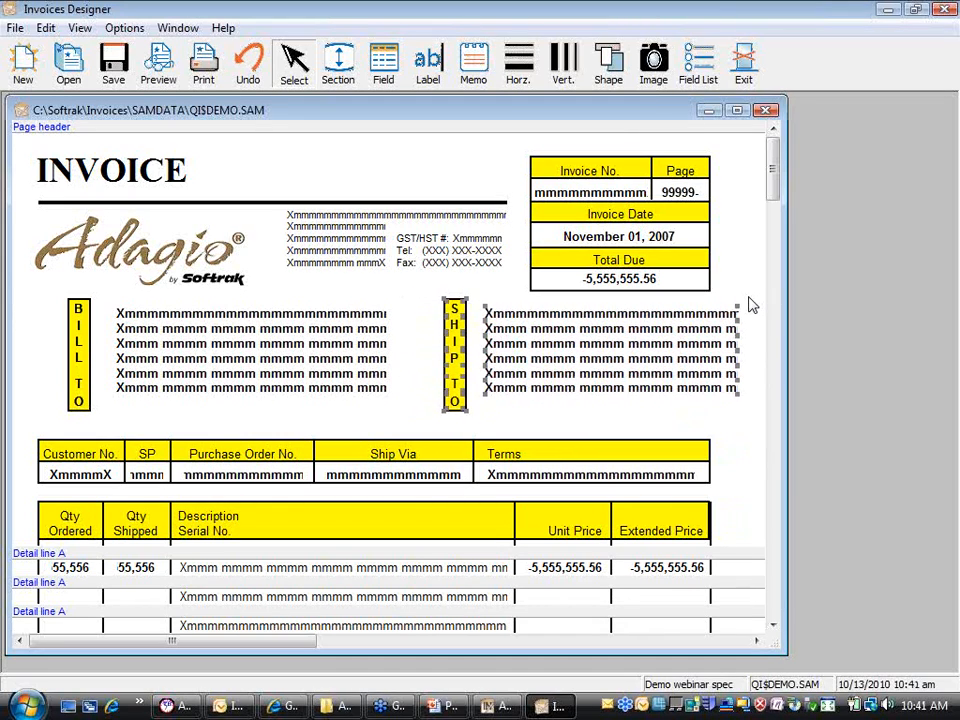
pyautogui.press('Left')
pyautogui.press('Left')
pyautogui.press('Left')
pyautogui.press('Left')
pyautogui.press('Left')
pyautogui.press('Left')
pyautogui.press('Left')
pyautogui.press('Left')
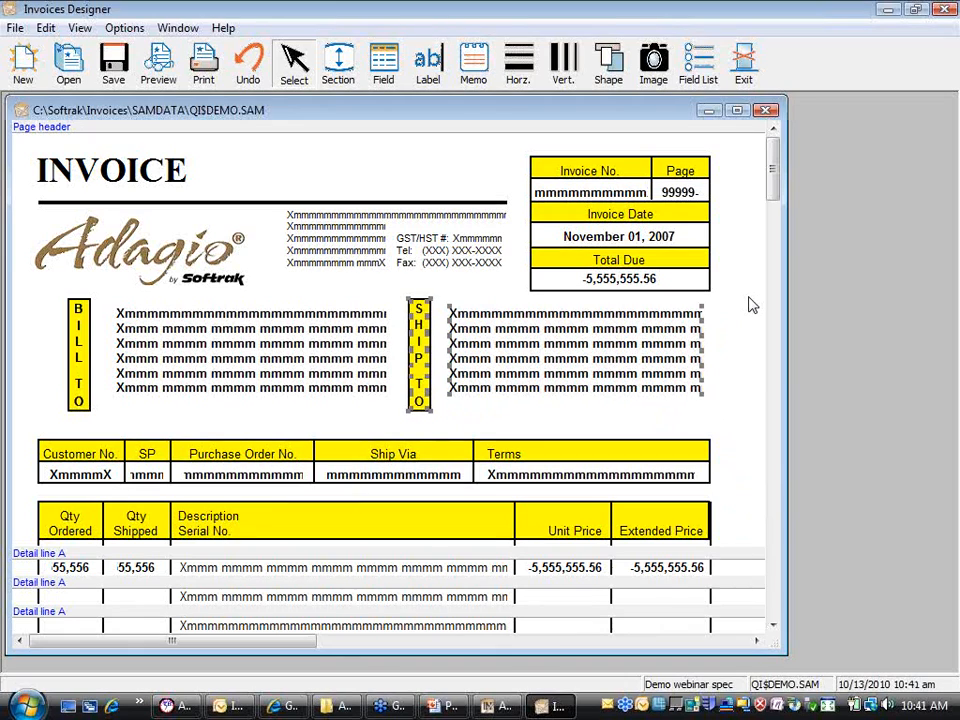
pyautogui.press('Right')
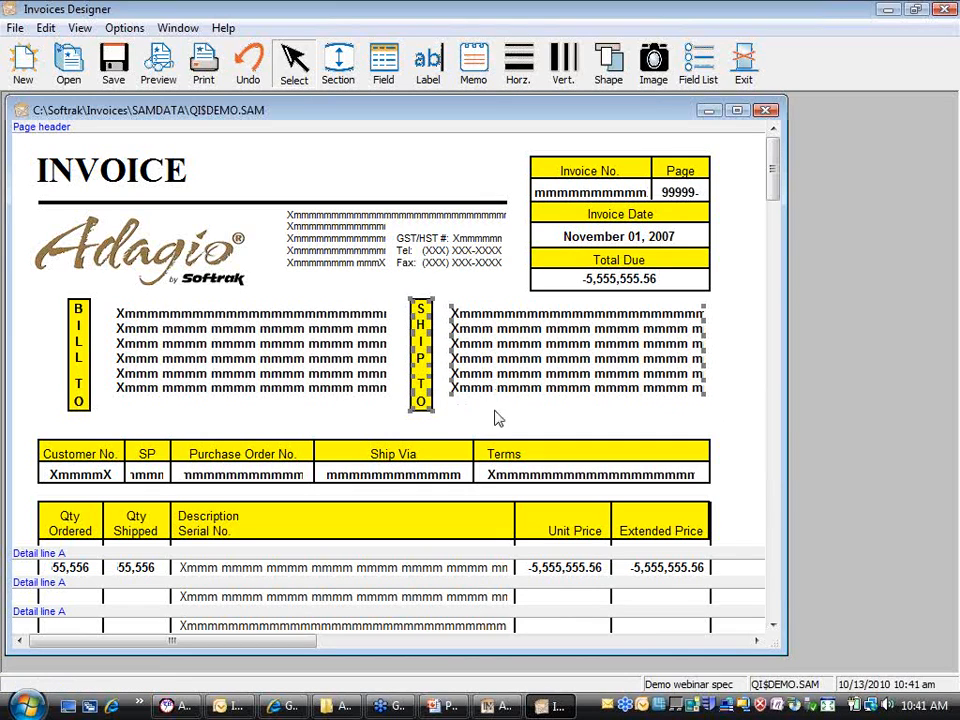
pyautogui.click(537, 418)
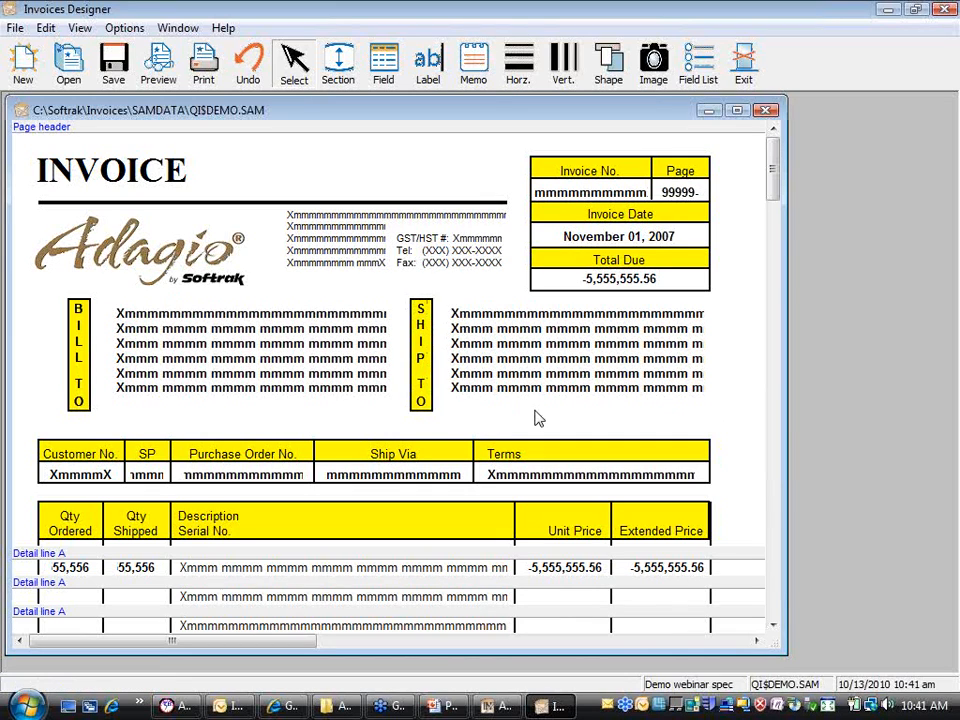
# Step: Save the QI$DEMO.SAM invoice spec with the adjusted Bill To and Ship To blocks
pyautogui.click(115, 73)
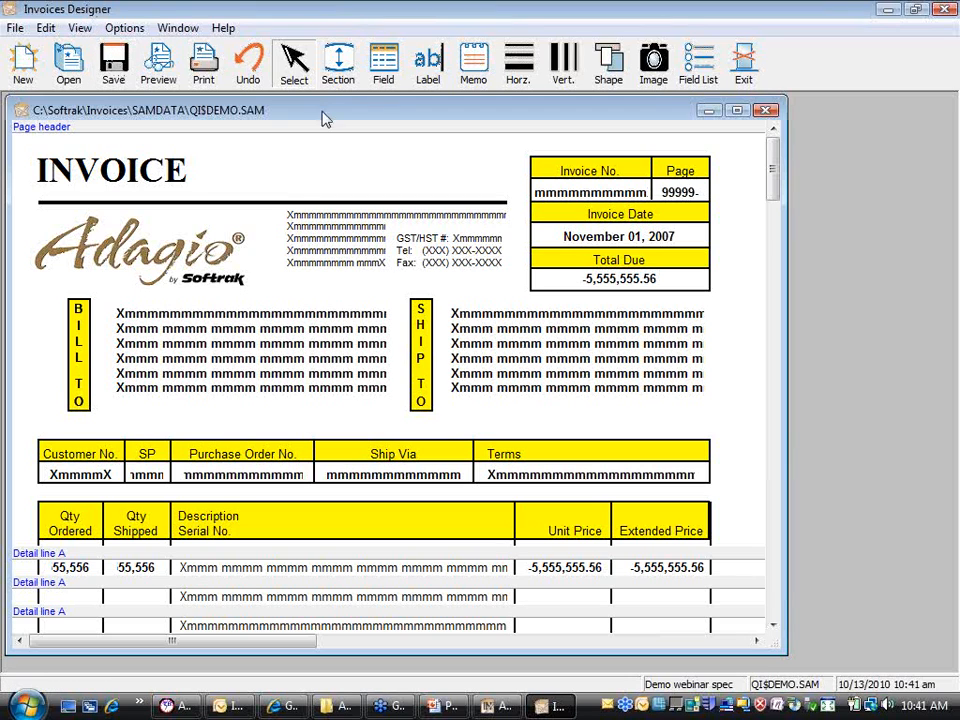
pyautogui.click(255, 142)
pyautogui.rightClick(251, 135)
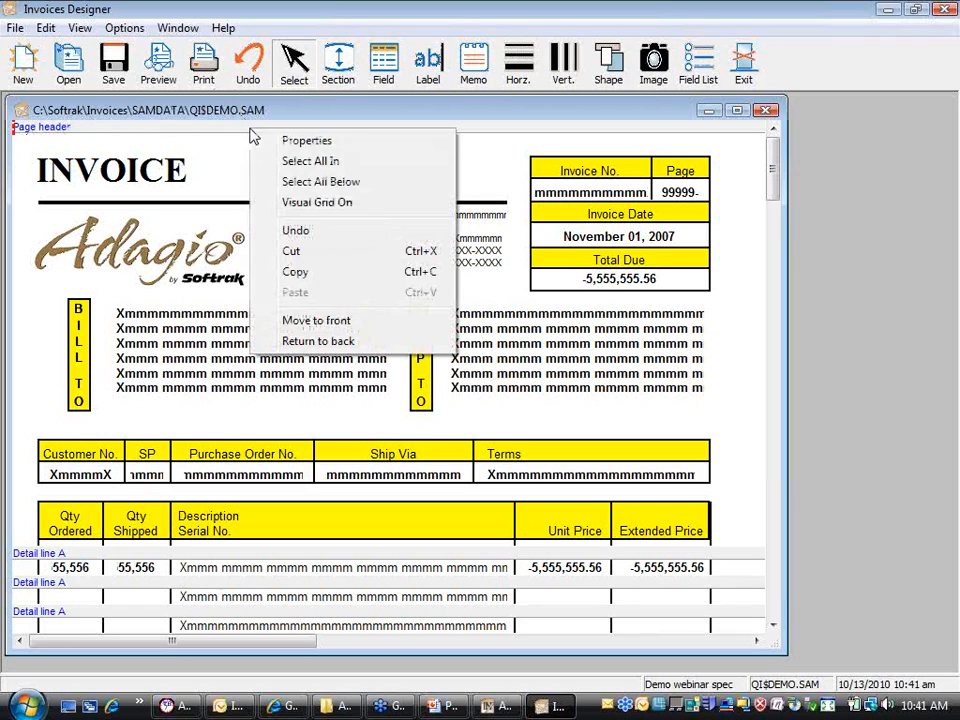
pyautogui.click(350, 148)
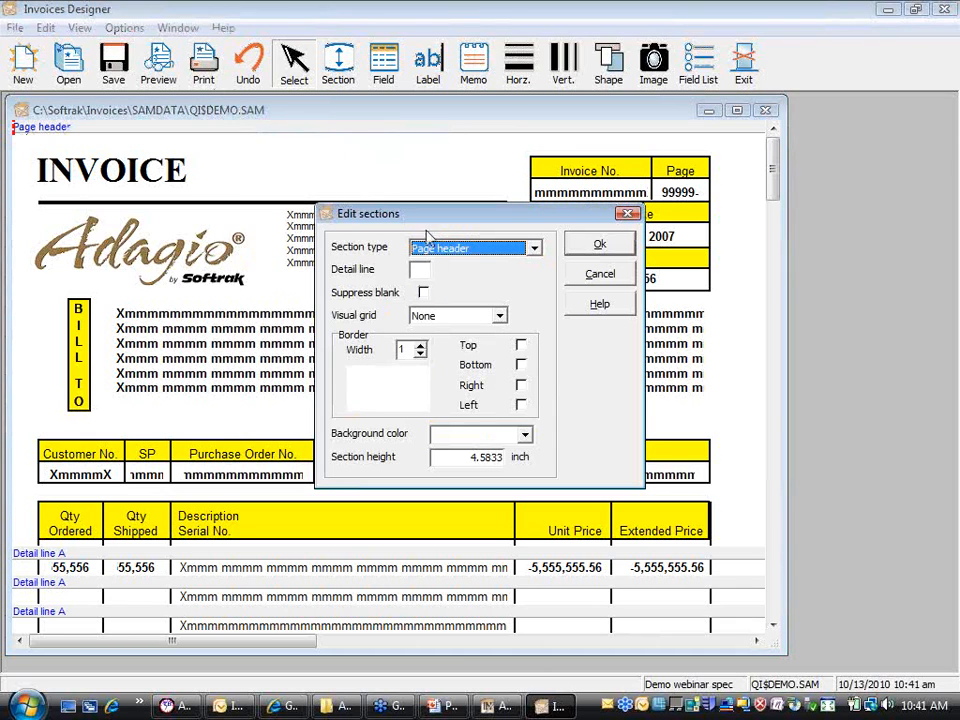
pyautogui.click(532, 256)
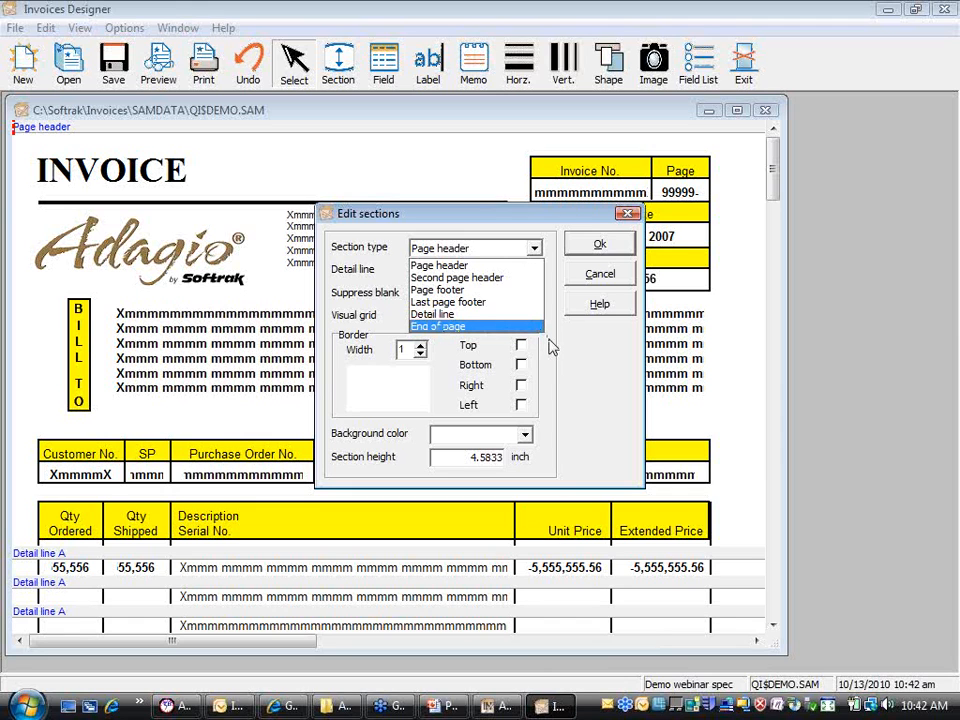
pyautogui.click(550, 346)
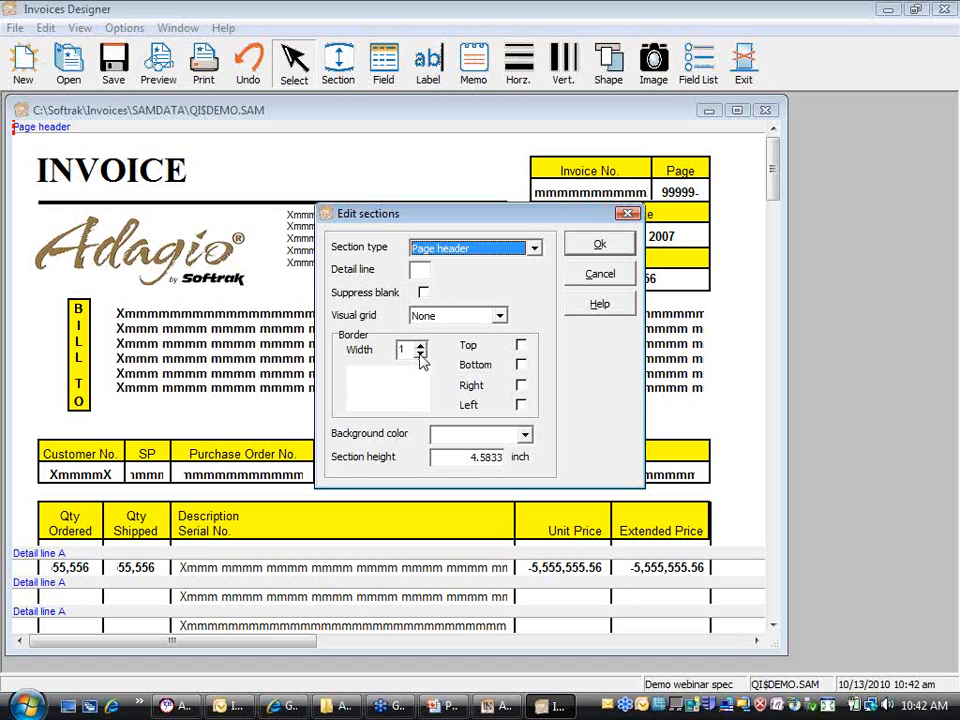
pyautogui.click(524, 436)
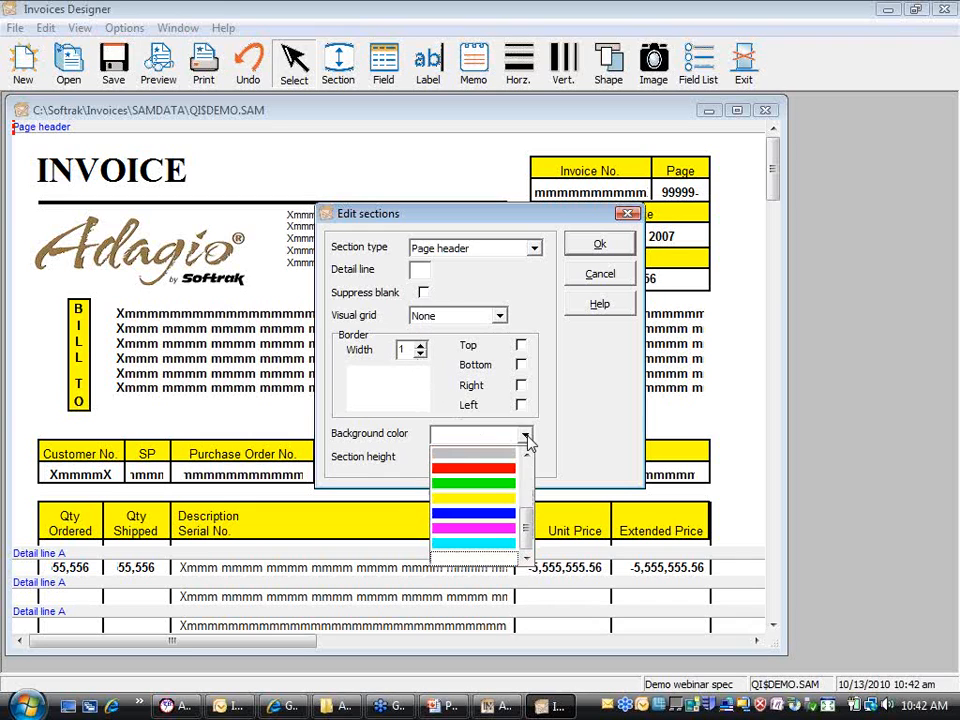
pyautogui.click(579, 433)
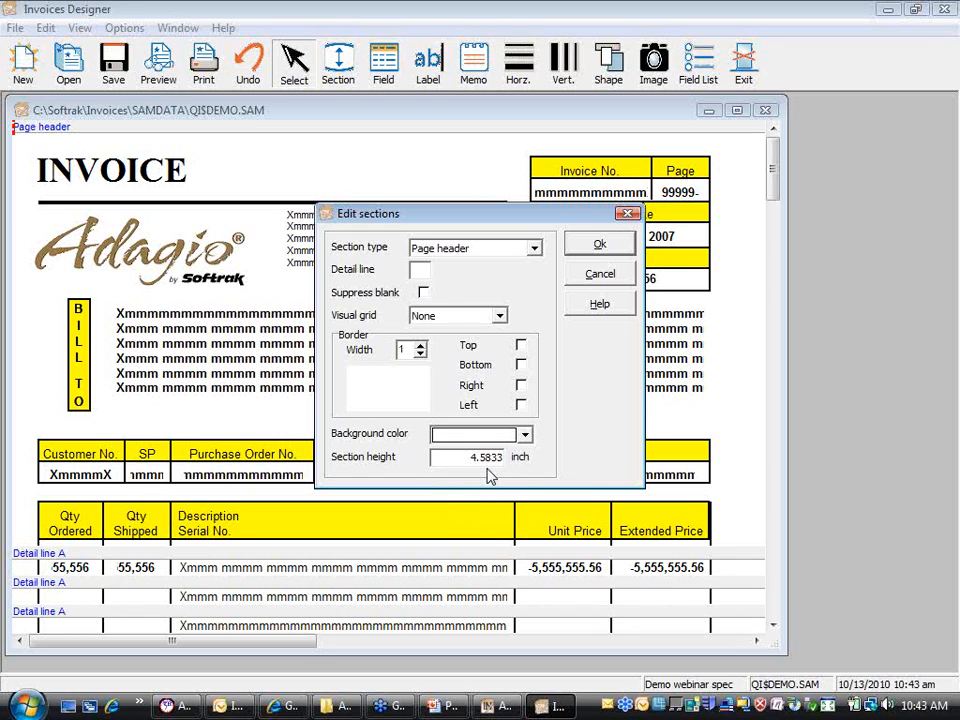
pyautogui.click(598, 278)
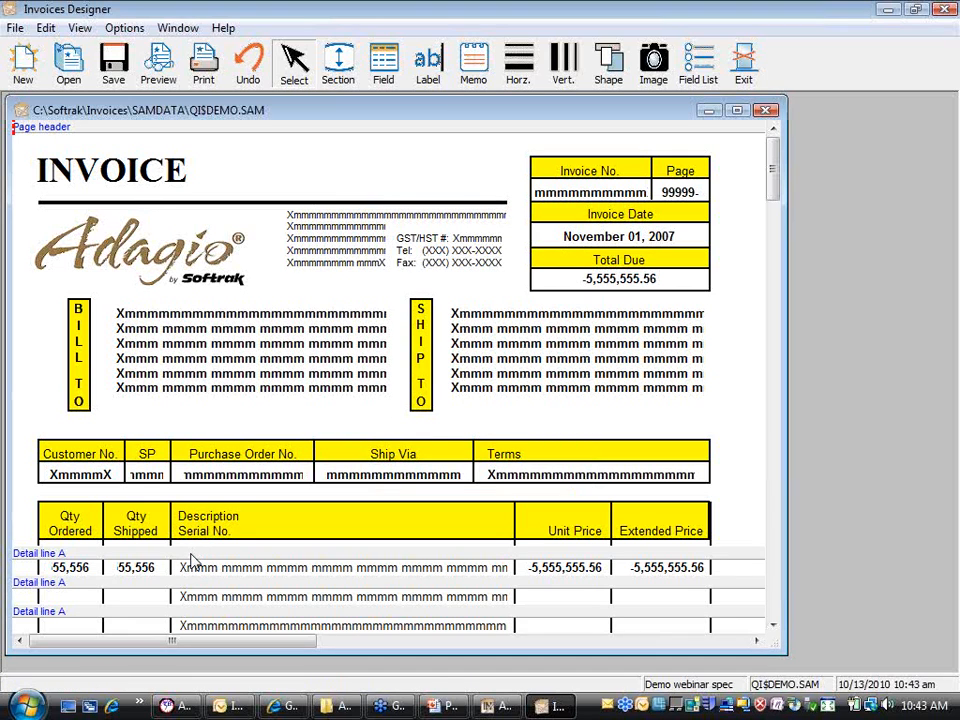
pyautogui.moveTo(195, 560); pyautogui.dragTo(192, 615)
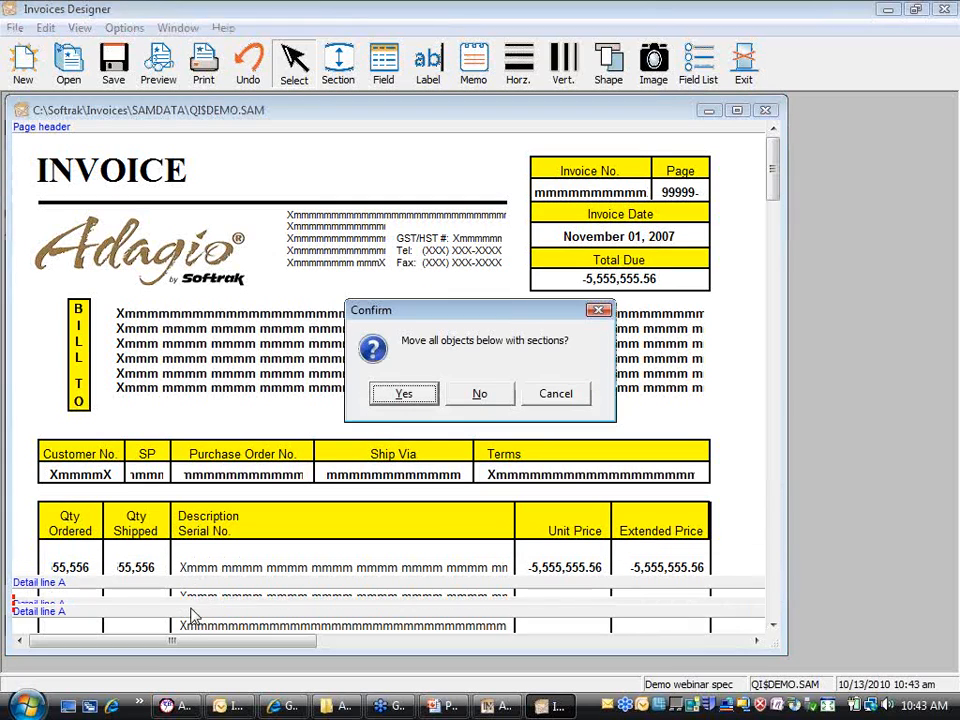
pyautogui.click(426, 395)
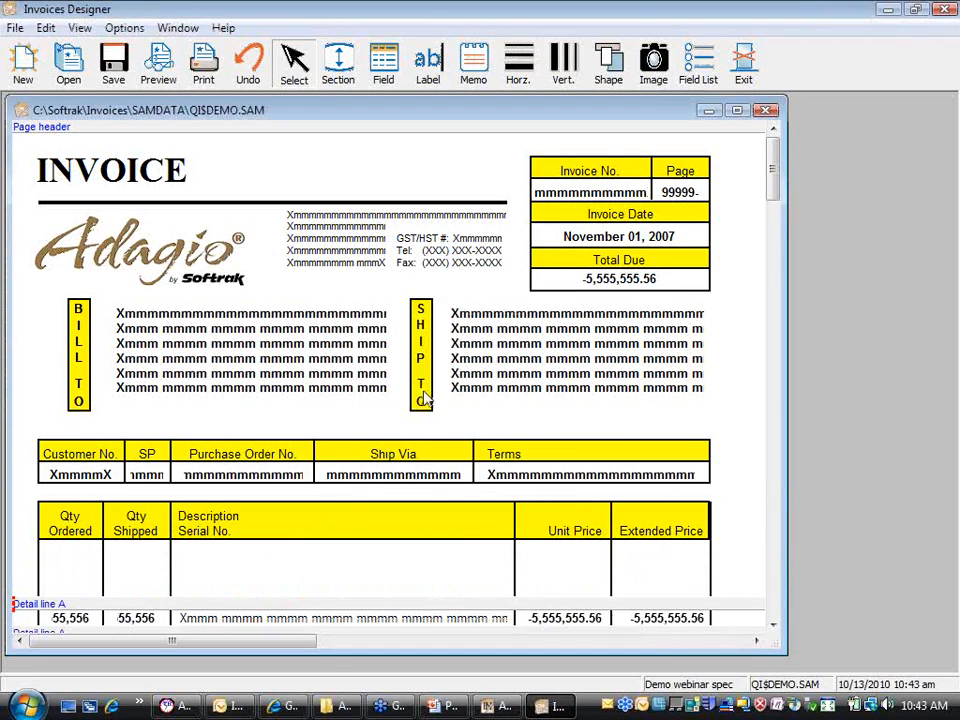
pyautogui.rightClick(240, 132)
pyautogui.click(250, 141)
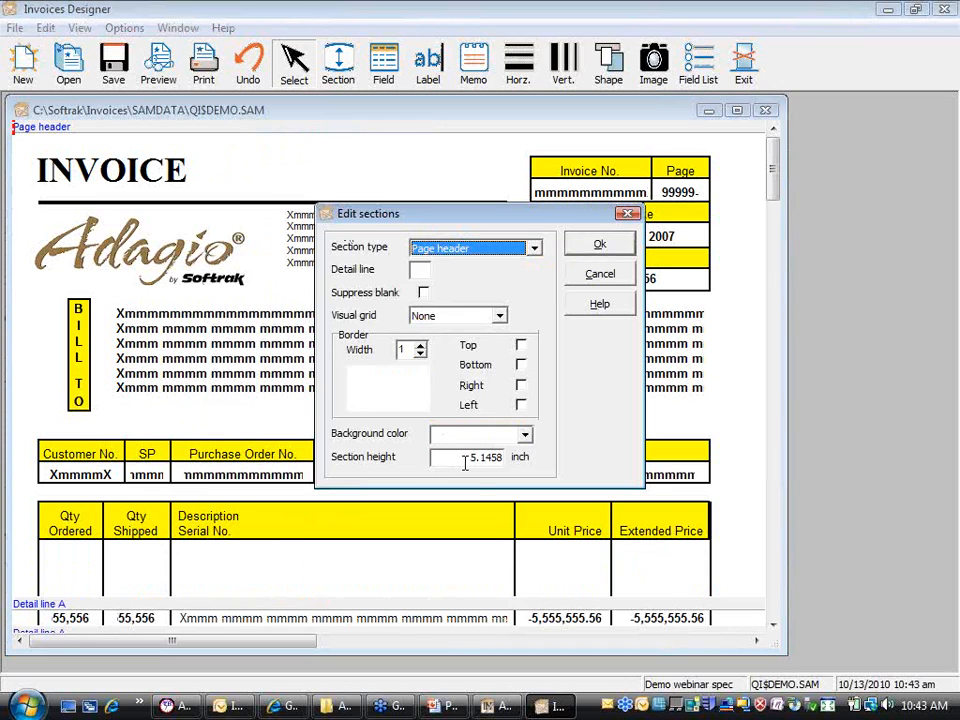
pyautogui.click(596, 273)
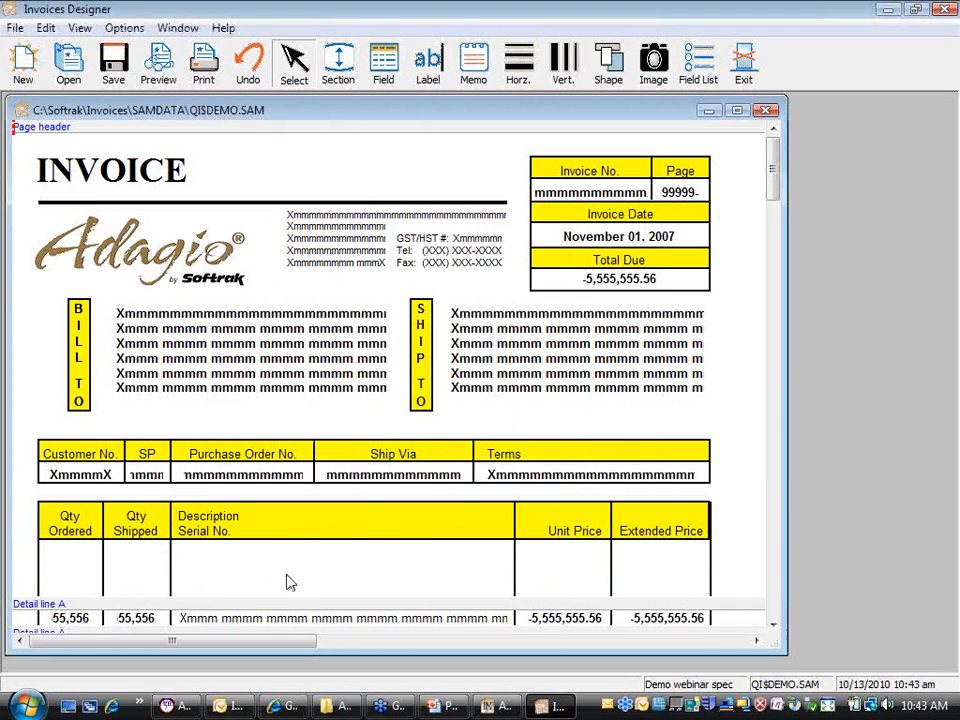
pyautogui.moveTo(283, 607); pyautogui.dragTo(272, 568)
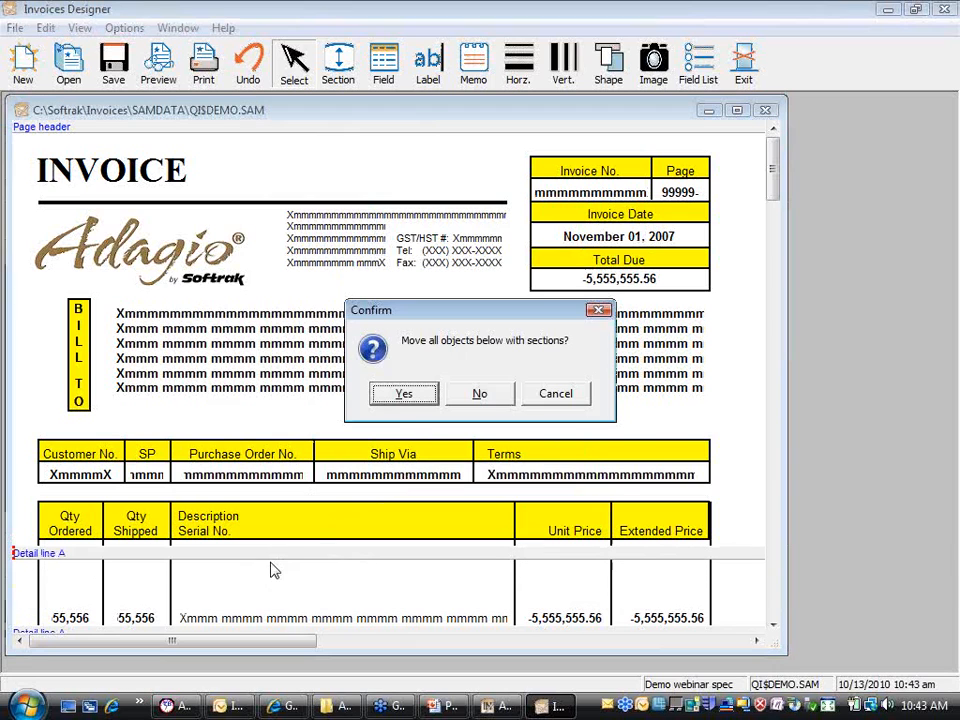
pyautogui.click(426, 392)
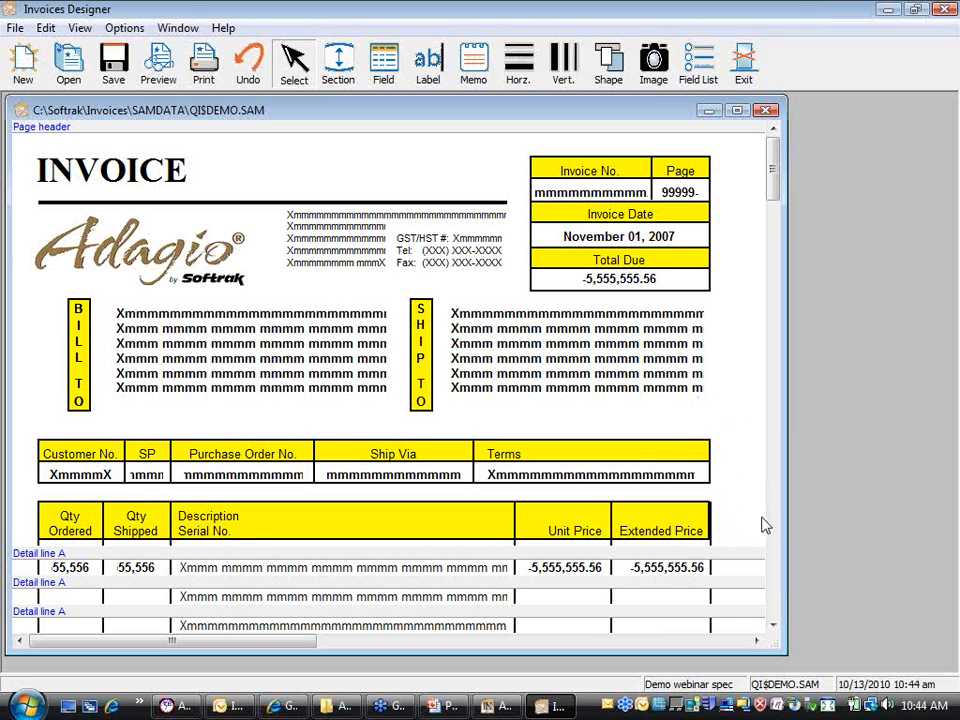
pyautogui.click(615, 237)
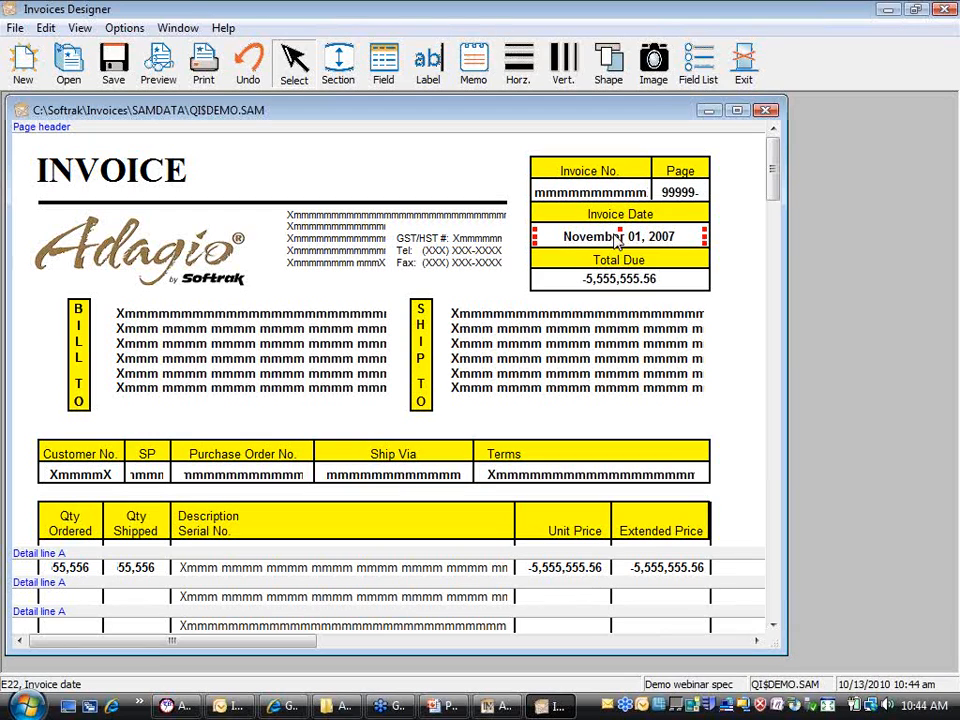
# Step: Set the Invoice date field's date format to MMMM dd, yyyy (November 01, 2007)
pyautogui.rightClick(628, 241)
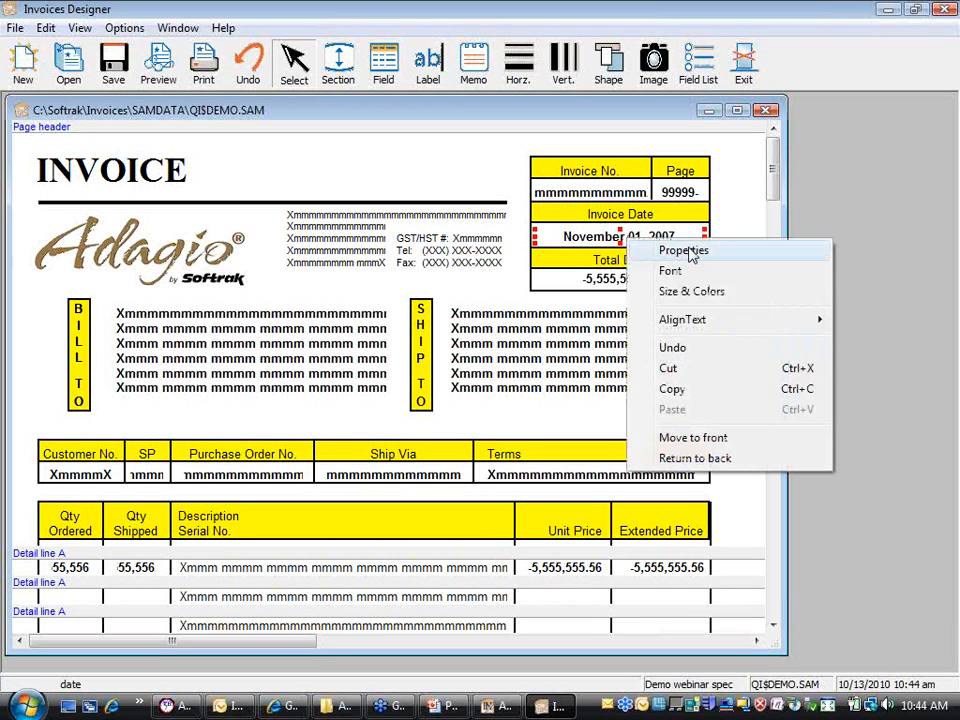
pyautogui.click(703, 254)
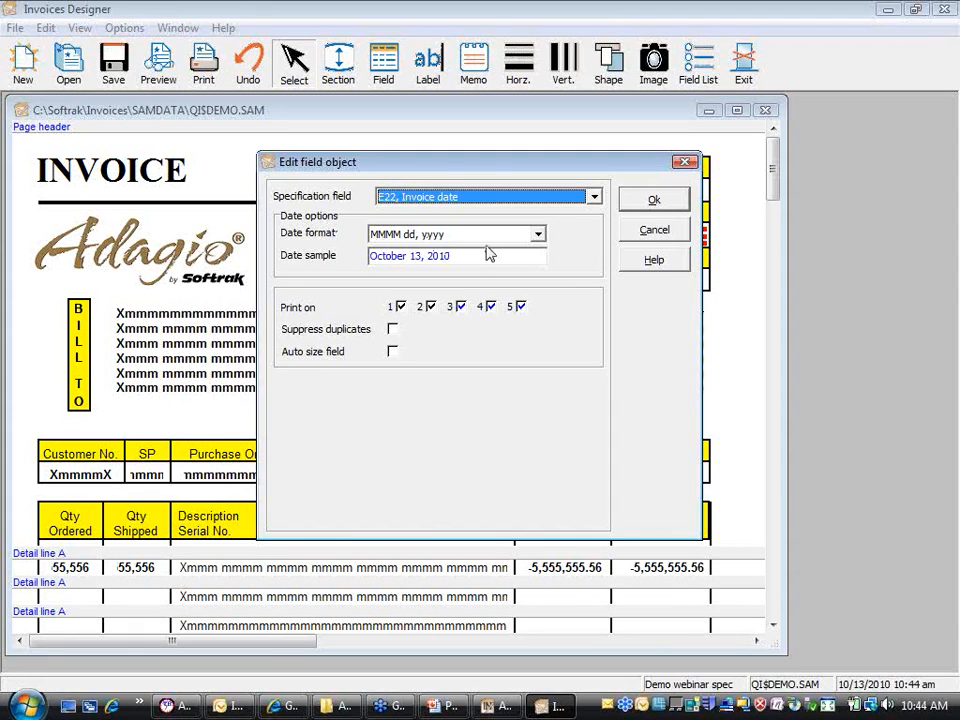
pyautogui.click(538, 236)
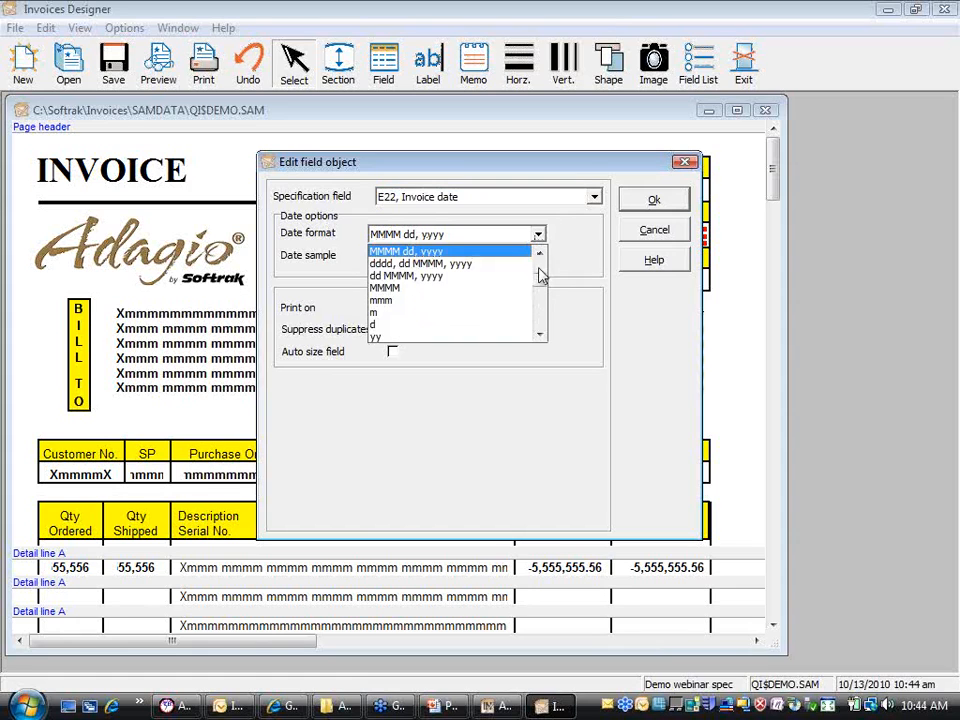
pyautogui.moveTo(545, 283)
pyautogui.mouseDown()
pyautogui.moveTo(542, 270)
pyautogui.moveTo(541, 325)
pyautogui.moveTo(538, 292)
pyautogui.mouseUp()
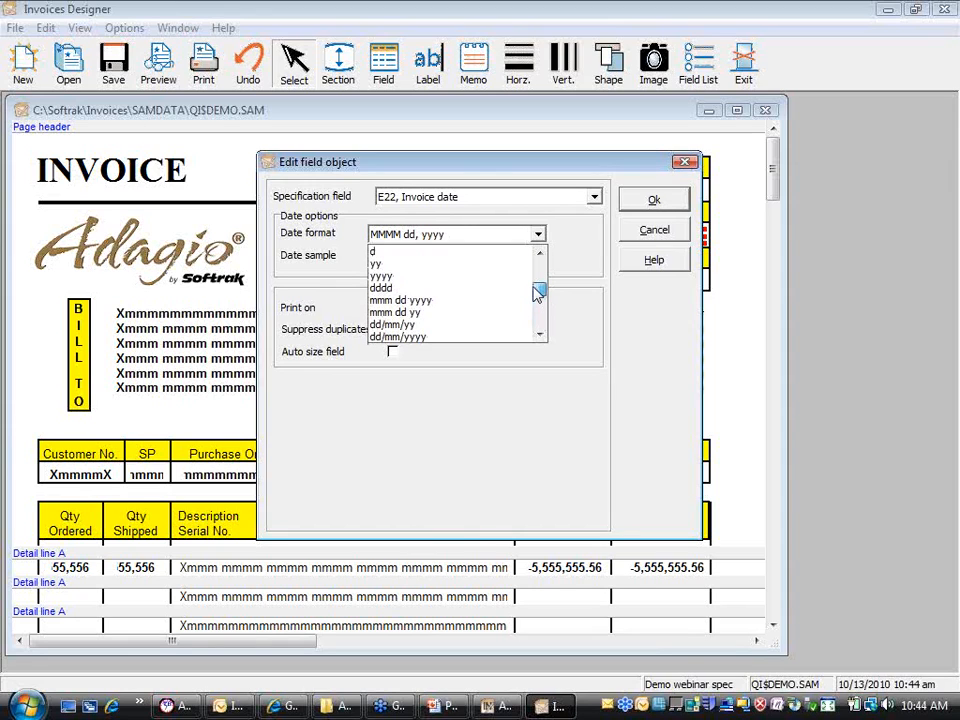
pyautogui.moveTo(538, 292); pyautogui.dragTo(537, 279)
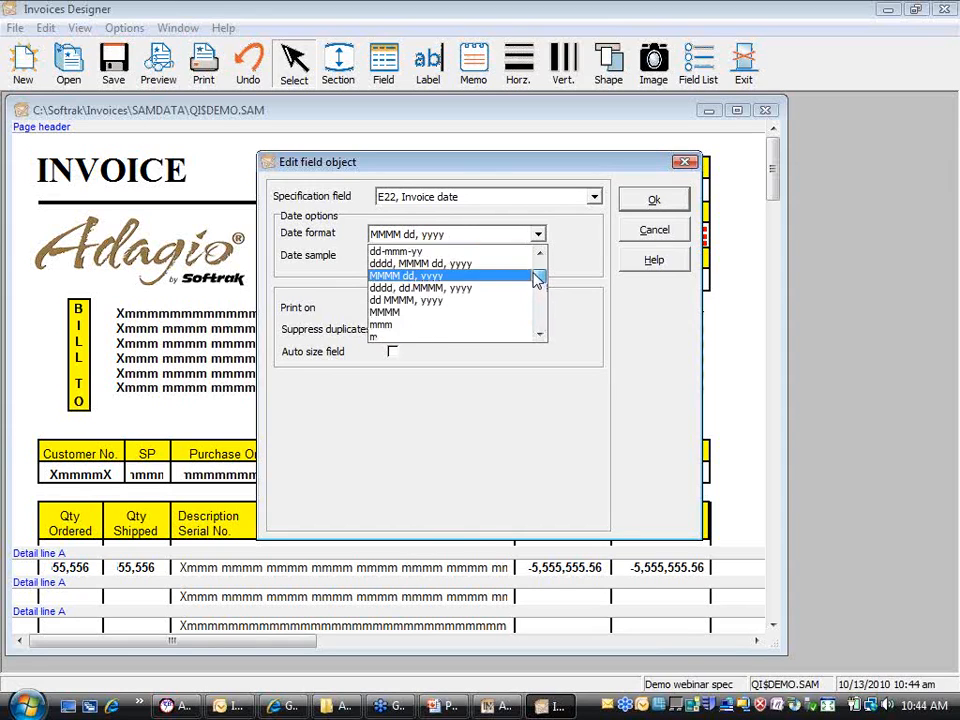
pyautogui.click(468, 268)
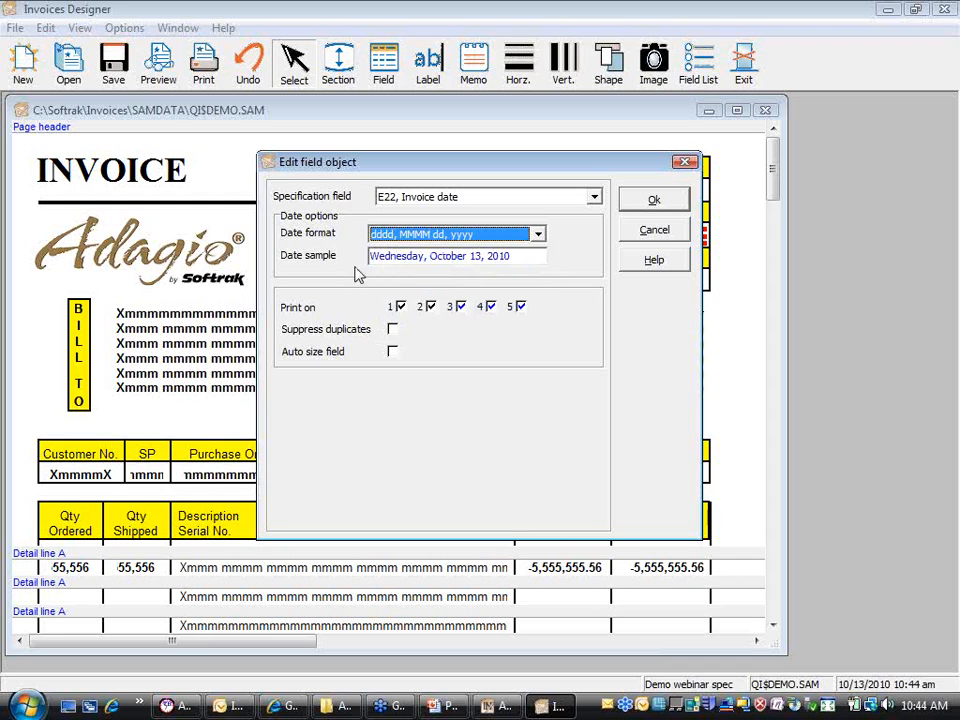
pyautogui.click(538, 235)
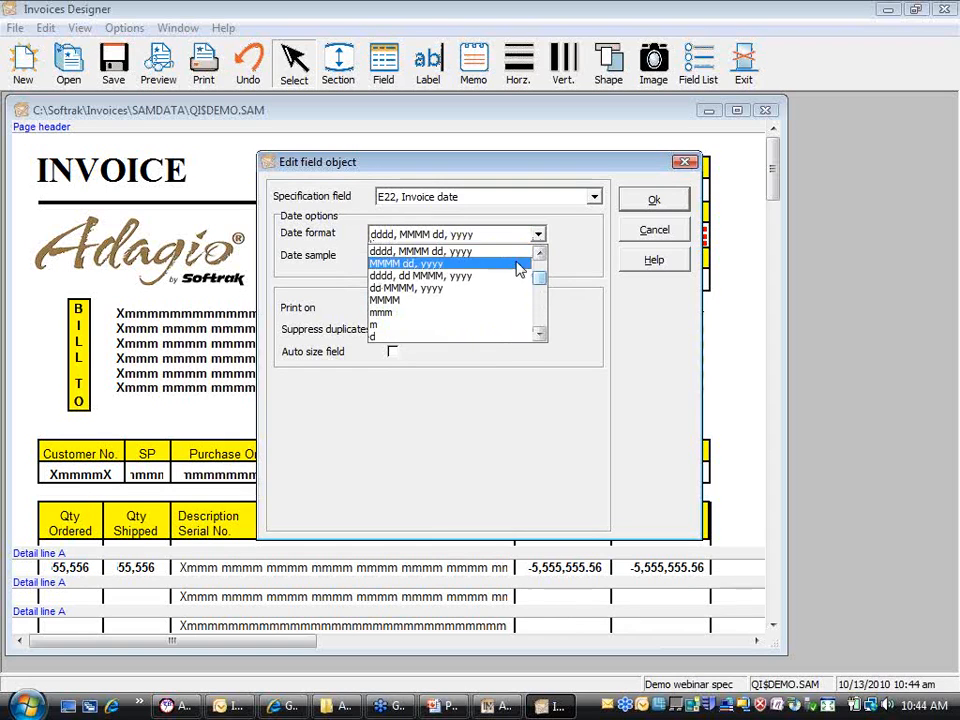
pyautogui.click(476, 288)
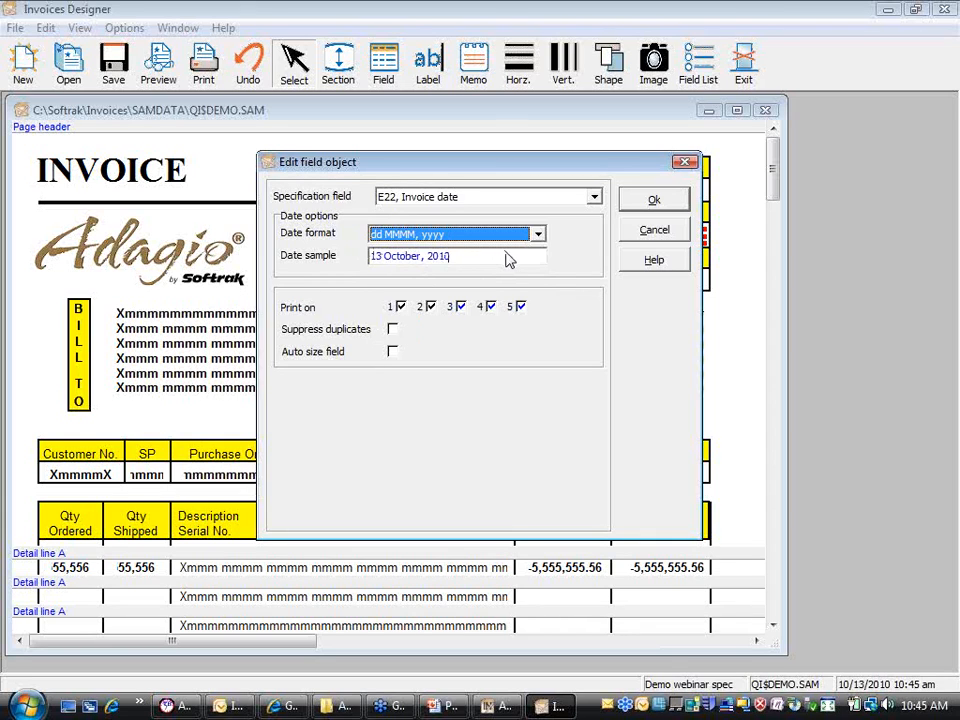
pyautogui.click(537, 234)
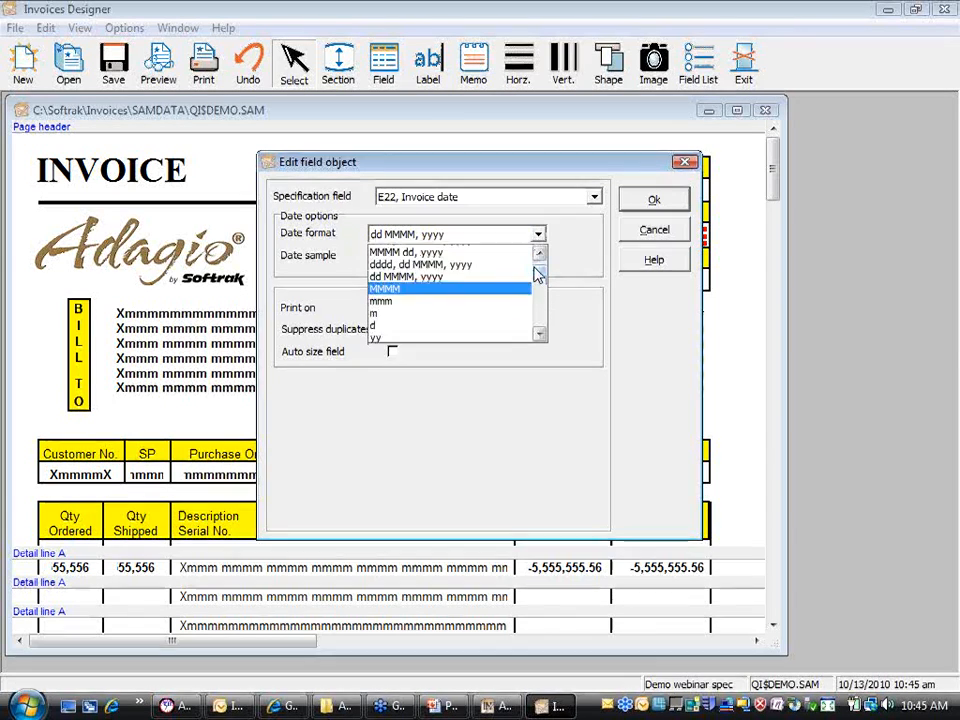
pyautogui.click(515, 311)
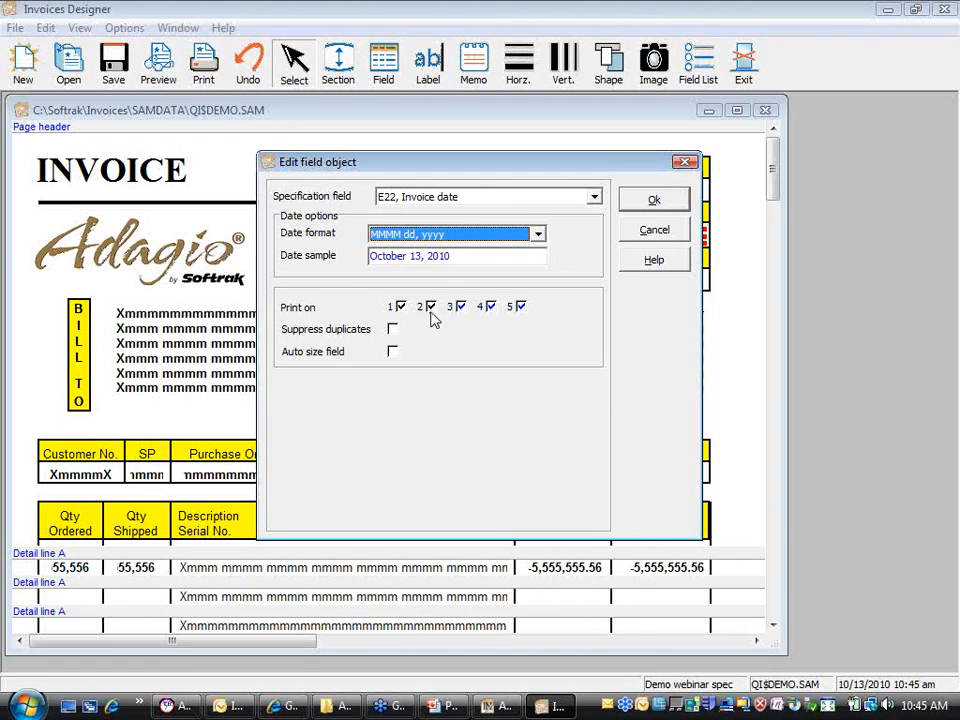
# Step: Keep the Invoice date printing on all five copies and confirm the field settings
pyautogui.click(432, 310)
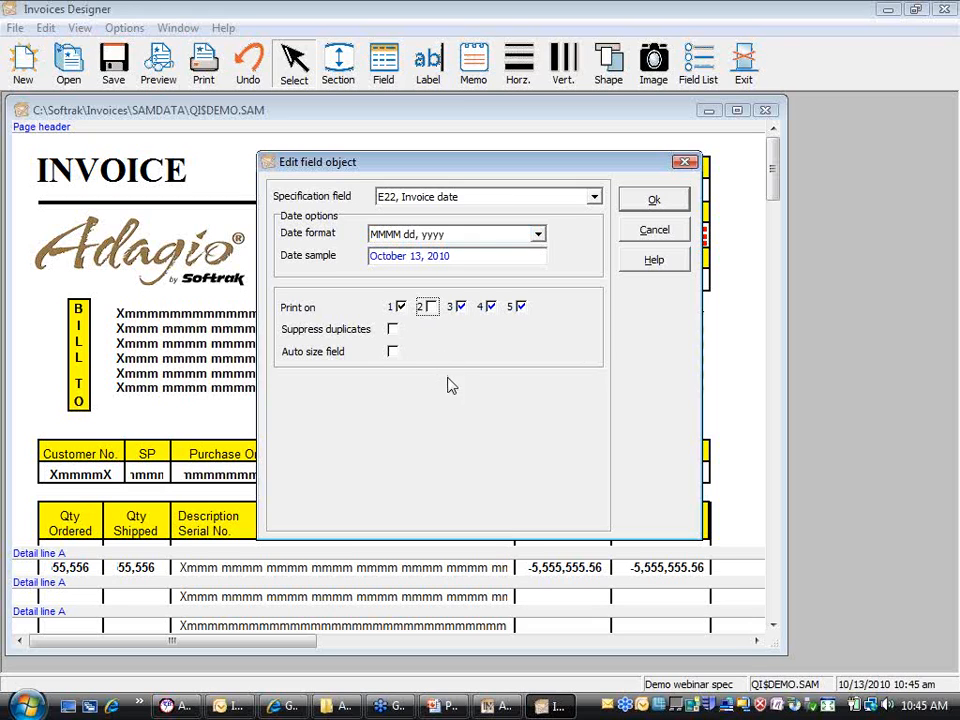
pyautogui.click(430, 310)
pyautogui.click(630, 203)
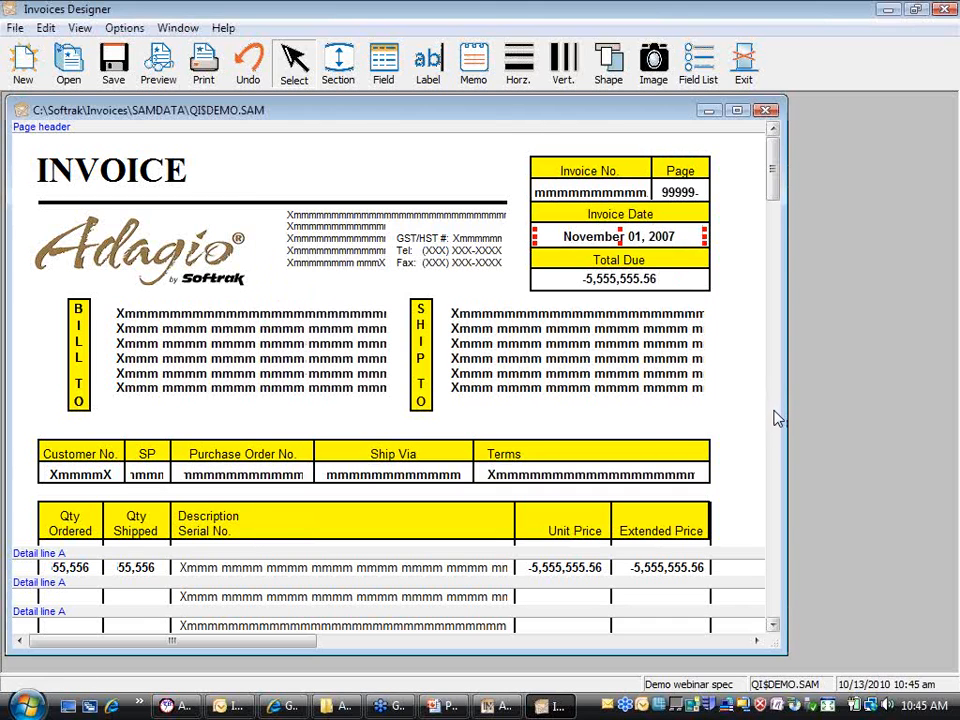
pyautogui.scroll(-5, 775, 415)
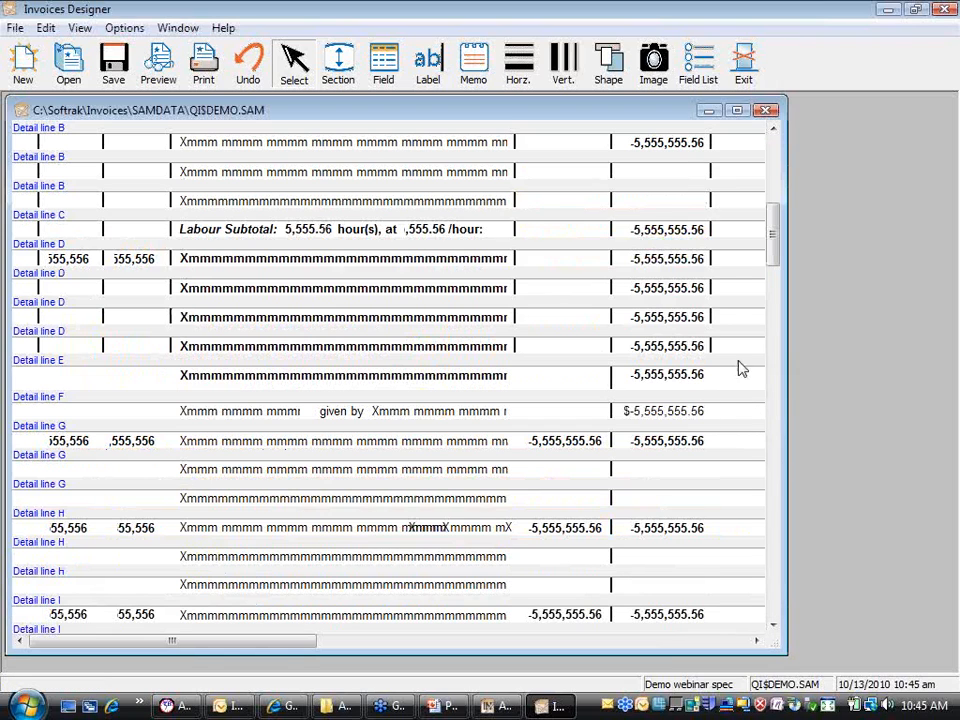
pyautogui.moveTo(774, 259); pyautogui.dragTo(777, 379)
pyautogui.click(776, 289)
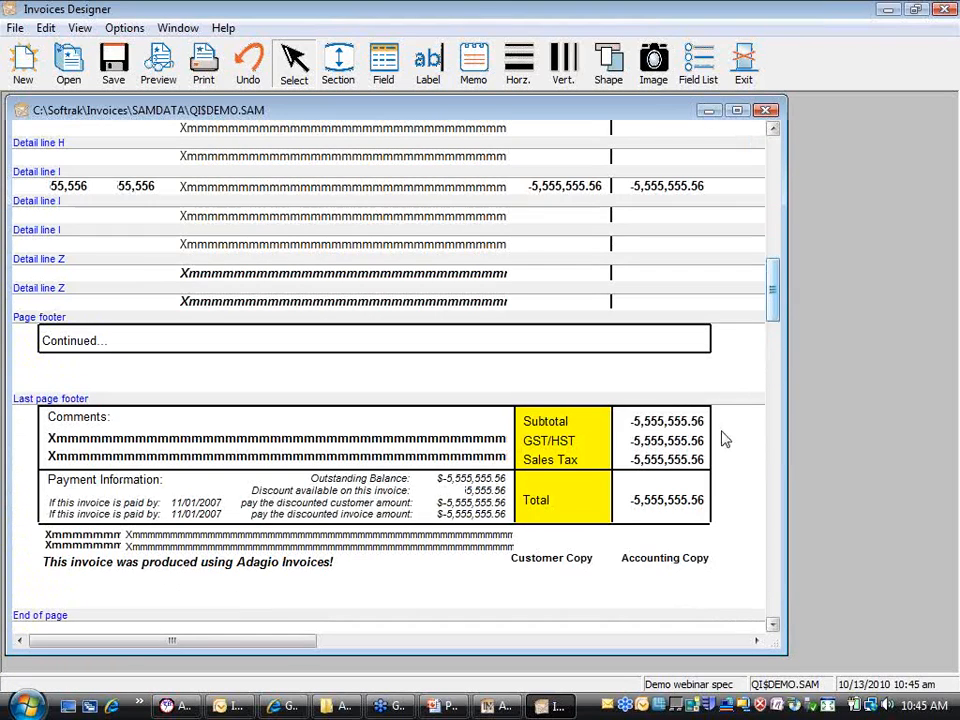
pyautogui.click(559, 567)
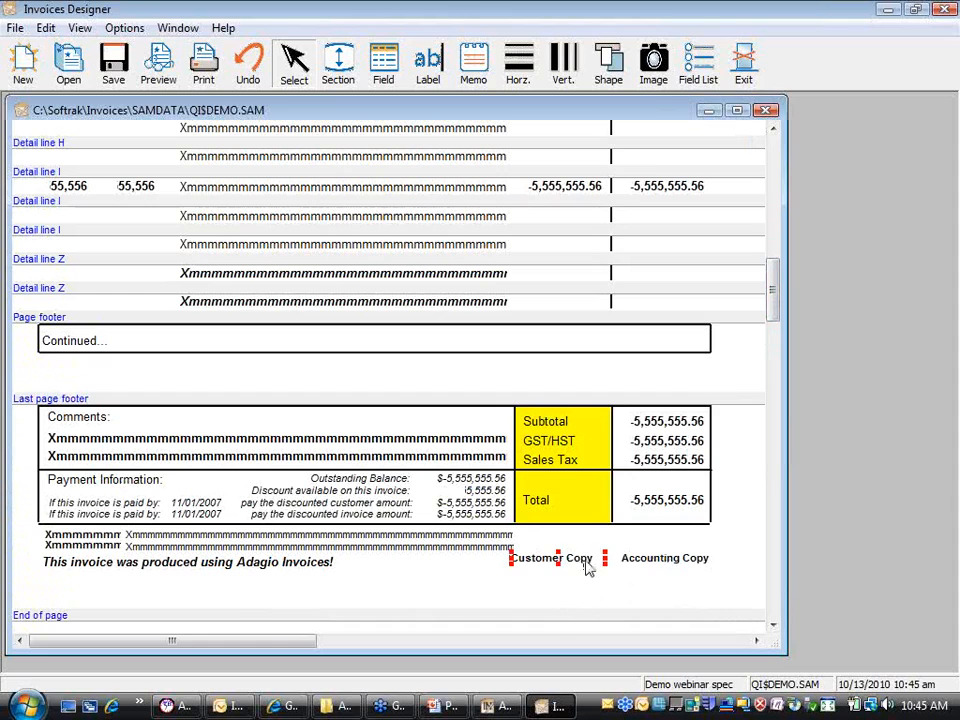
pyautogui.click(651, 565)
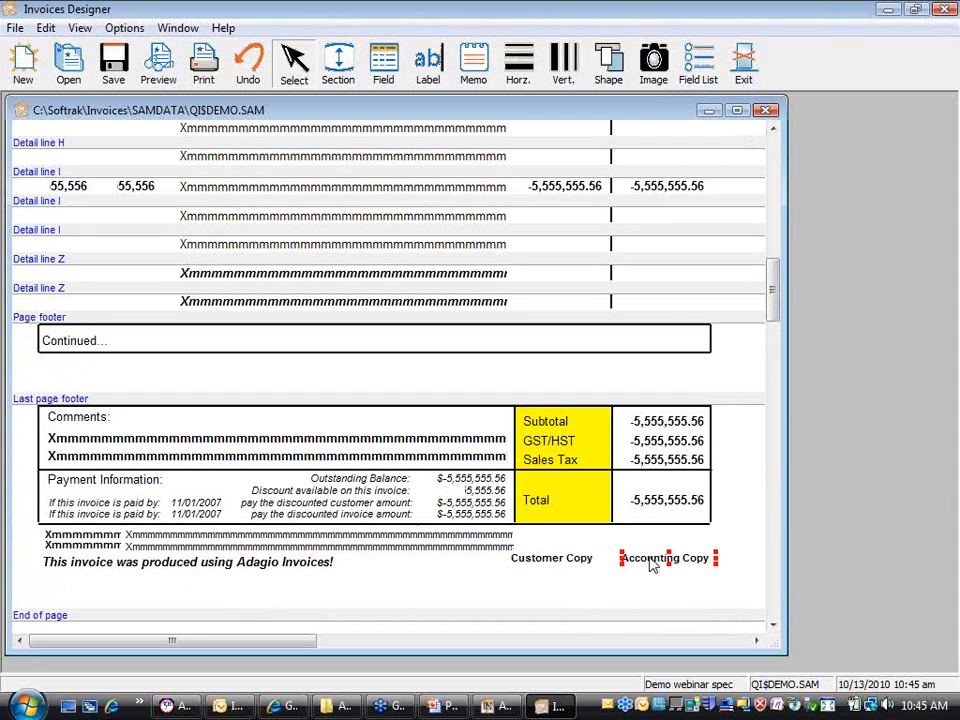
pyautogui.click(575, 568)
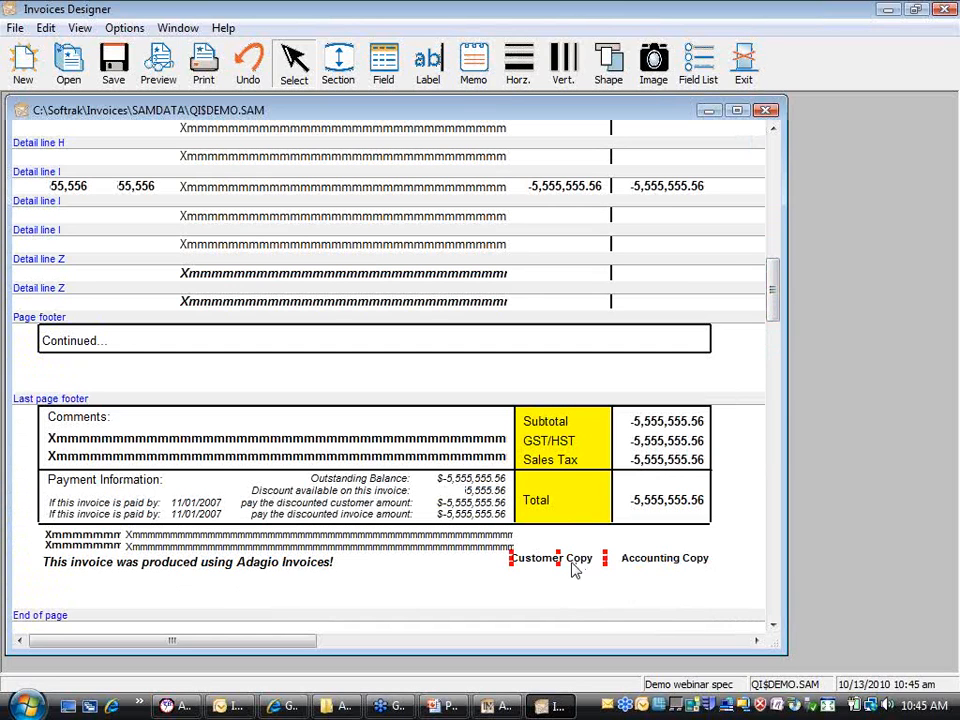
pyautogui.rightClick(574, 568)
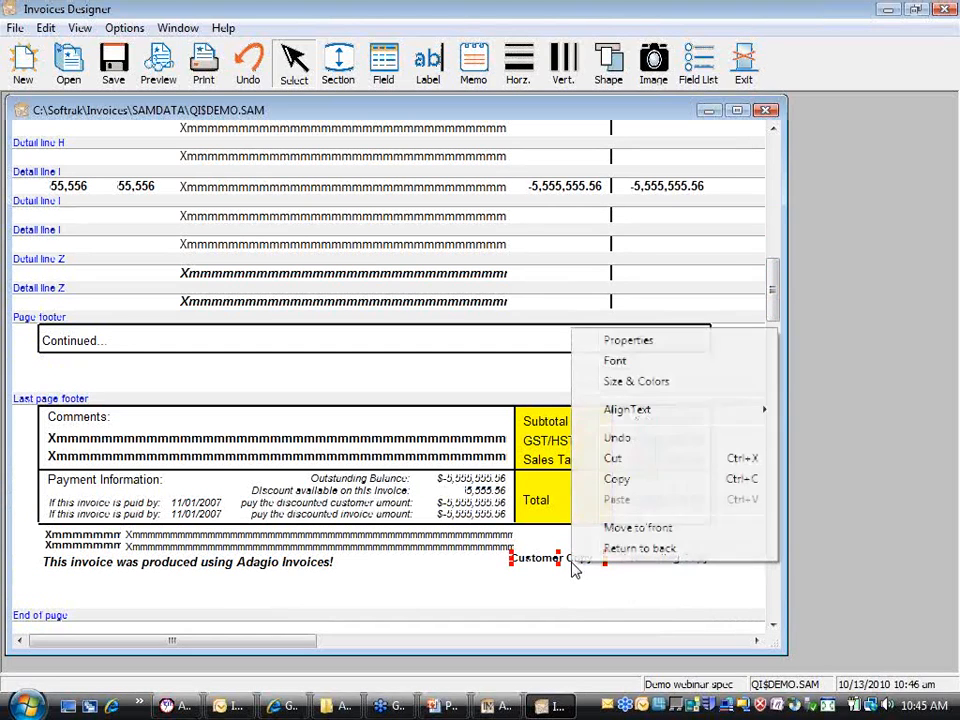
pyautogui.click(648, 340)
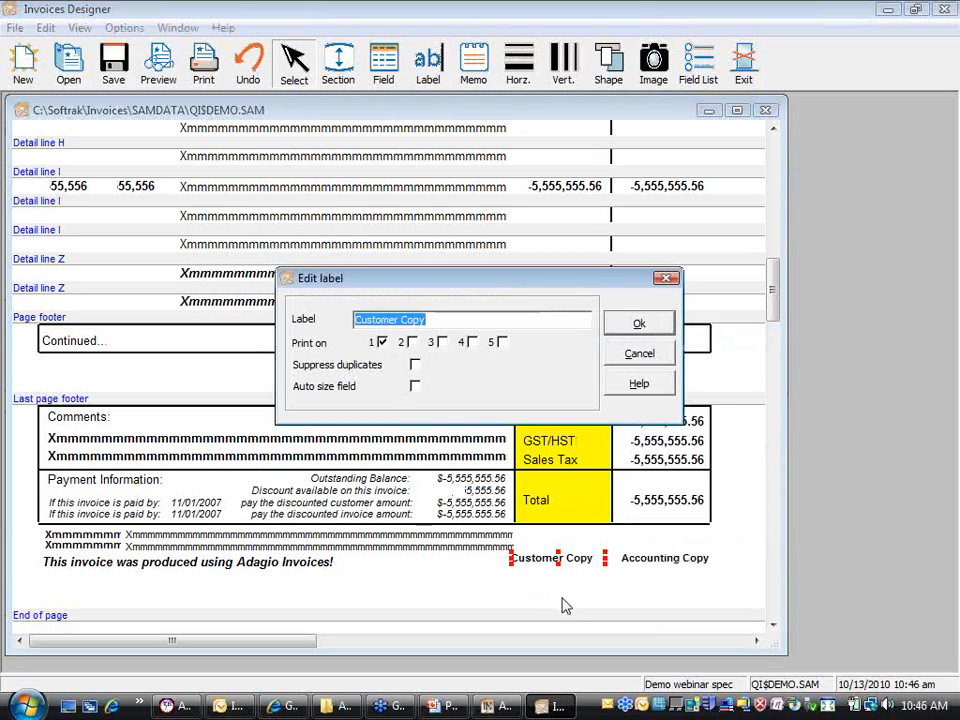
pyautogui.click(640, 354)
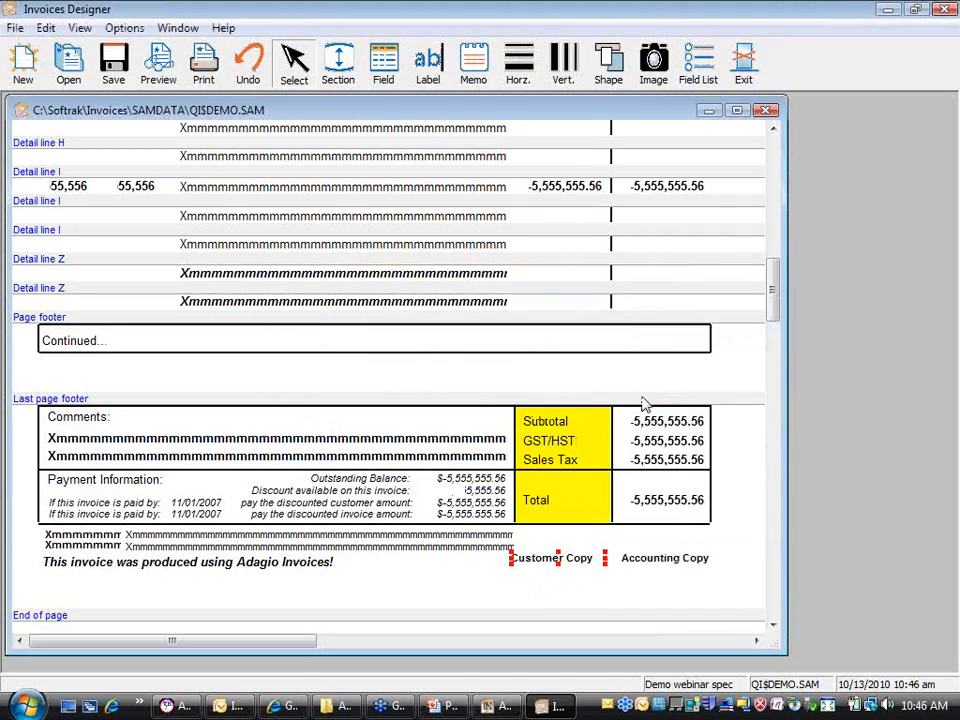
pyautogui.rightClick(630, 560)
pyautogui.click(688, 338)
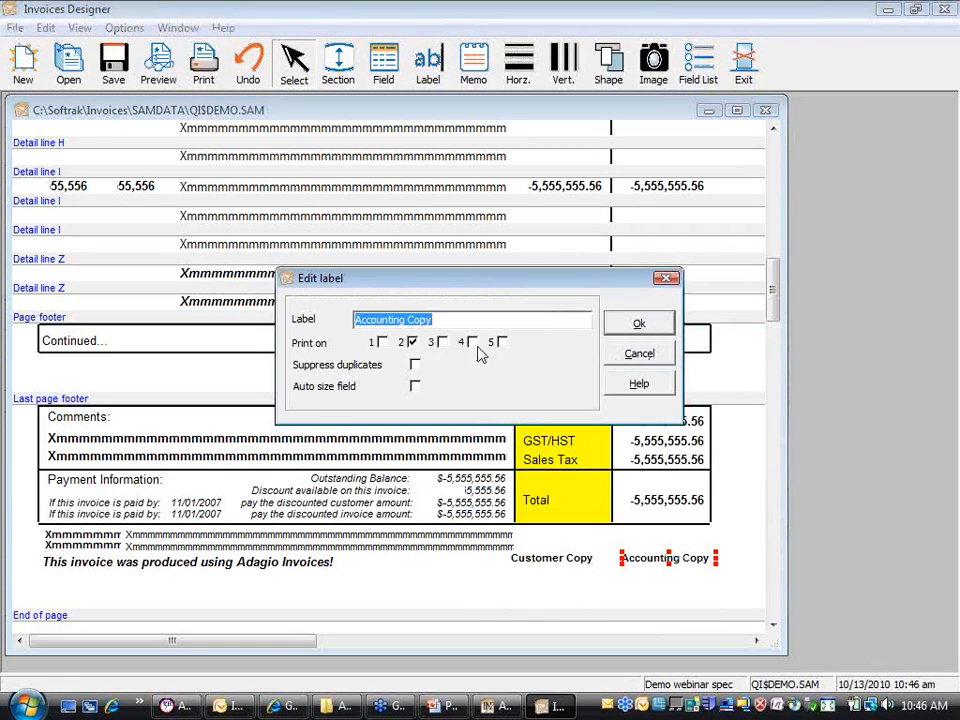
pyautogui.click(648, 358)
pyautogui.click(765, 500)
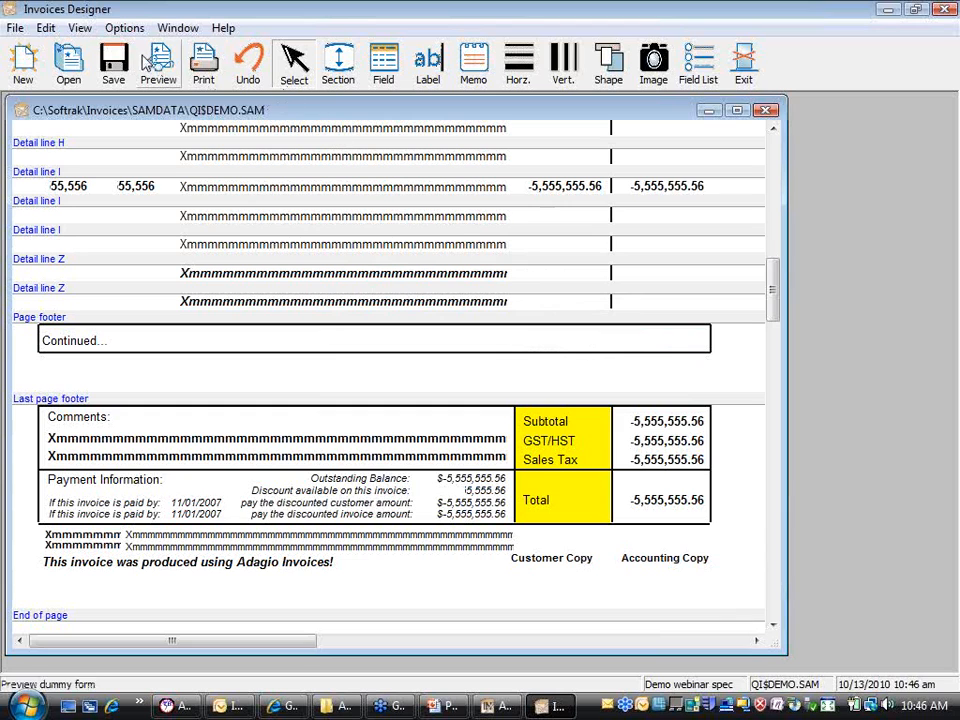
# Step: Switch the layout view from the 1st Copy to the 2nd Copy, showing only the Accounting Copy label
pyautogui.click(79, 28)
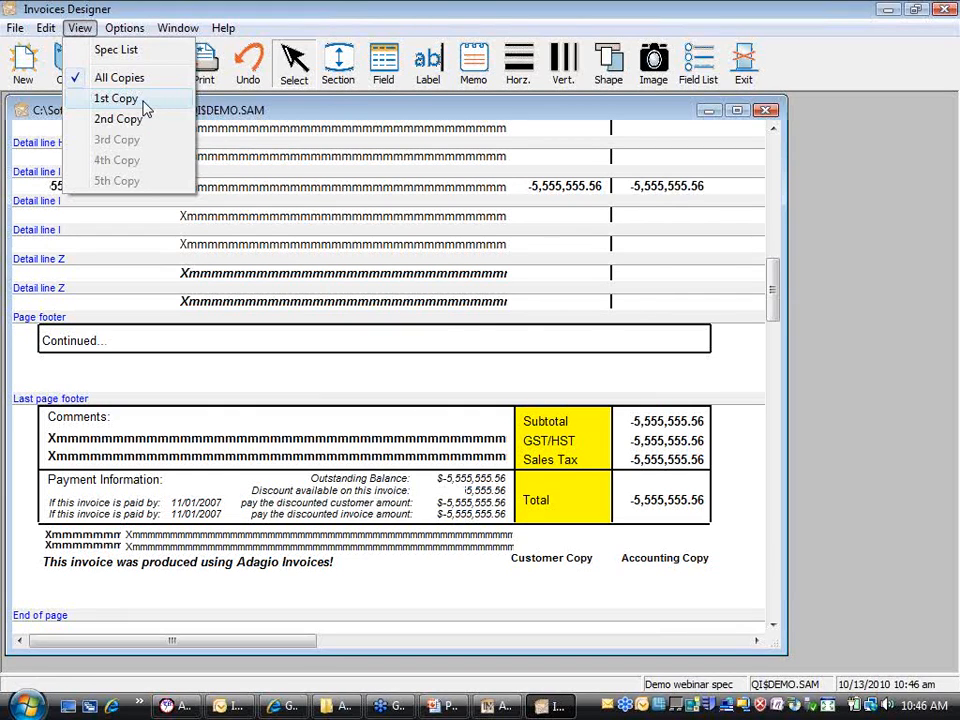
pyautogui.click(145, 108)
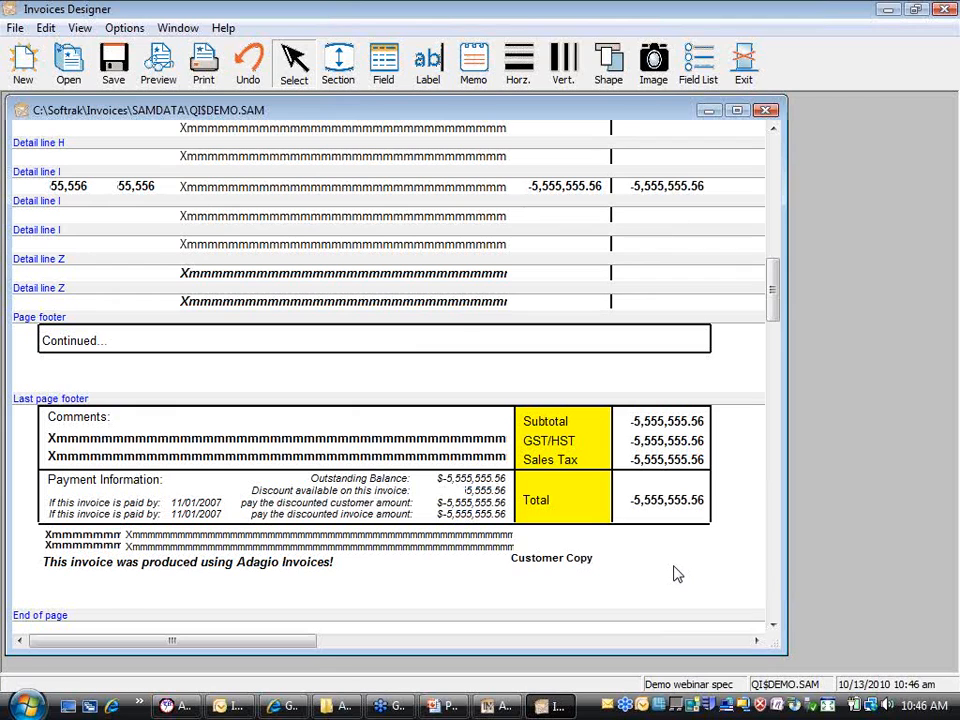
pyautogui.click(80, 27)
pyautogui.click(133, 119)
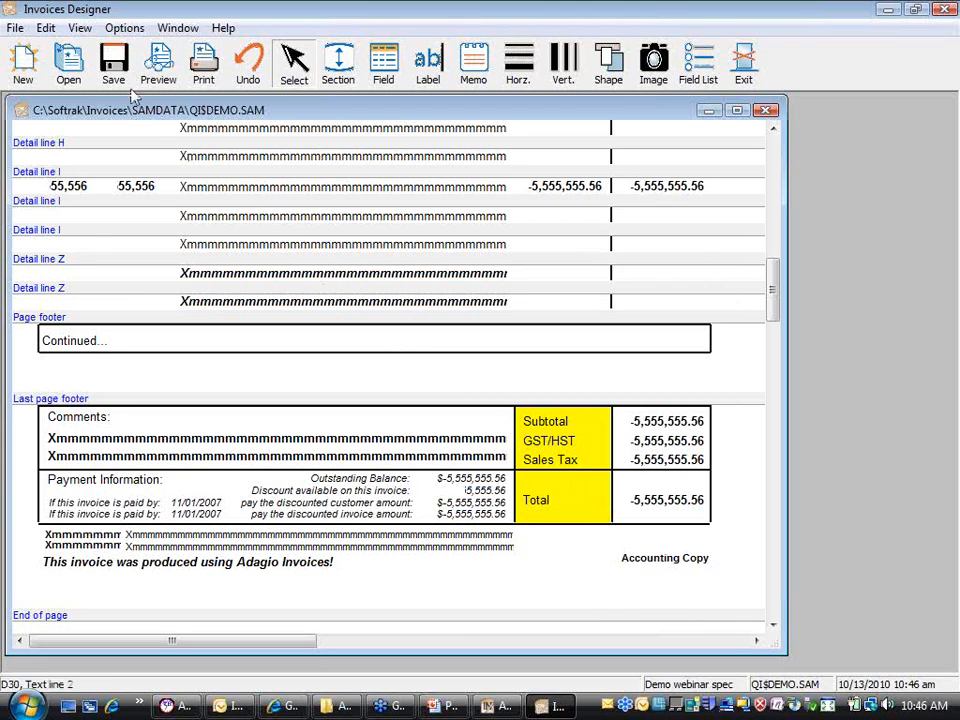
pyautogui.click(92, 29)
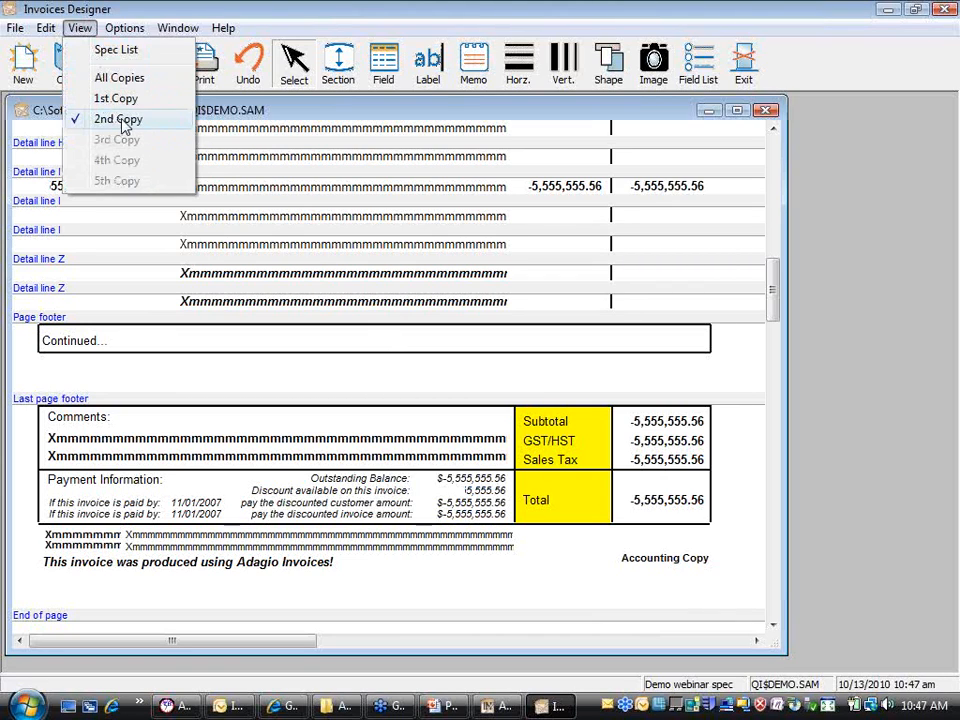
pyautogui.click(261, 16)
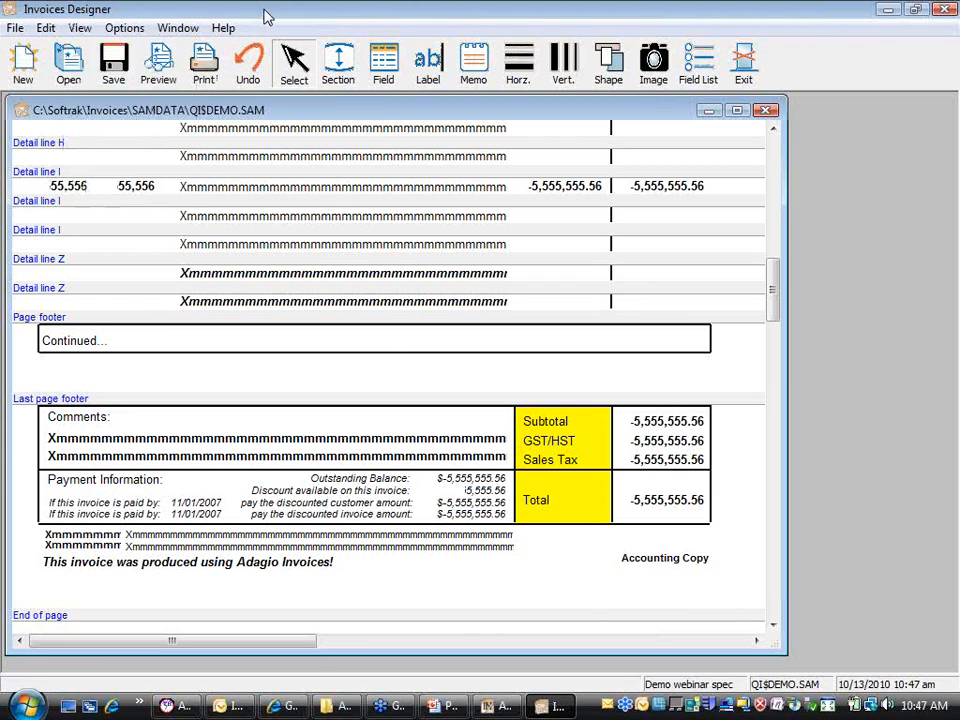
pyautogui.click(416, 64)
pyautogui.click(413, 571)
pyautogui.write('c')
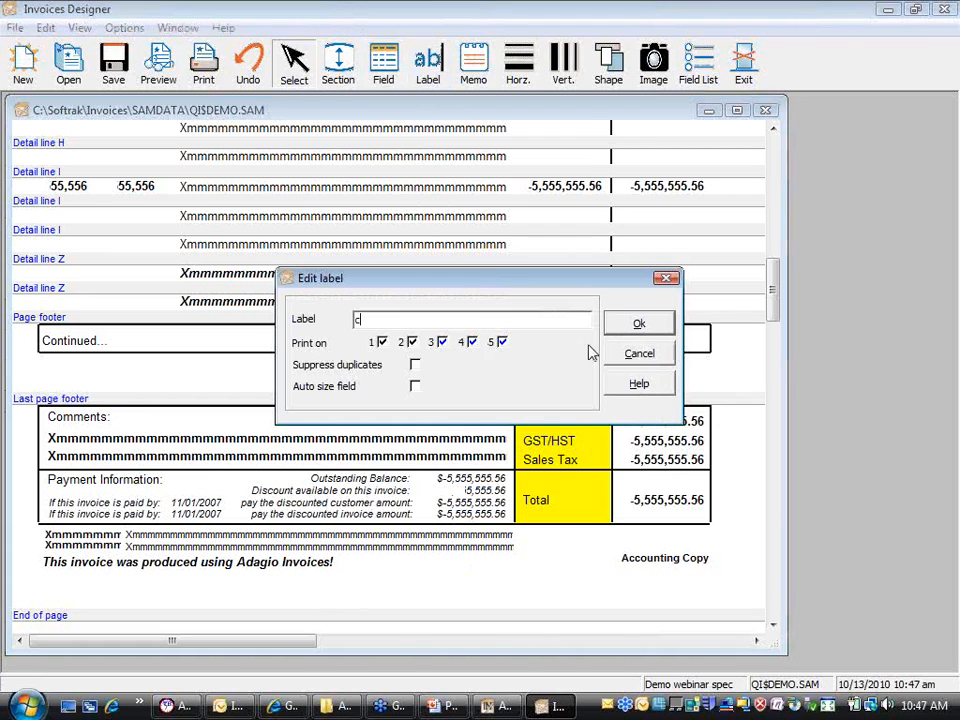
pyautogui.click(621, 352)
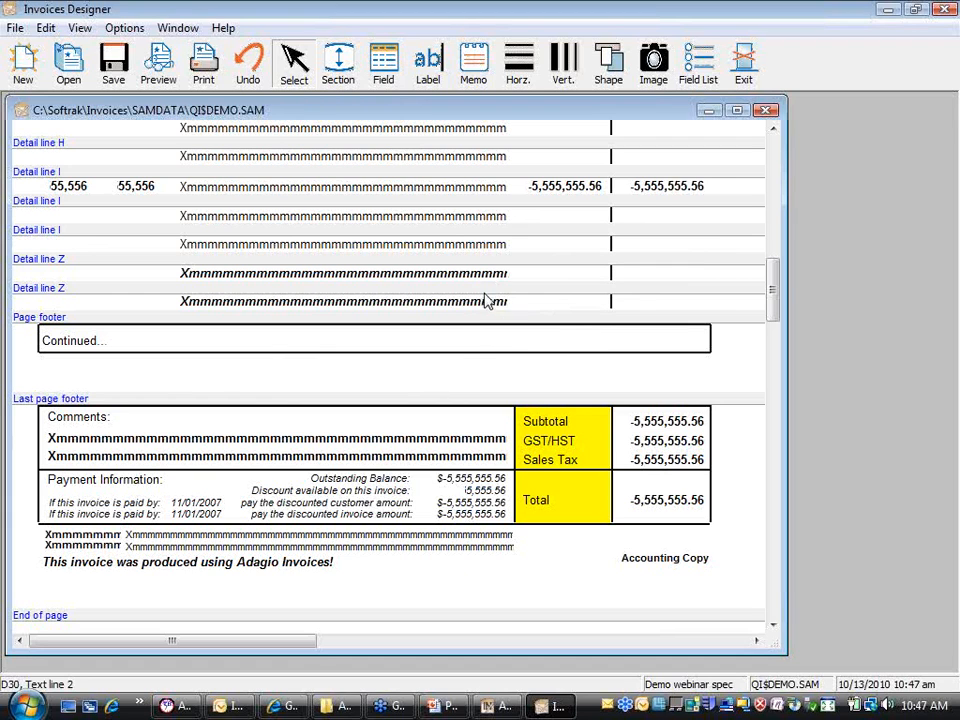
pyautogui.click(777, 232)
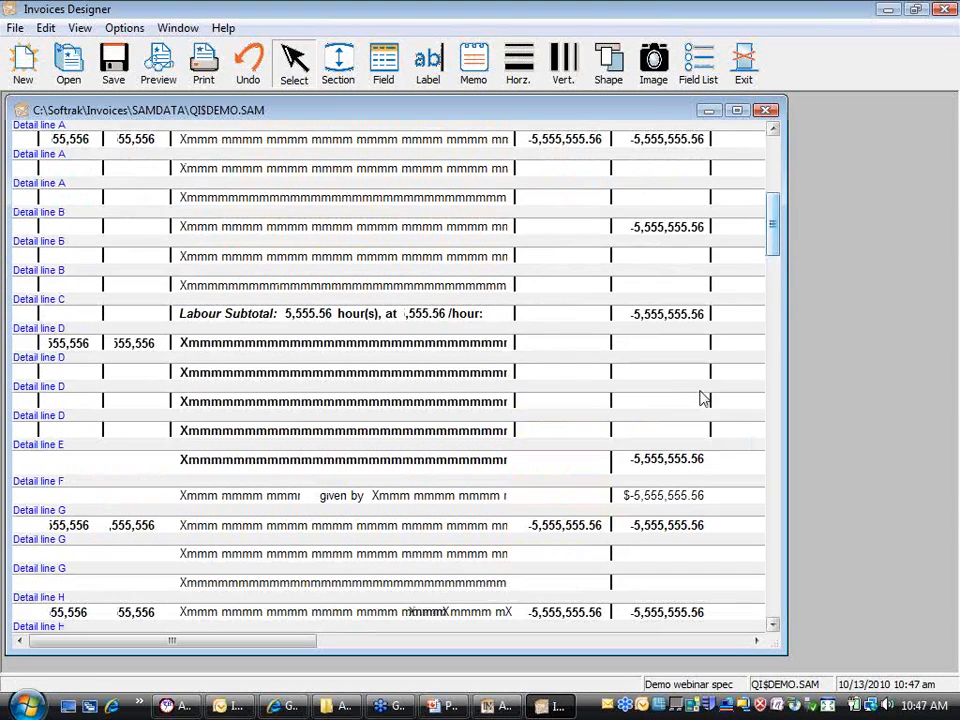
# Step: Turn off the field's currency format for the Total before tax amount and clear its $ symbol
pyautogui.click(667, 504)
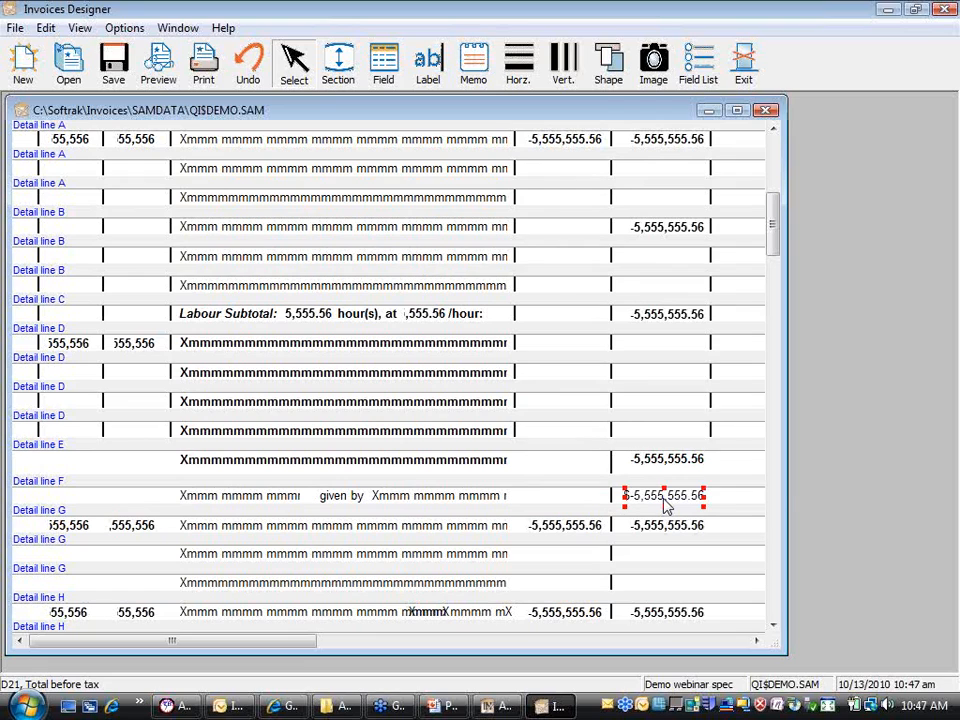
pyautogui.rightClick(667, 505)
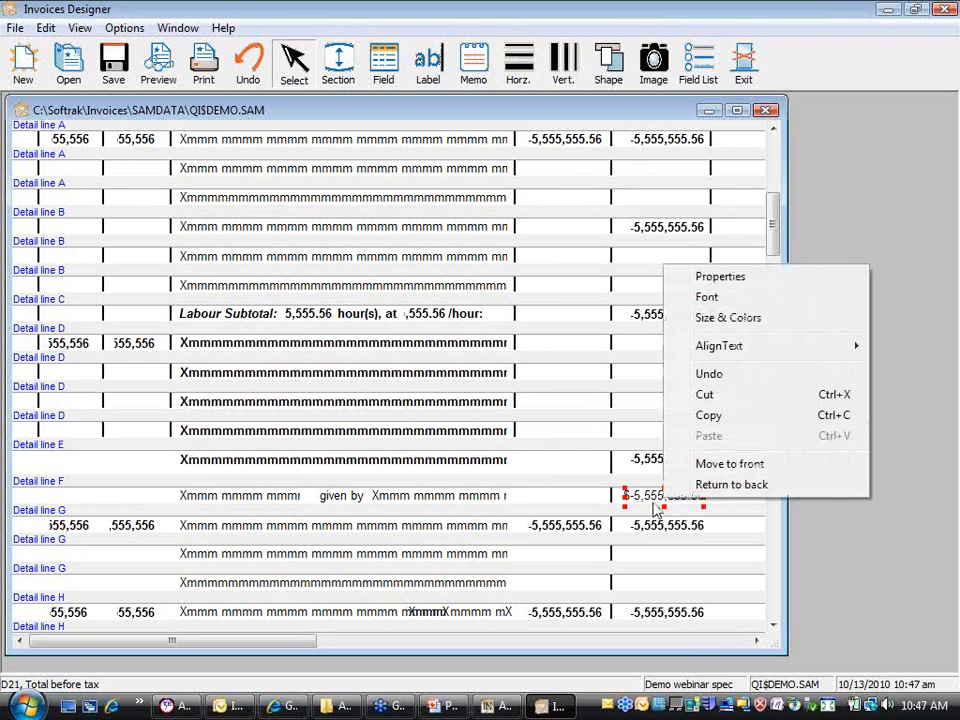
pyautogui.click(705, 278)
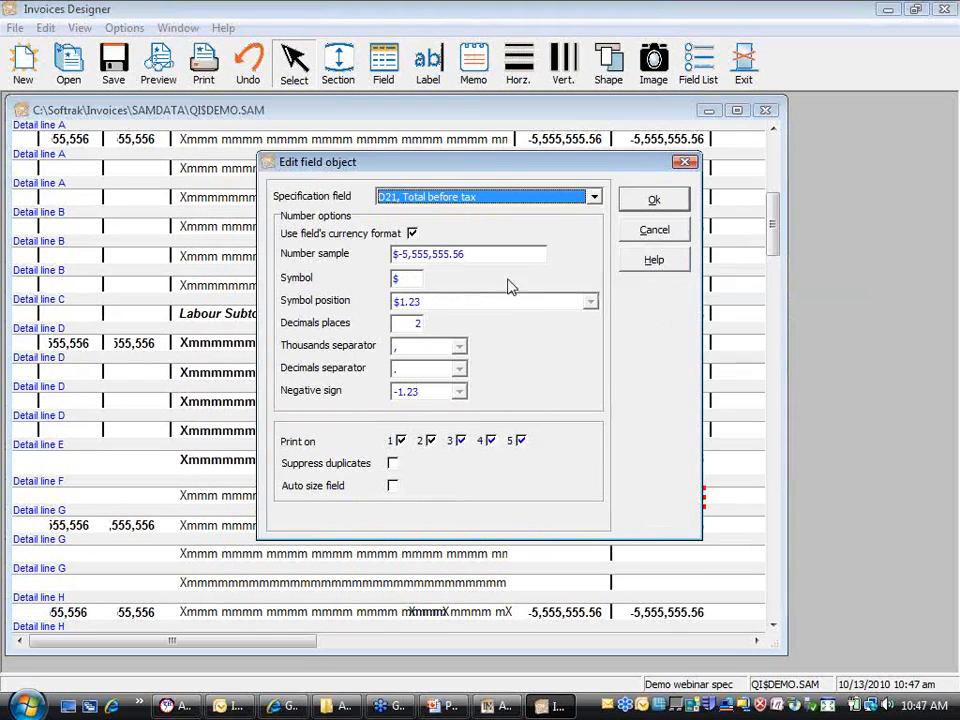
pyautogui.click(412, 234)
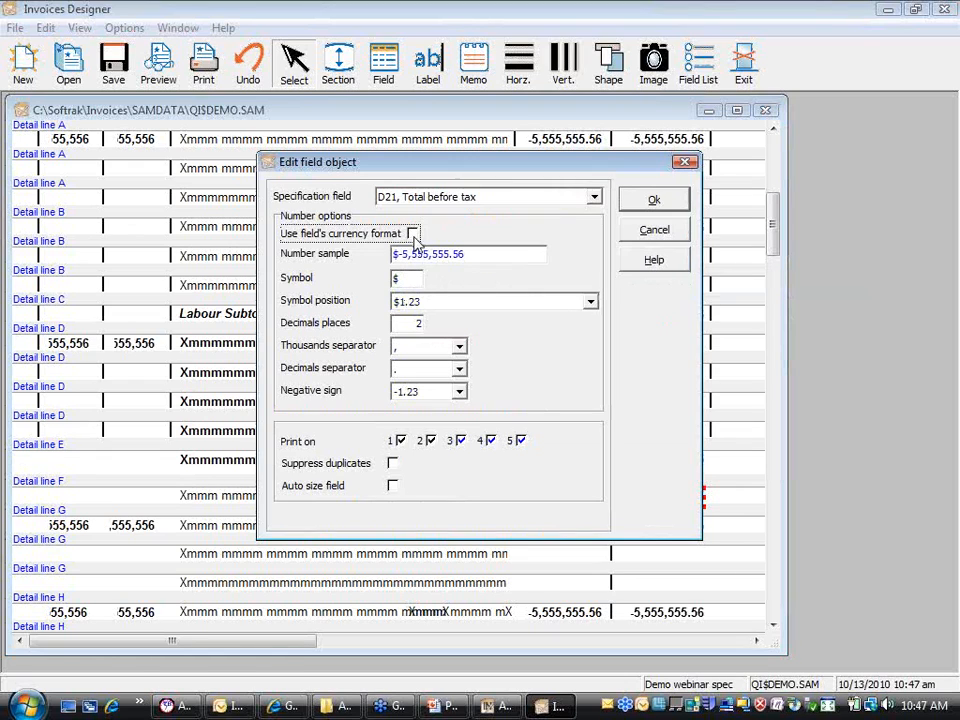
pyautogui.doubleClick(409, 281)
pyautogui.press('BackSpace')
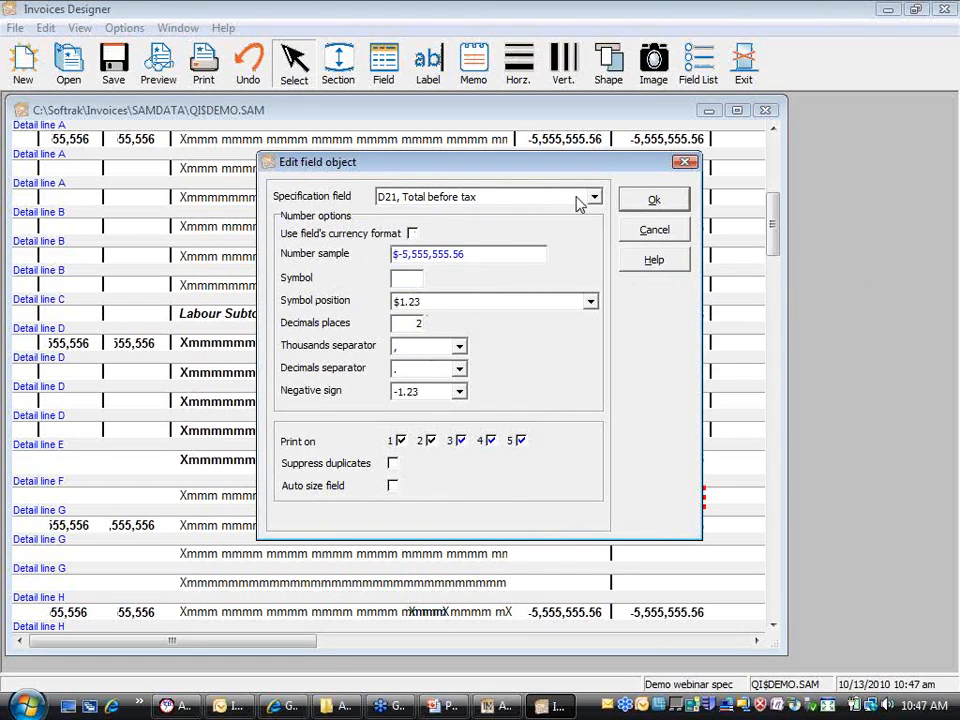
pyautogui.click(636, 203)
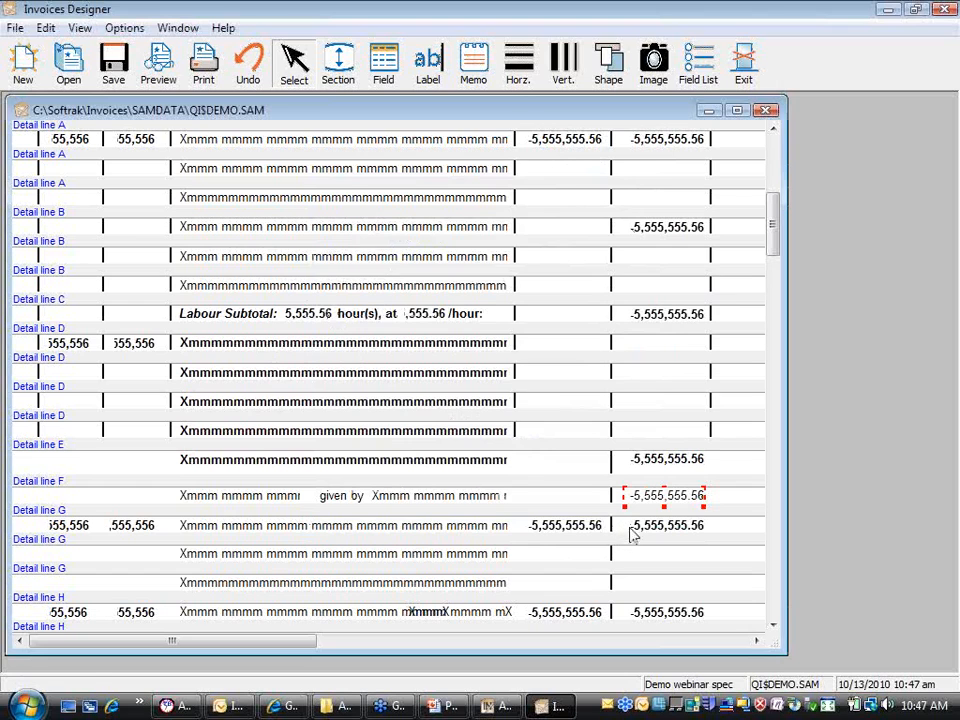
# Step: Set the Total before tax amount on Detail line F to Bold font style
pyautogui.rightClick(688, 502)
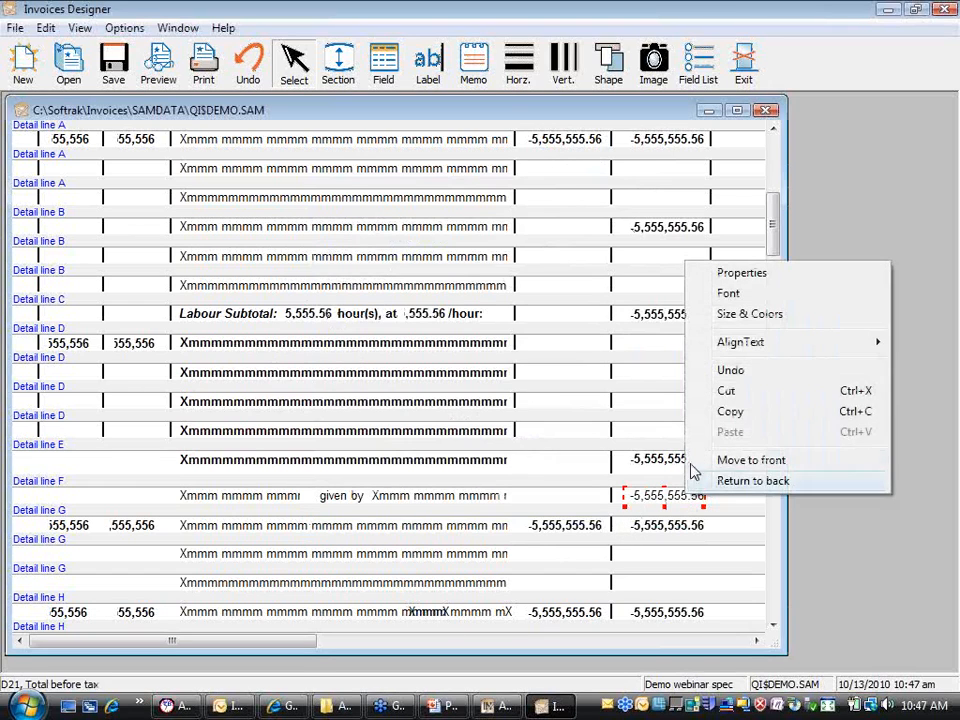
pyautogui.click(768, 303)
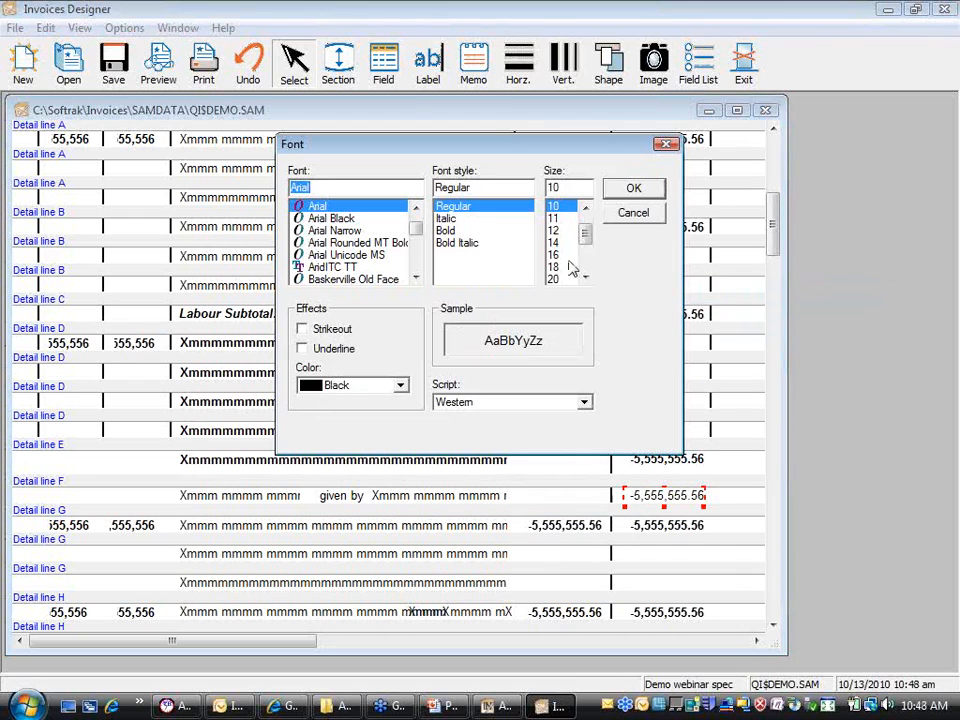
pyautogui.click(450, 231)
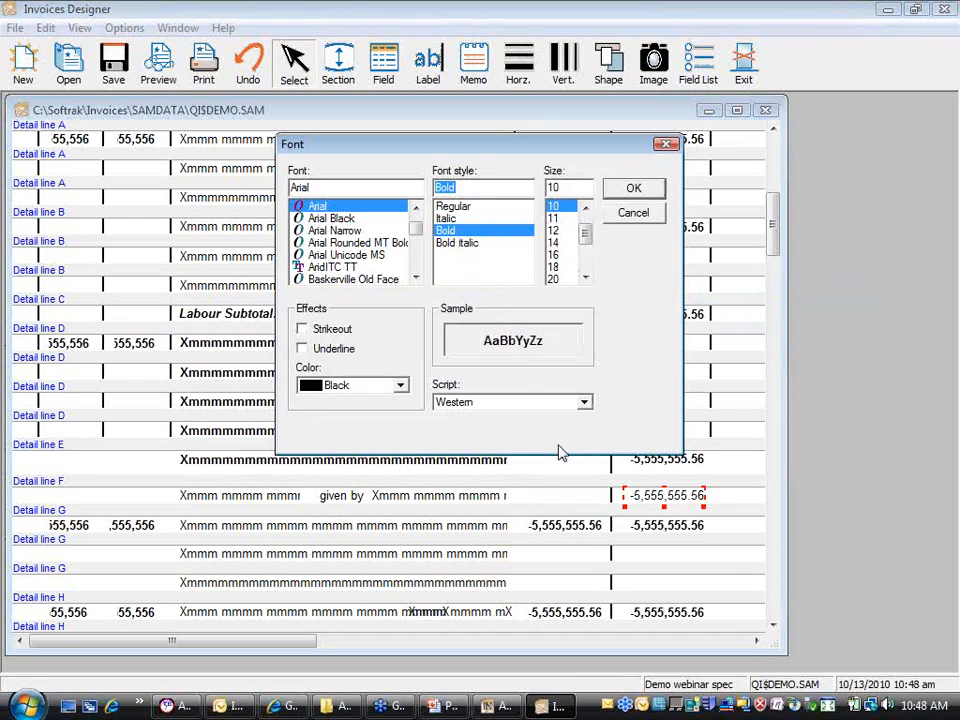
pyautogui.click(627, 192)
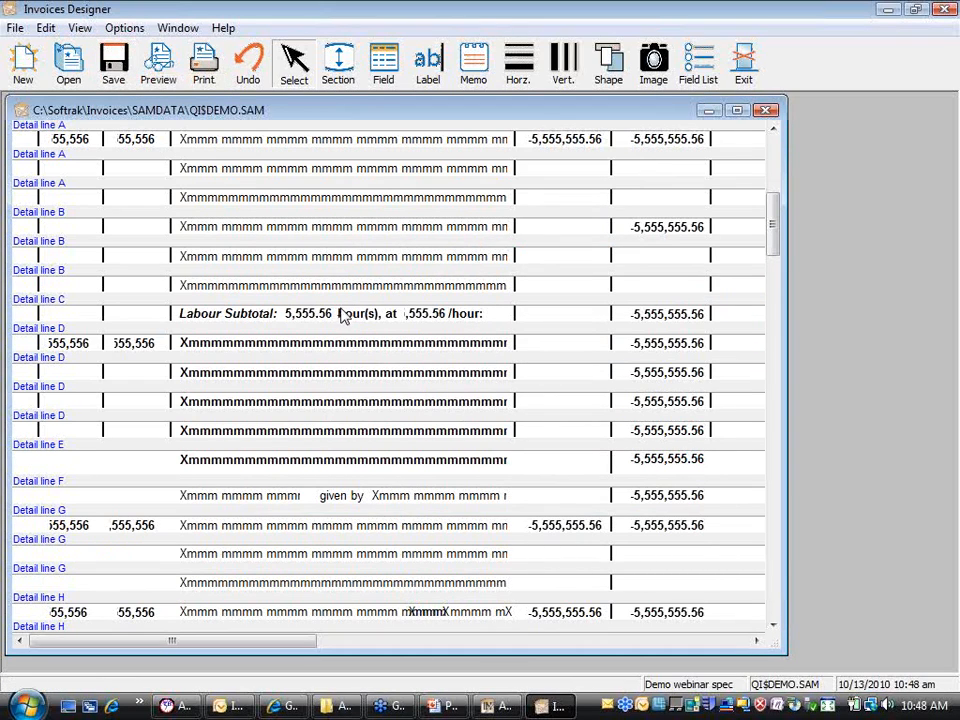
pyautogui.click(480, 708)
# Step: Preview Batch 3's invoice with the Demo webinar spec, checking the 2,626.35 total
pyautogui.click(496, 314)
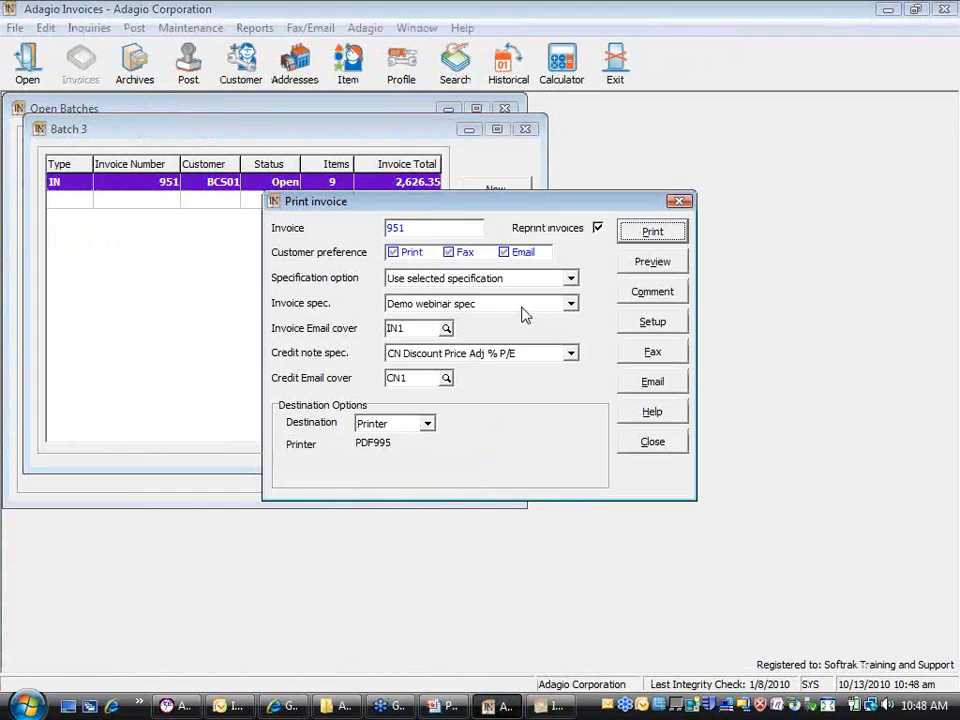
pyautogui.click(653, 267)
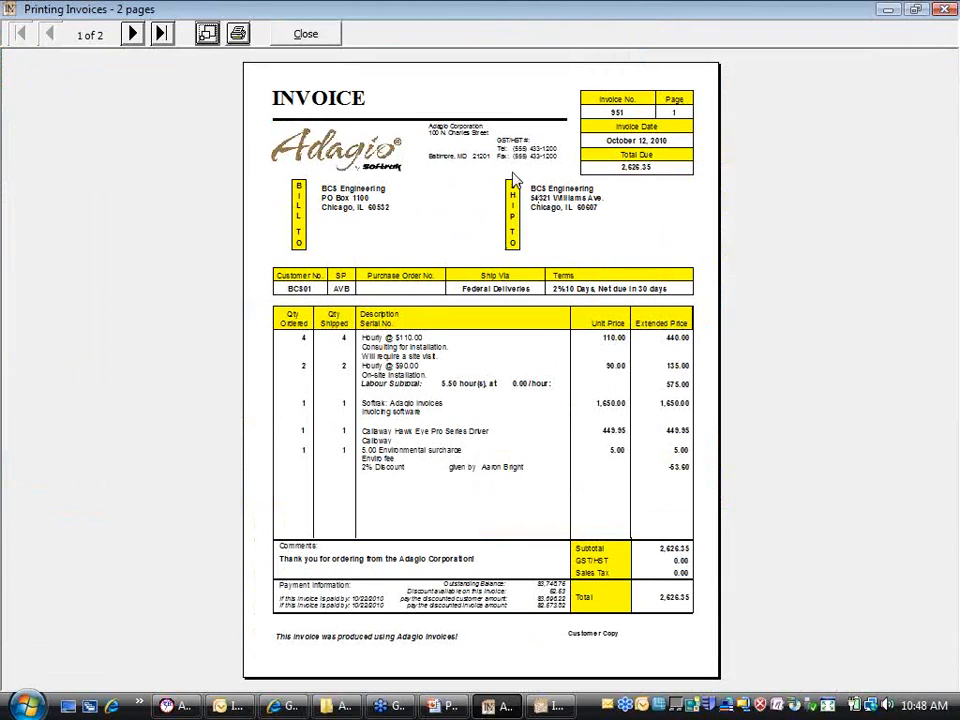
pyautogui.click(207, 34)
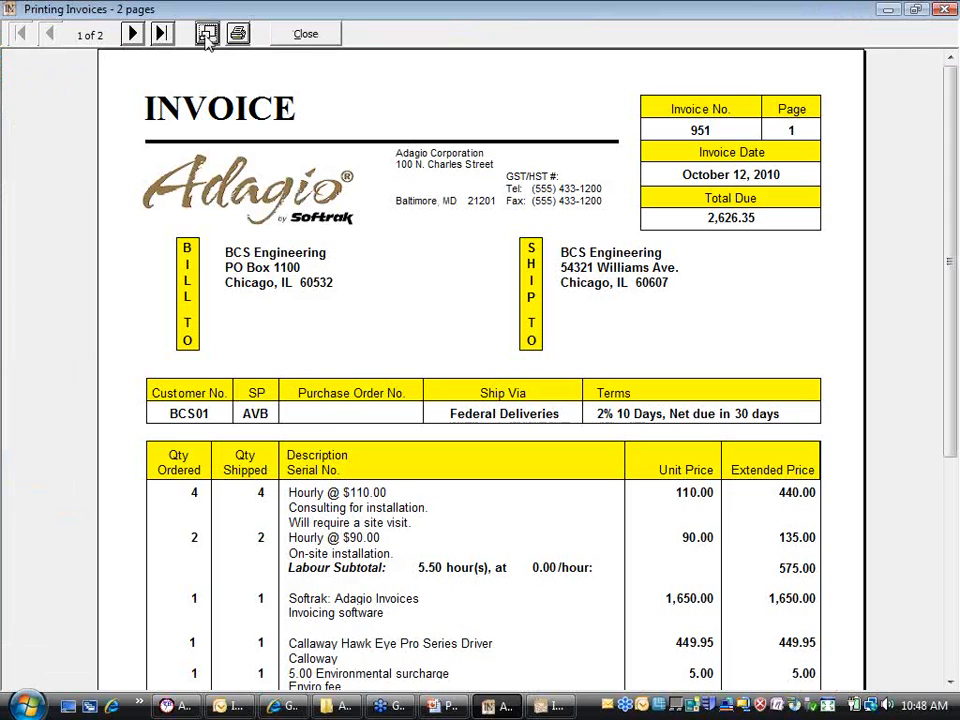
pyautogui.moveTo(957, 157); pyautogui.dragTo(957, 308)
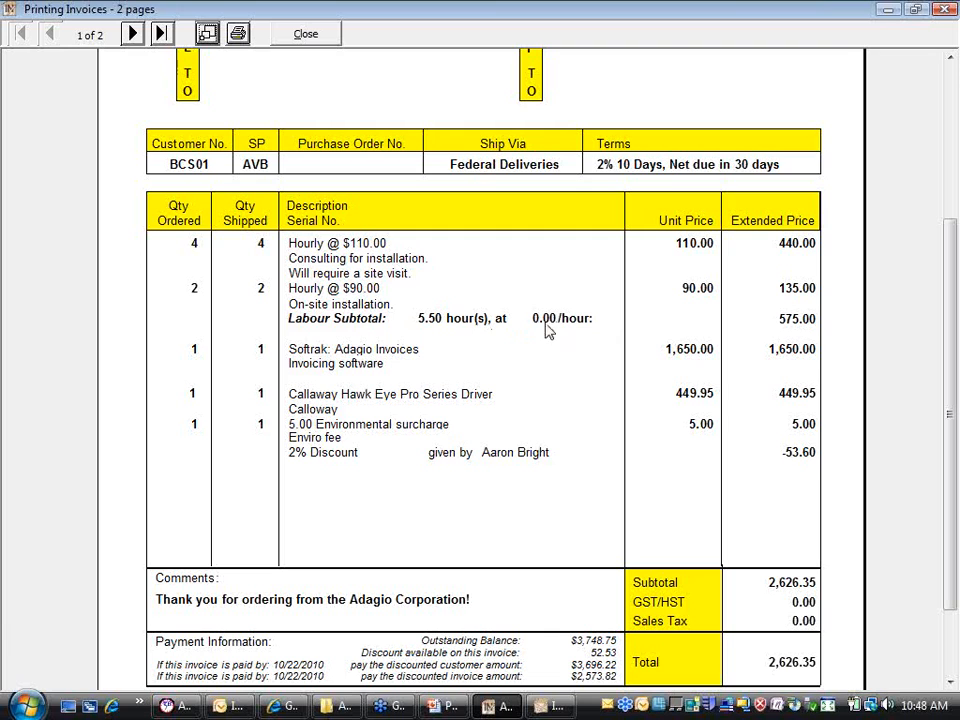
pyautogui.click(302, 40)
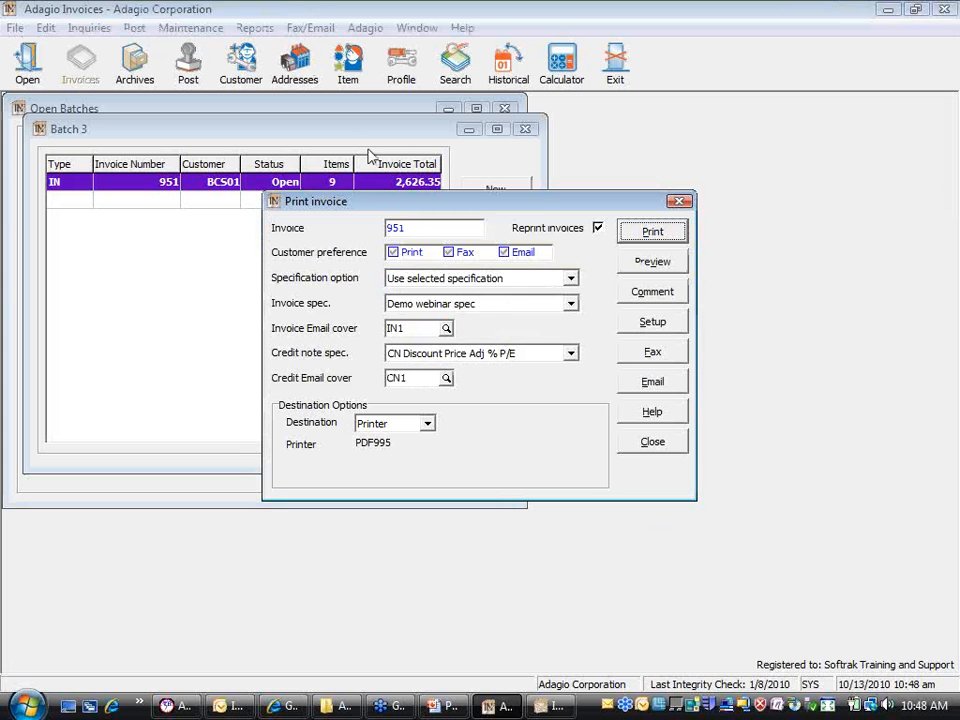
# Step: Delete the hourly rate field from the Labour Subtotal line and select the /hour: label
pyautogui.click(560, 707)
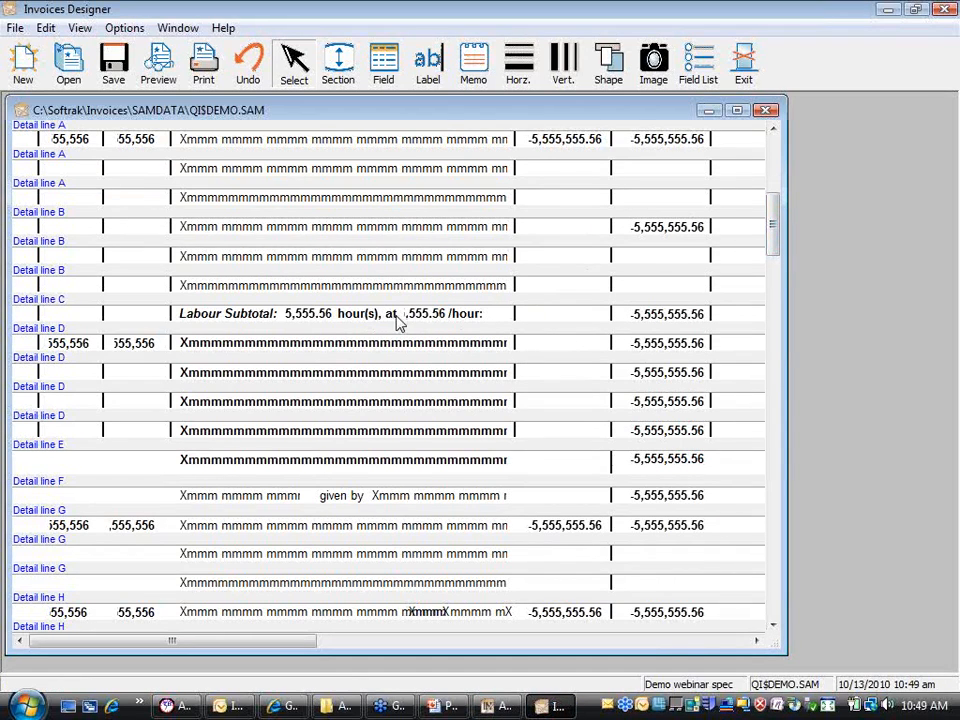
pyautogui.click(437, 322)
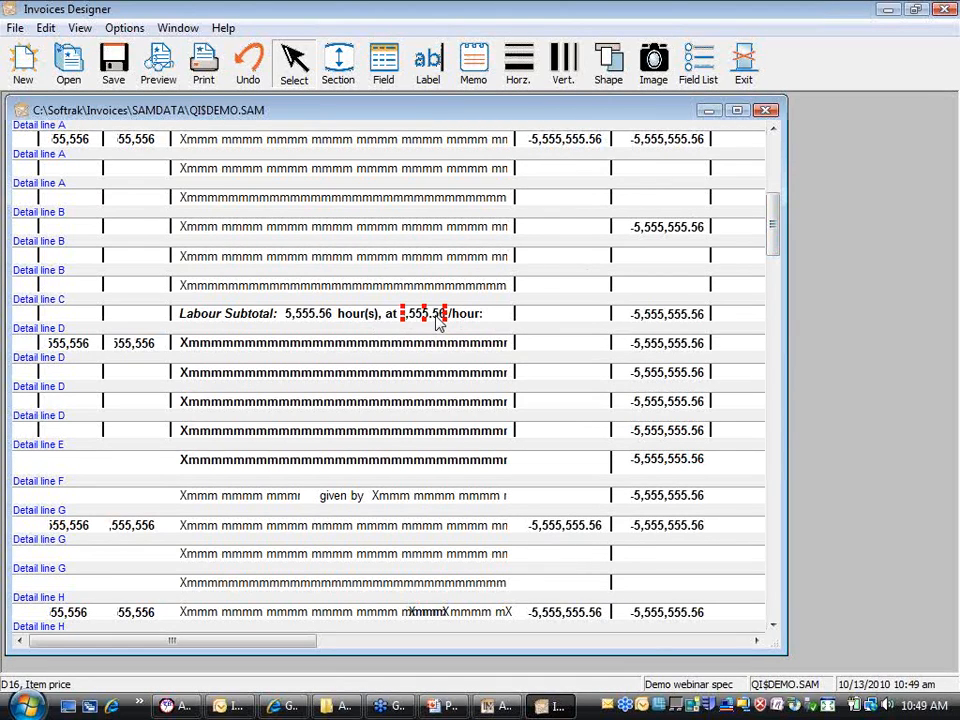
pyautogui.press('Delete')
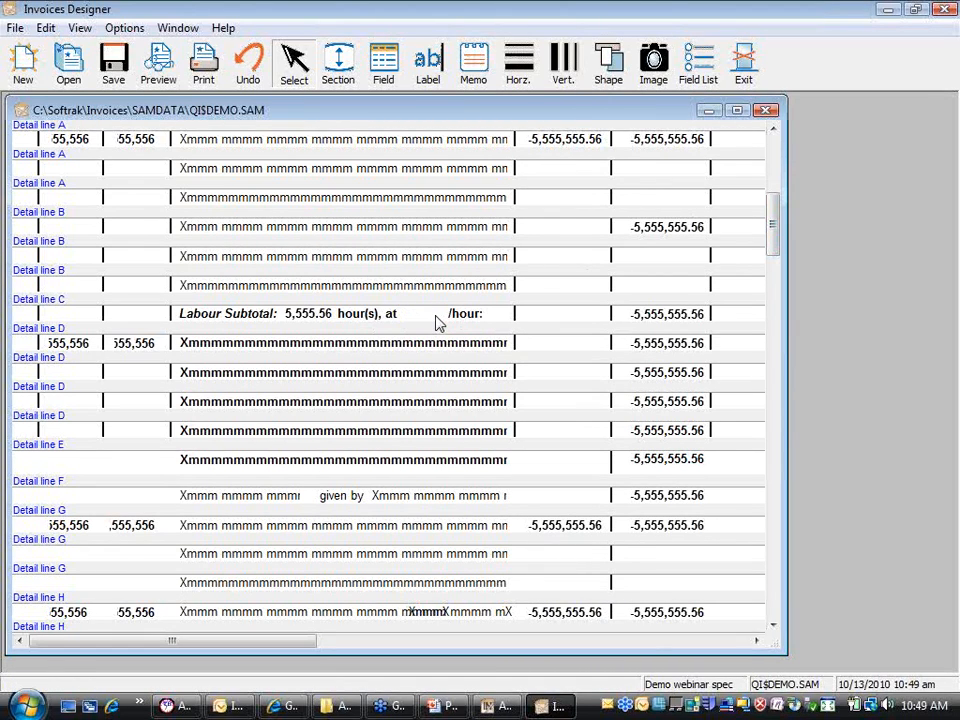
pyautogui.click(467, 321)
# Step: Shorten the 'hour(s), at' label text to 'hour(s)'
pyautogui.click(361, 317)
pyautogui.rightClick(361, 317)
pyautogui.click(435, 328)
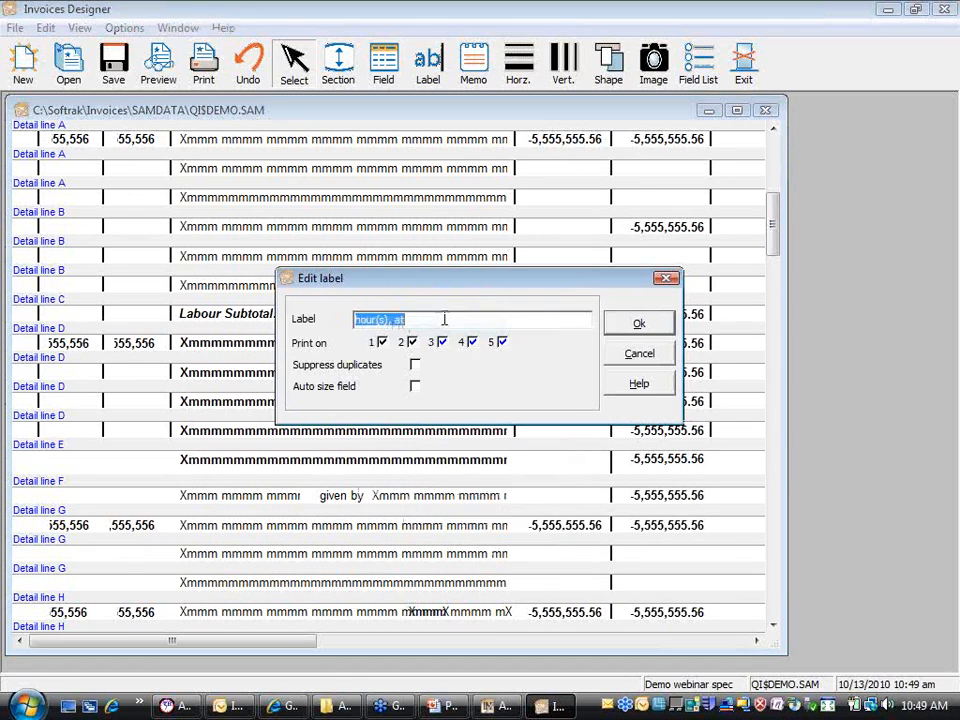
pyautogui.click(441, 319)
pyautogui.press('BackSpace')
pyautogui.press('BackSpace')
pyautogui.press('BackSpace')
pyautogui.press('BackSpace')
pyautogui.click(630, 323)
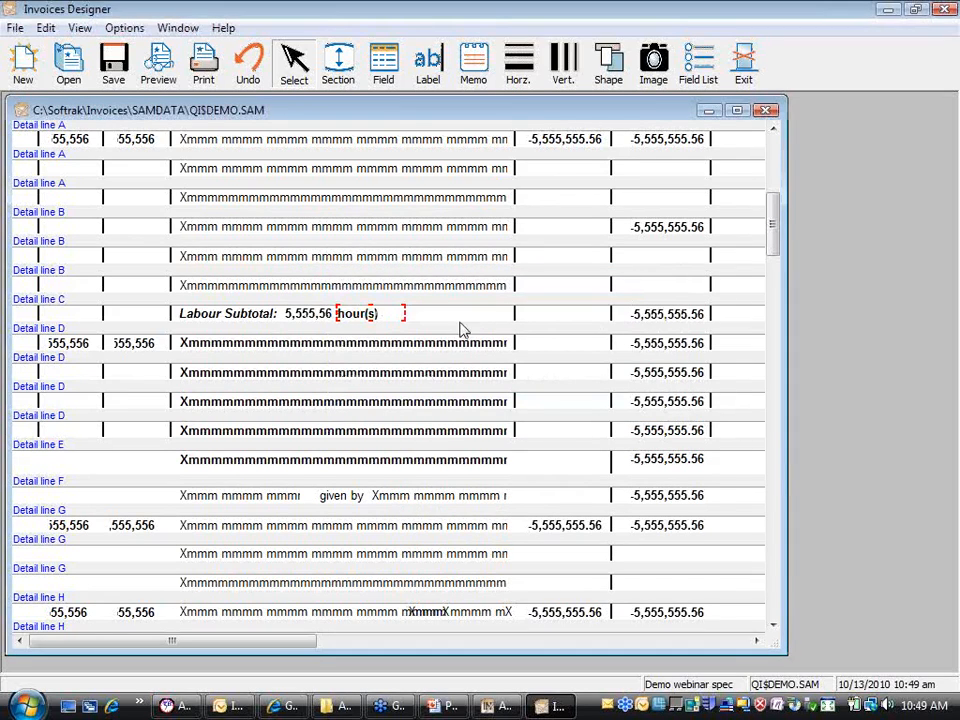
# Step: Shift the Labour Subtotal line's objects further right
pyautogui.moveTo(427, 315); pyautogui.dragTo(349, 326)
pyautogui.click(262, 325)
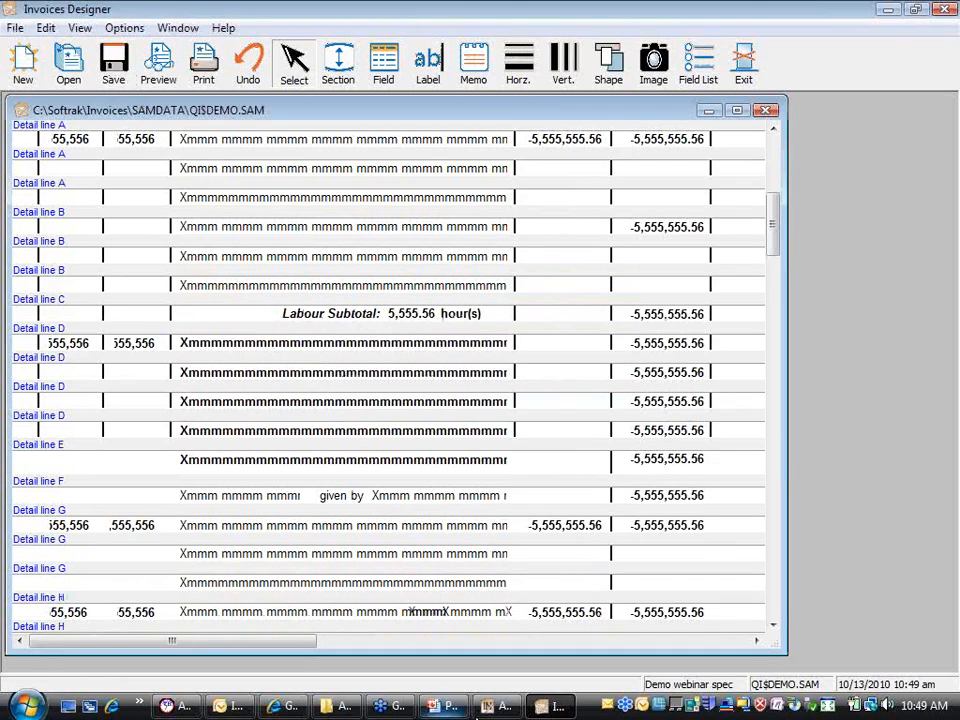
pyautogui.click(495, 706)
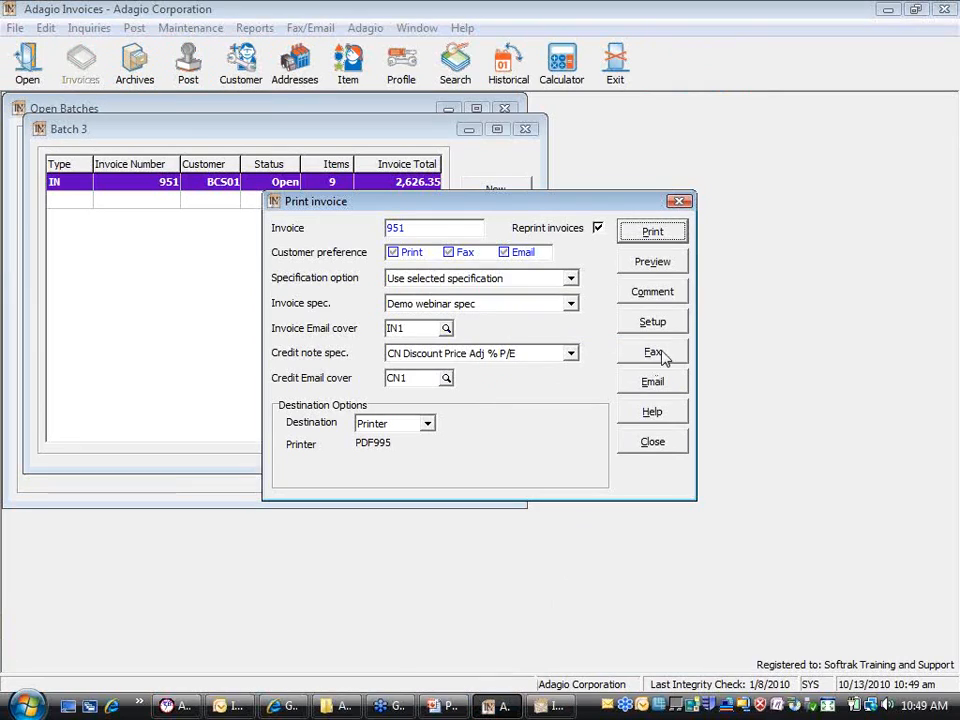
# Step: Preview both invoice pages, confirming Labour Subtotal reads 5.50 hour(s), then close printing
pyautogui.click(670, 265)
pyautogui.click(207, 33)
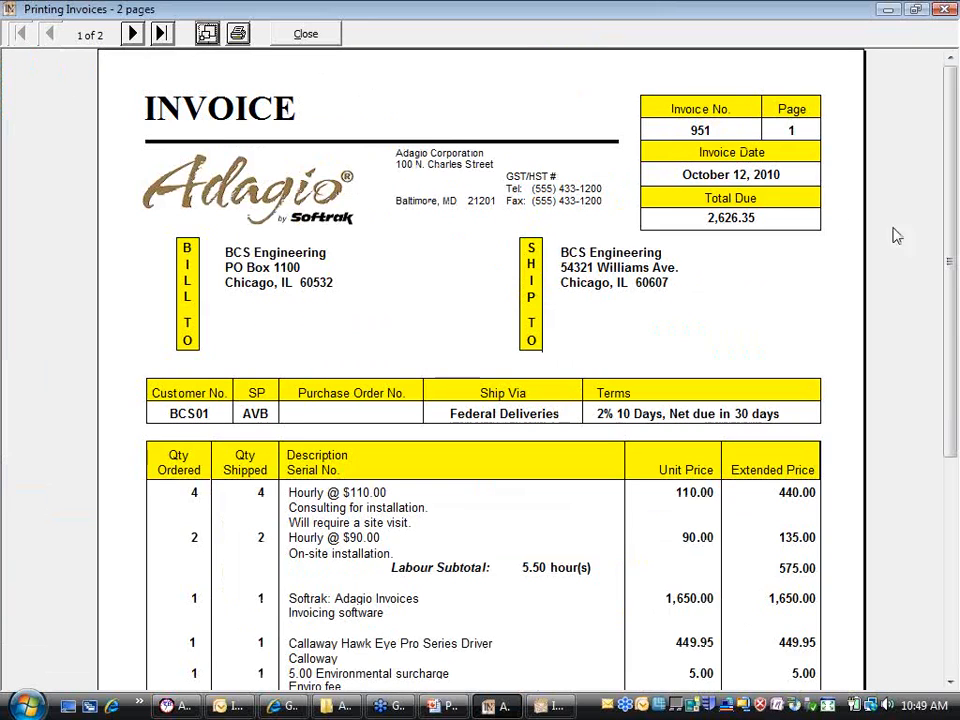
pyautogui.scroll(-3, 660, 363)
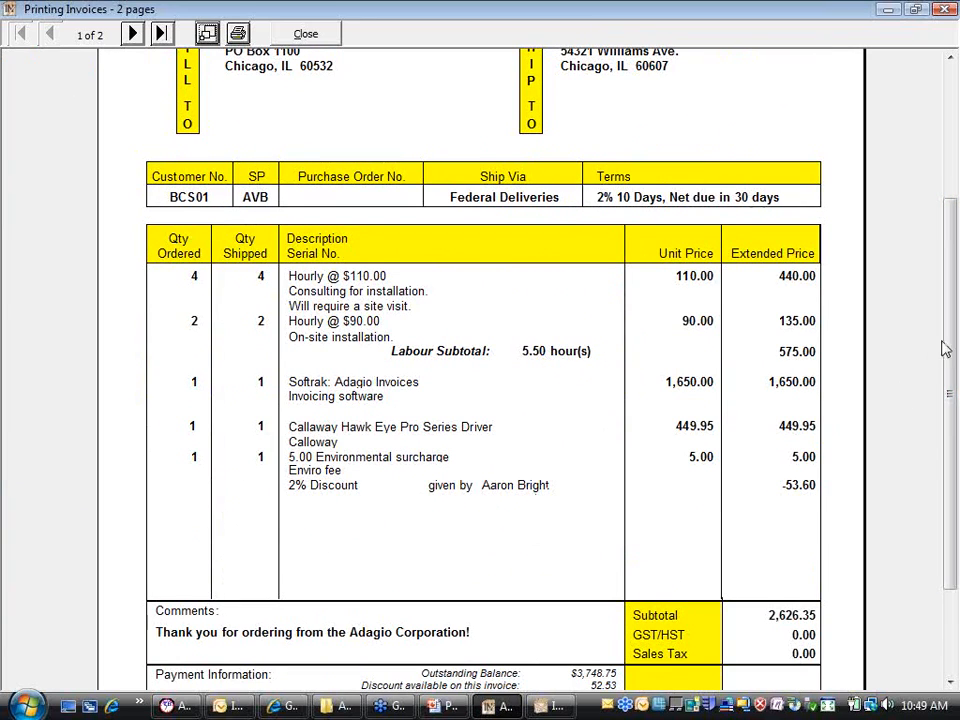
pyautogui.scroll(-3, 944, 348)
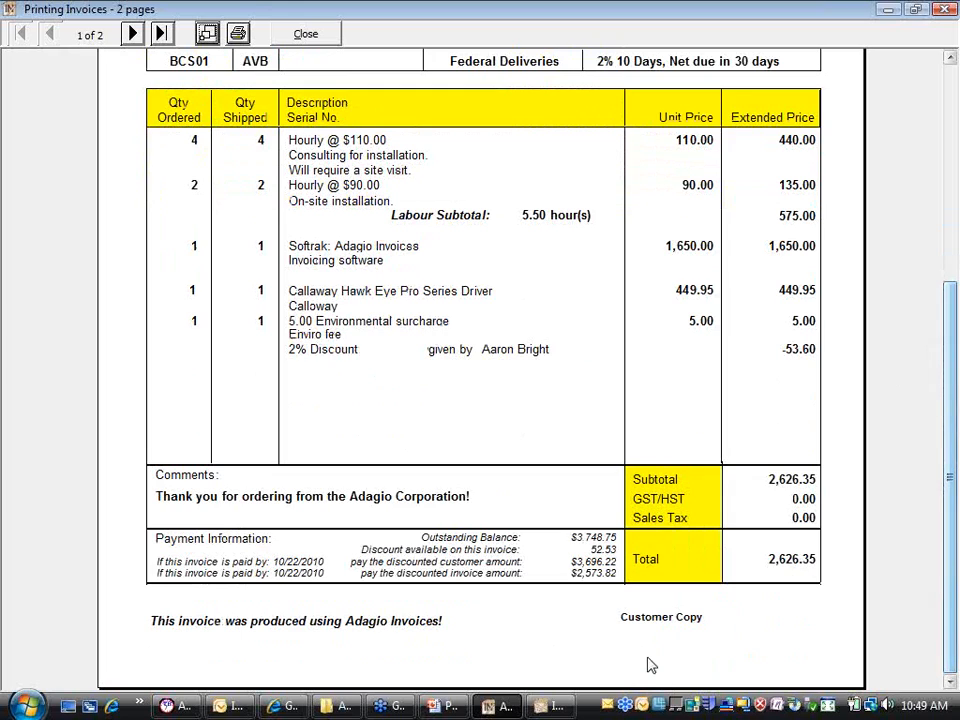
pyautogui.click(134, 34)
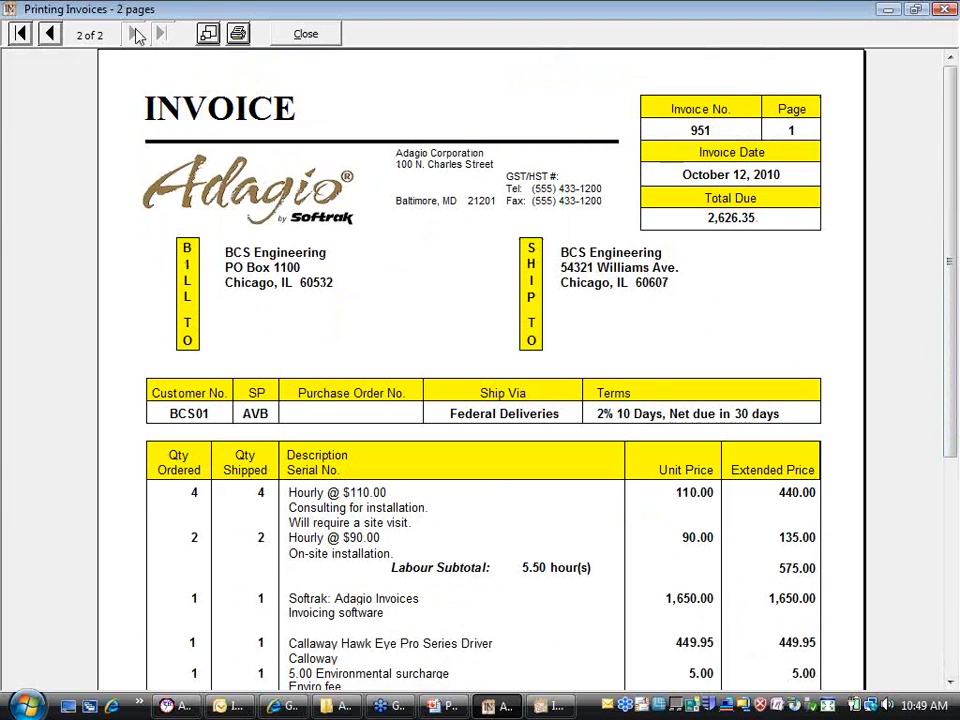
pyautogui.moveTo(950, 151); pyautogui.dragTo(821, 529)
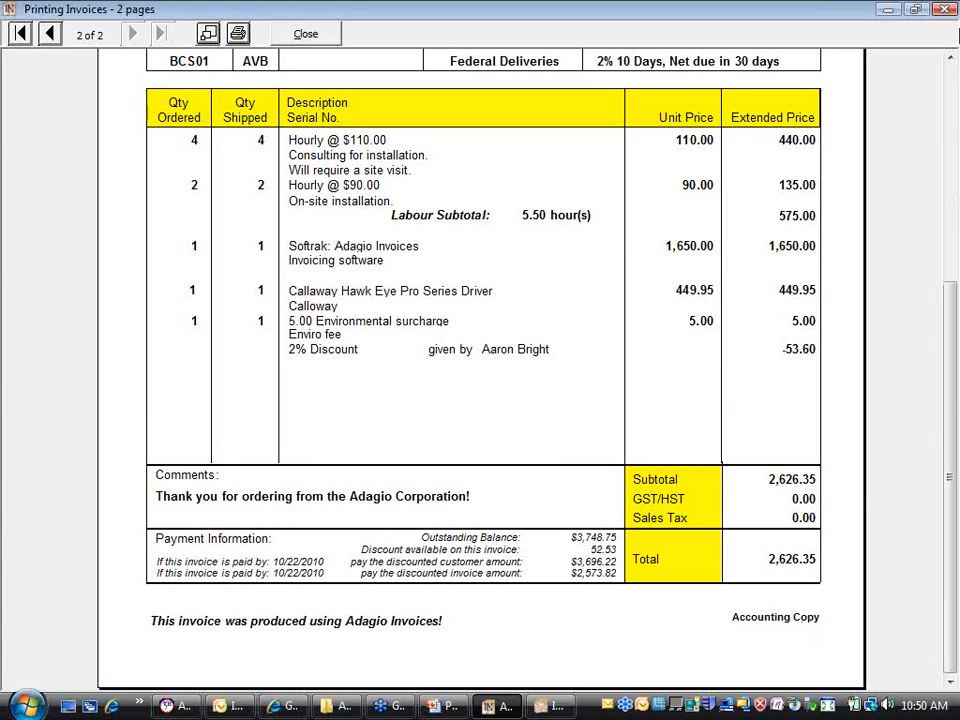
pyautogui.click(947, 10)
pyautogui.click(645, 441)
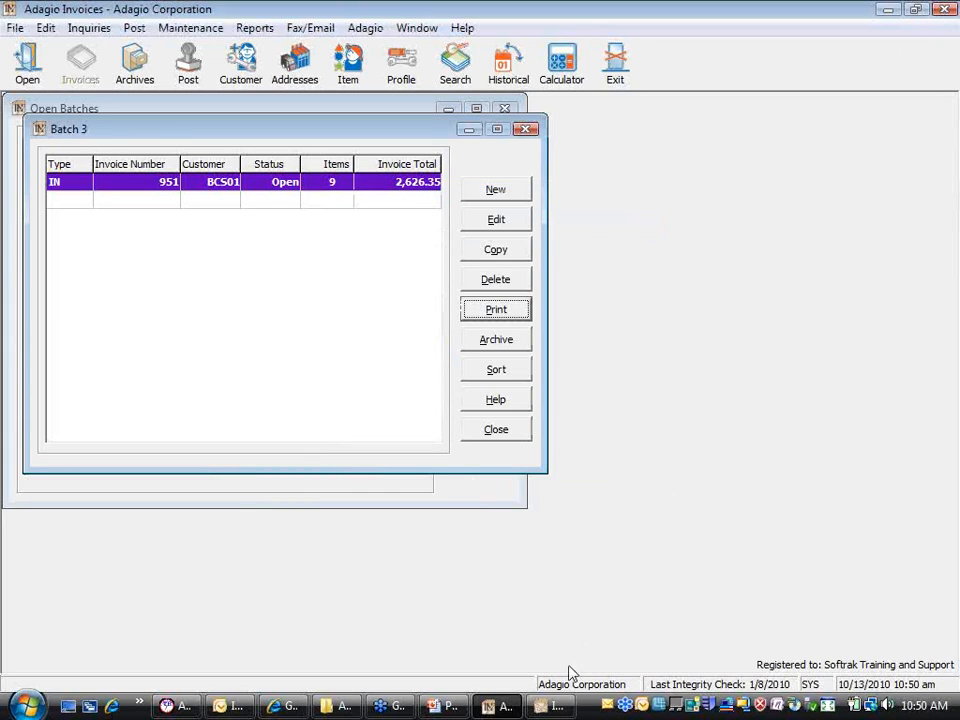
# Step: Switch back to the Invoices Designer window holding the invoice spec layout
pyautogui.click(548, 706)
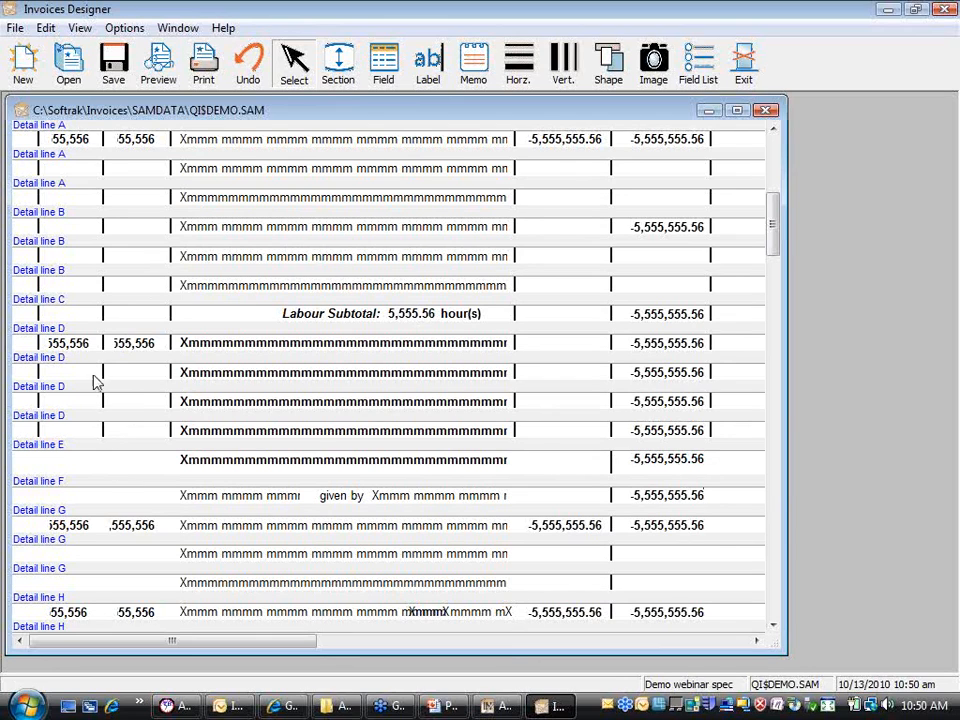
# Step: Exit Invoices Designer without choosing any File command, returning to the Adagio Invoices batch
pyautogui.click(15, 28)
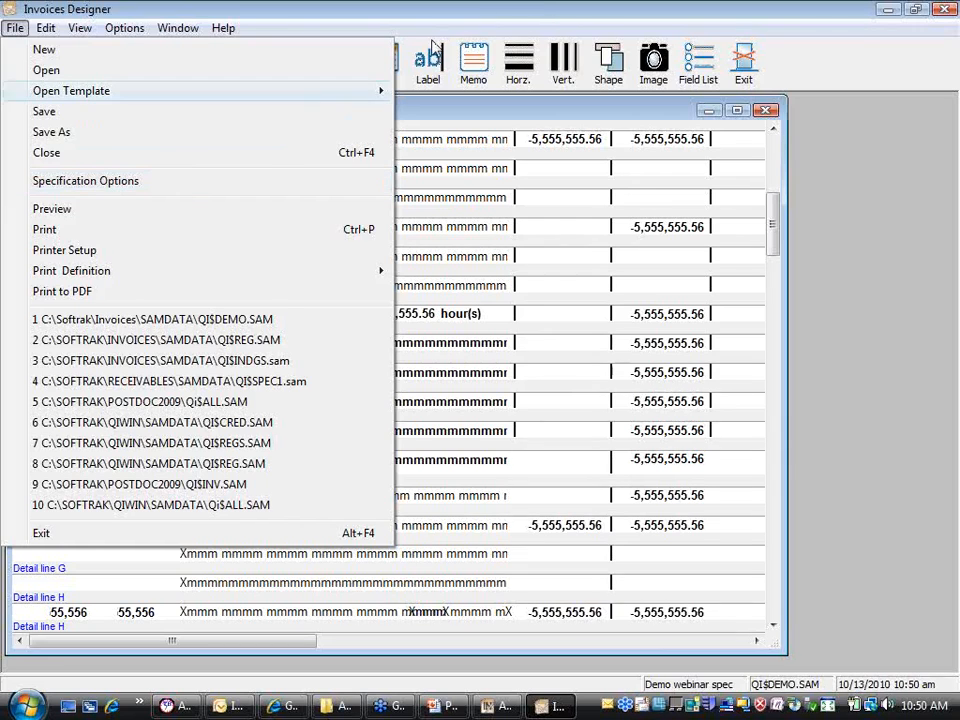
pyautogui.click(536, 17)
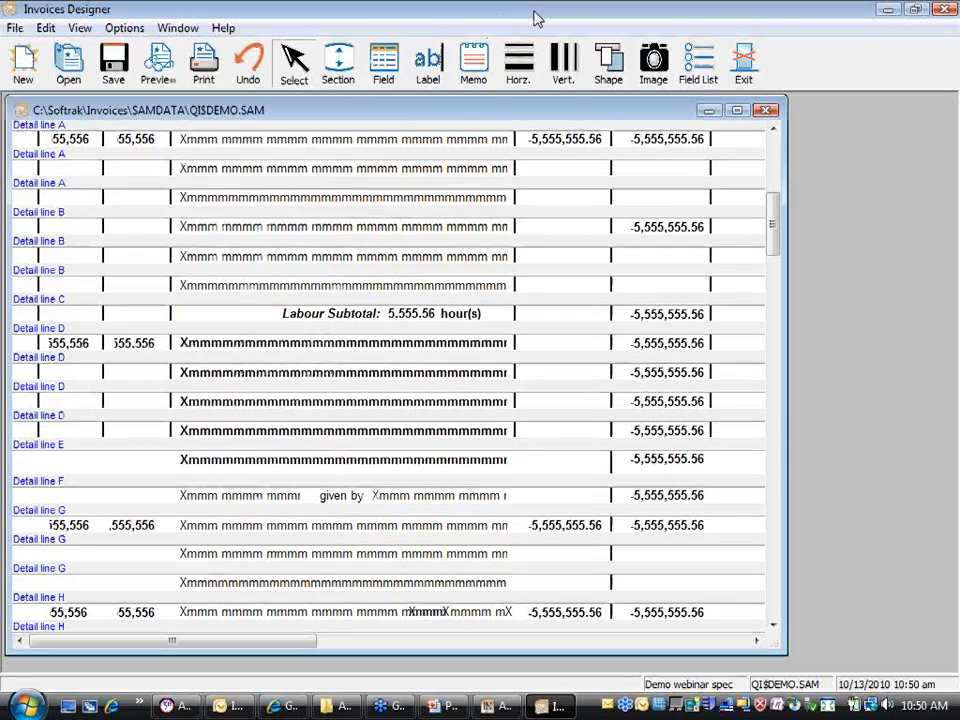
pyautogui.click(740, 70)
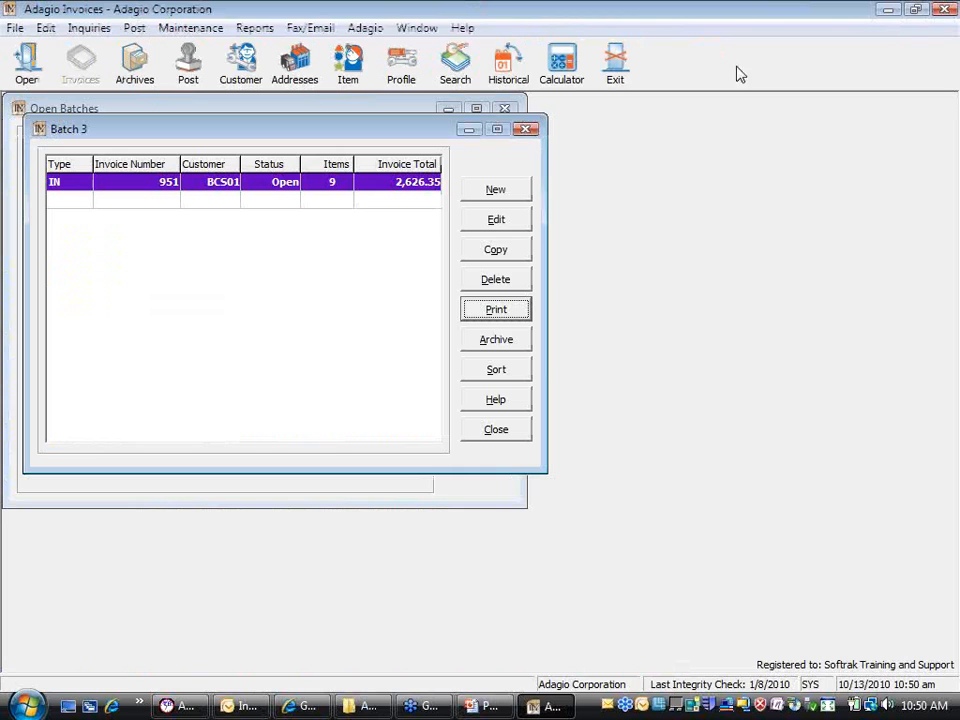
# Step: Resume the PowerPoint show on App-Specific Features, revealing the 'AP: Calculate advice max details' bullet
pyautogui.click(488, 707)
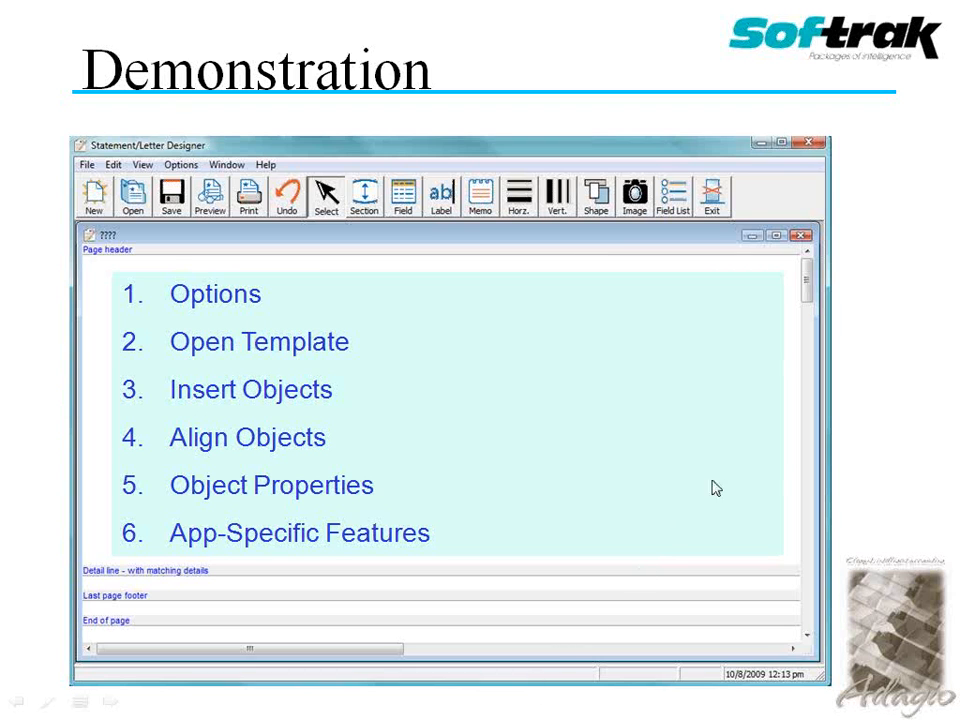
pyautogui.click(873, 439)
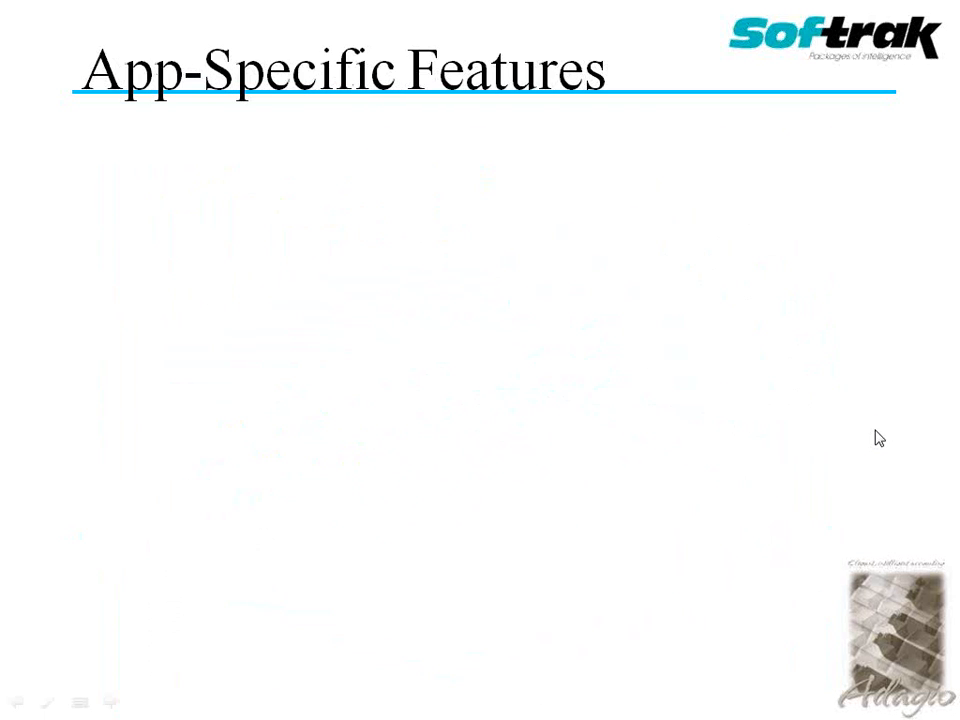
pyautogui.click(875, 431)
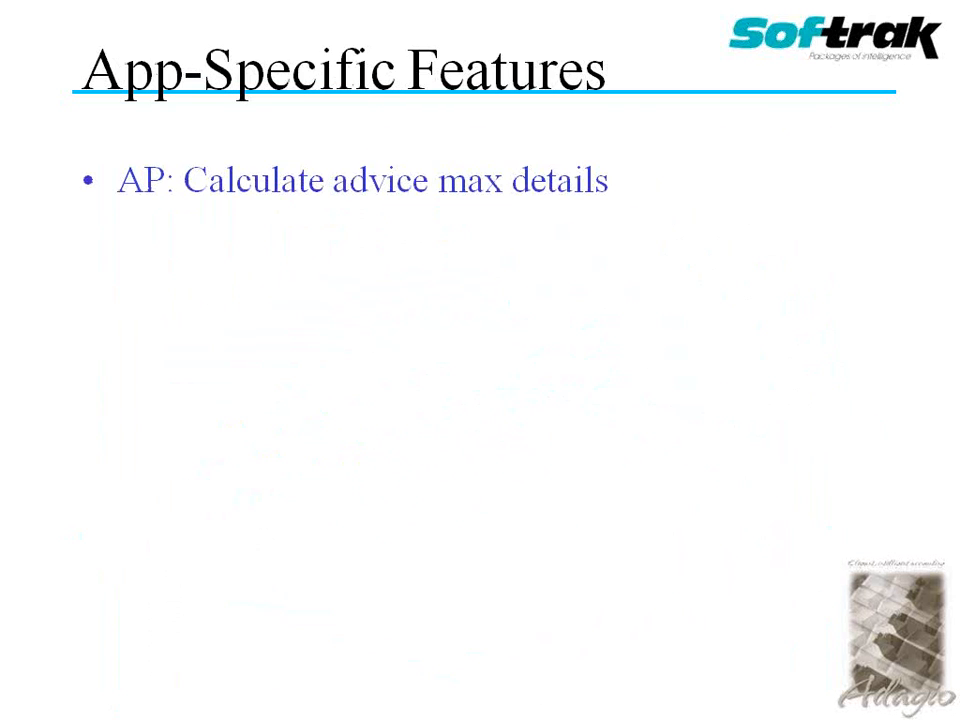